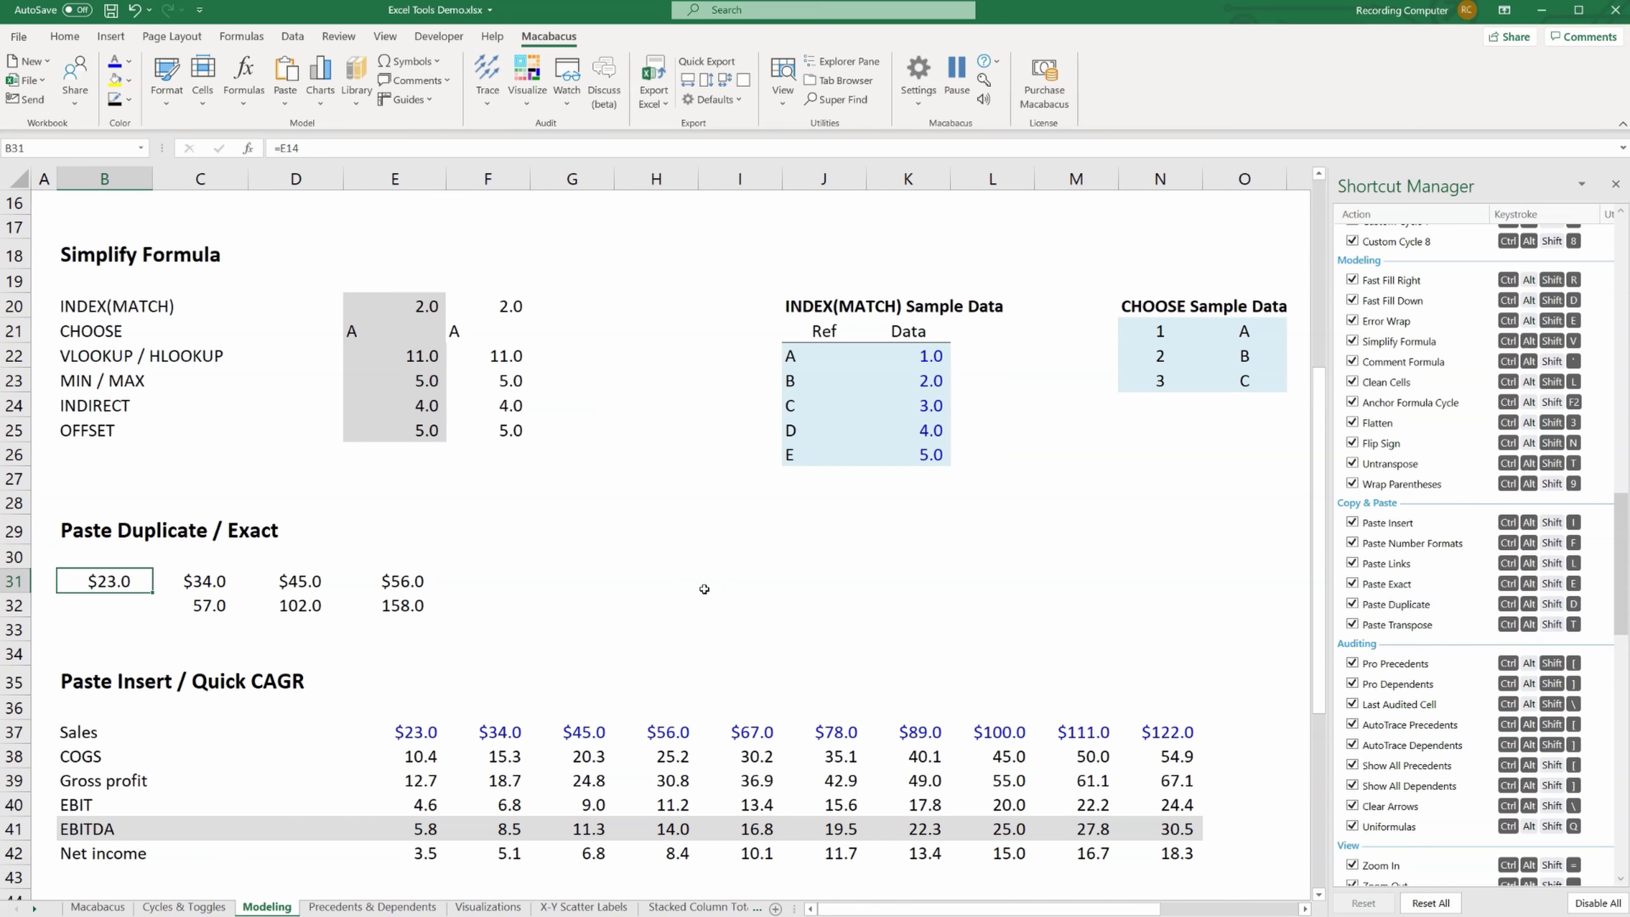
- Review the formulas in the B31:E32 block, including the SUM totals in row 32
{"action": "left_click", "coordinate": [231, 605]}
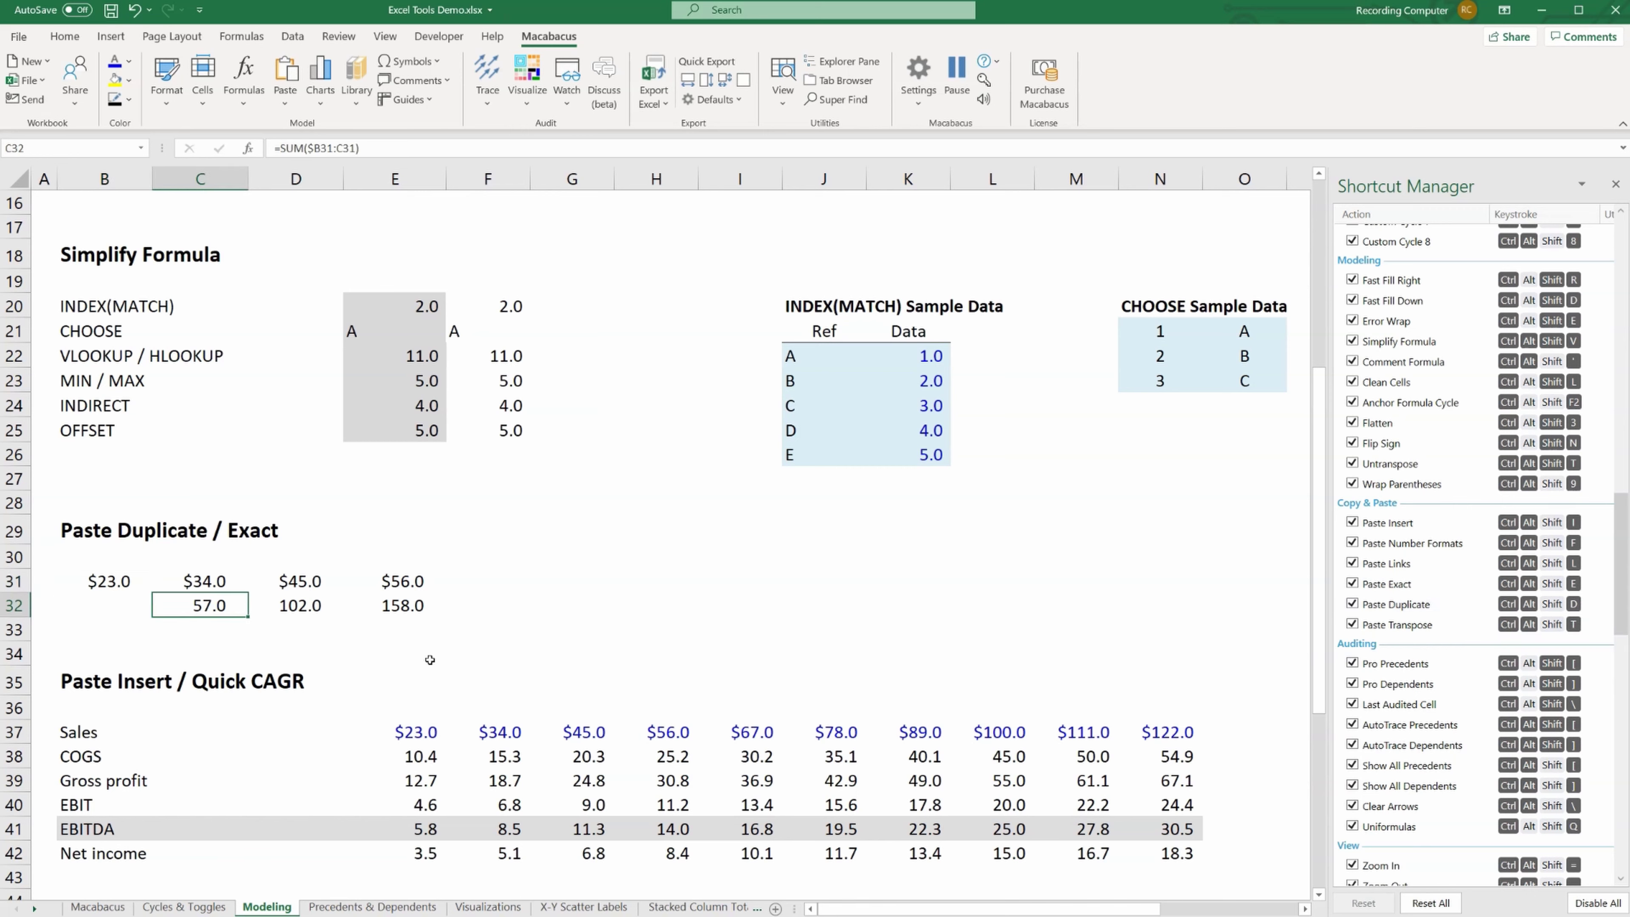
{"action": "key", "text": "Up"}
{"action": "key", "text": "Right"}
{"action": "key", "text": "F2"}
{"action": "key", "text": "Escape"}
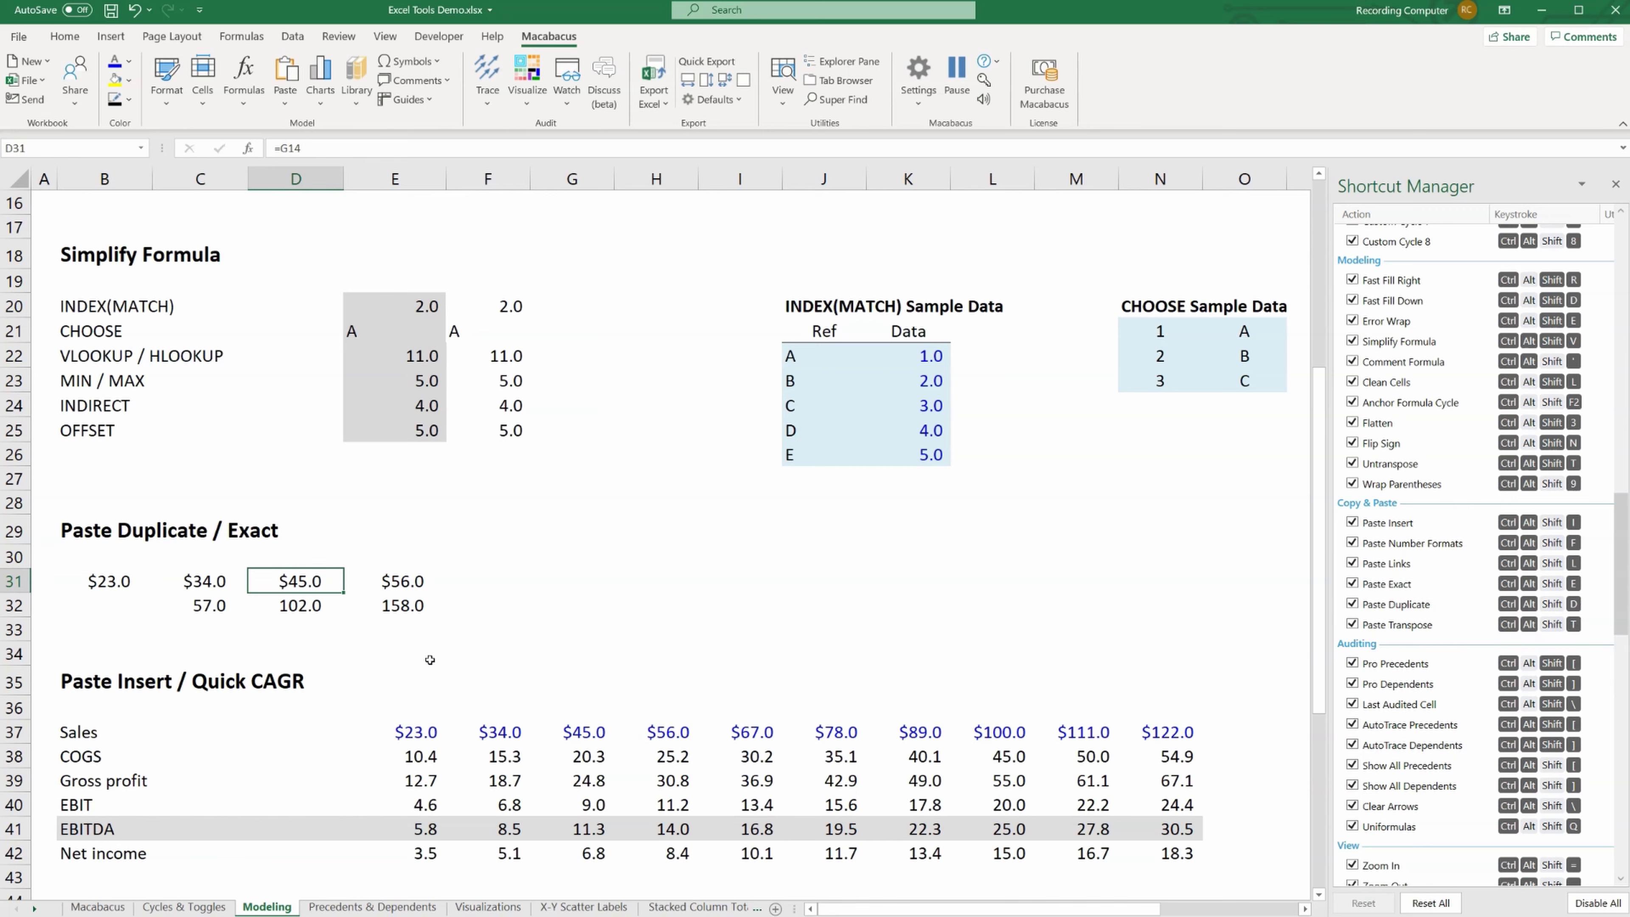
{"action": "key", "text": "Down"}
{"action": "key", "text": "F2"}
{"action": "key", "text": "Escape"}
{"action": "key", "text": "Right"}
{"action": "key", "text": "F2"}
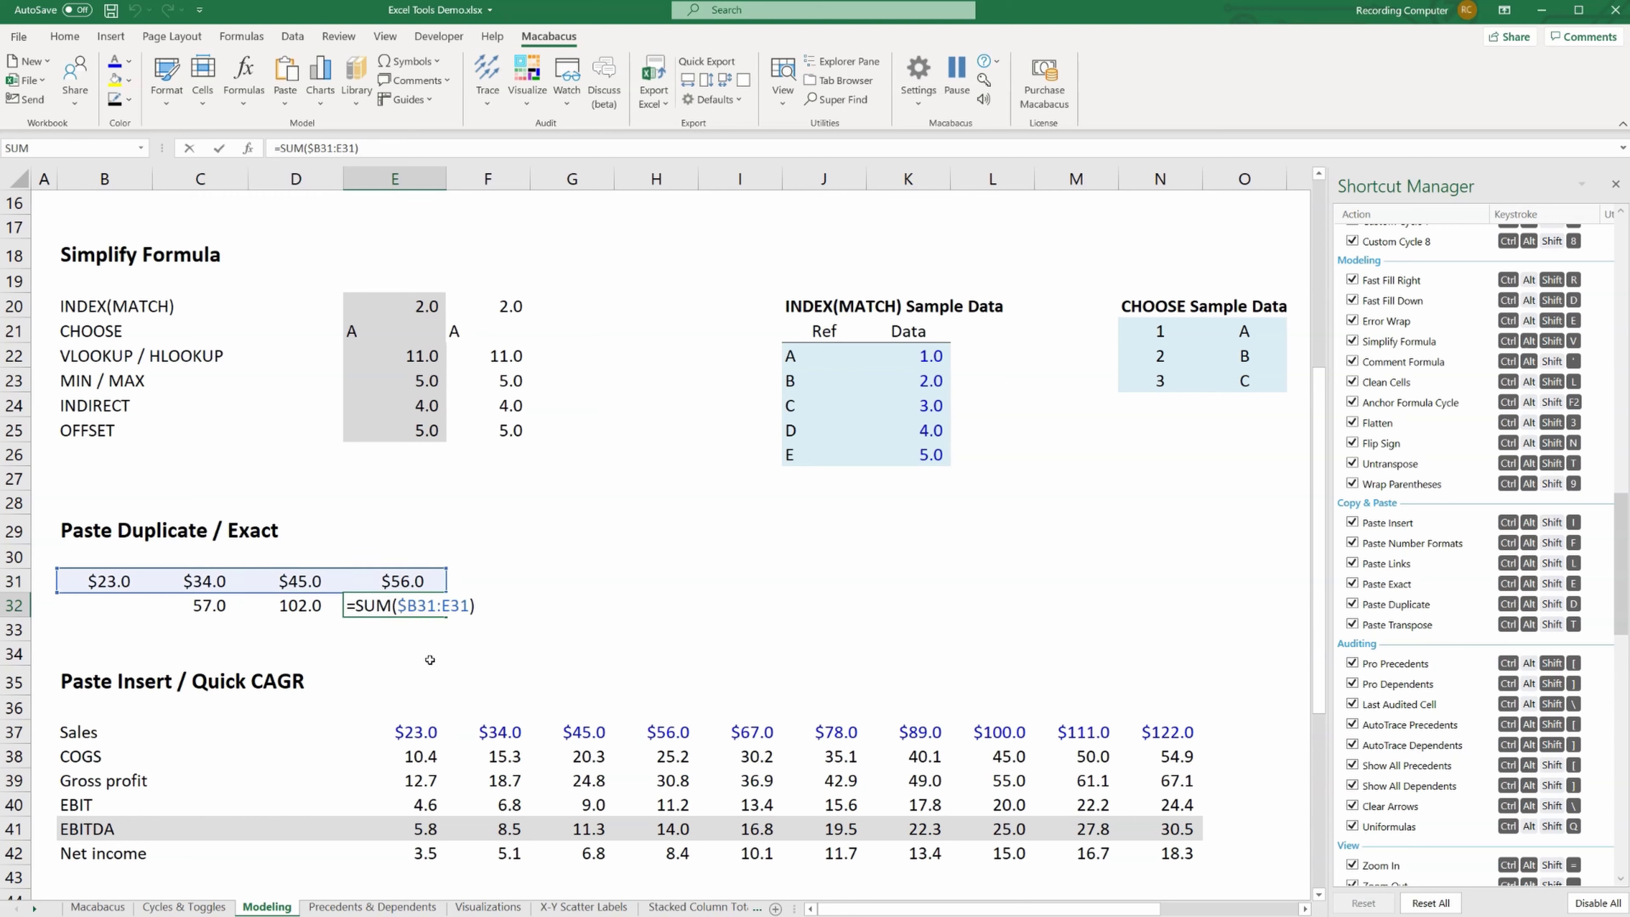
{"action": "key", "text": "Escape"}
{"action": "key", "text": "Up"}
{"action": "key", "text": "F2"}
{"action": "key", "text": "Escape"}
{"action": "key", "text": "Left"}
{"action": "key", "text": "Left"}
{"action": "key", "text": "Left"}
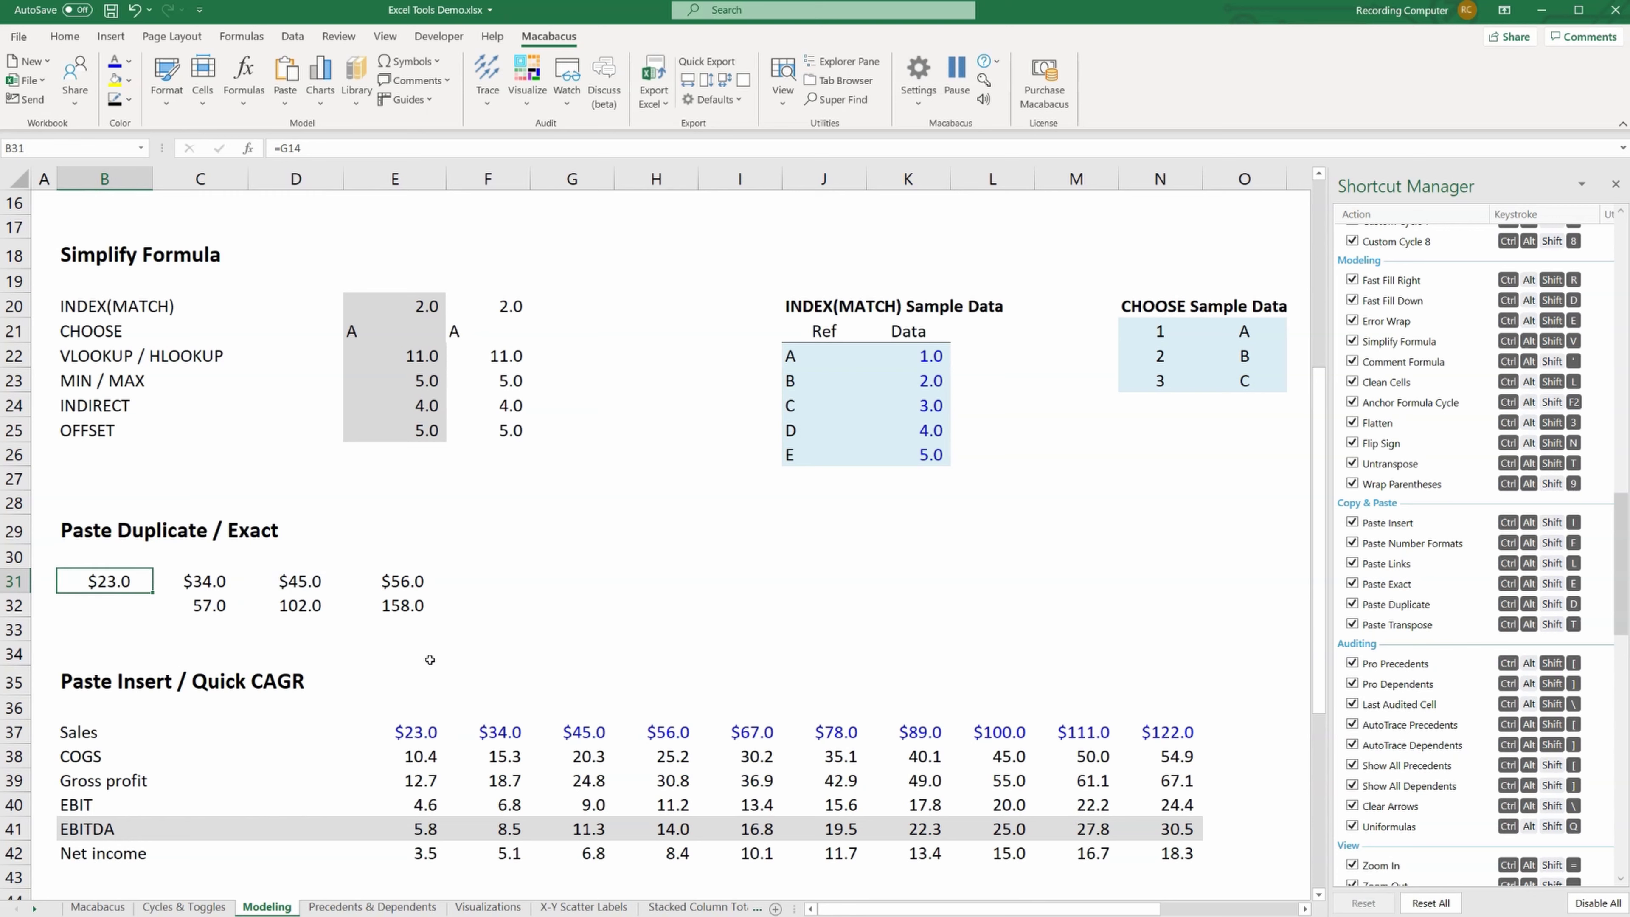
- Copy B31:E32 and paste it normally at G31, checking the shifted references
{"action": "key", "text": "shift+Down"}
{"action": "key", "text": "shift+Right"}
{"action": "key", "text": "shift+Right"}
{"action": "key", "text": "shift+Right"}
{"action": "key", "text": "ctrl+c"}
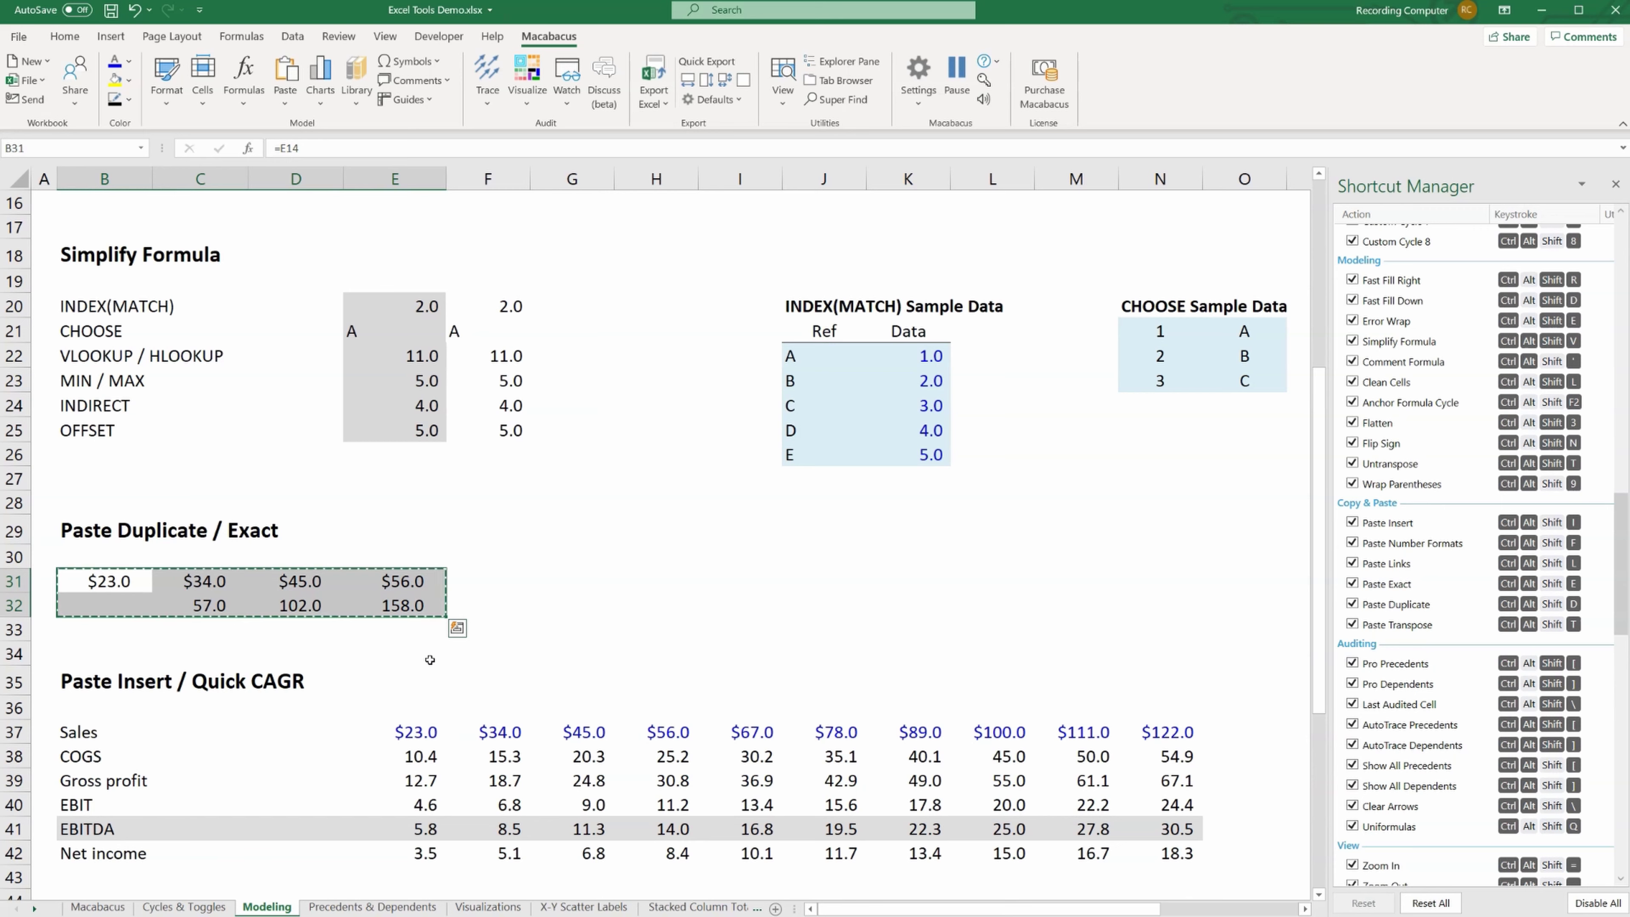
{"action": "key", "text": "Right"}
{"action": "key", "text": "Right"}
{"action": "key", "text": "Right"}
{"action": "key", "text": "Right"}
{"action": "key", "text": "Right"}
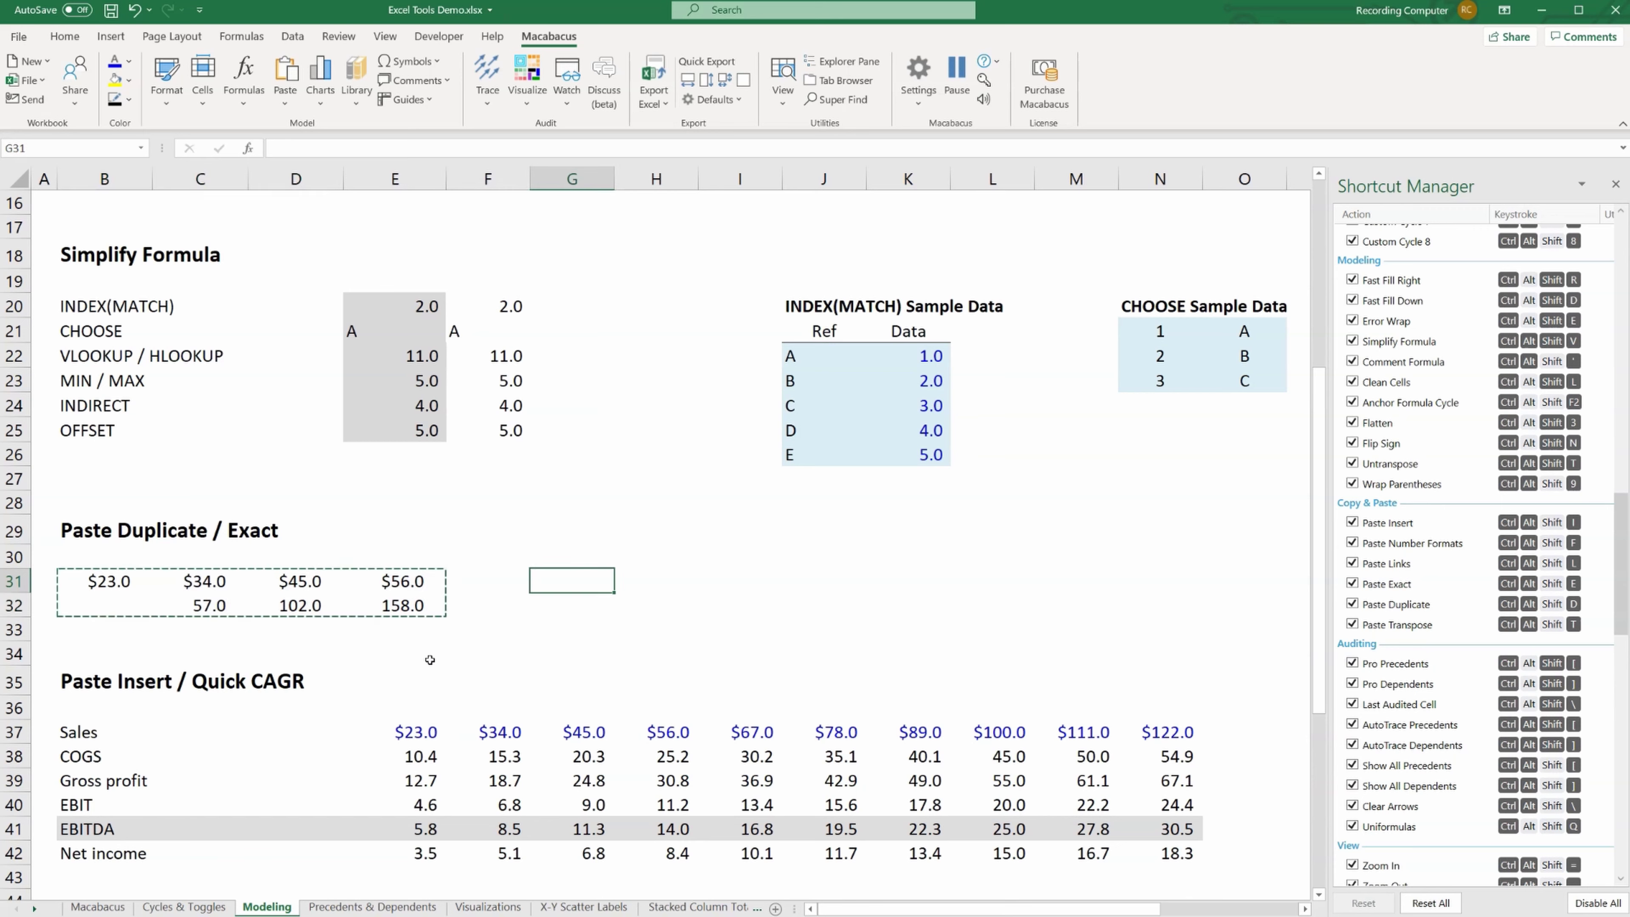
{"action": "key", "text": "ctrl+v"}
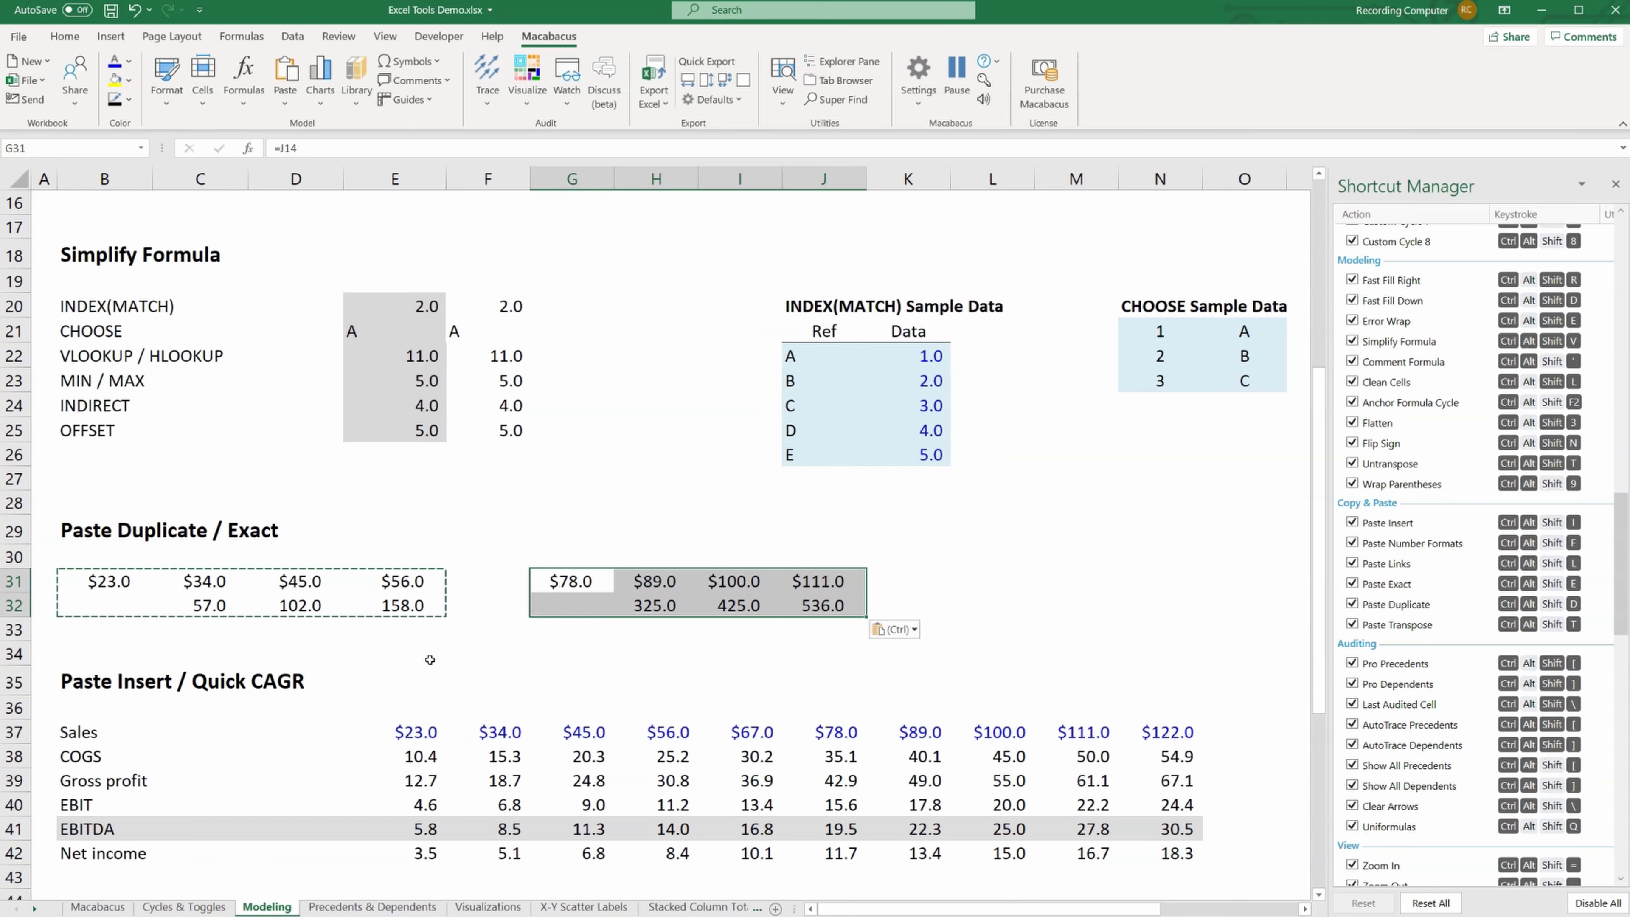
{"action": "key", "text": "Right"}
{"action": "key", "text": "Escape"}
{"action": "key", "text": "Right"}
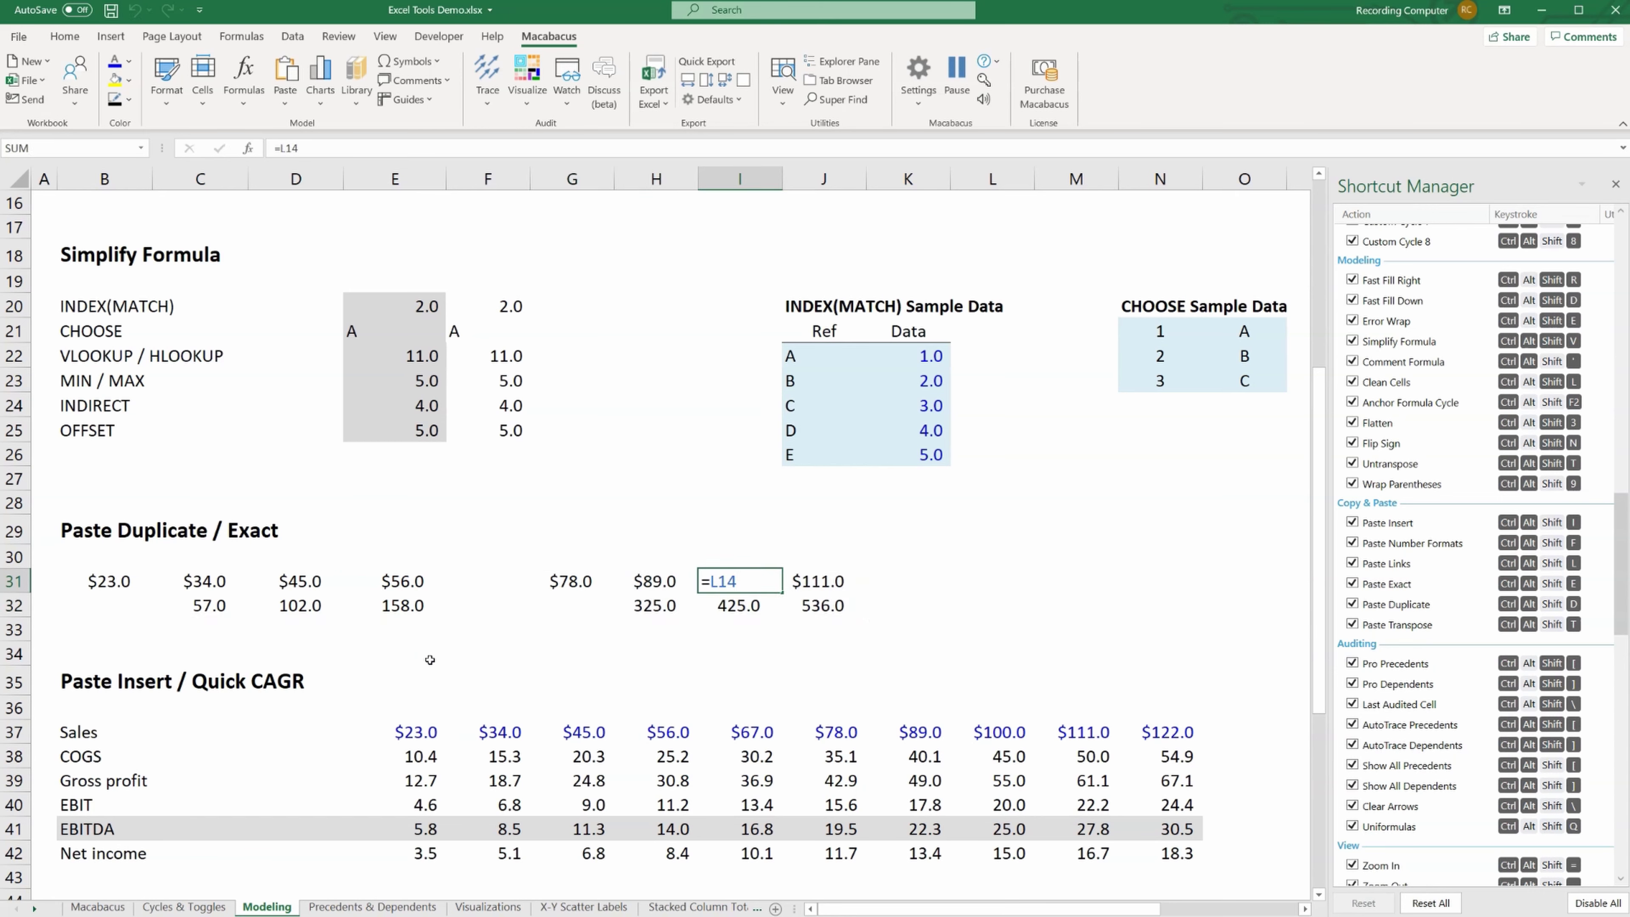
- Clear the trial paste from G31:J32
{"action": "key", "text": "Left"}
{"action": "key", "text": "Left"}
{"action": "key", "text": "shift+Down"}
{"action": "key", "text": "shift+Right"}
{"action": "key", "text": "shift+Right"}
{"action": "key", "text": "shift+Right"}
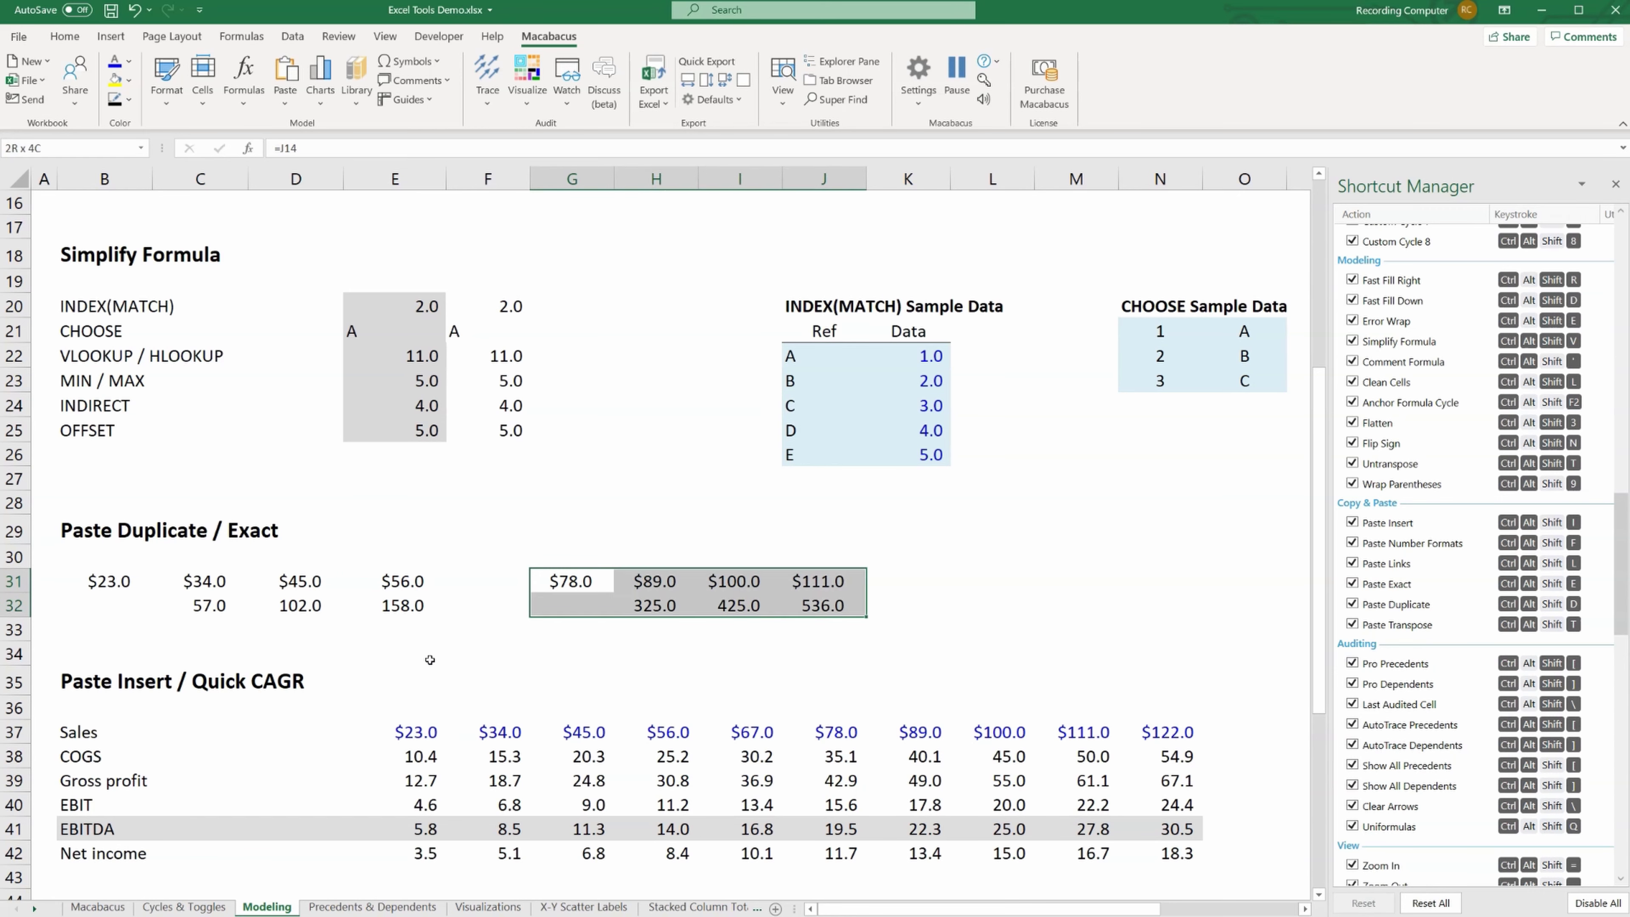
{"action": "key", "text": "Delete"}
- Reselect B31:E32 and copy it again
{"action": "key", "text": "Left"}
{"action": "key", "text": "Left"}
{"action": "key", "text": "Left"}
{"action": "key", "text": "Left"}
{"action": "key", "text": "Left"}
{"action": "key", "text": "Left"}
{"action": "key", "text": "Right"}
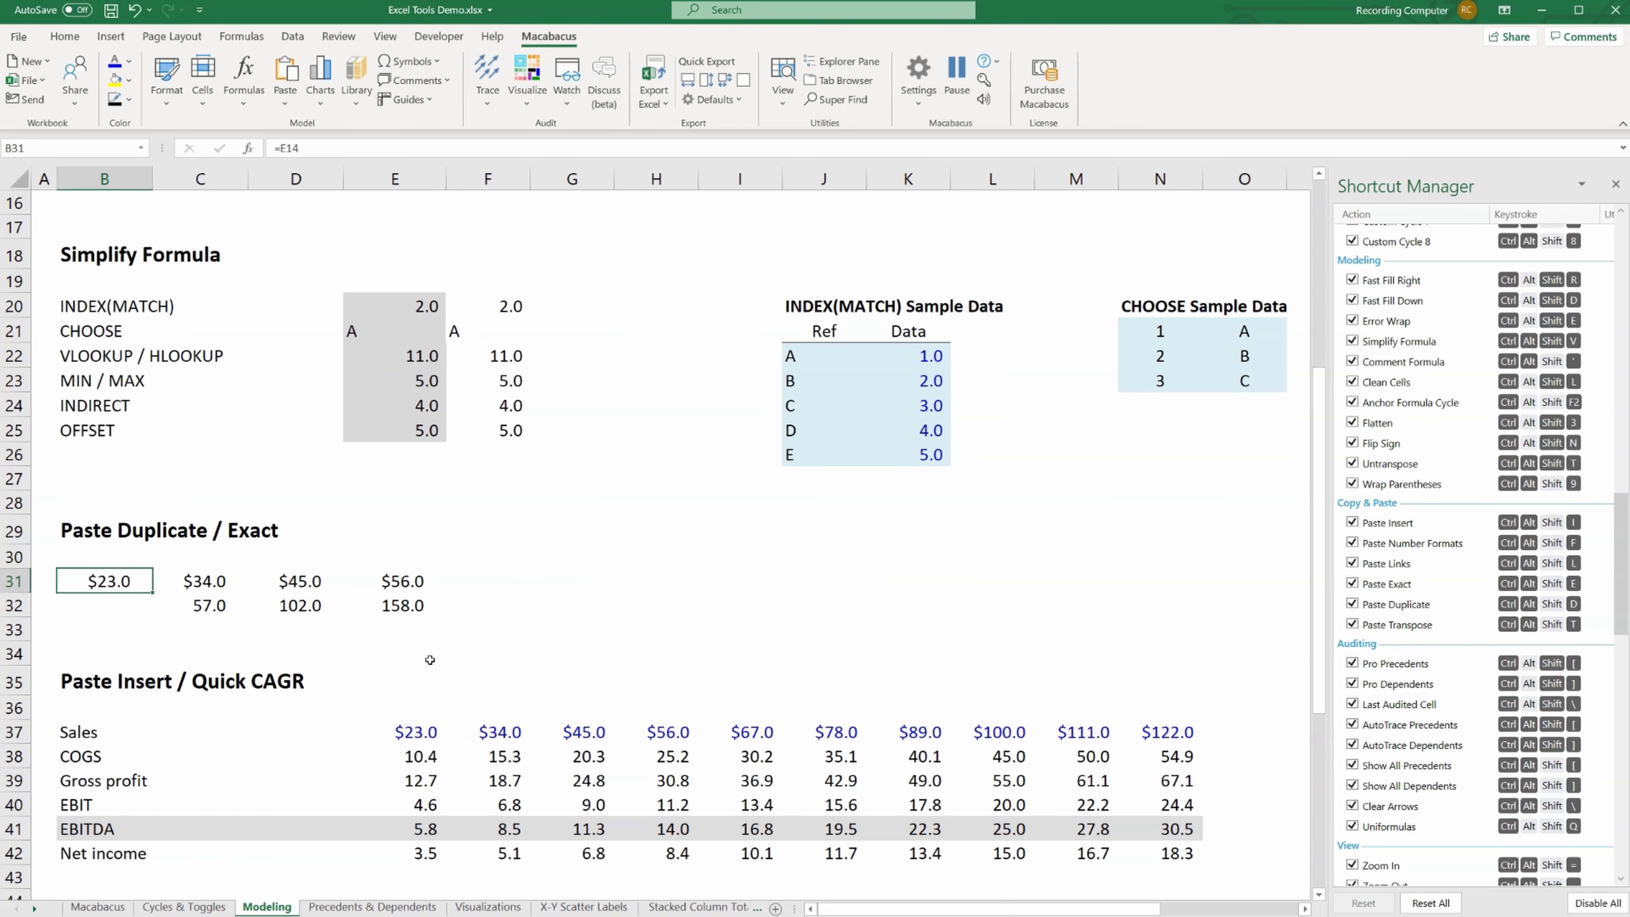
{"action": "key", "text": "shift+Right"}
{"action": "key", "text": "shift+Right"}
{"action": "key", "text": "shift+Down"}
{"action": "key", "text": "shift+Right"}
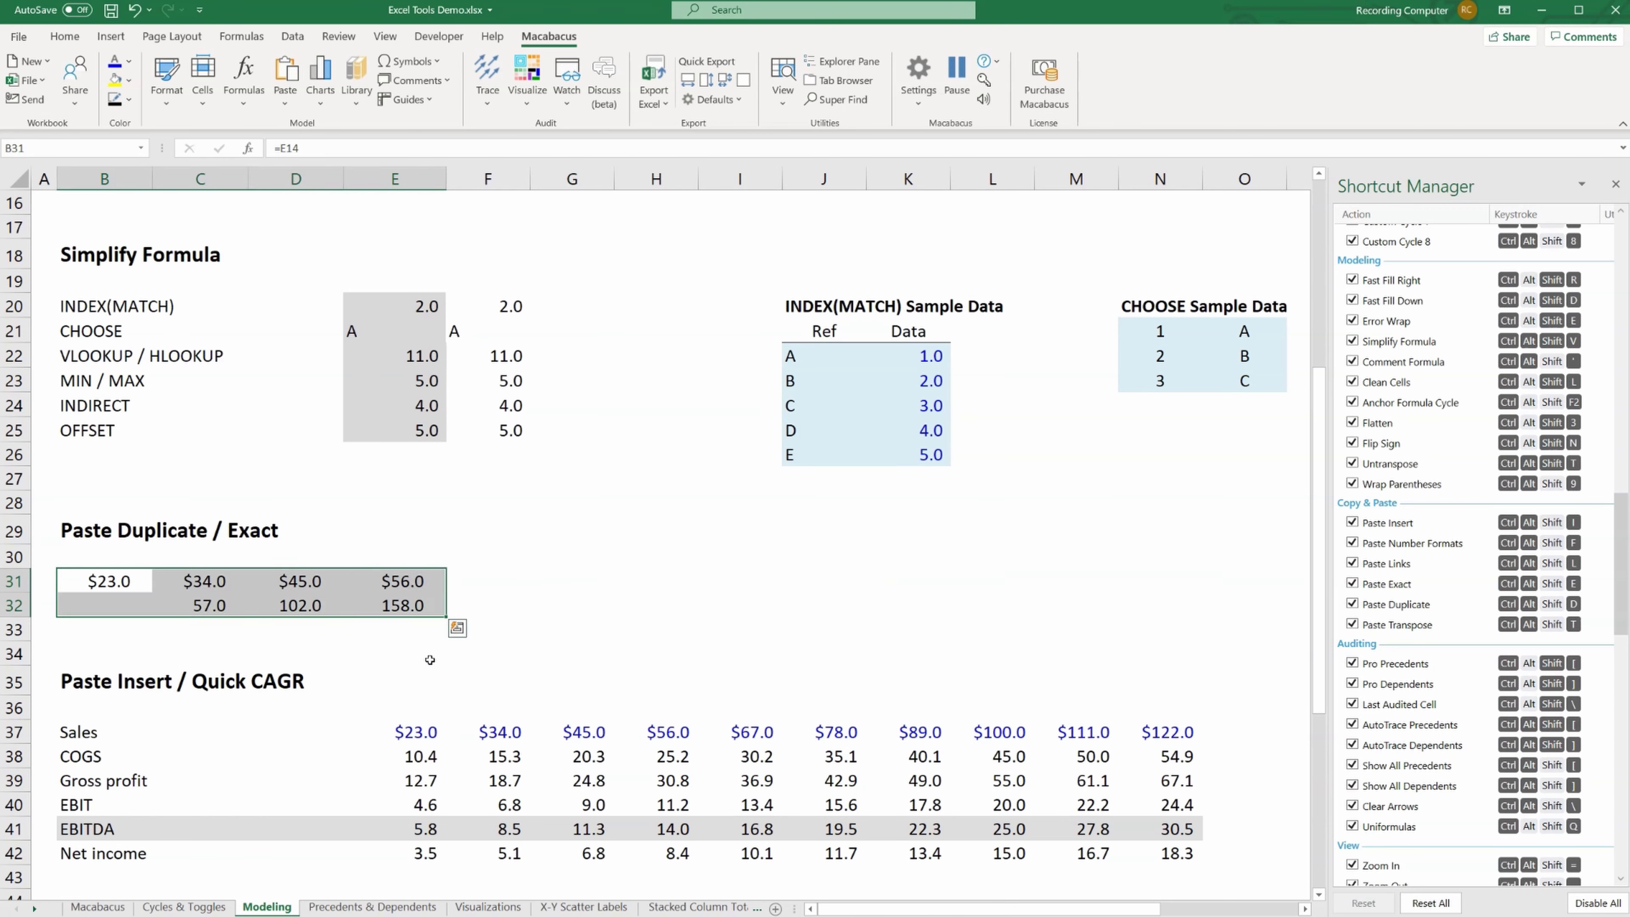
{"action": "key", "text": "ctrl+c"}
{"action": "key", "text": "Right"}
{"action": "key", "text": "Right"}
{"action": "key", "text": "Right"}
{"action": "key", "text": "Right"}
{"action": "key", "text": "Right"}
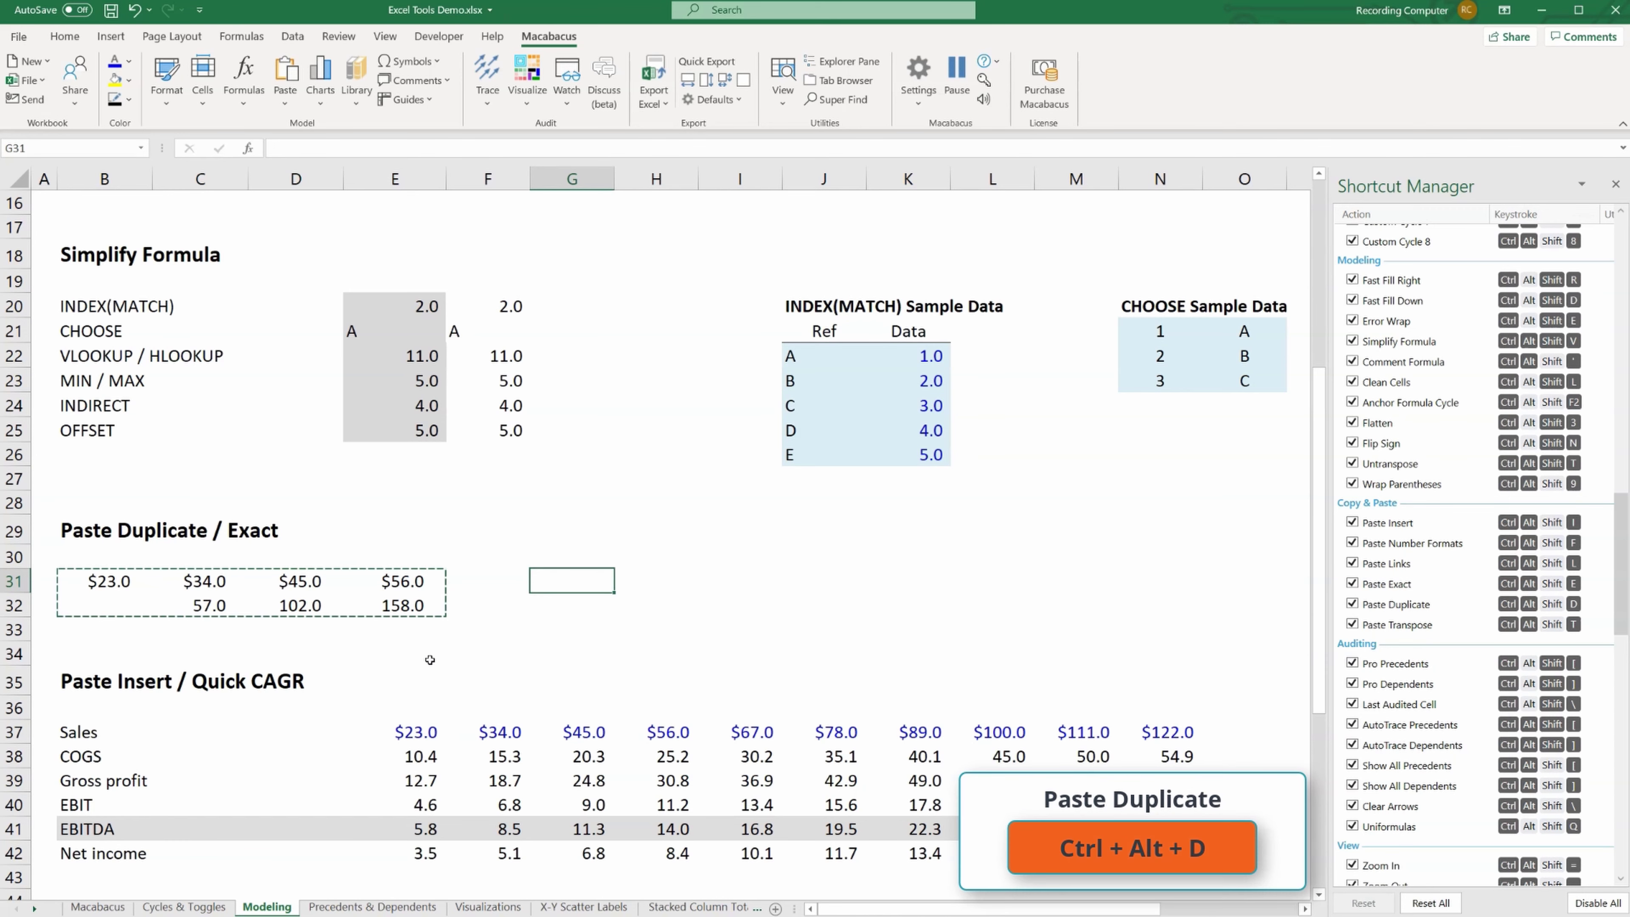
- Paste Duplicate the block into G31 with Ctrl+Alt+D and verify the formulas keep original references
{"action": "key", "text": "ctrl+alt+d"}
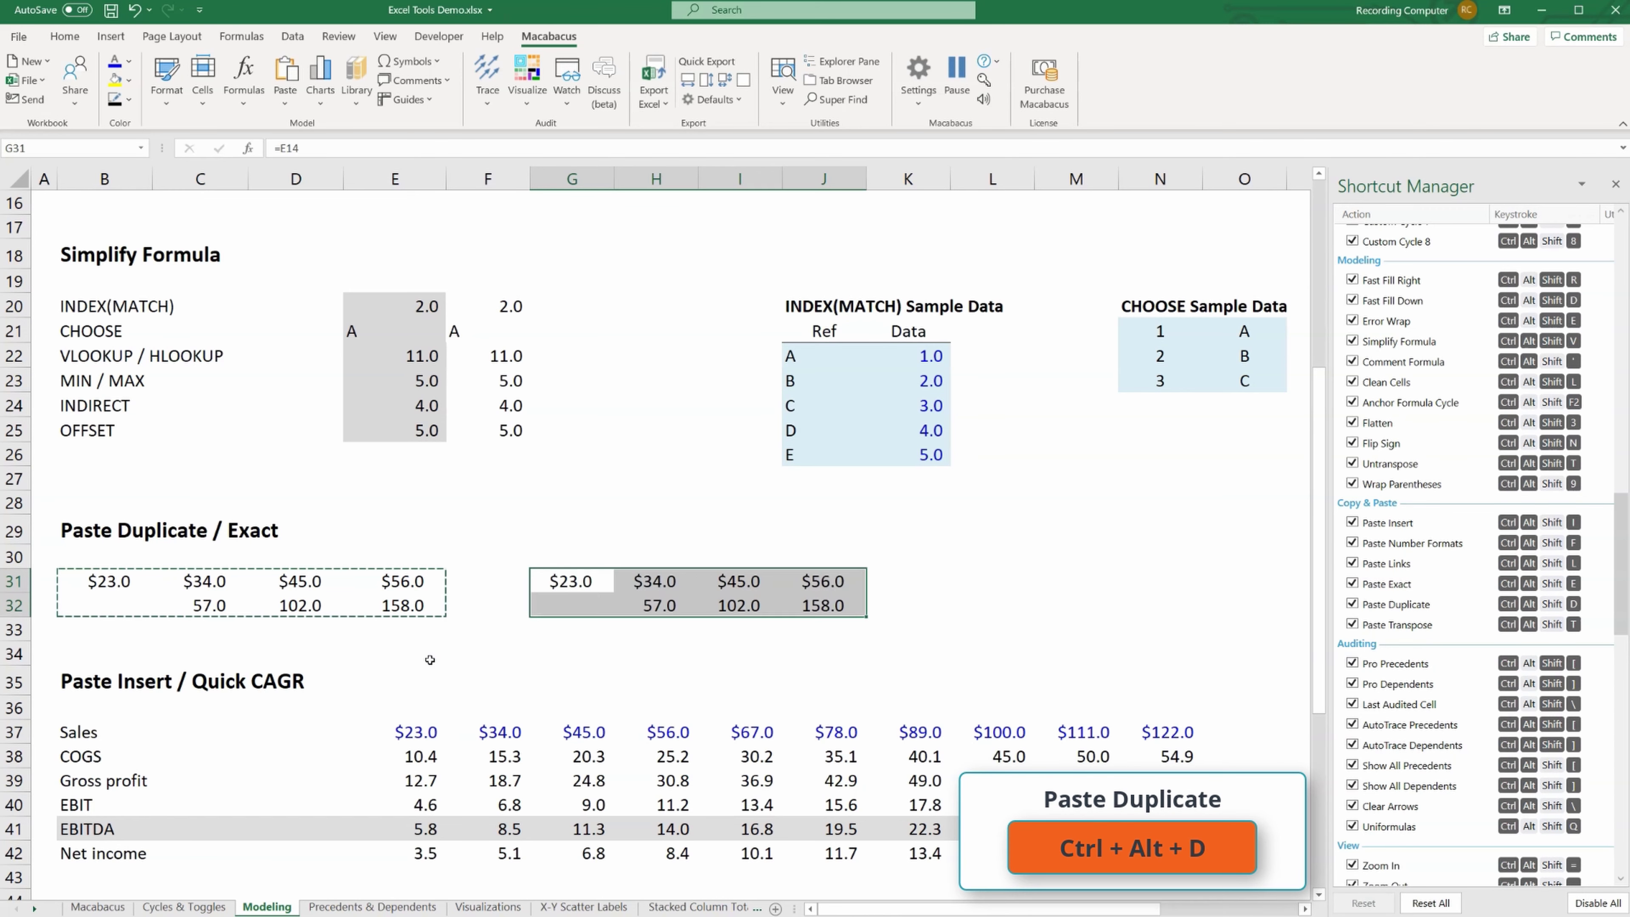
{"action": "key", "text": "F2"}
{"action": "key", "text": "Escape"}
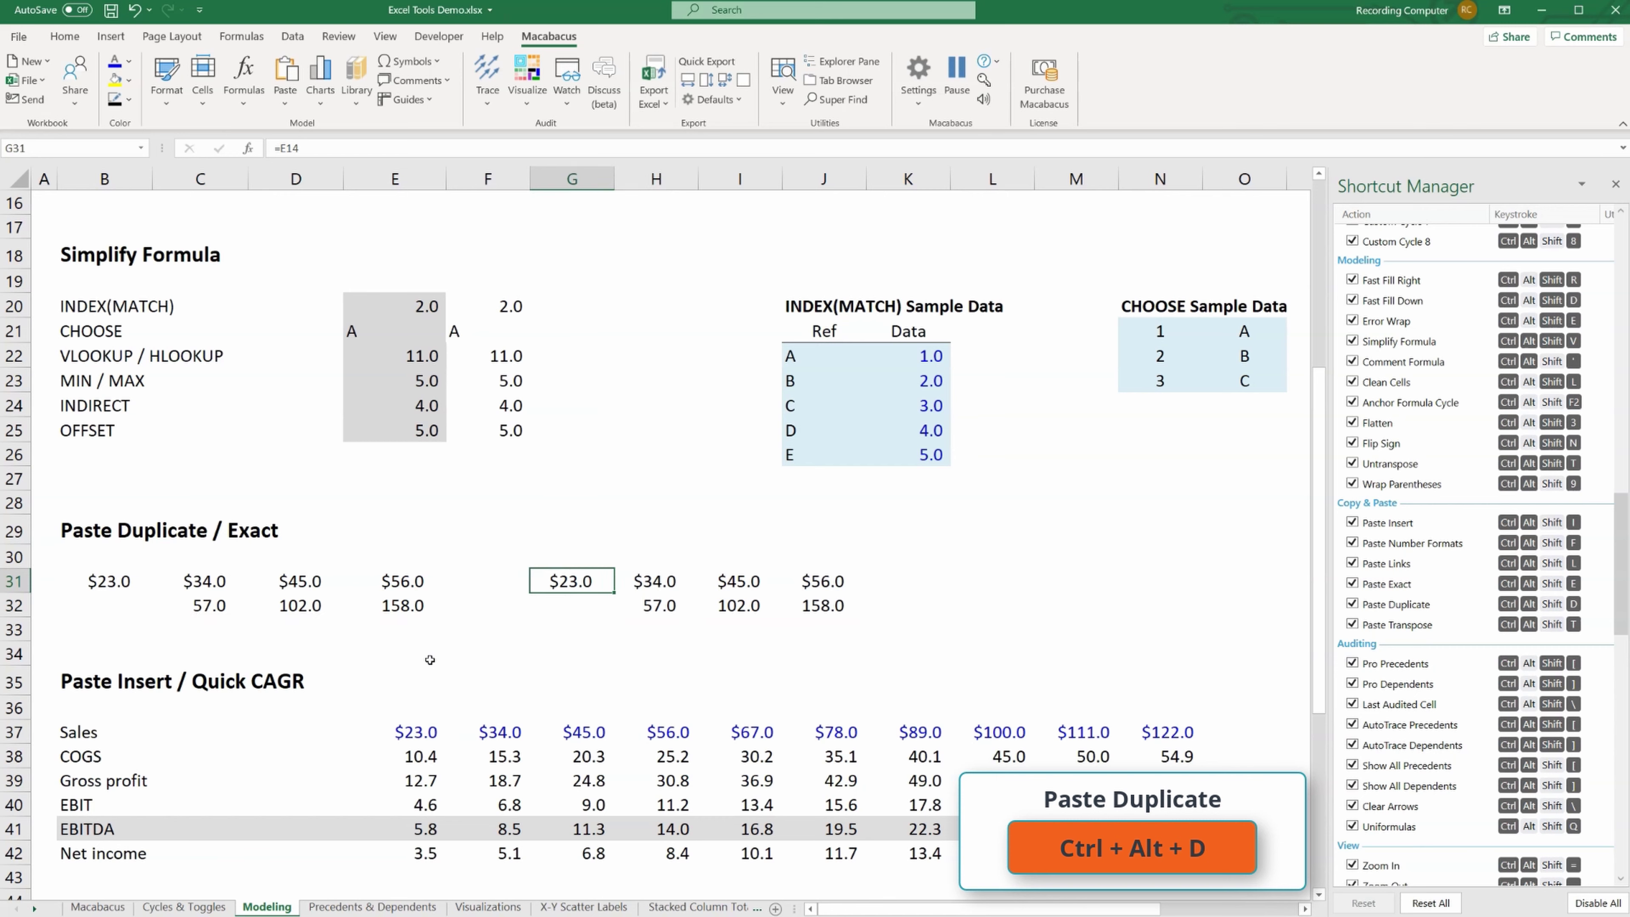
{"action": "key", "text": "Right"}
{"action": "key", "text": "F2"}
{"action": "key", "text": "Escape"}
{"action": "key", "text": "Right"}
{"action": "key", "text": "F2"}
{"action": "key", "text": "Escape"}
{"action": "key", "text": "Right"}
{"action": "key", "text": "F2"}
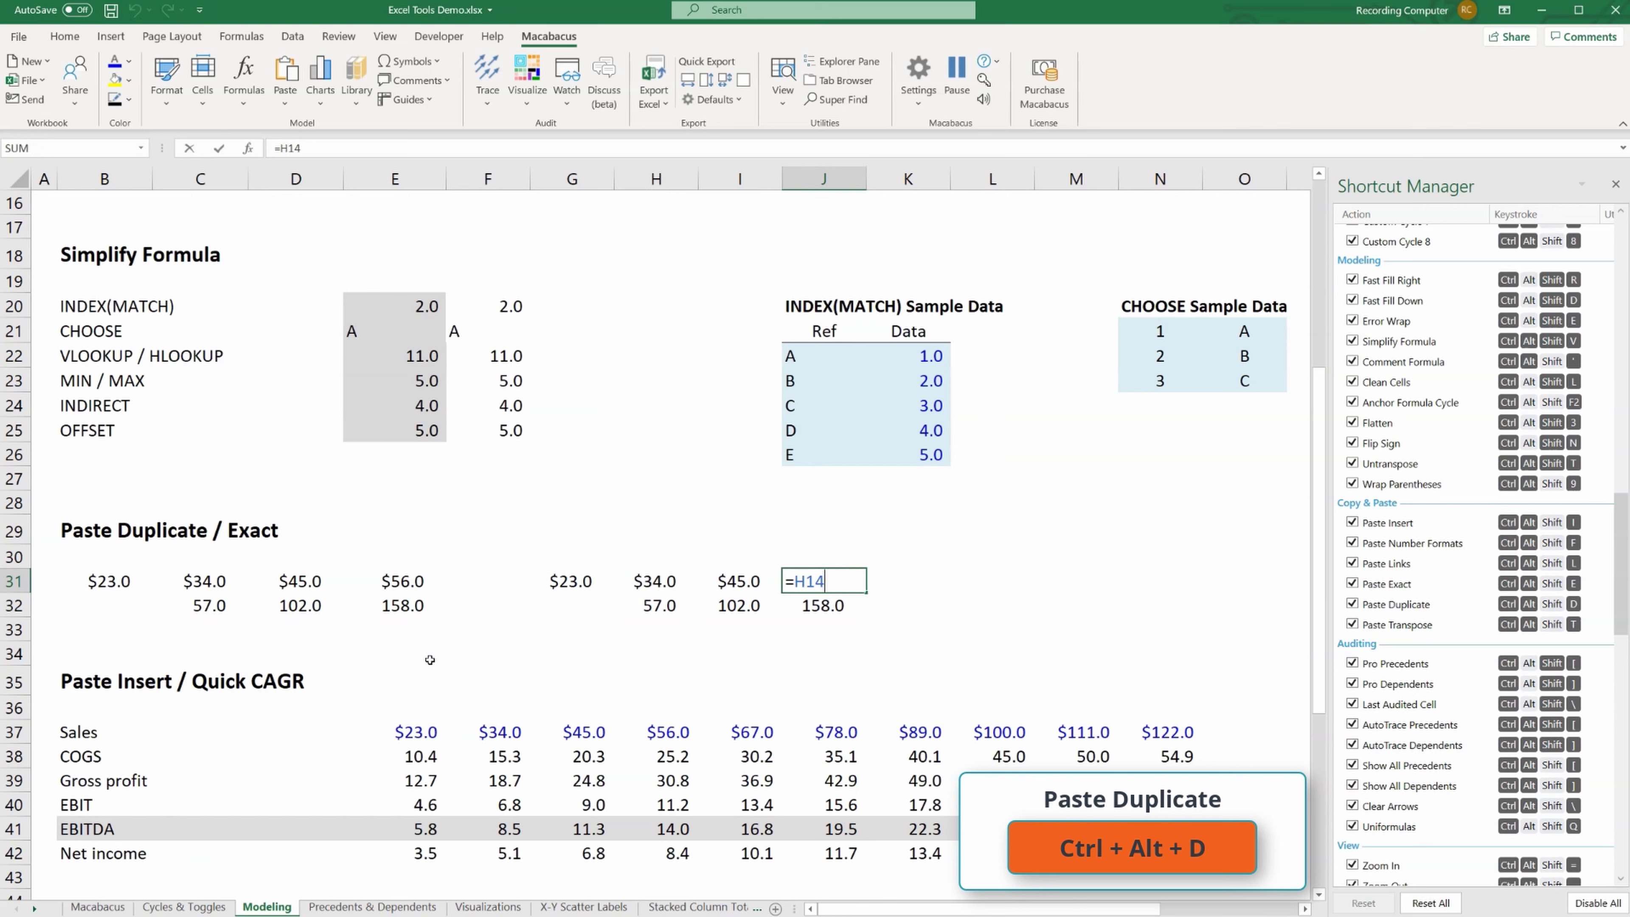
{"action": "key", "text": "Escape"}
{"action": "key", "text": "Down"}
{"action": "key", "text": "F2"}
{"action": "key", "text": "Escape"}
{"action": "key", "text": "Left"}
{"action": "key", "text": "Left"}
{"action": "key", "text": "Left"}
{"action": "key", "text": "Left"}
{"action": "key", "text": "Left"}
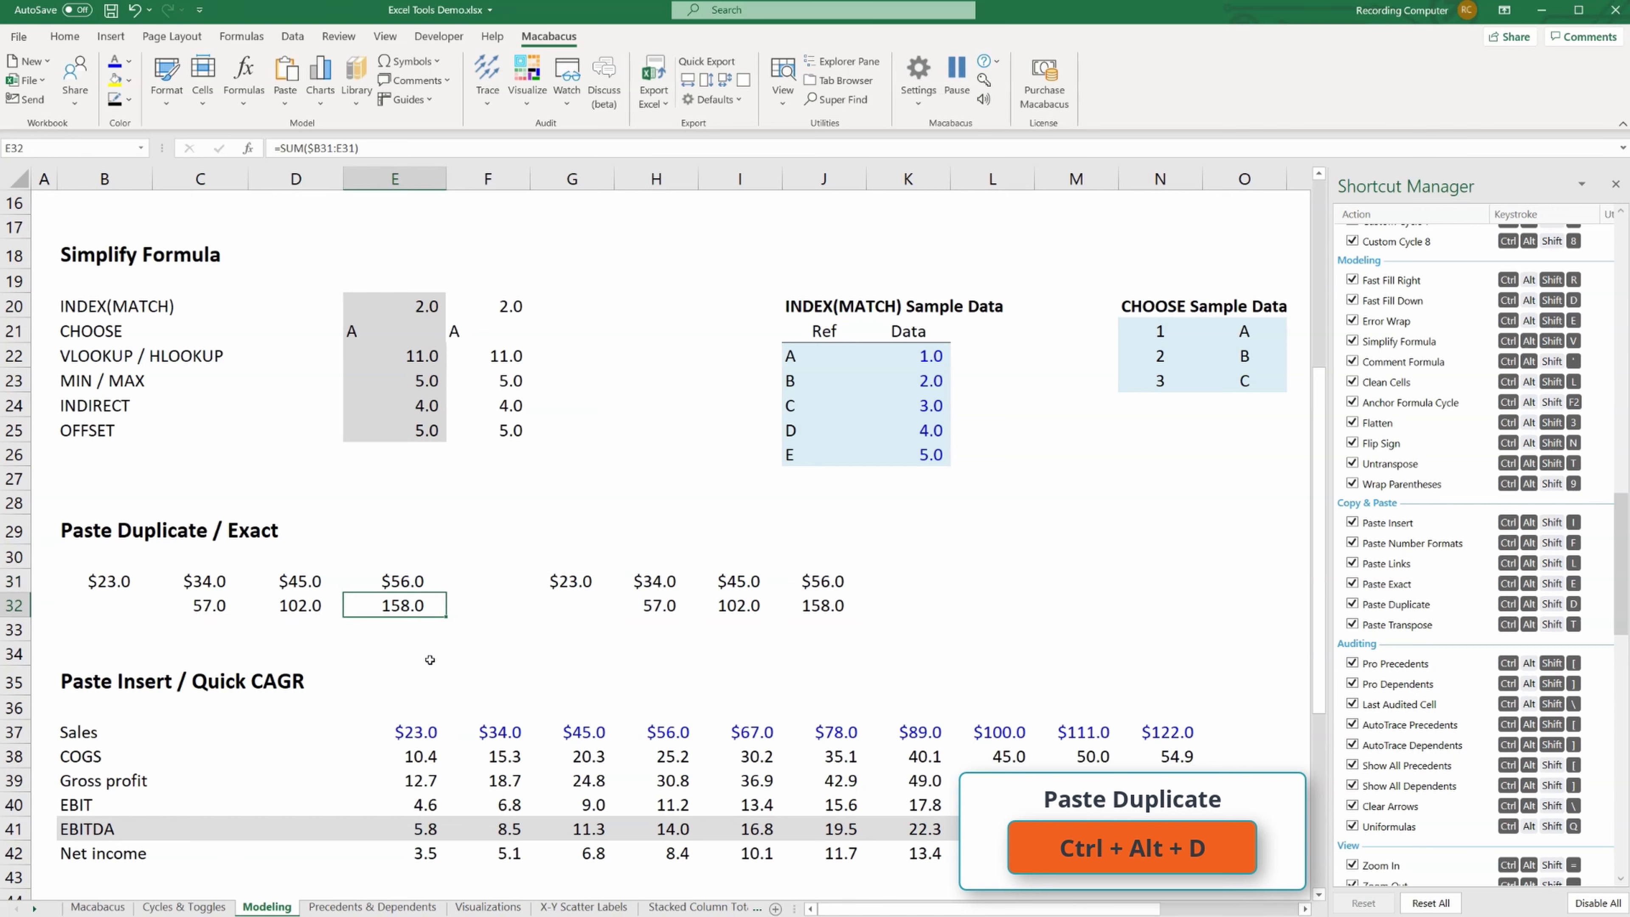
- Compare against the original E32 SUM formula and references across B31:E32
{"action": "key", "text": "F2"}
{"action": "key", "text": "Escape"}
{"action": "key", "text": "shift+Up"}
{"action": "key", "text": "shift+Left"}
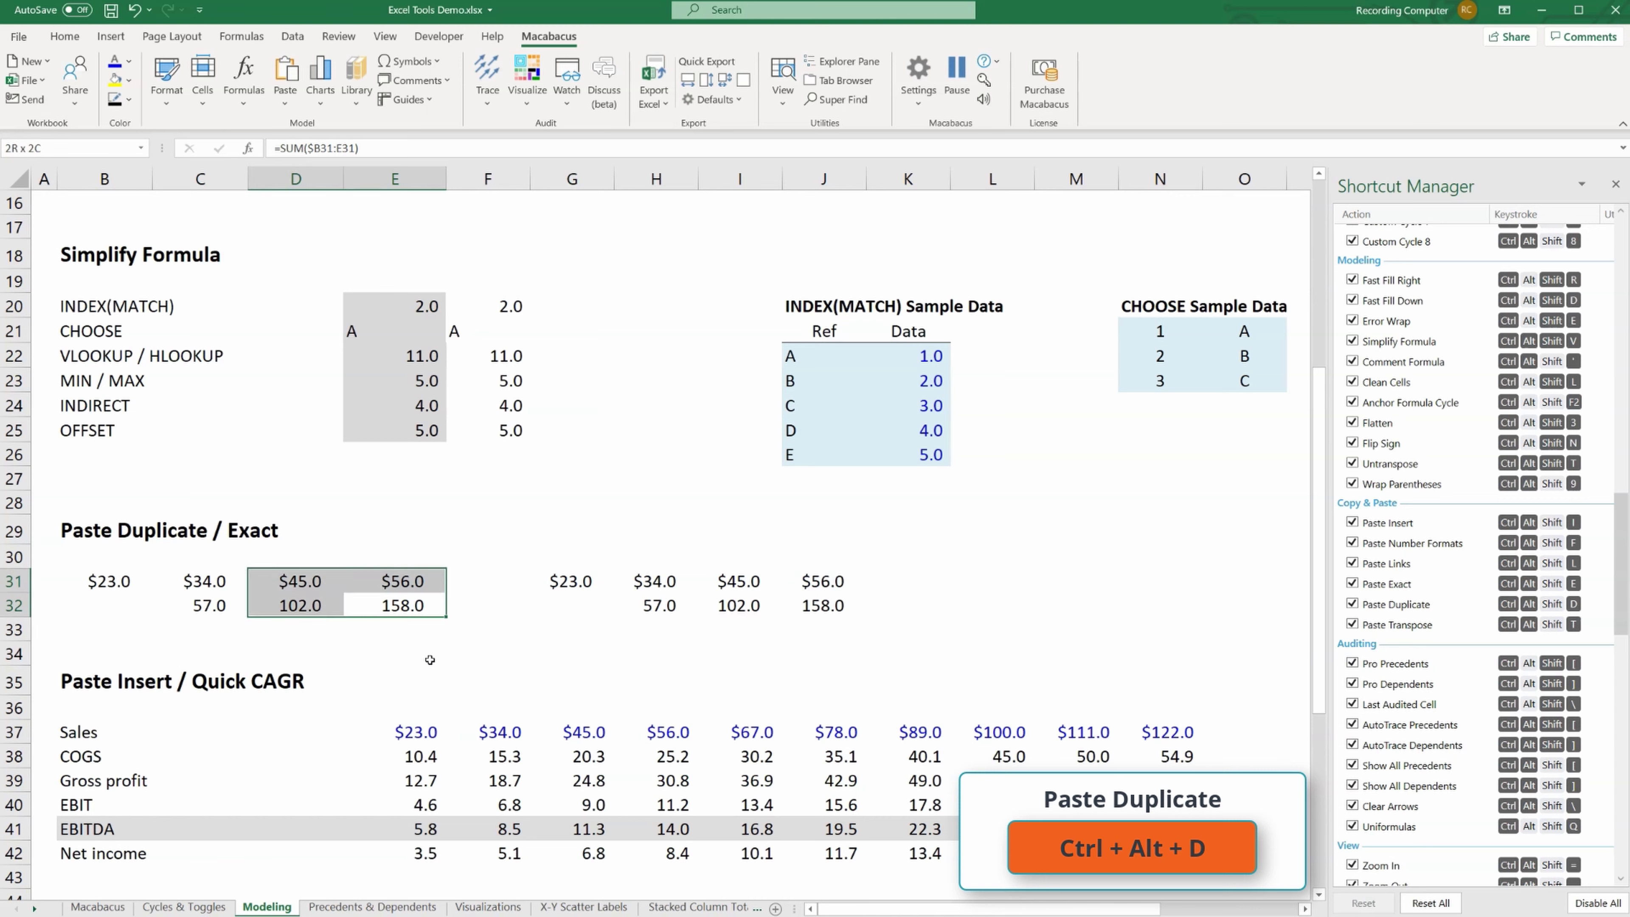
{"action": "key", "text": "shift+Left"}
{"action": "key", "text": "shift+Left"}
{"action": "key", "text": "Right"}
{"action": "key", "text": "Up"}
{"action": "key", "text": "Left"}
{"action": "key", "text": "Left"}
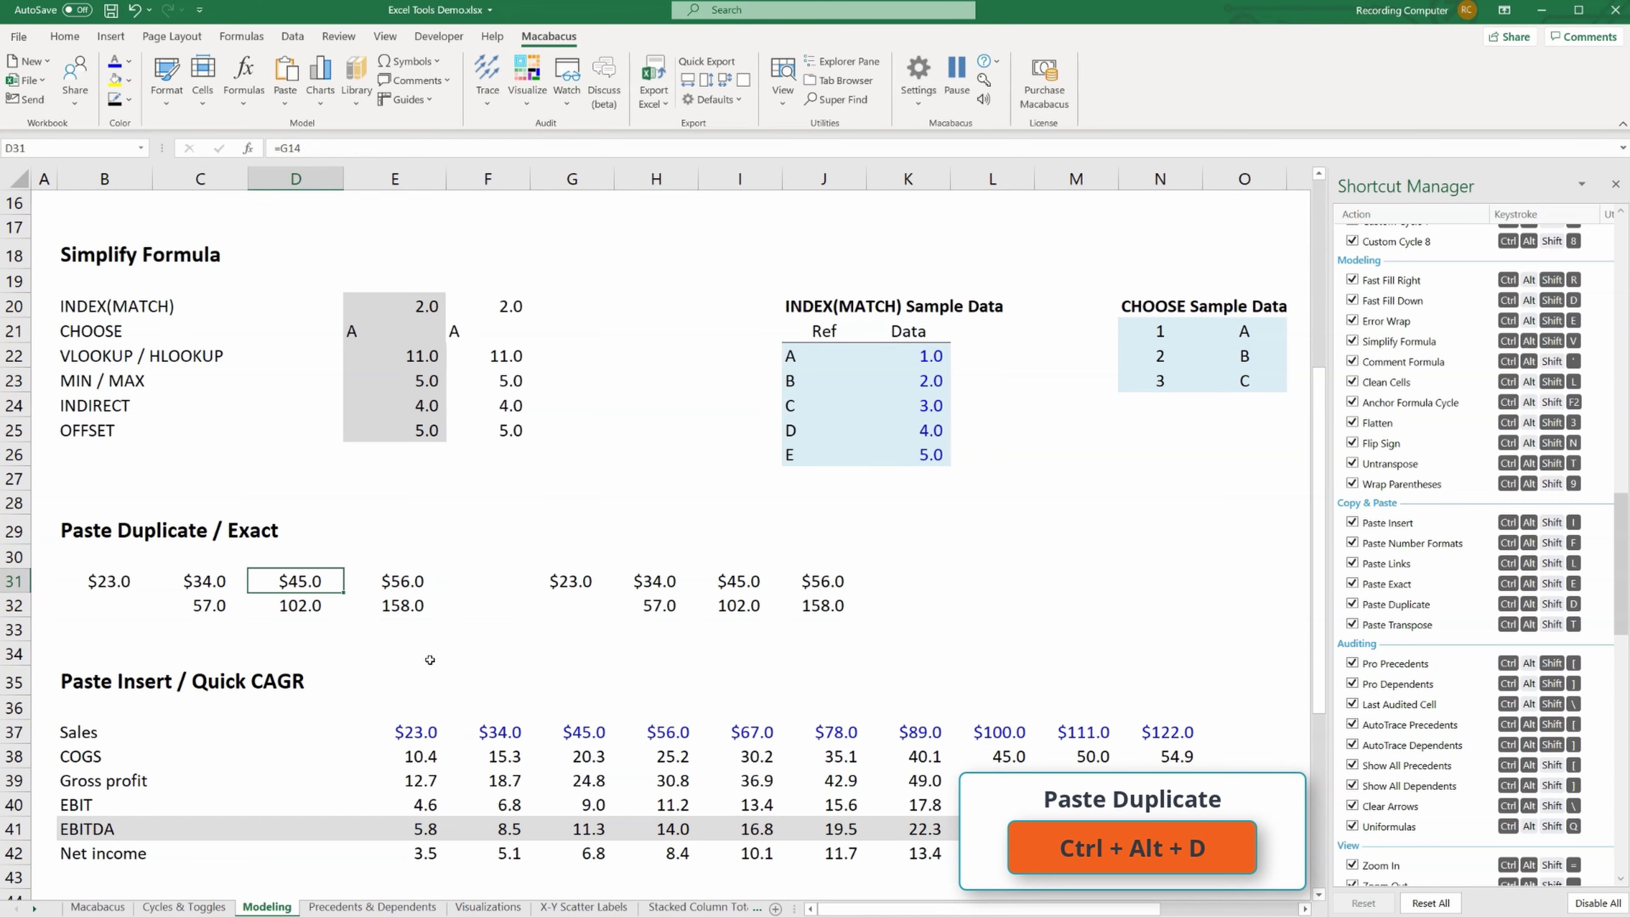
- Reapply Paste Duplicate on G31:J32 and confirm G31 still references E14
{"action": "key", "text": "Right"}
{"action": "key", "text": "Right"}
{"action": "key", "text": "Right"}
{"action": "key", "text": "Right"}
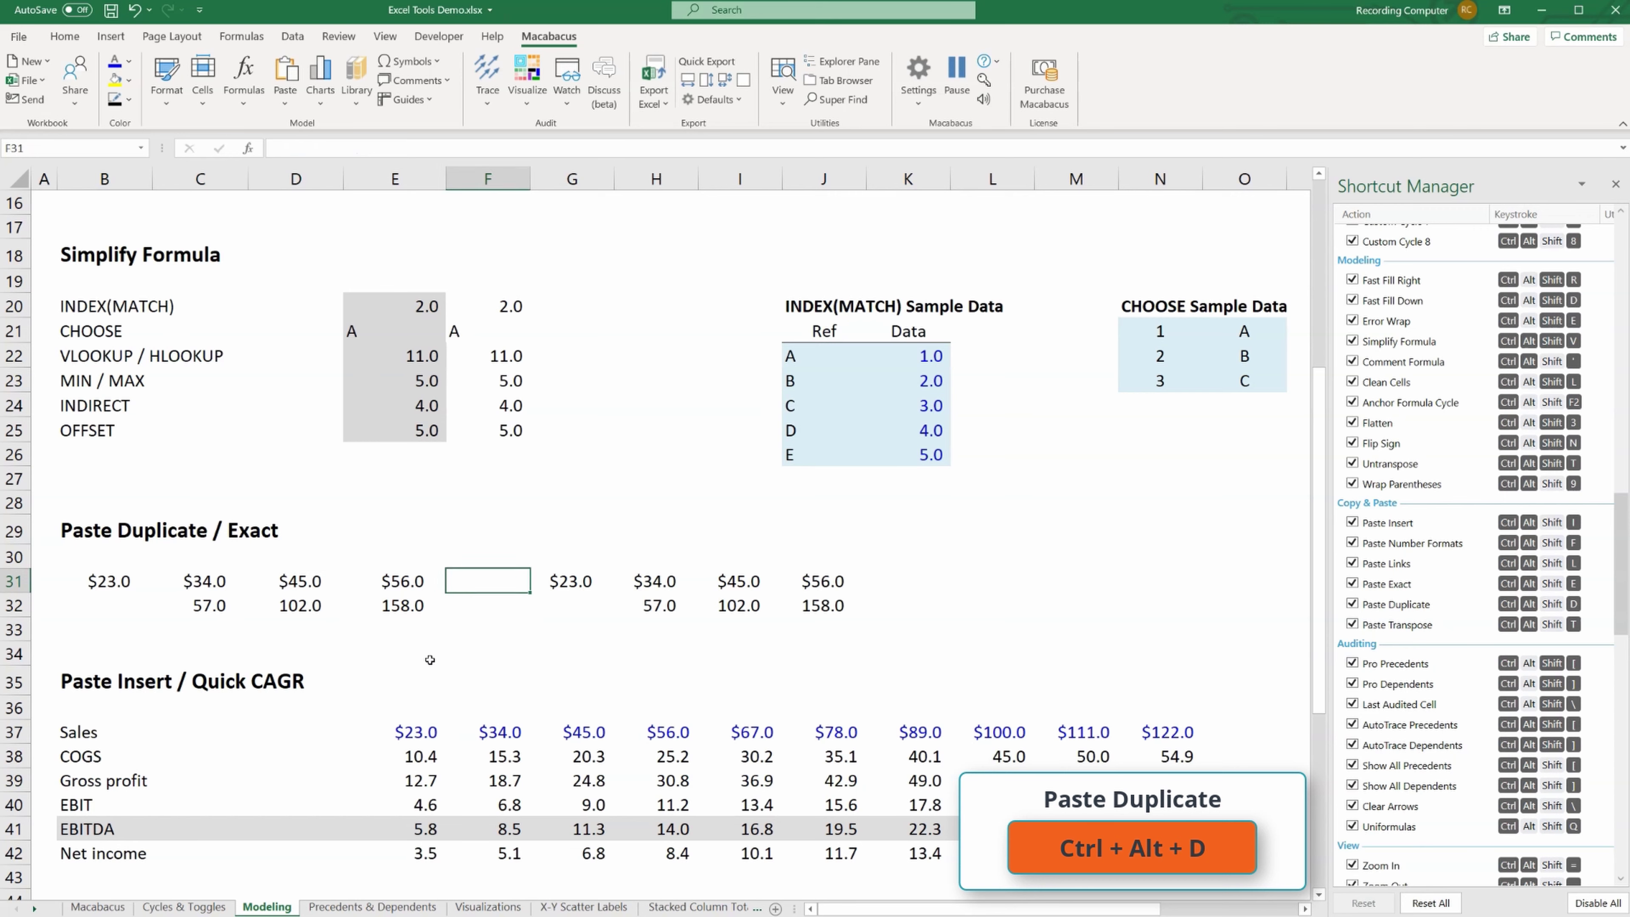
{"action": "key", "text": "Left"}
{"action": "key", "text": "shift+Down"}
{"action": "key", "text": "shift+Right"}
{"action": "key", "text": "shift+Right"}
{"action": "key", "text": "shift+Right"}
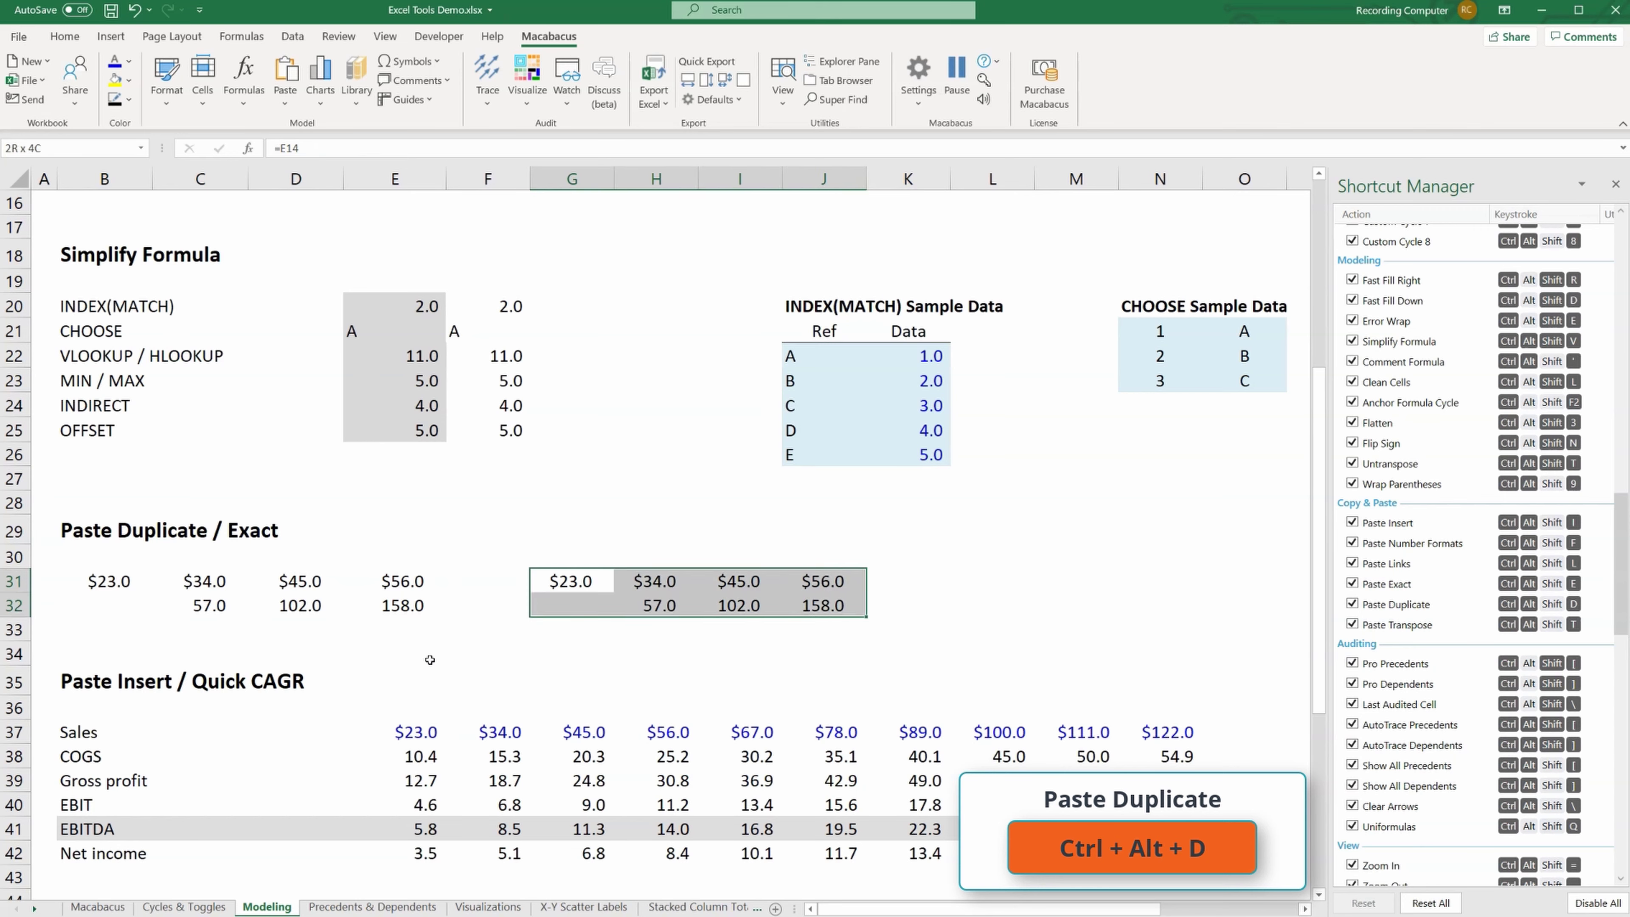
{"action": "key", "text": "ctrl+alt+d"}
{"action": "key", "text": "Left"}
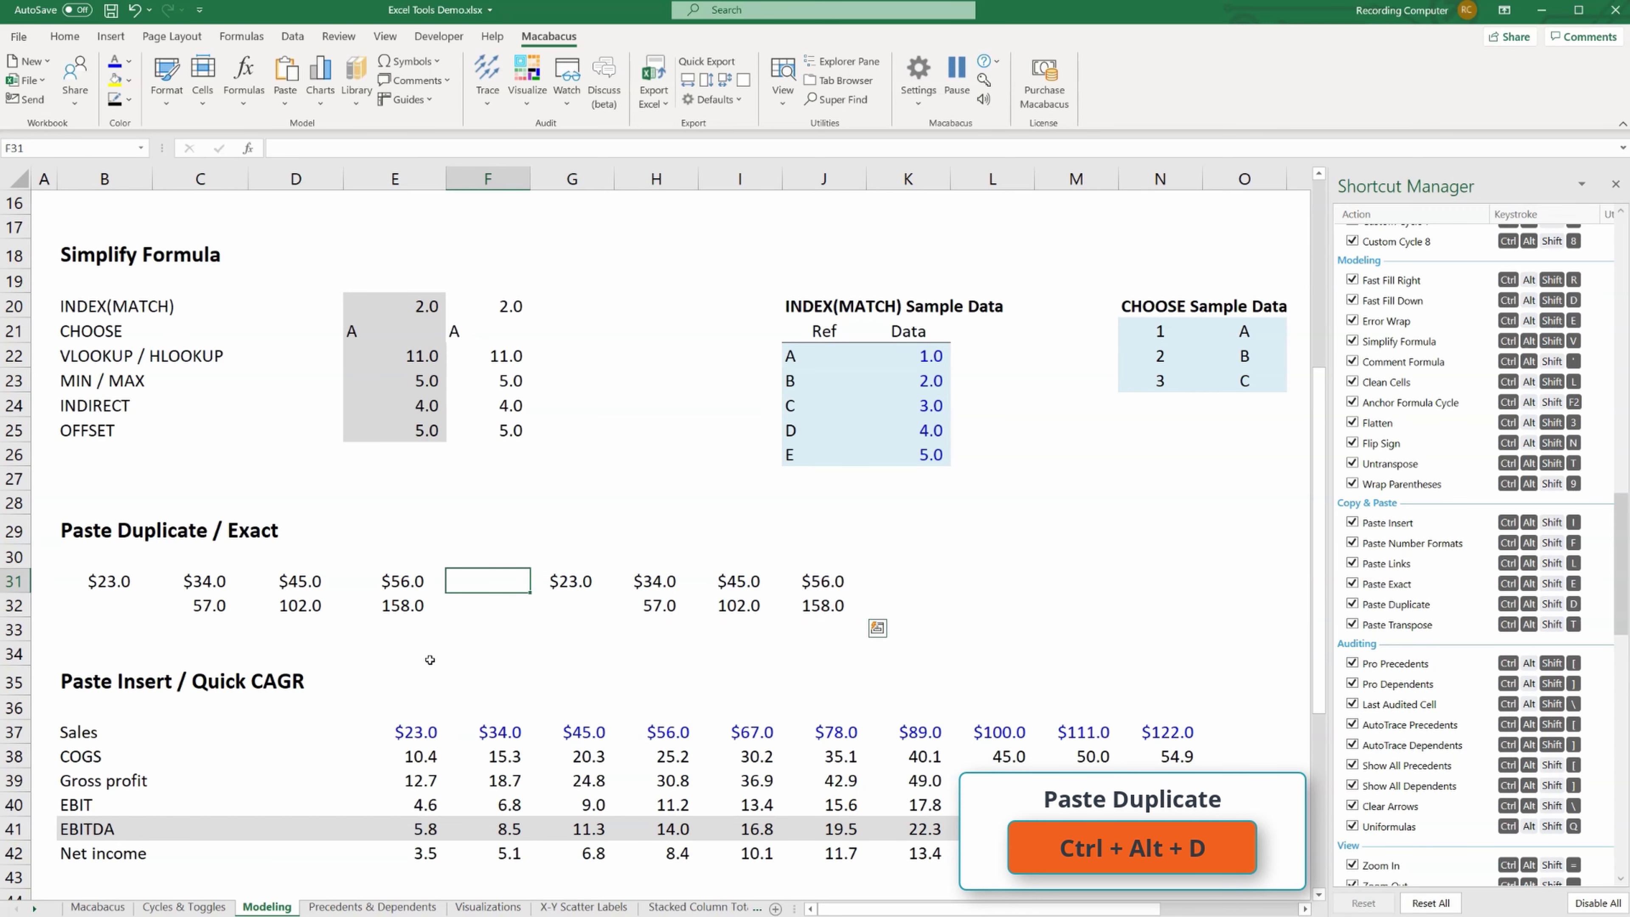
{"action": "key", "text": "Right"}
- Reselect B31:E32 and duplicate it into G31 once more
{"action": "key", "text": "Left"}
{"action": "key", "text": "Left"}
{"action": "key", "text": "Left"}
{"action": "key", "text": "Left"}
{"action": "key", "text": "Left"}
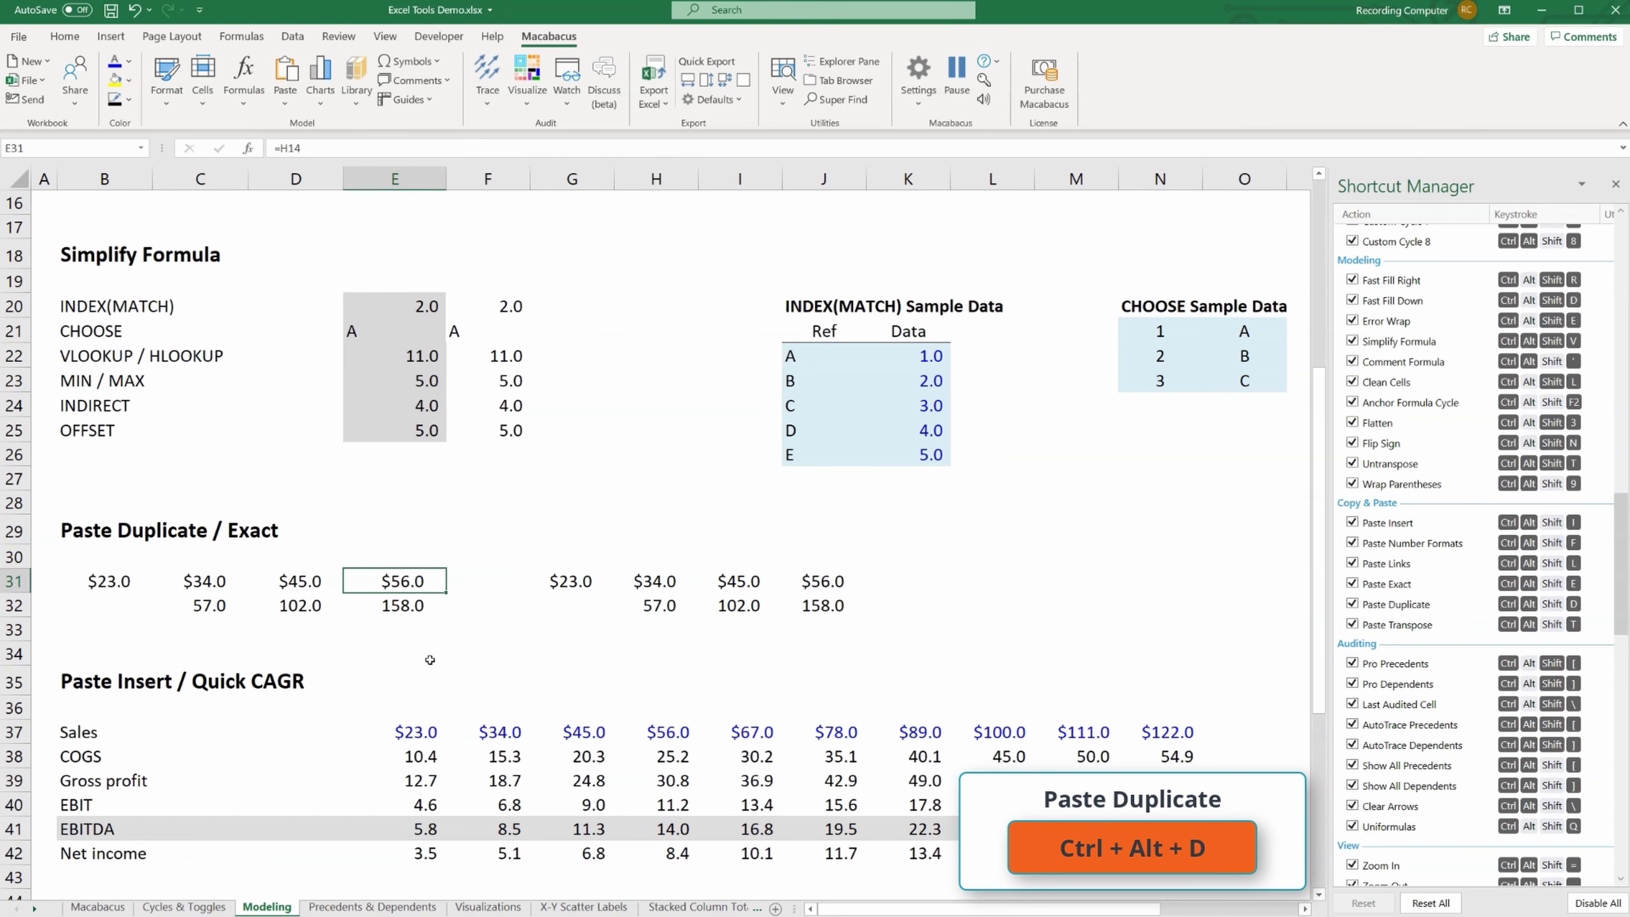
{"action": "key", "text": "shift+Right"}
{"action": "key", "text": "shift+Right"}
{"action": "key", "text": "shift+Down"}
{"action": "key", "text": "shift+Right"}
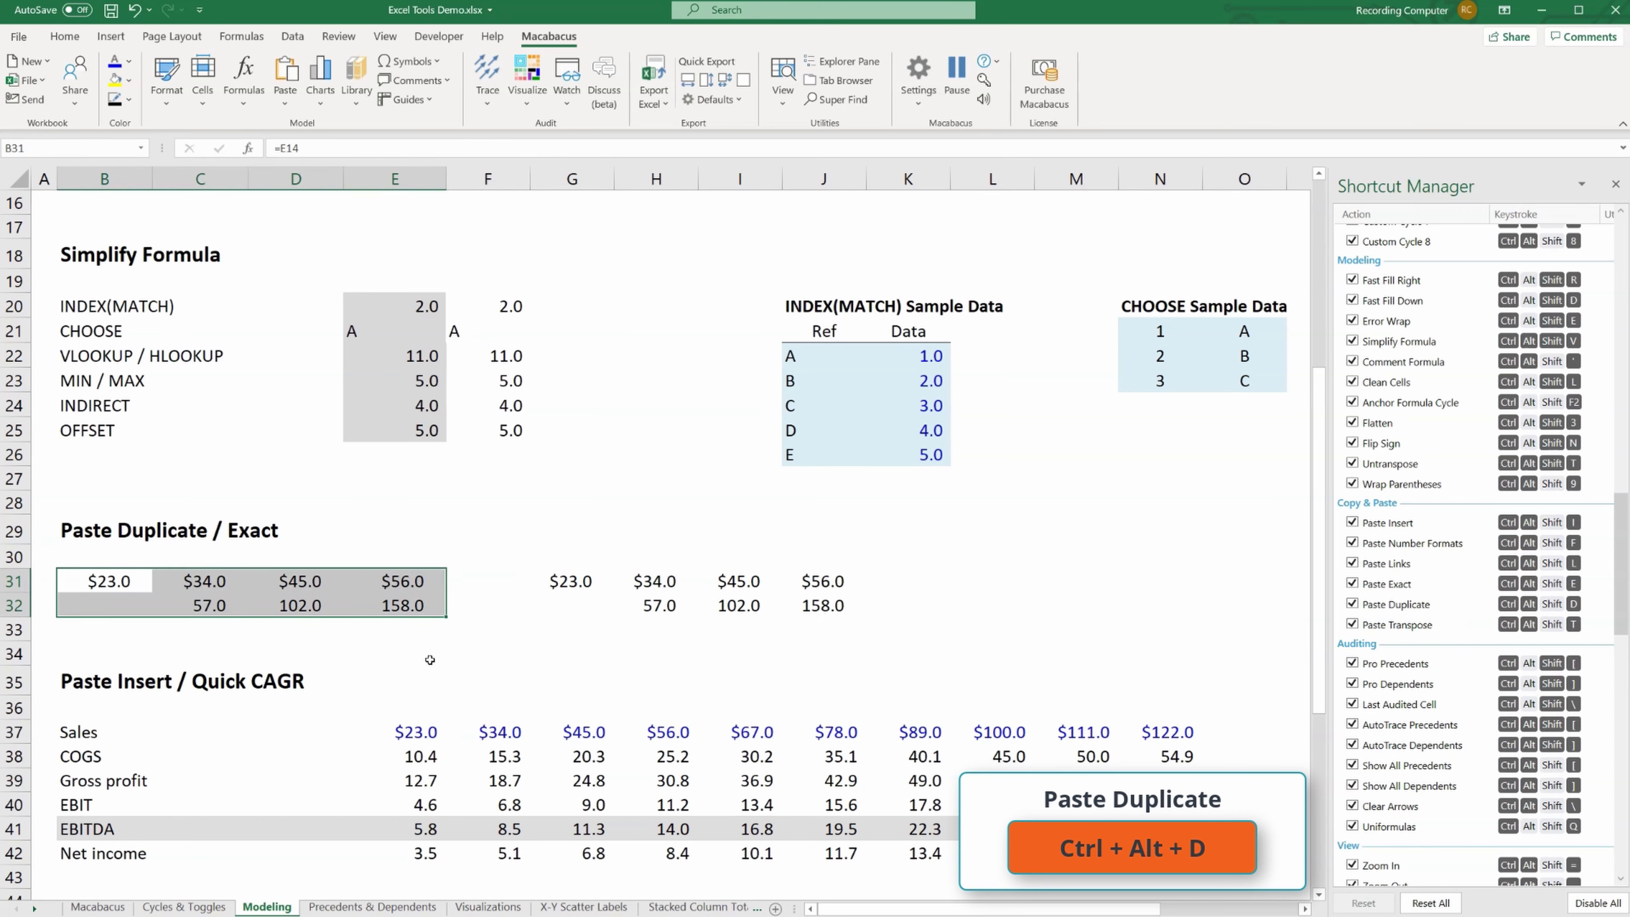
{"action": "key", "text": "ctrl+alt+d"}
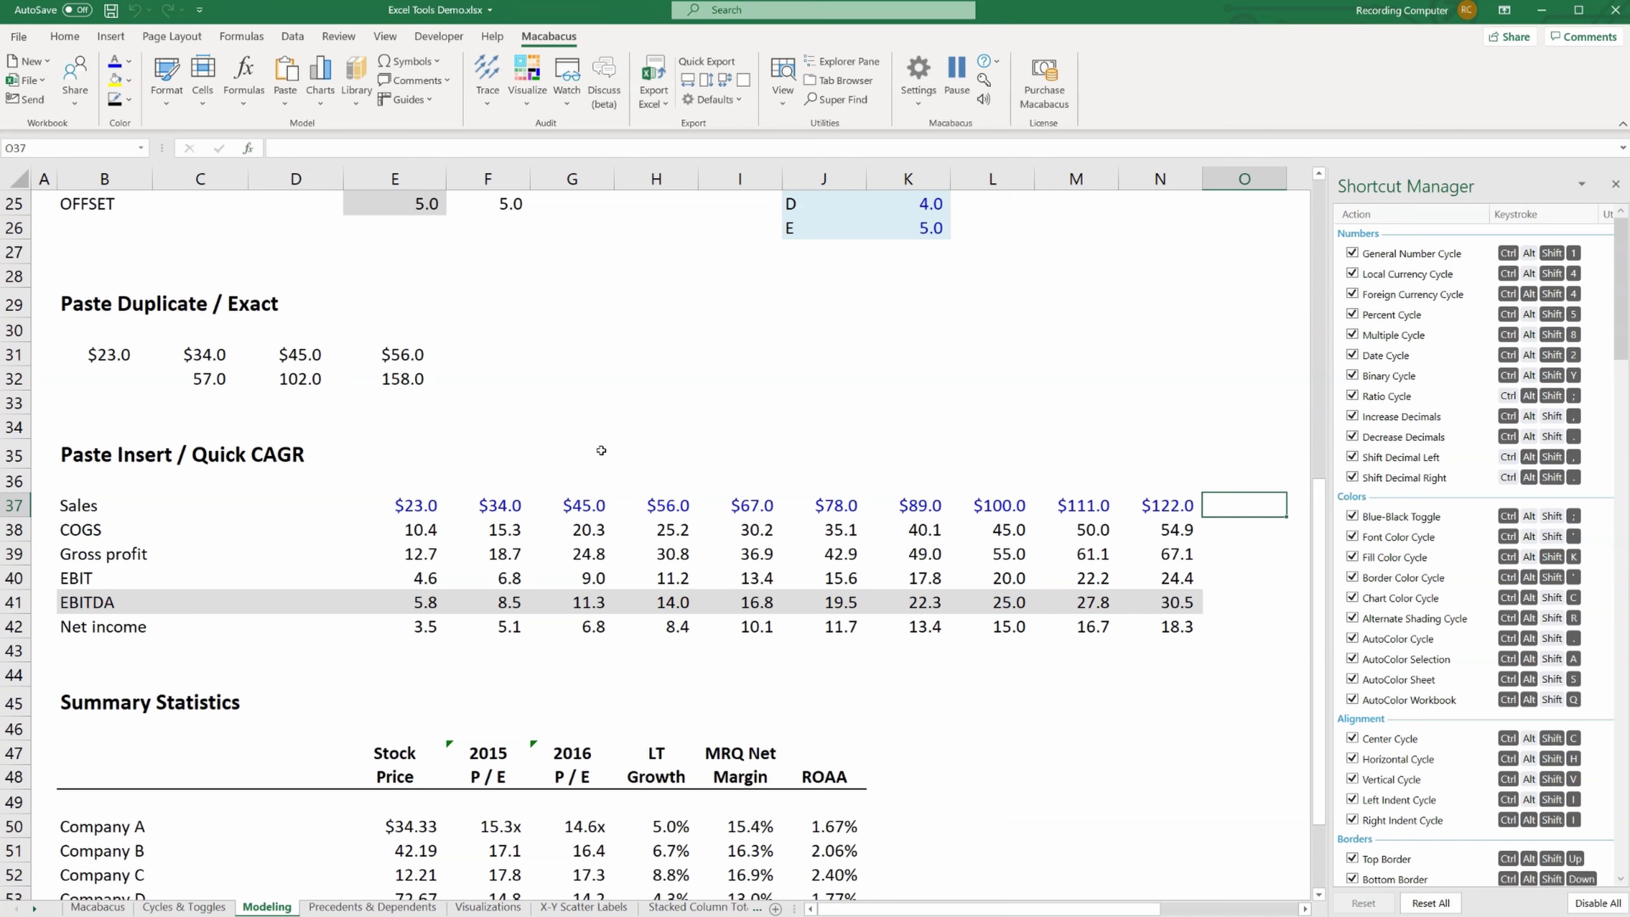
- Open the Macabacus formula tools list with the Quick CAGR sales table in view
{"action": "left_click", "coordinate": [244, 77]}
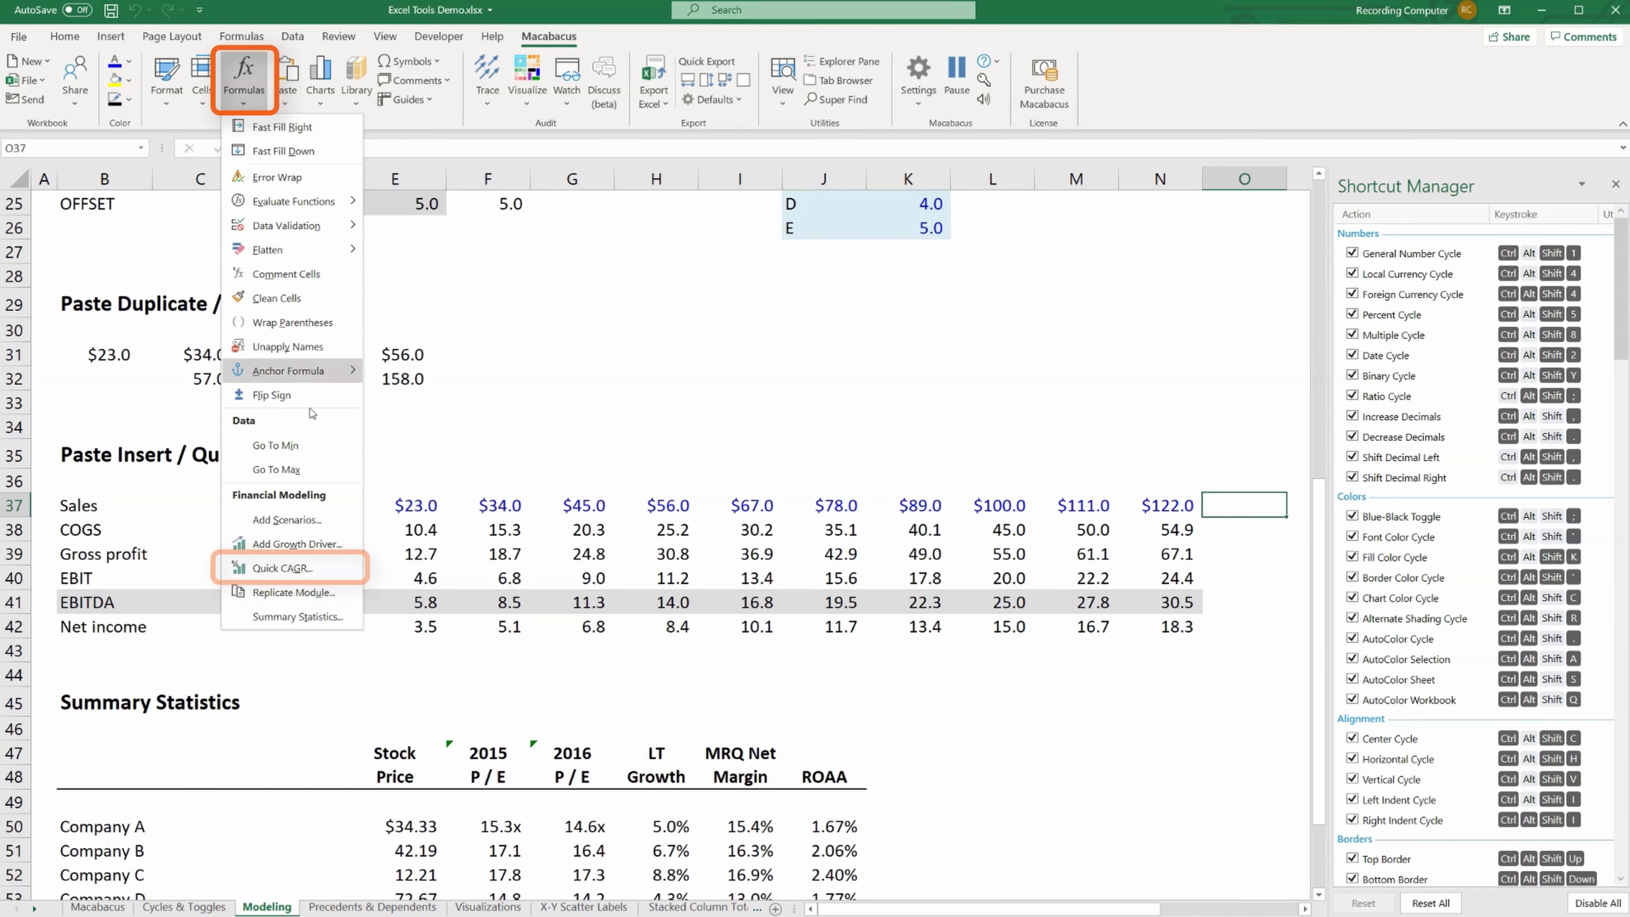
- Insert a Quick CAGR over Sales E37:N37 with Annual interval into O37
{"action": "left_click", "coordinate": [312, 569]}
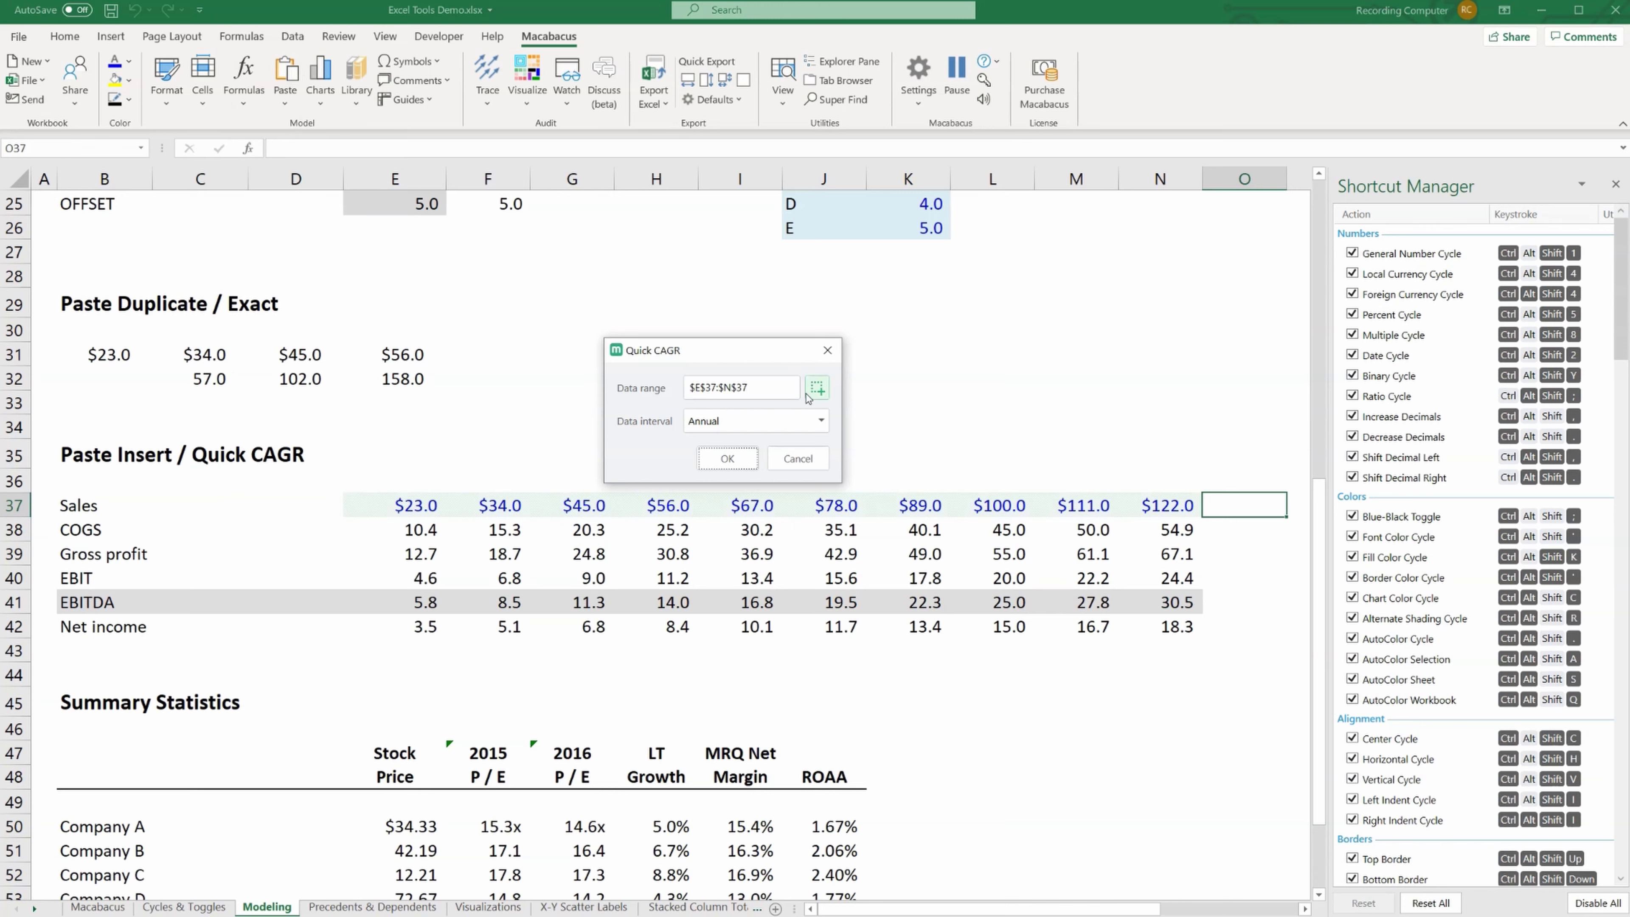
{"action": "left_click", "coordinate": [819, 389]}
{"action": "left_click_drag", "start_coordinate": [447, 501], "coordinate": [1189, 505]}
{"action": "left_click", "coordinate": [786, 477]}
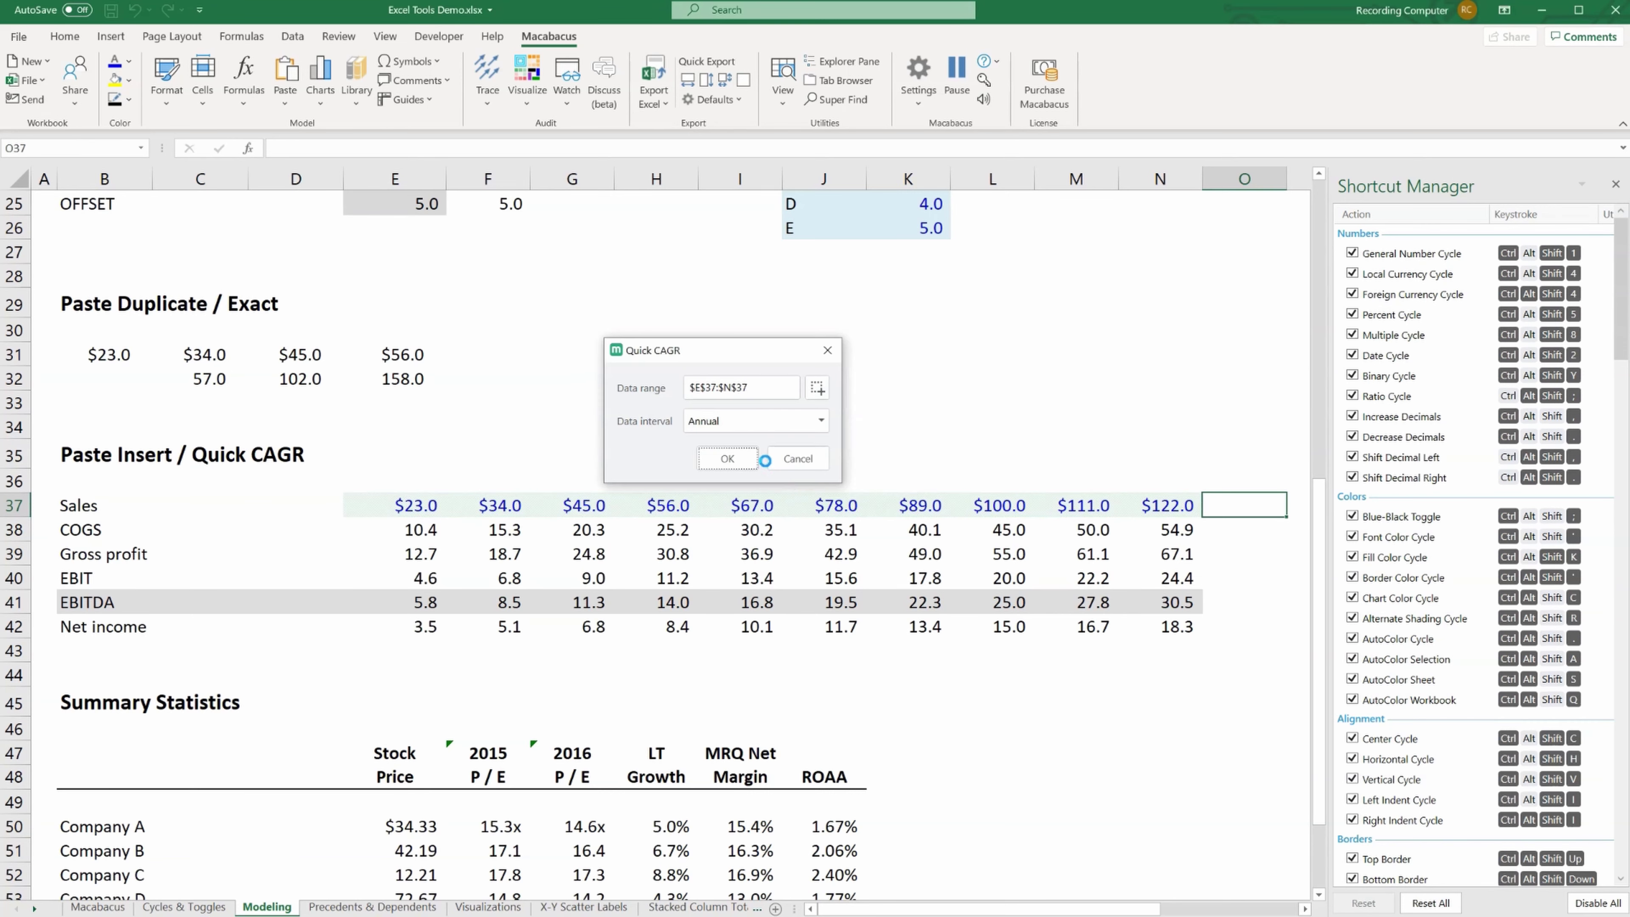
{"action": "left_click", "coordinate": [783, 426]}
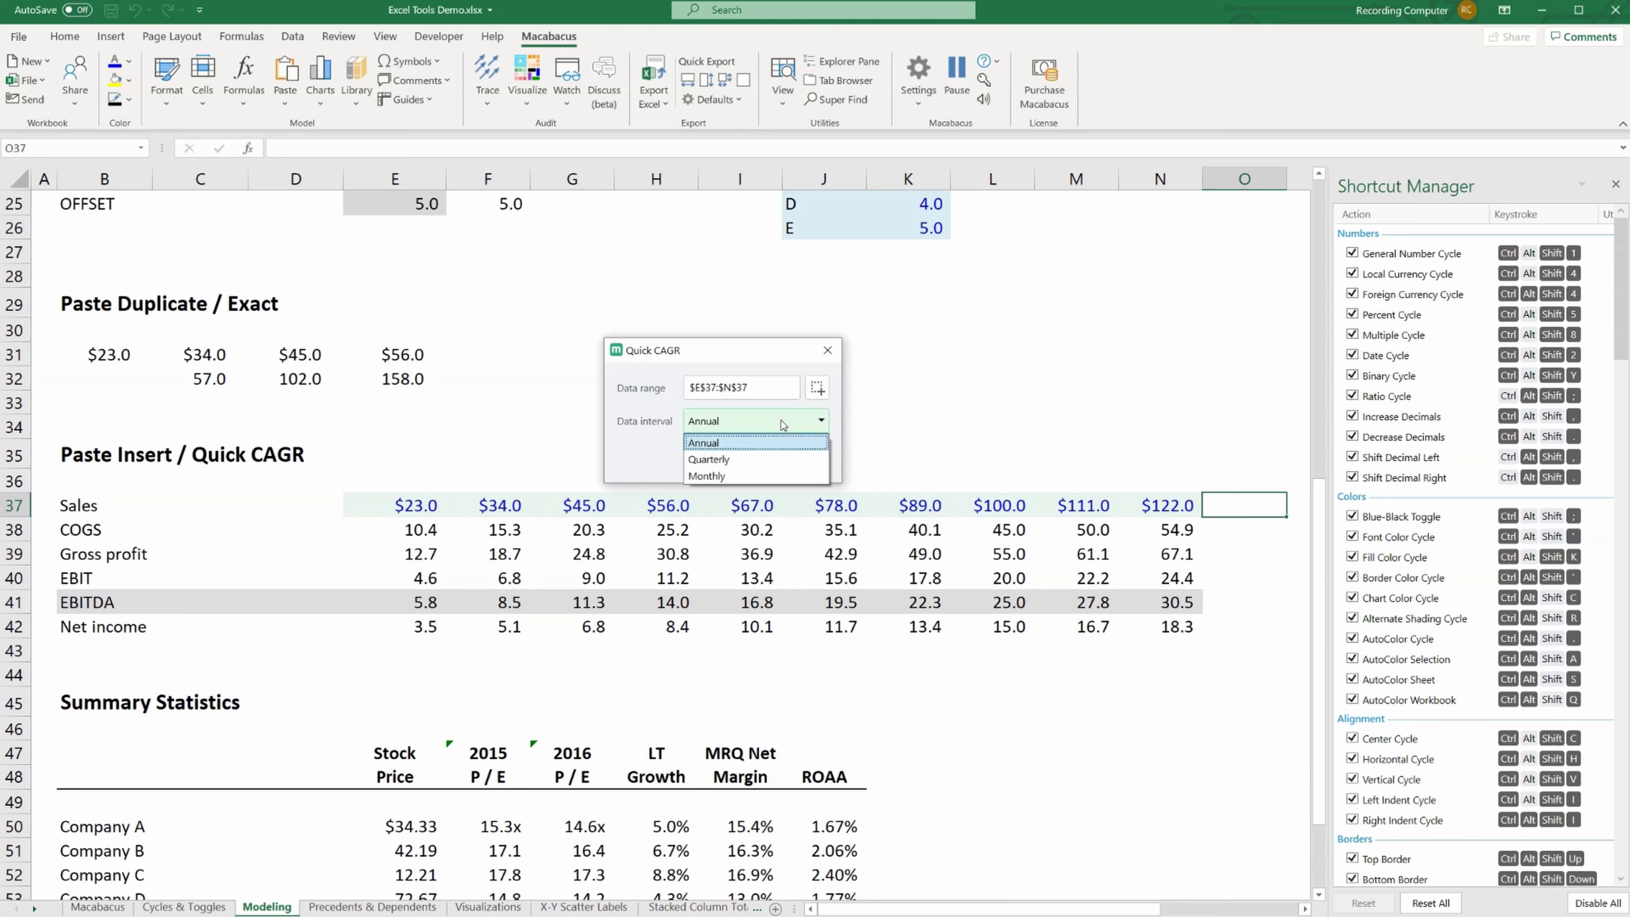
{"action": "left_click", "coordinate": [764, 442]}
{"action": "left_click", "coordinate": [753, 457]}
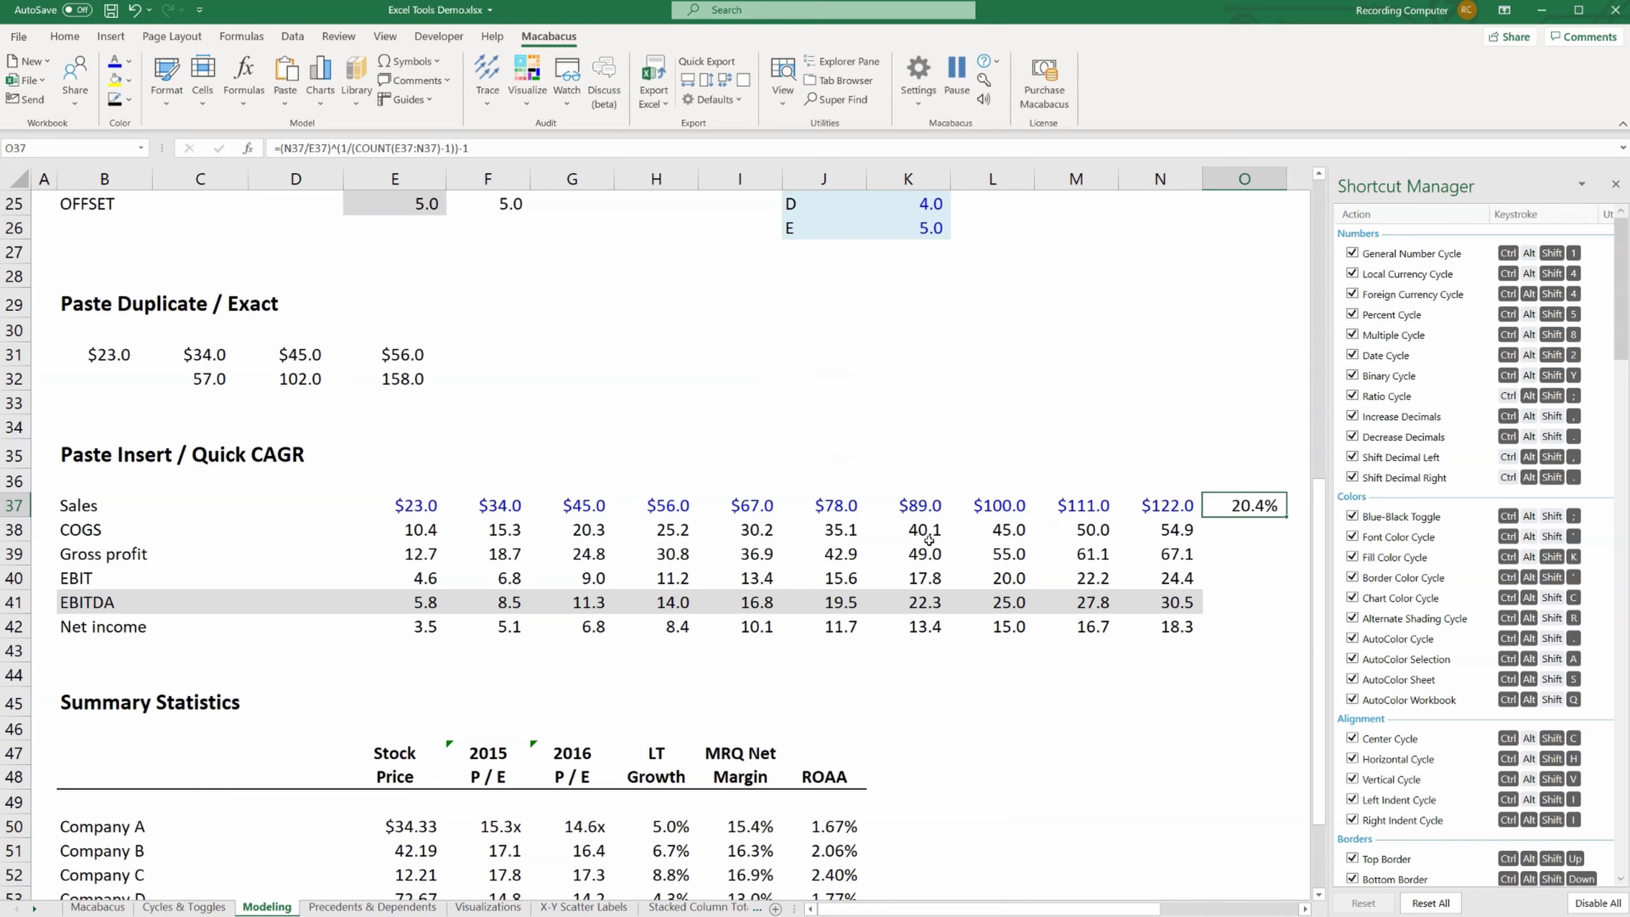
- Inspect the CAGR formula in O37 returning 20.4% without changing it
{"action": "key", "text": "F2"}
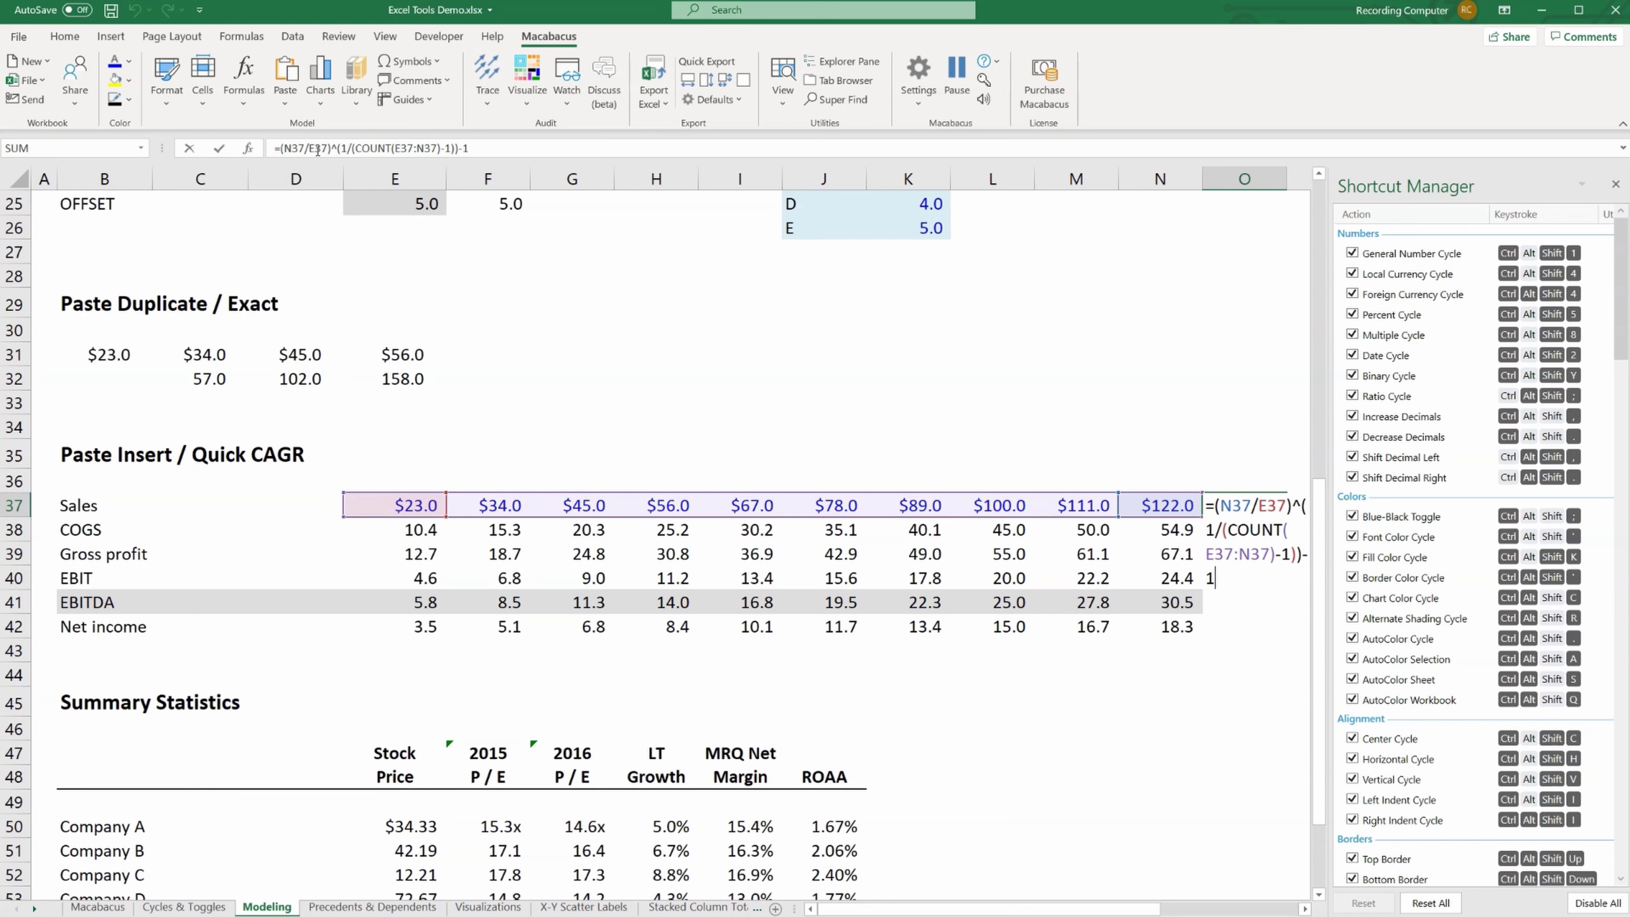
{"action": "key", "text": "Escape"}
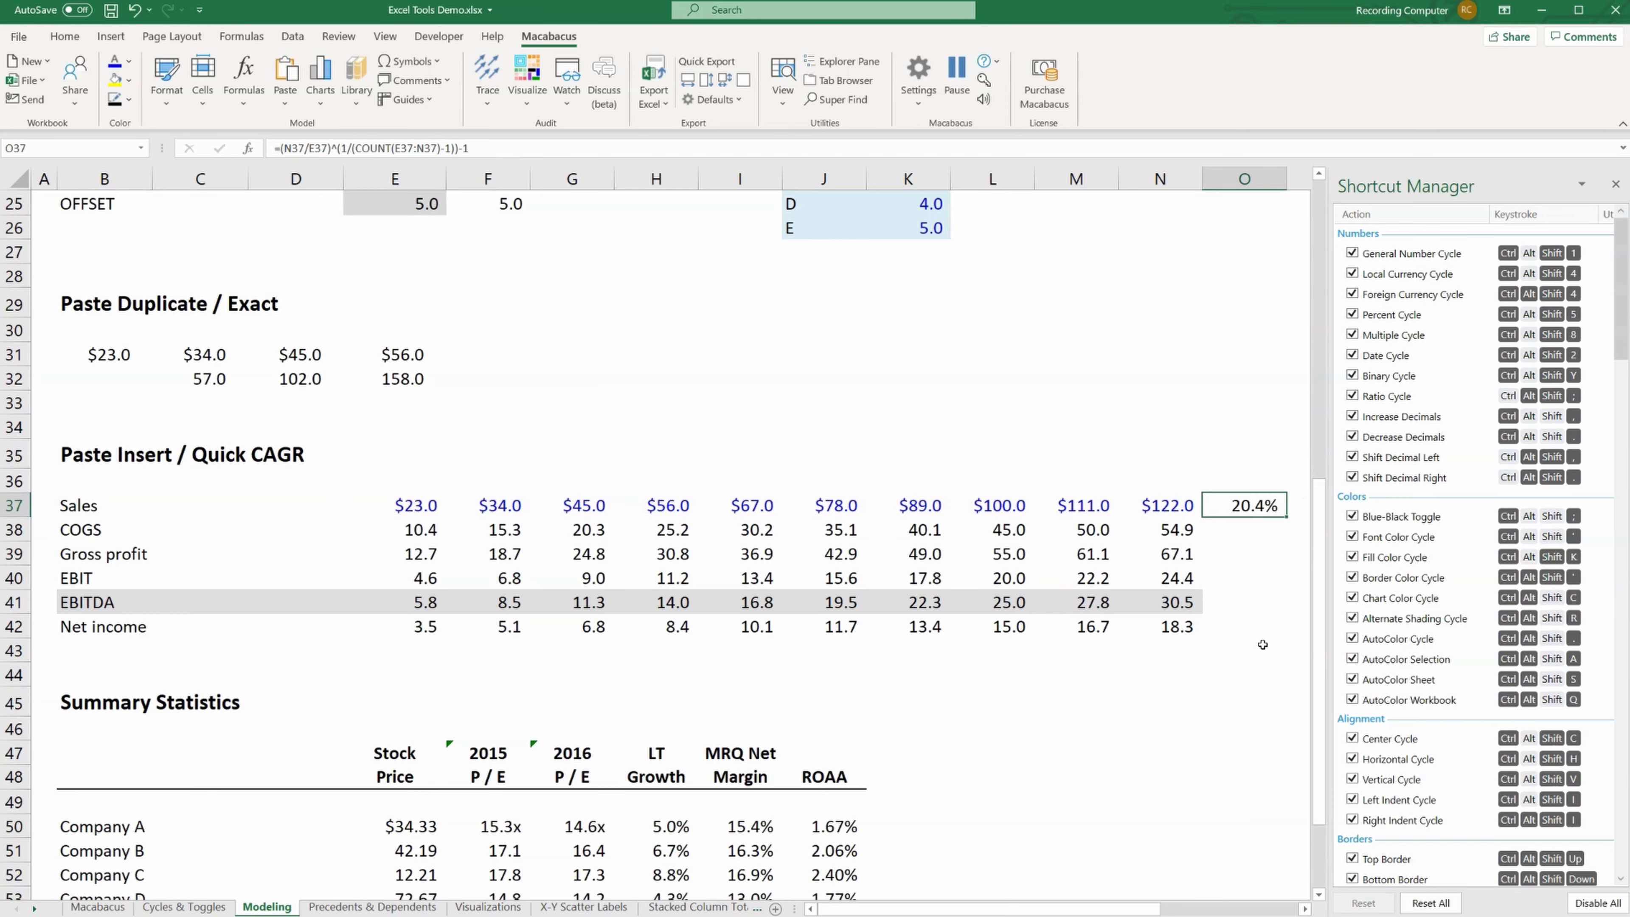
{"action": "key", "text": "F2"}
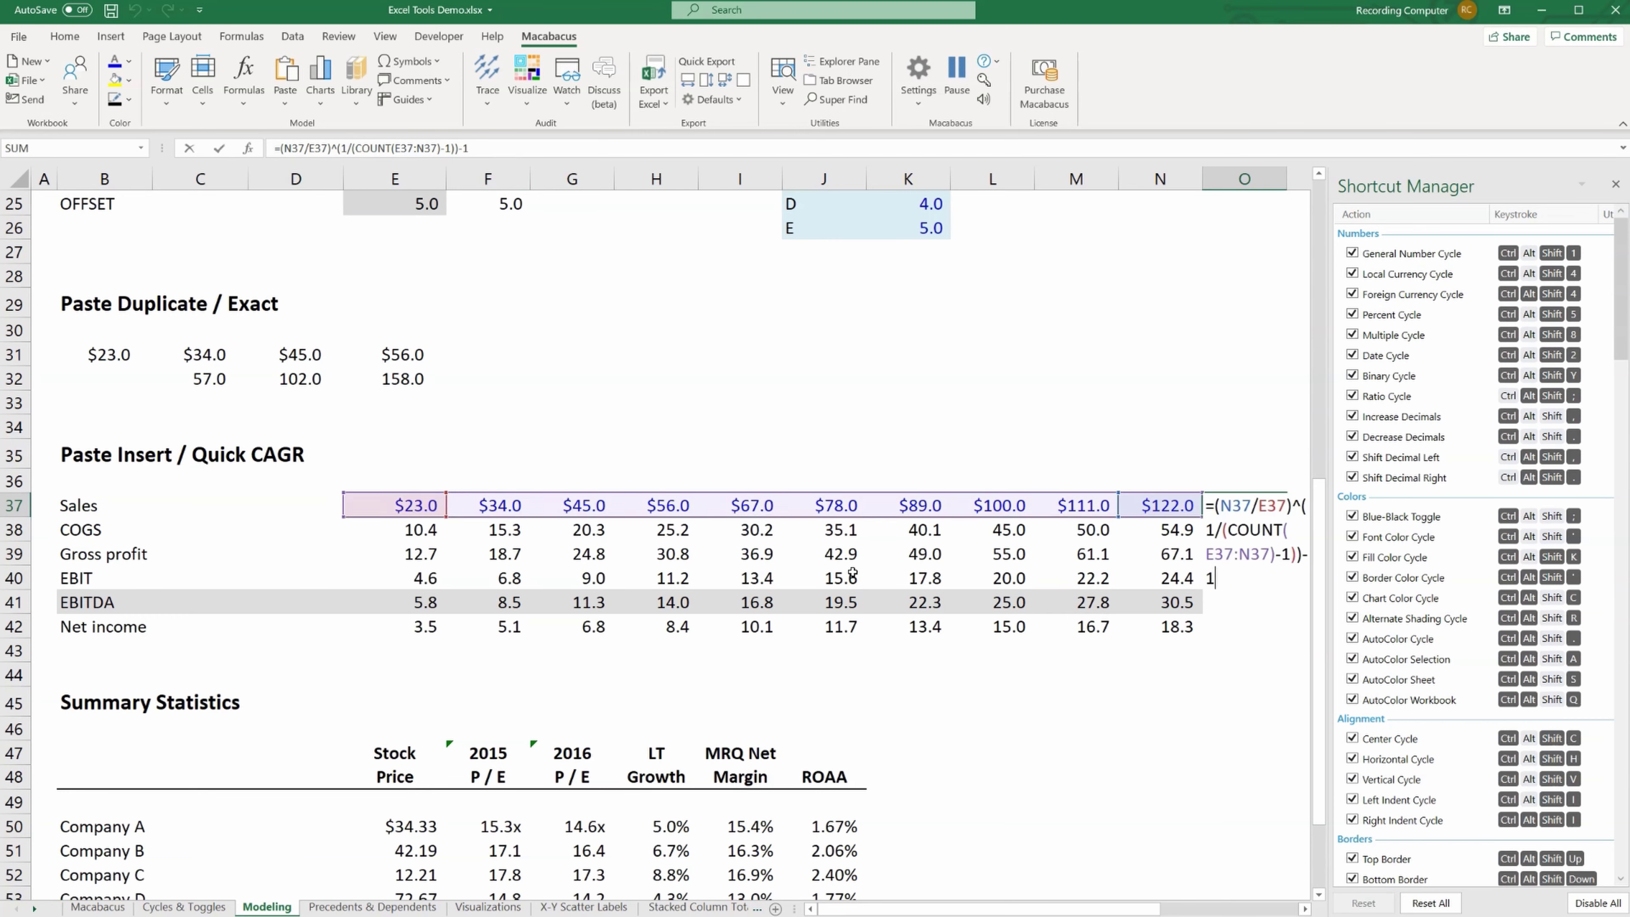
{"action": "key", "text": "Escape"}
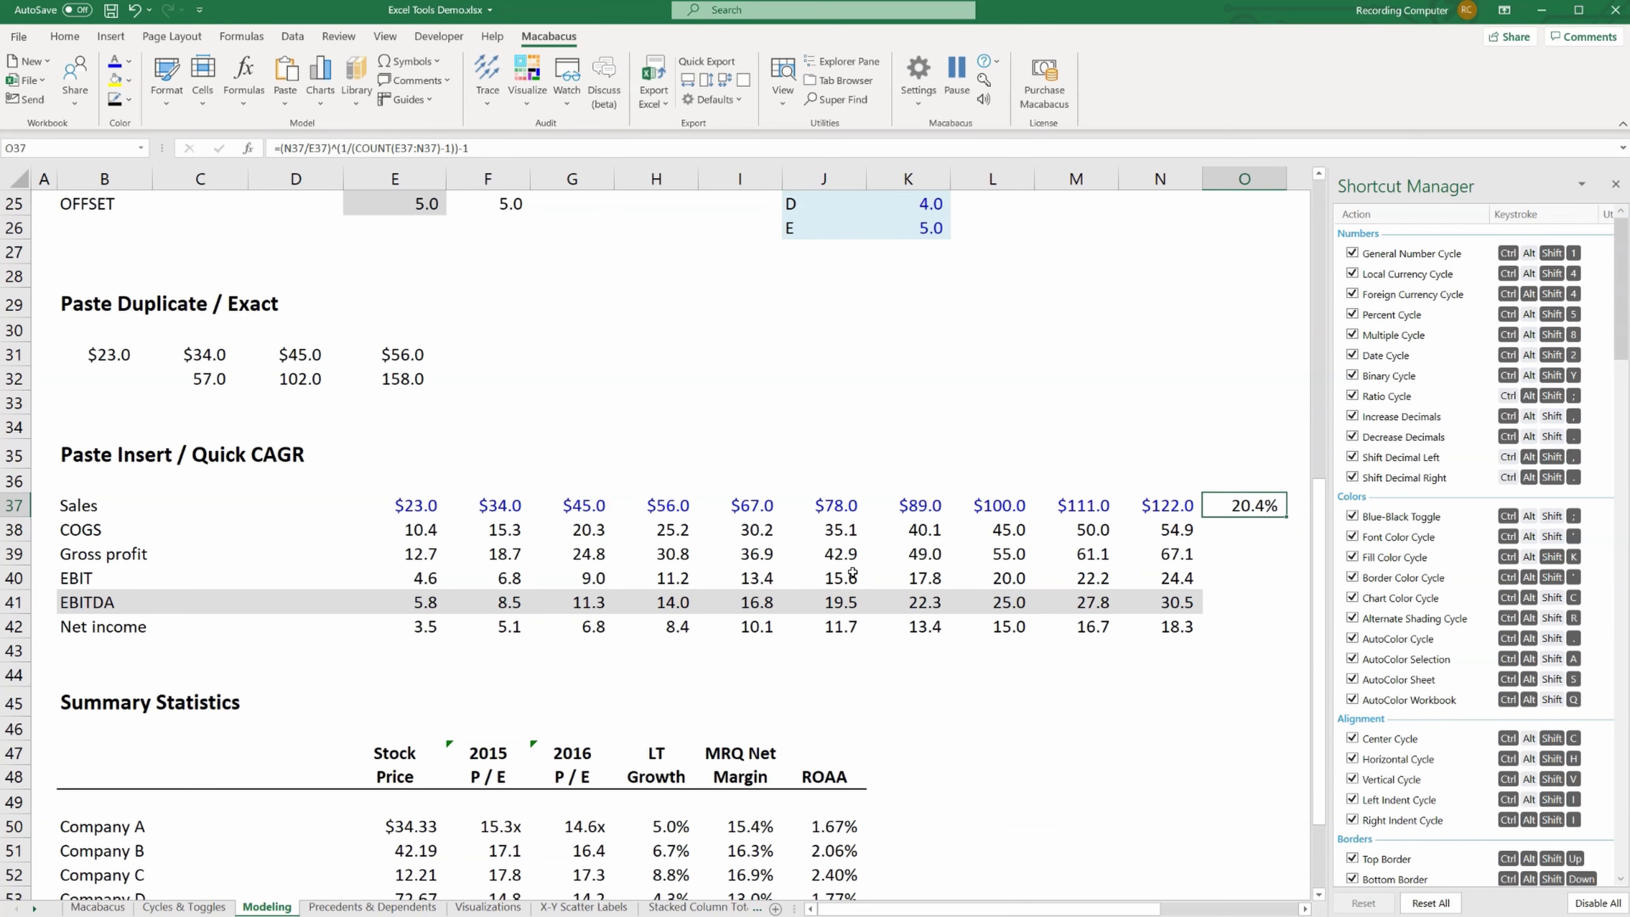
- Trial-select the company rows and step through the Summary Statistics column headers
{"action": "scroll", "coordinate": [511, 815], "scroll_direction": "down", "scroll_amount": 3}
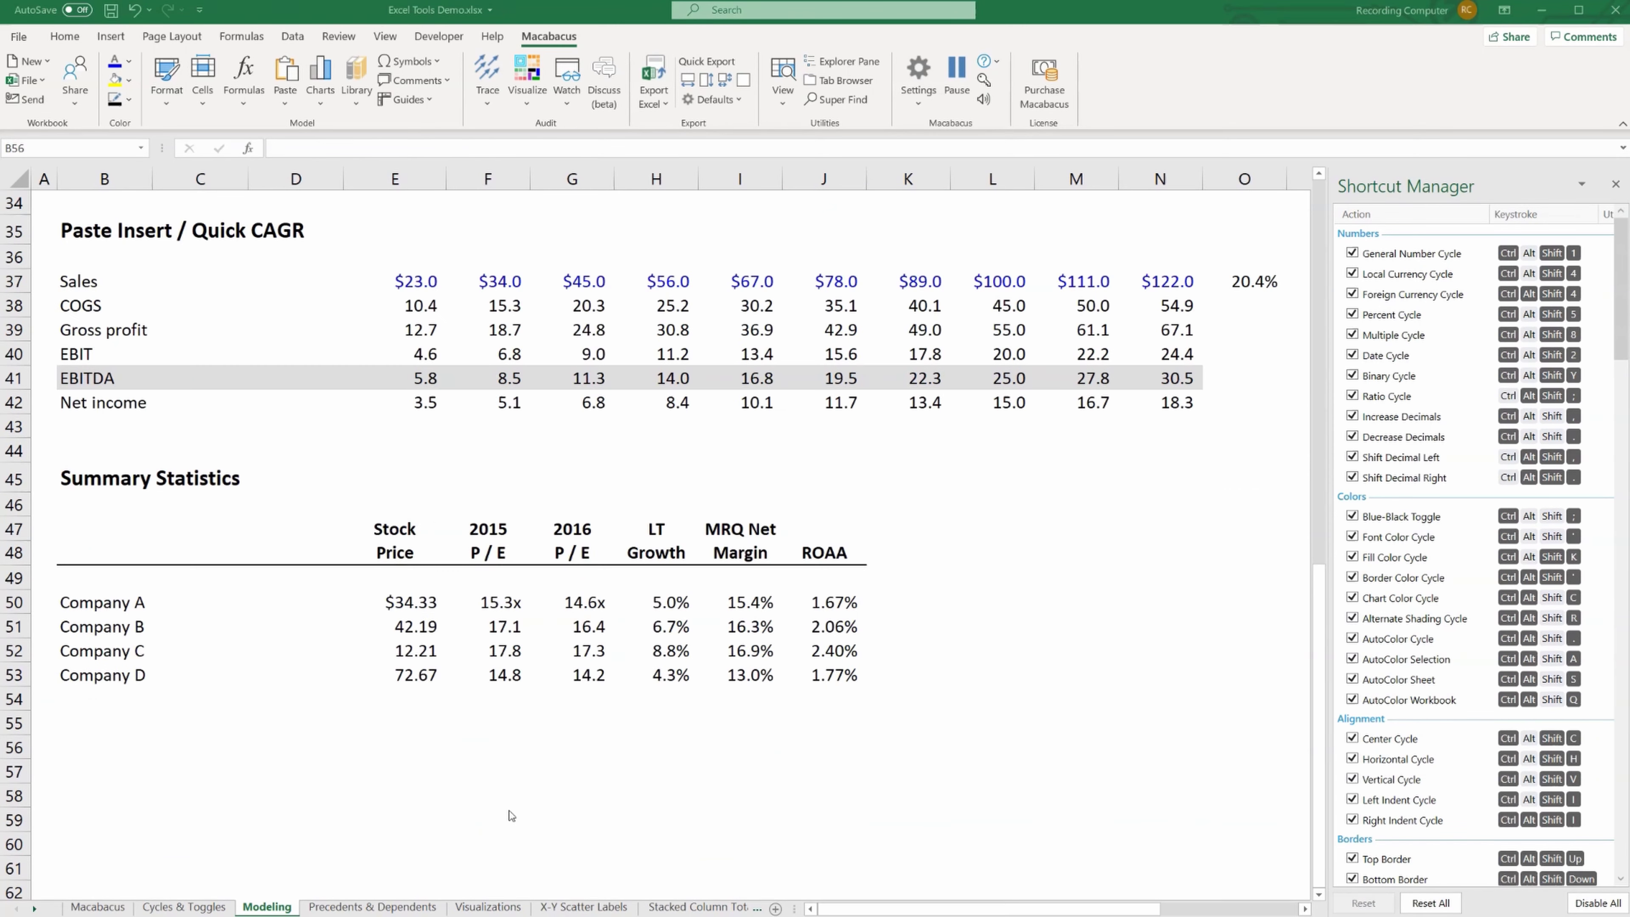
{"action": "left_click", "coordinate": [128, 746]}
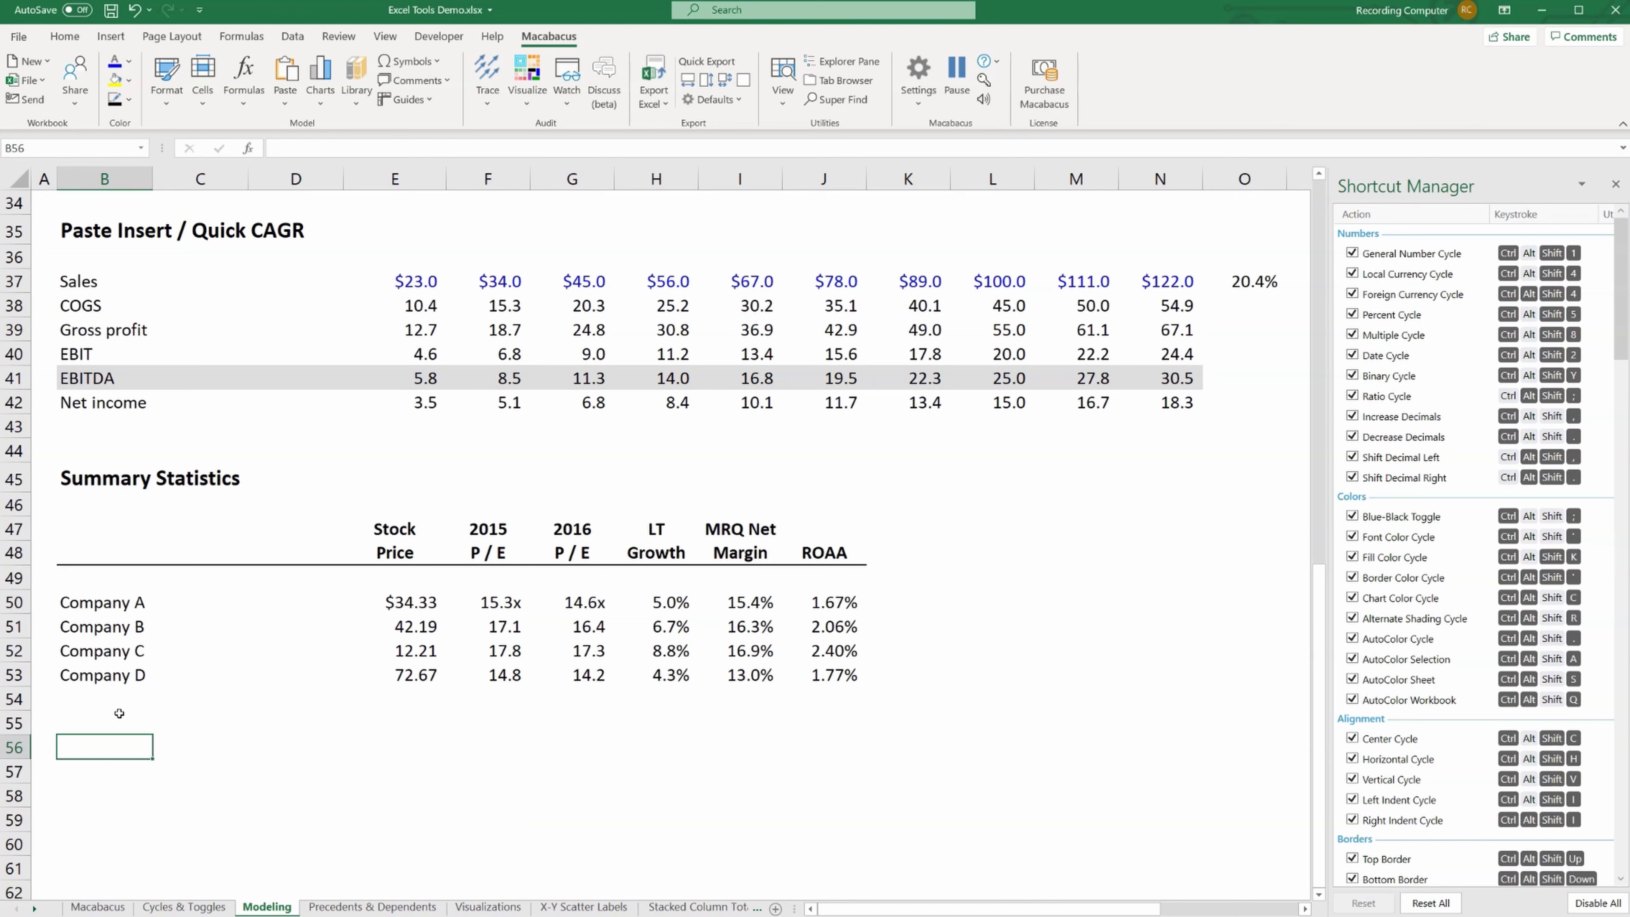
{"action": "key", "text": "Up"}
{"action": "key", "text": "Up"}
{"action": "key", "text": "Up"}
{"action": "key", "text": "Up"}
{"action": "key", "text": "Up"}
{"action": "key", "text": "Up"}
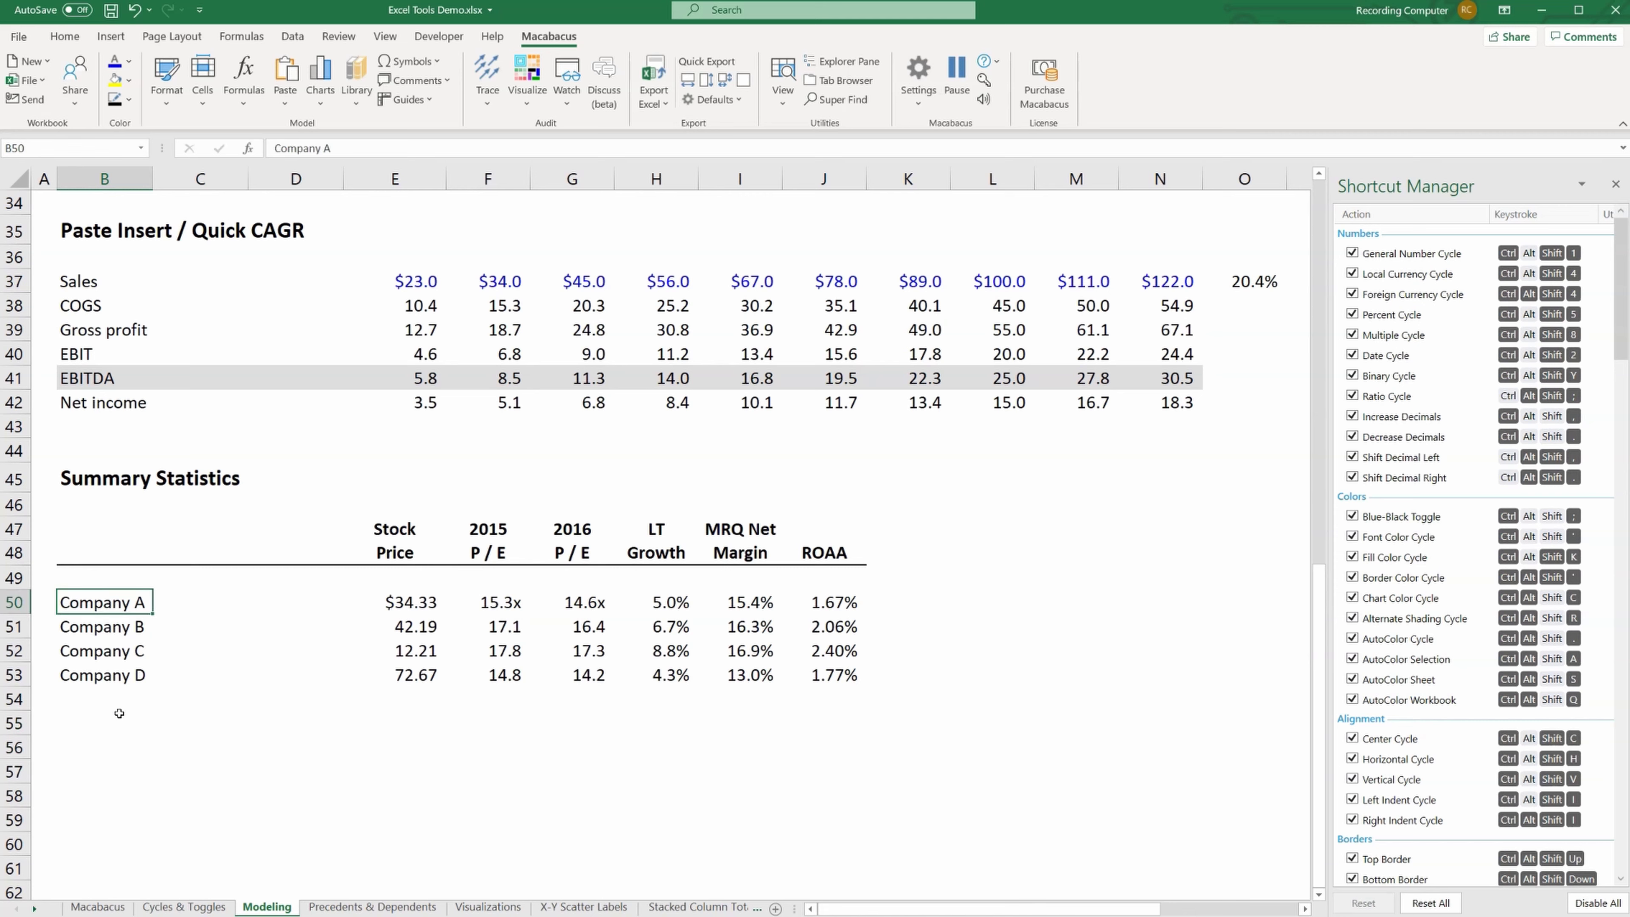
{"action": "key", "text": "shift+Down"}
{"action": "key", "text": "shift+Down"}
{"action": "key", "text": "shift+Down"}
{"action": "key", "text": "shift+Right"}
{"action": "key", "text": "shift+Right"}
{"action": "key", "text": "shift+Right"}
{"action": "key", "text": "shift+Right"}
{"action": "key", "text": "shift+Right"}
{"action": "key", "text": "shift+Right"}
{"action": "key", "text": "shift+Right"}
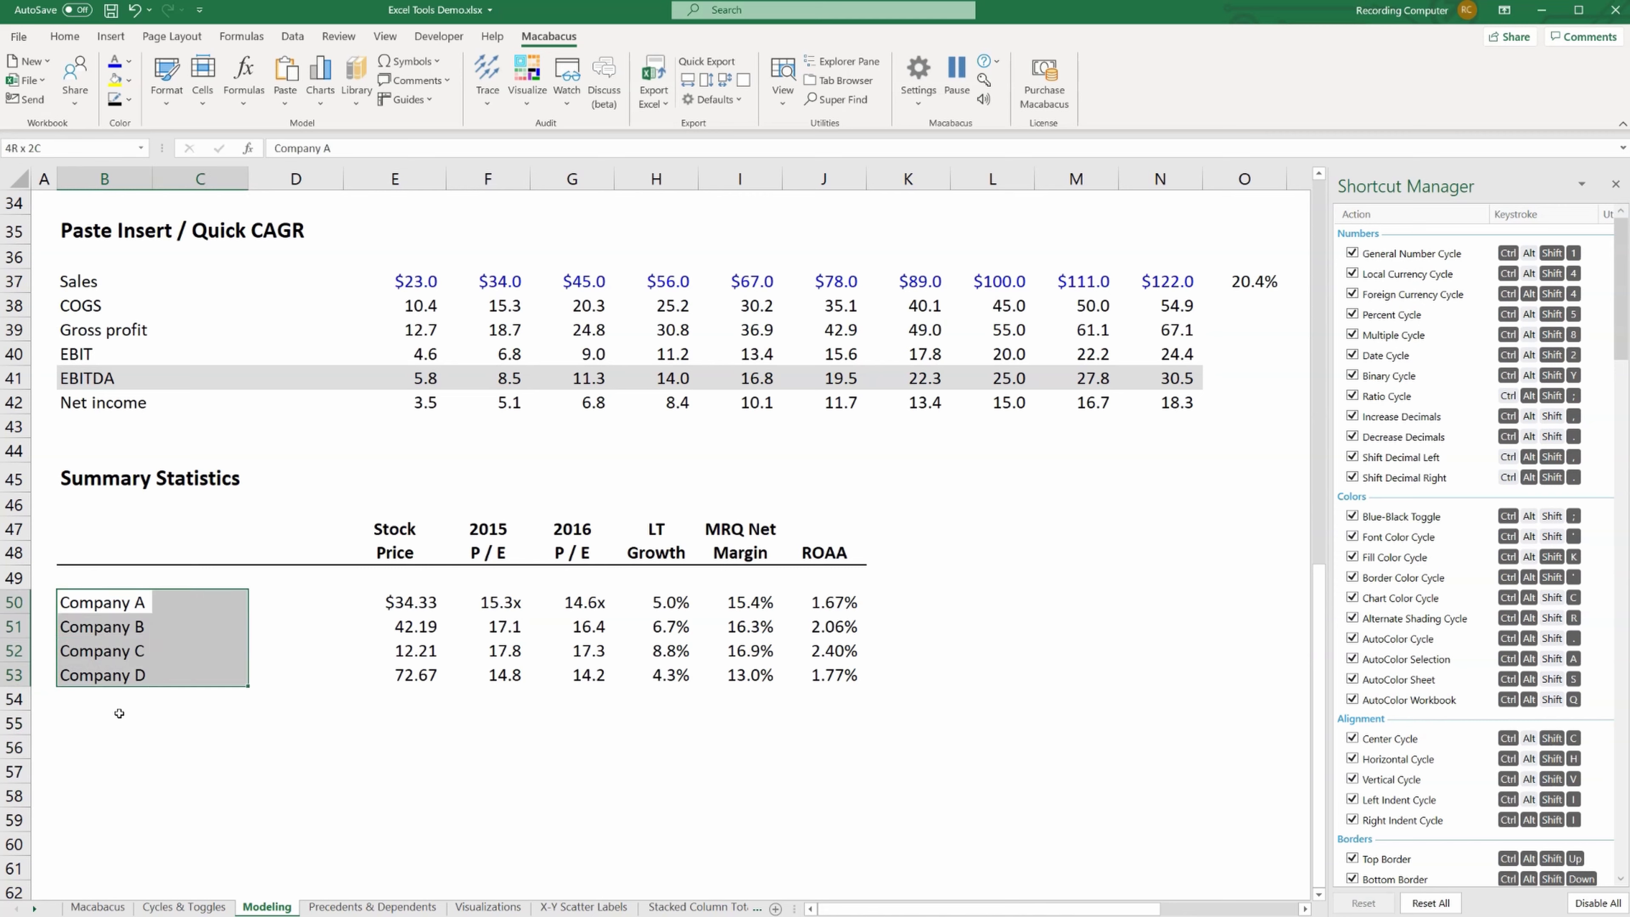
{"action": "key", "text": "shift+Right"}
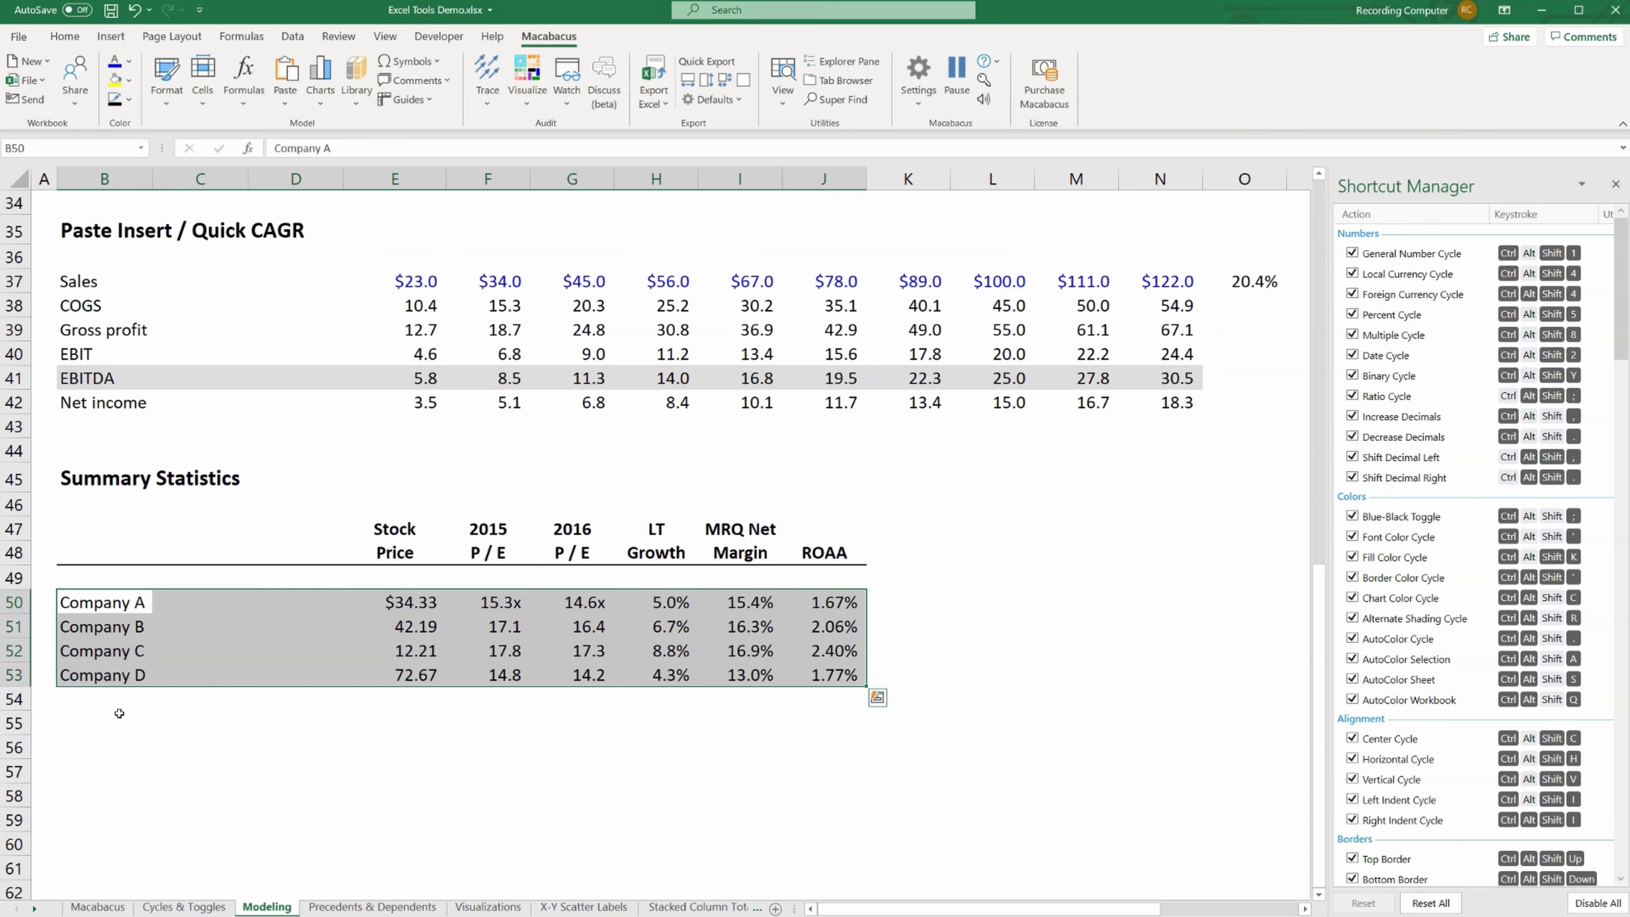
{"action": "key", "text": "Right"}
{"action": "key", "text": "Right"}
{"action": "key", "text": "Right"}
{"action": "key", "text": "Up"}
{"action": "key", "text": "Up"}
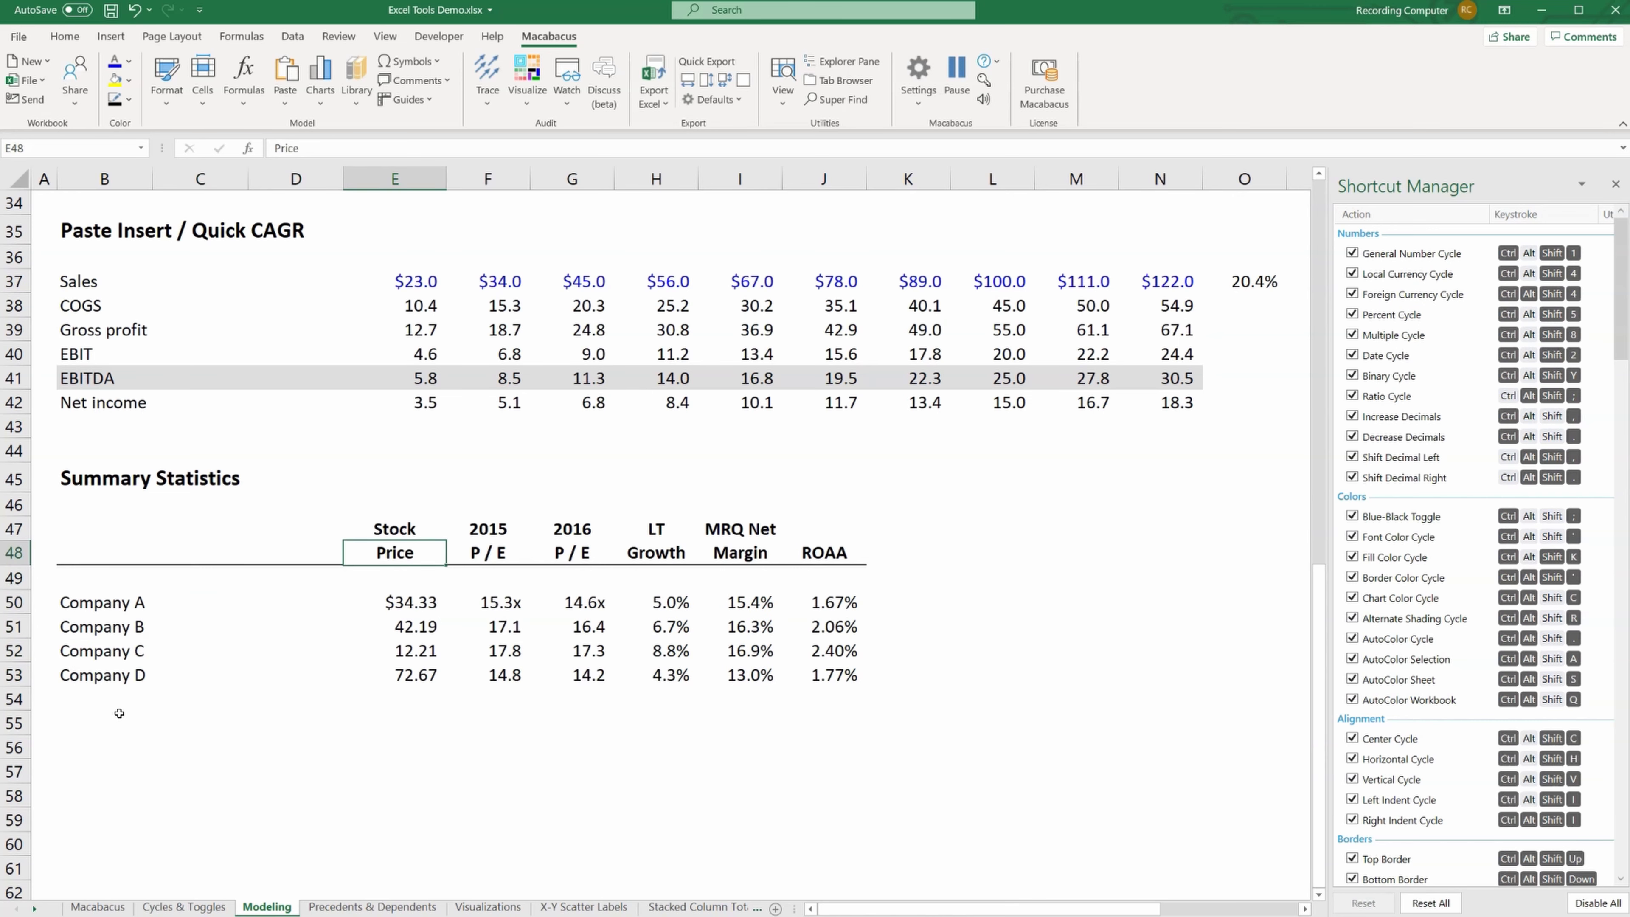
{"action": "key", "text": "Right"}
{"action": "key", "text": "Right"}
{"action": "key", "text": "Right"}
{"action": "key", "text": "Right"}
{"action": "key", "text": "Right"}
{"action": "key", "text": "Left"}
{"action": "key", "text": "Left"}
{"action": "key", "text": "Left"}
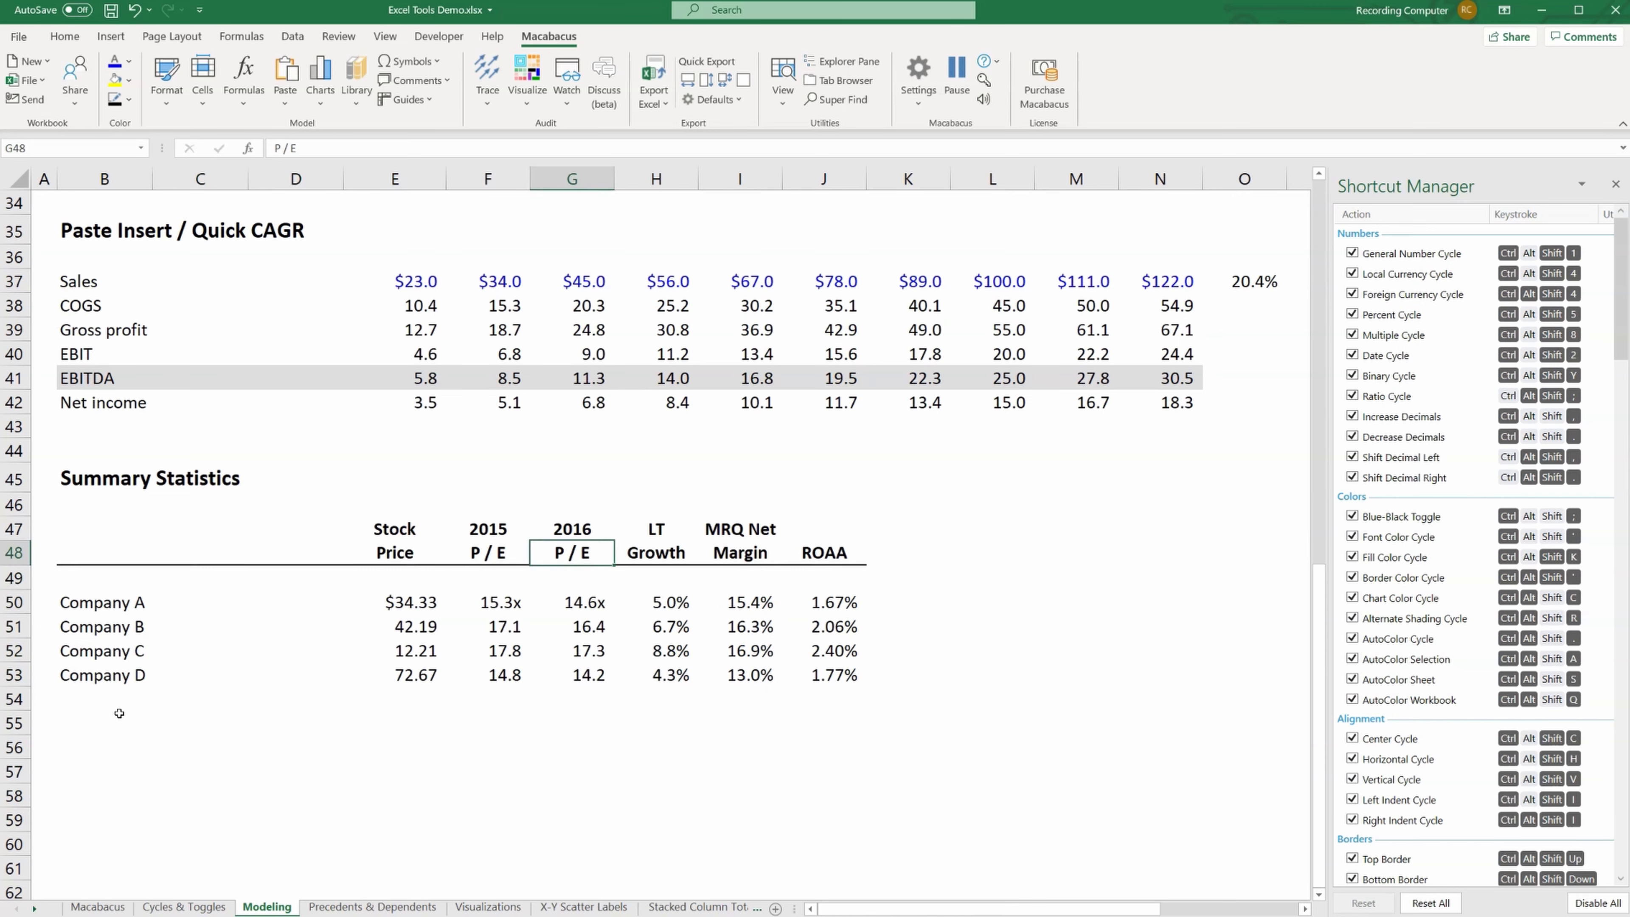
{"action": "key", "text": "Left"}
{"action": "key", "text": "Left"}
{"action": "key", "text": "Down"}
{"action": "key", "text": "Down"}
{"action": "key", "text": "Down"}
{"action": "key", "text": "Down"}
{"action": "key", "text": "Down"}
{"action": "key", "text": "Down"}
{"action": "key", "text": "Left"}
{"action": "key", "text": "Left"}
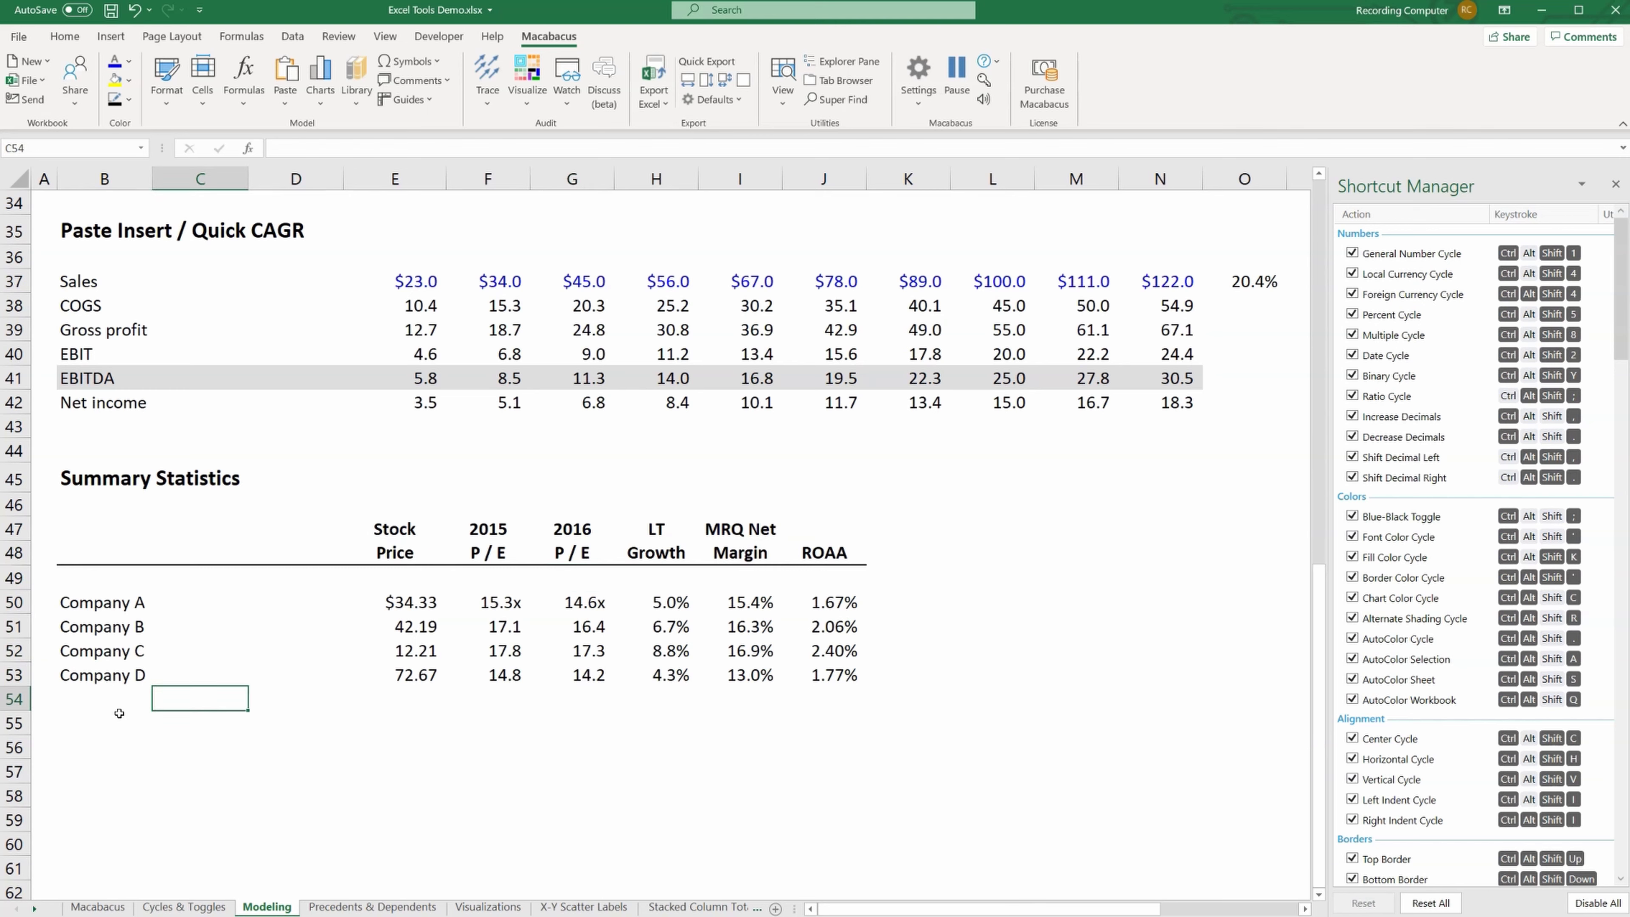
- Trial-select the empty rows below the table through the ROAA column, then deselect
{"action": "left_click", "coordinate": [119, 715]}
{"action": "key", "text": "shift+Down"}
{"action": "key", "text": "shift+Right"}
{"action": "key", "text": "shift+Right"}
{"action": "key", "text": "shift+Right"}
{"action": "key", "text": "shift+Right"}
{"action": "key", "text": "shift+Right"}
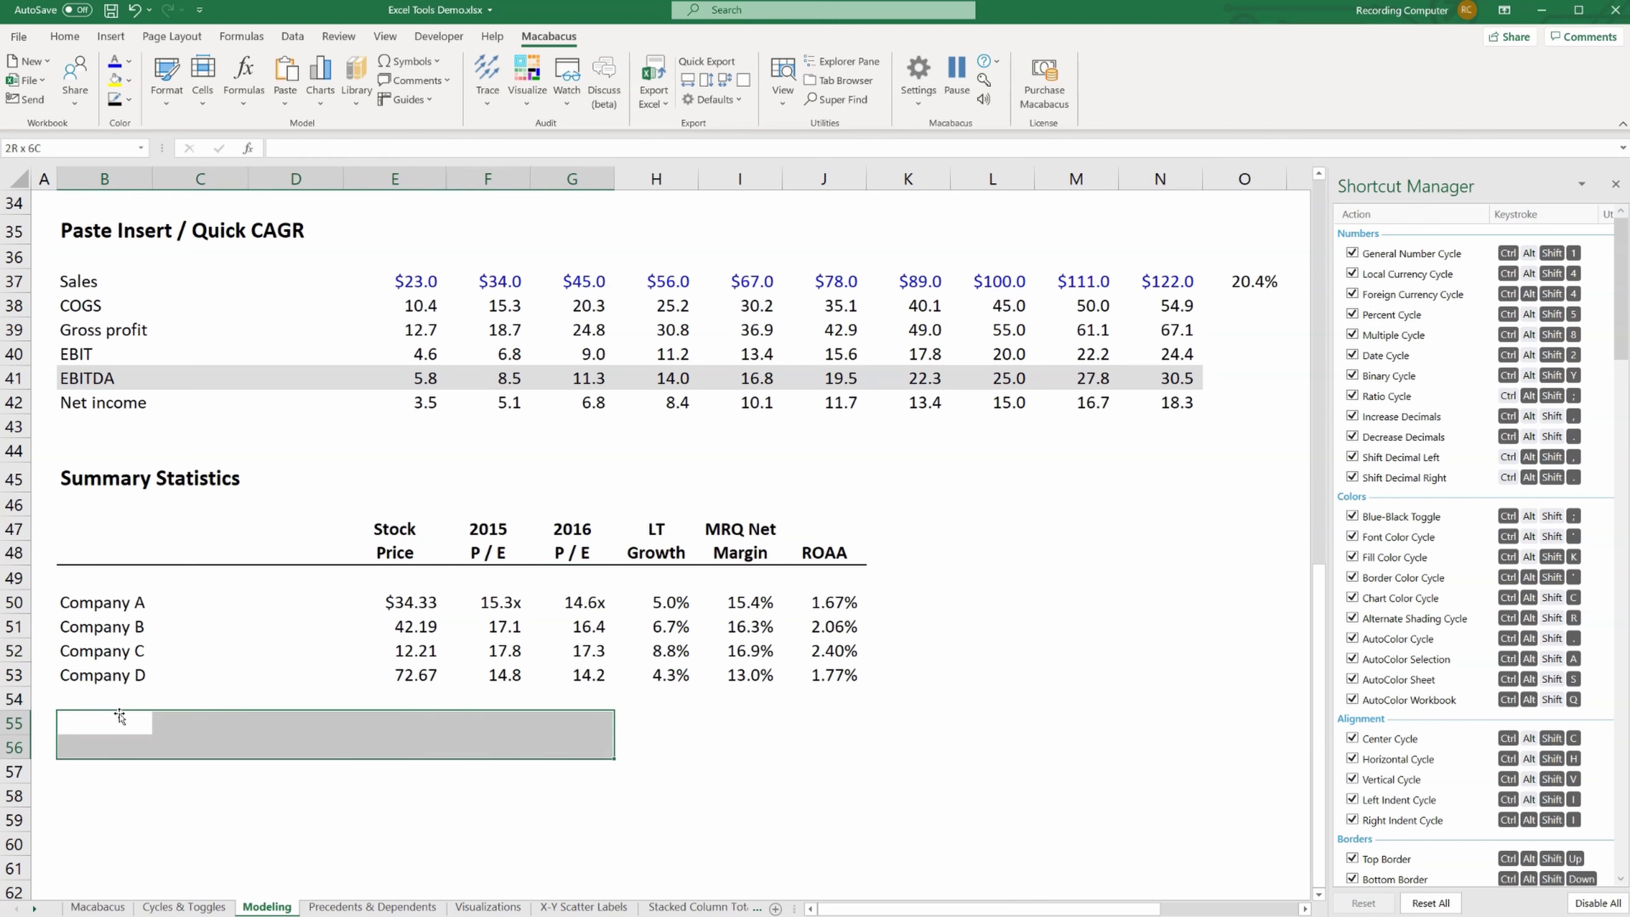
{"action": "key", "text": "shift+Right"}
{"action": "key", "text": "shift+Right"}
{"action": "key", "text": "shift+Right"}
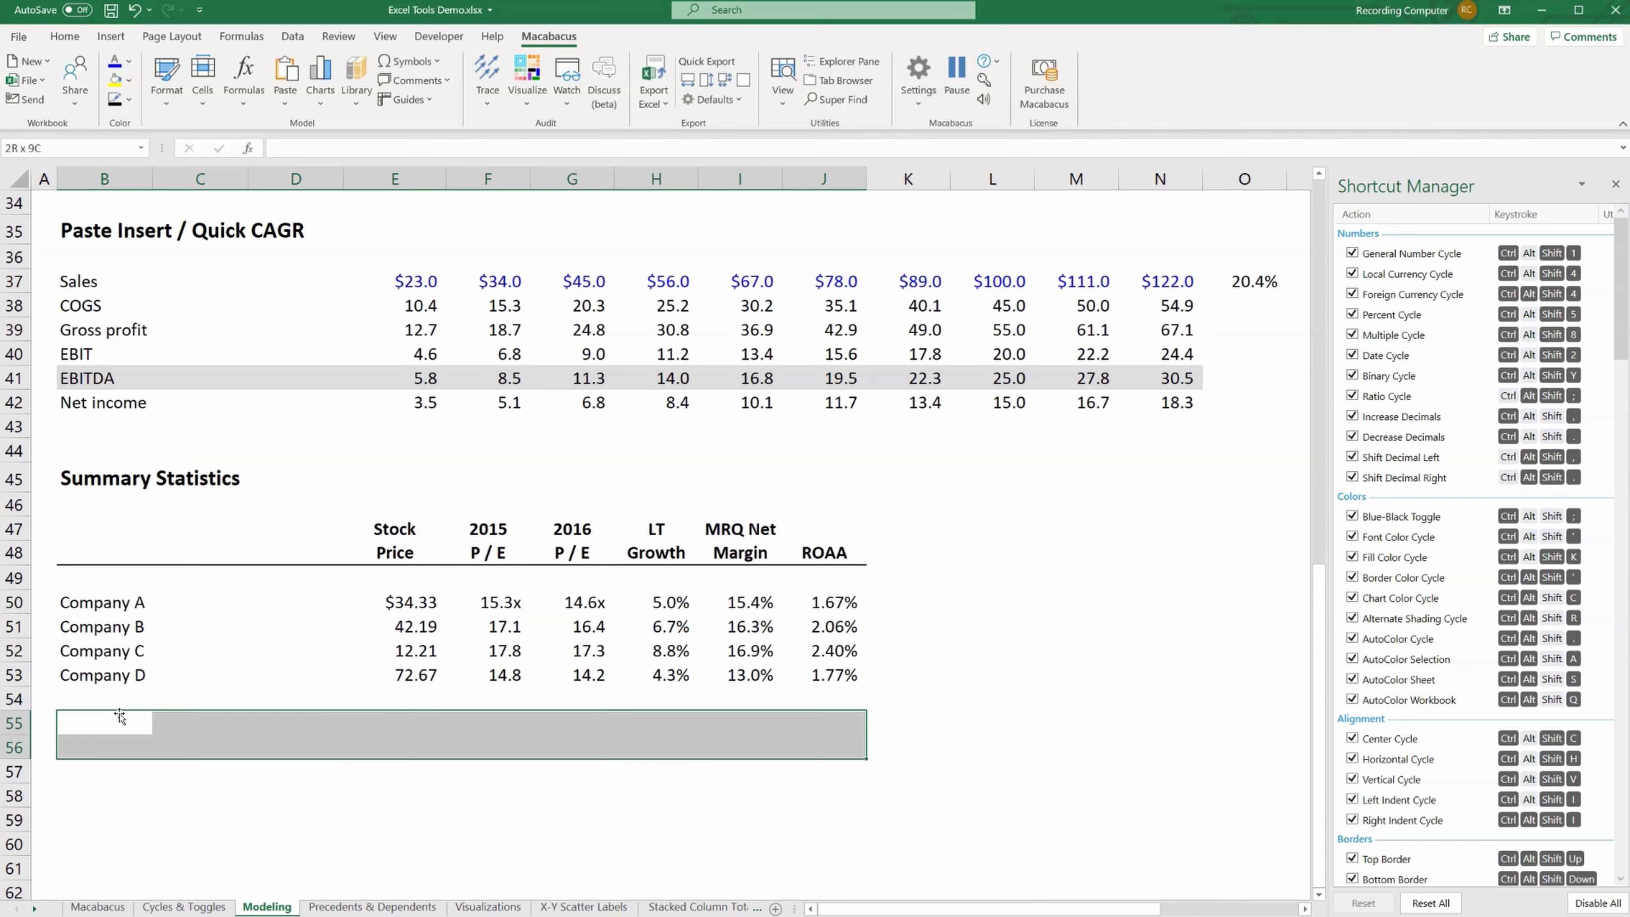
{"action": "left_click", "coordinate": [119, 715]}
- Select the Company A–D data rows B50:J53 through the ROAA column
{"action": "key", "text": "Up"}
{"action": "key", "text": "Up"}
{"action": "key", "text": "Up"}
{"action": "key", "text": "Up"}
{"action": "key", "text": "Up"}
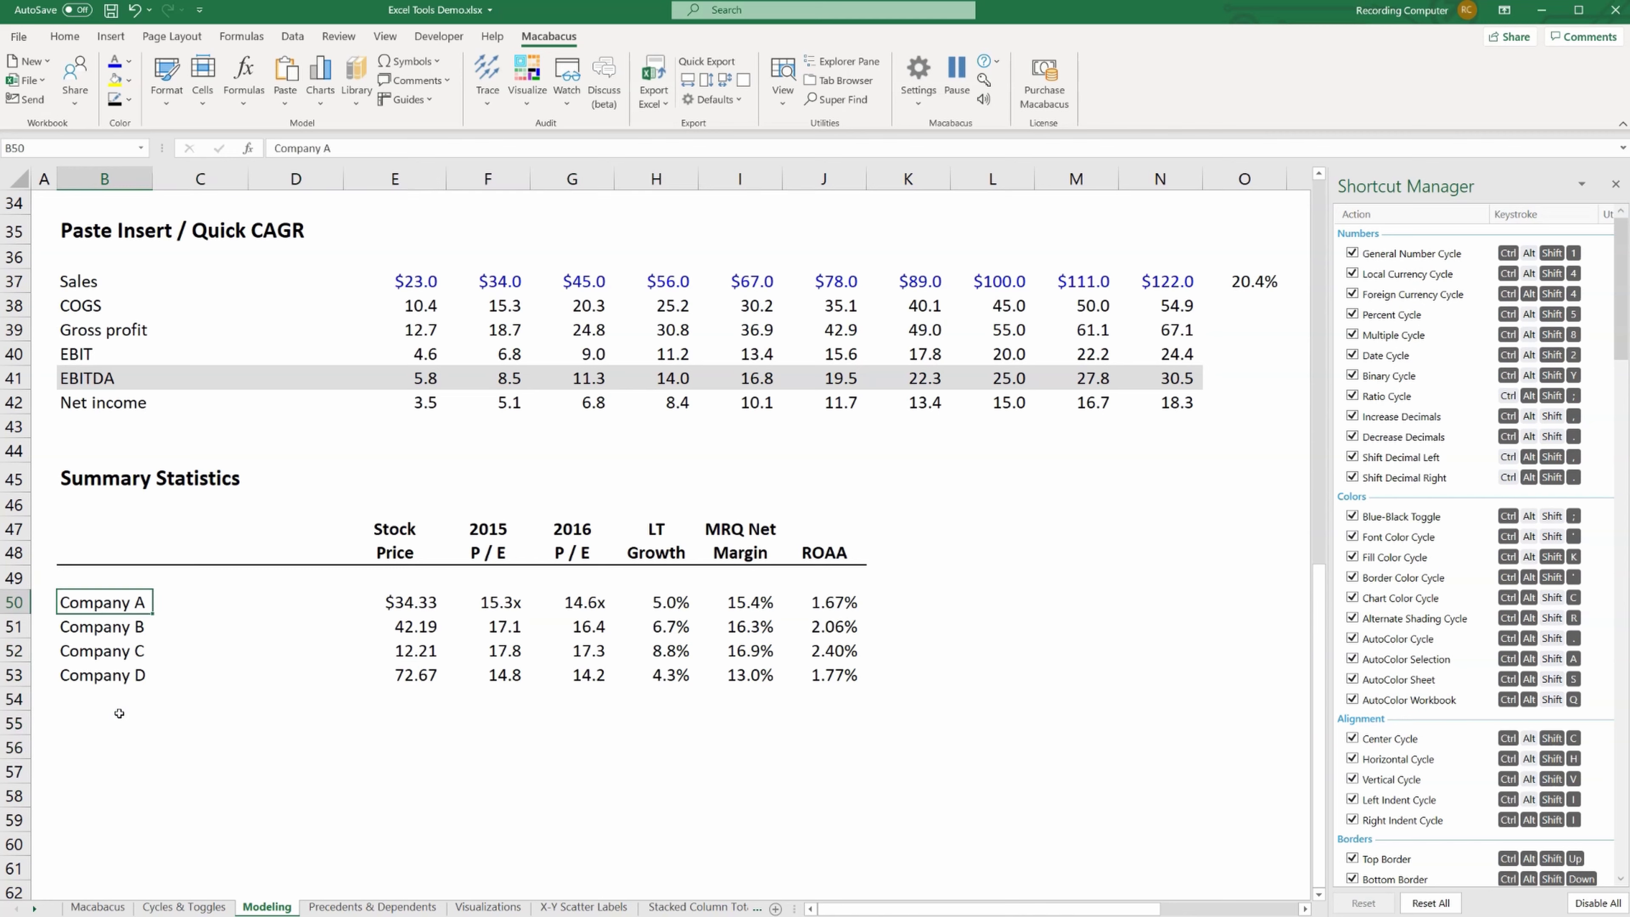
{"action": "key", "text": "shift+Down"}
{"action": "key", "text": "shift+Down"}
{"action": "key", "text": "shift+Right"}
{"action": "key", "text": "shift+Down"}
{"action": "key", "text": "shift+Right"}
{"action": "key", "text": "shift+Right"}
{"action": "key", "text": "shift+Right"}
{"action": "key", "text": "shift+Right"}
{"action": "key", "text": "shift+Right"}
{"action": "key", "text": "shift+Right"}
{"action": "key", "text": "shift+Right"}
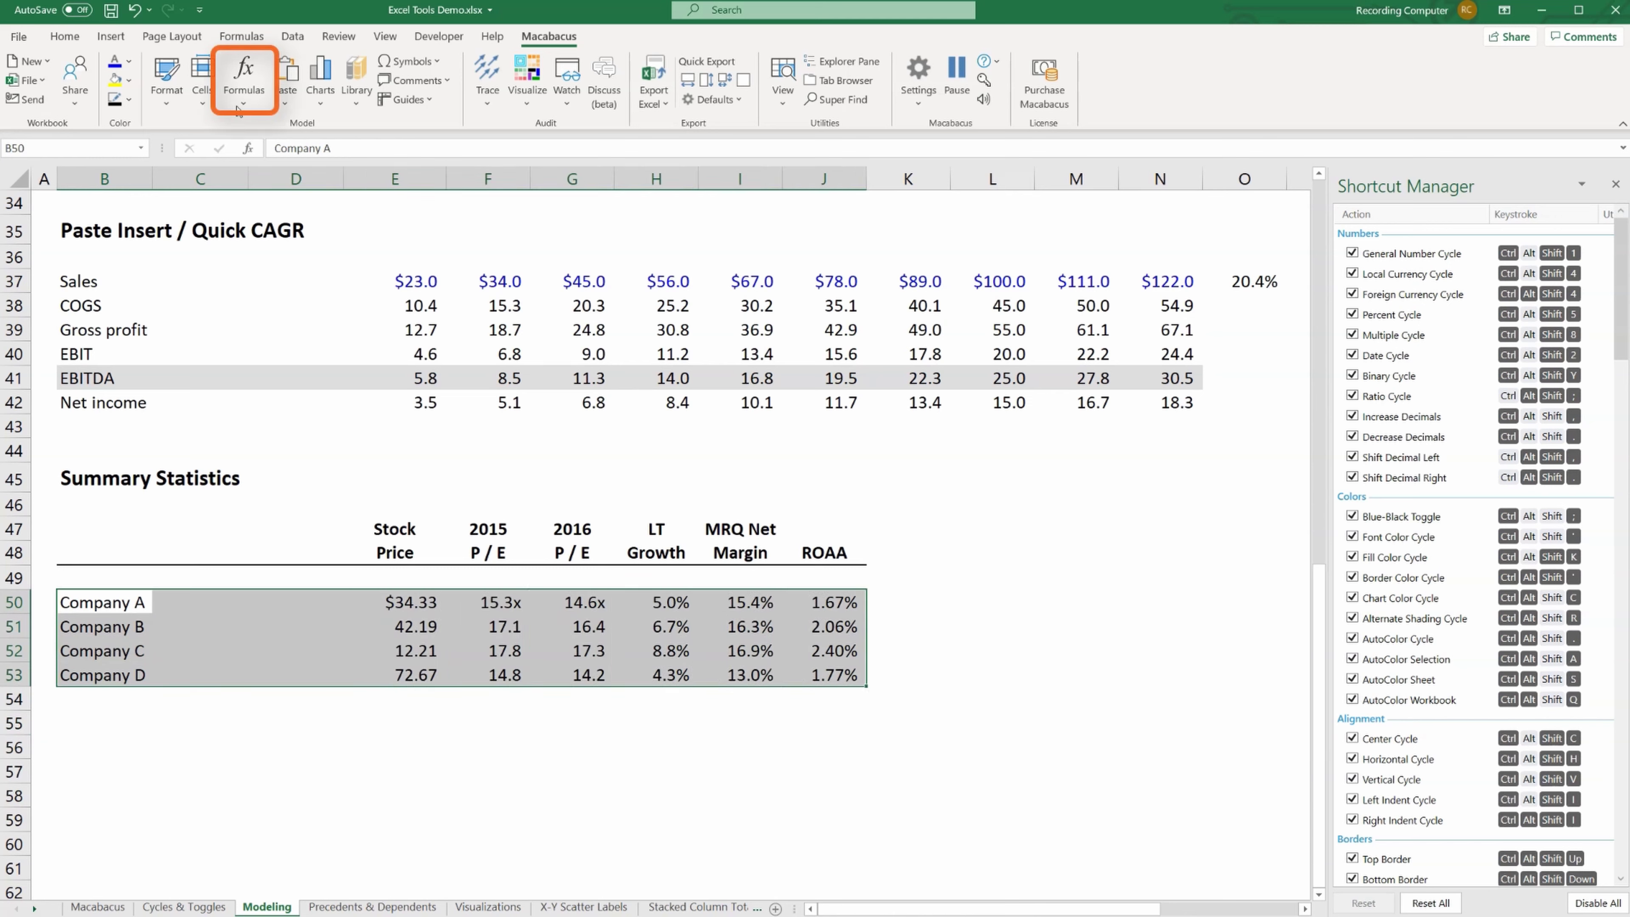
{"action": "left_click", "coordinate": [244, 80]}
- In Summary Statistics, leave both 1st Quartile options unchecked
{"action": "left_click", "coordinate": [297, 616]}
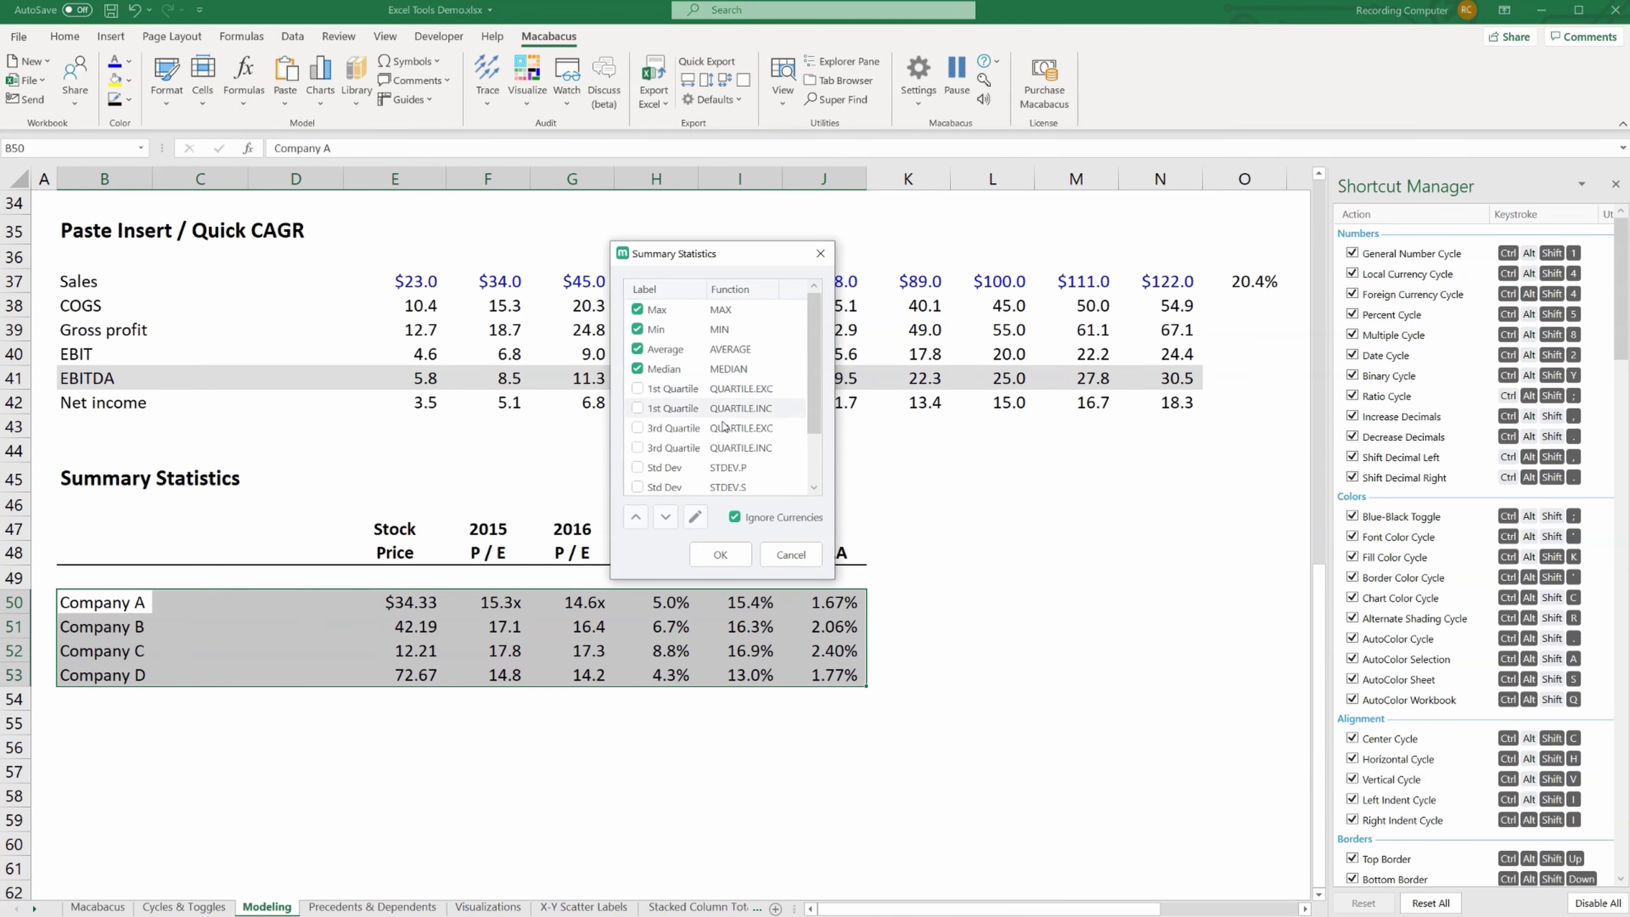
{"action": "scroll", "coordinate": [653, 414], "scroll_direction": "down", "scroll_amount": 2}
{"action": "scroll", "coordinate": [653, 417], "scroll_direction": "up", "scroll_amount": 2}
{"action": "left_click", "coordinate": [637, 388]}
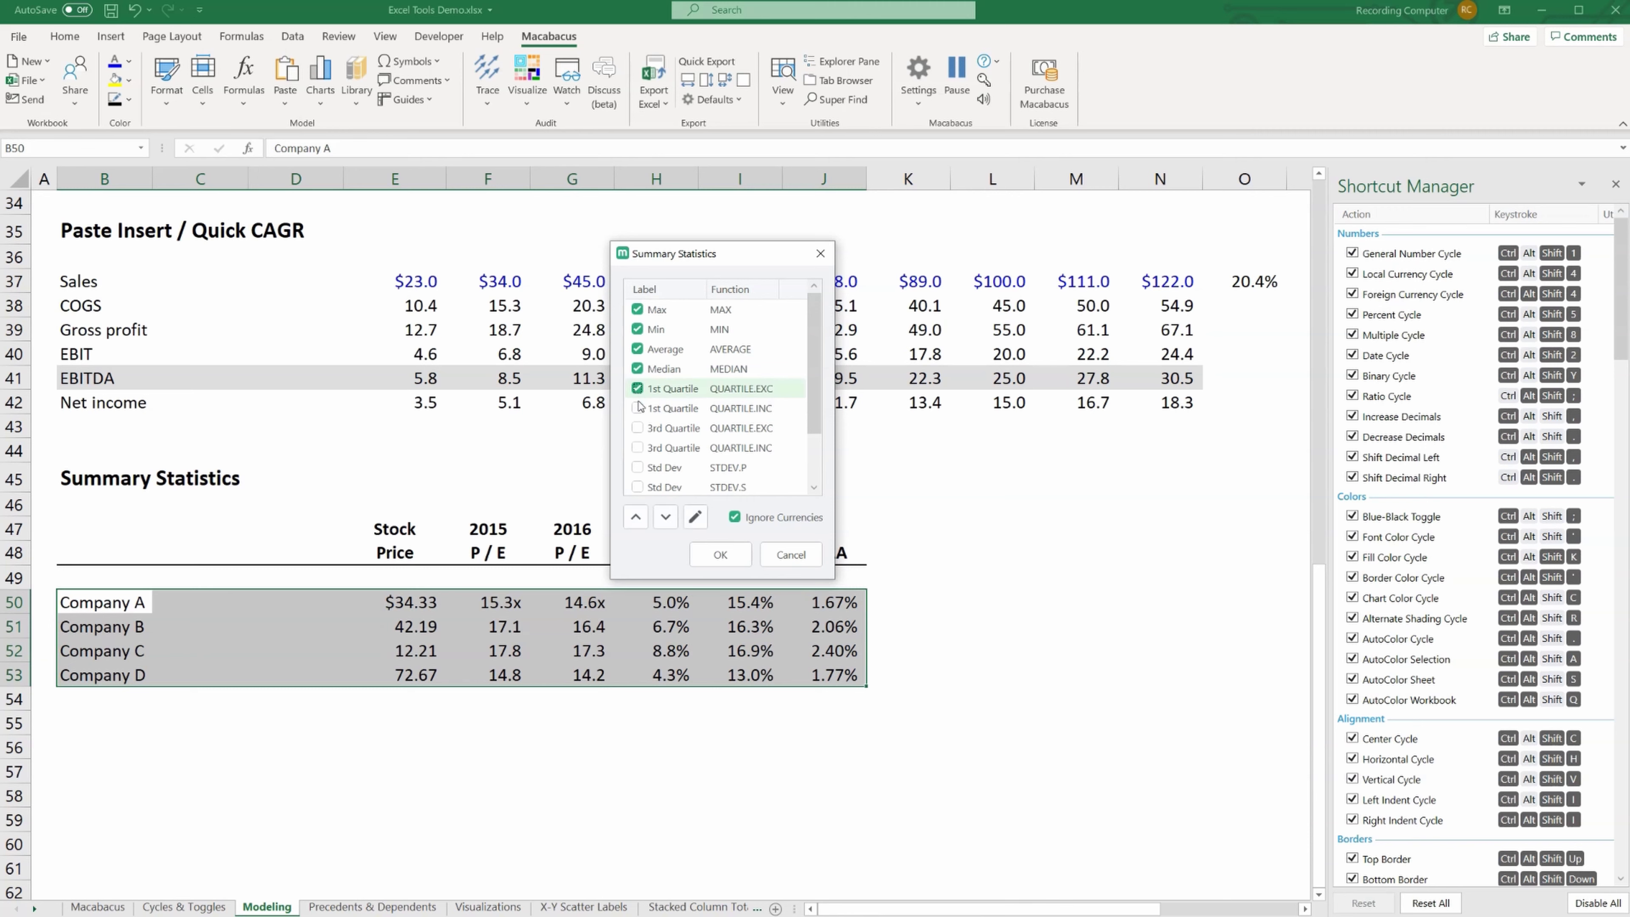
{"action": "left_click", "coordinate": [638, 408]}
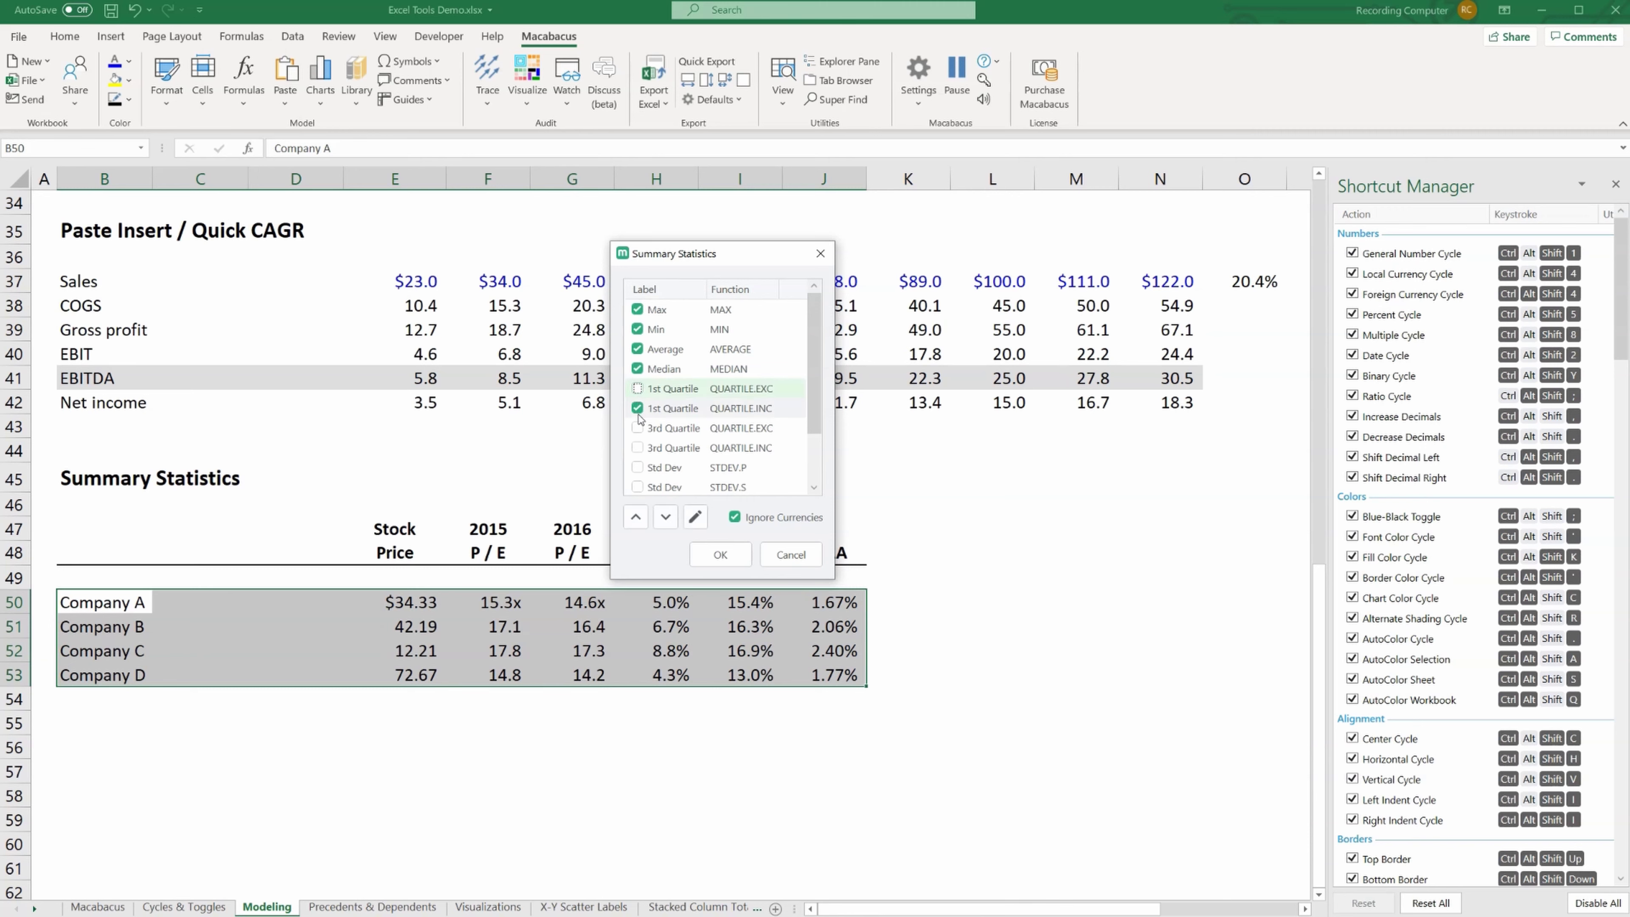
{"action": "left_click", "coordinate": [638, 388]}
{"action": "left_click", "coordinate": [638, 408]}
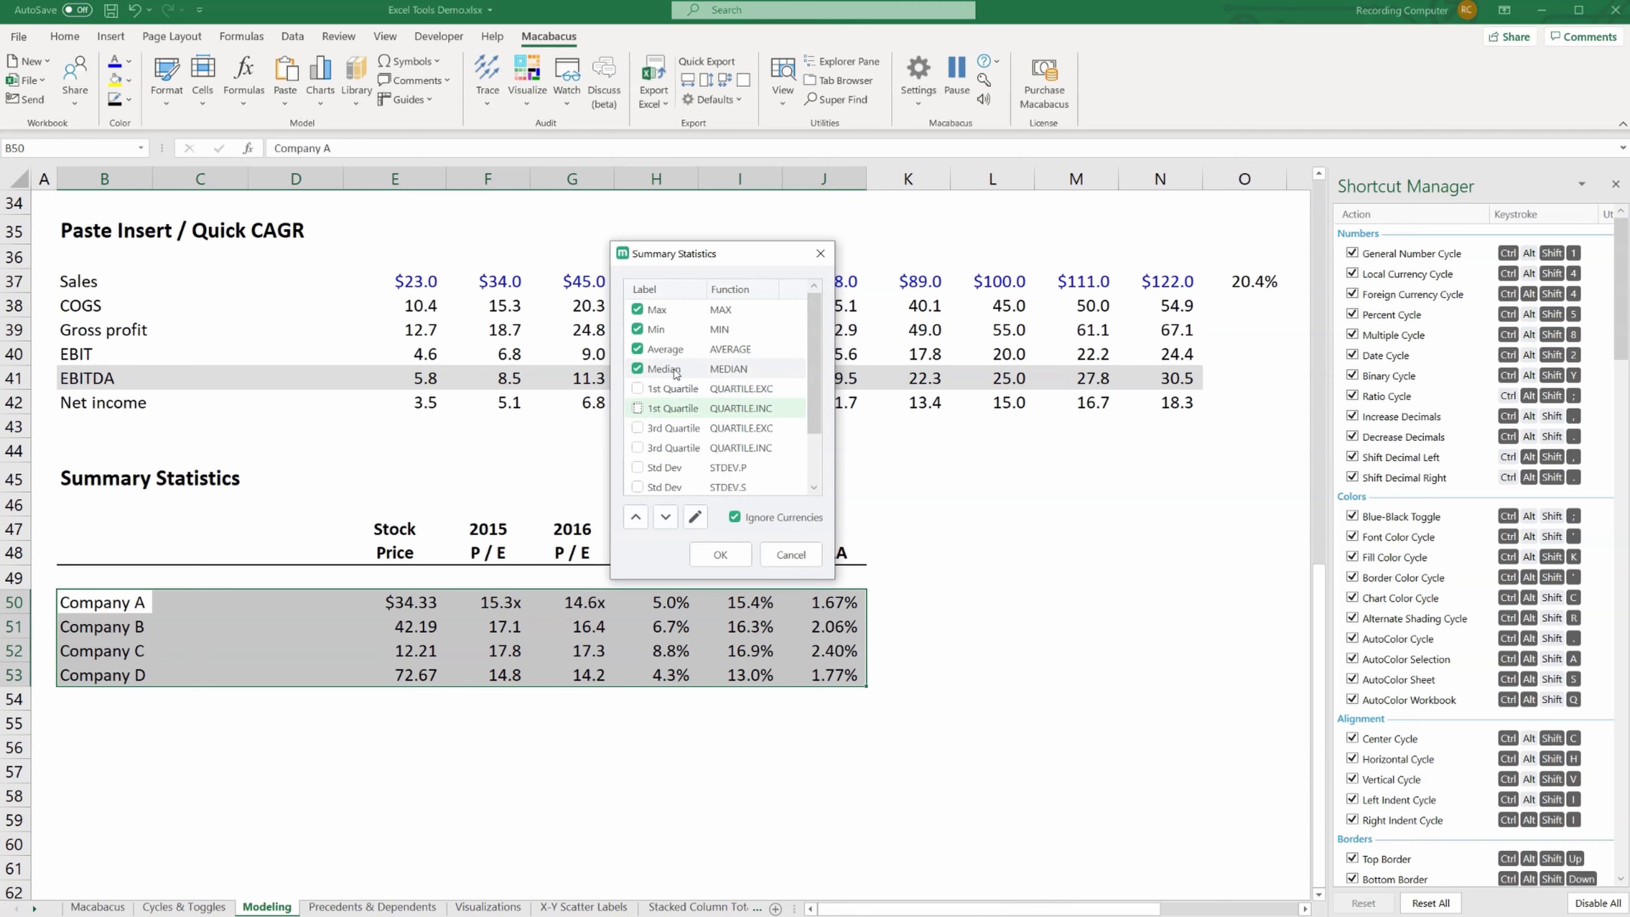
- Move Median above Average, relabel Average as 'Mean', and insert the statistics below the table
{"action": "left_click", "coordinate": [675, 369]}
{"action": "left_click", "coordinate": [637, 517]}
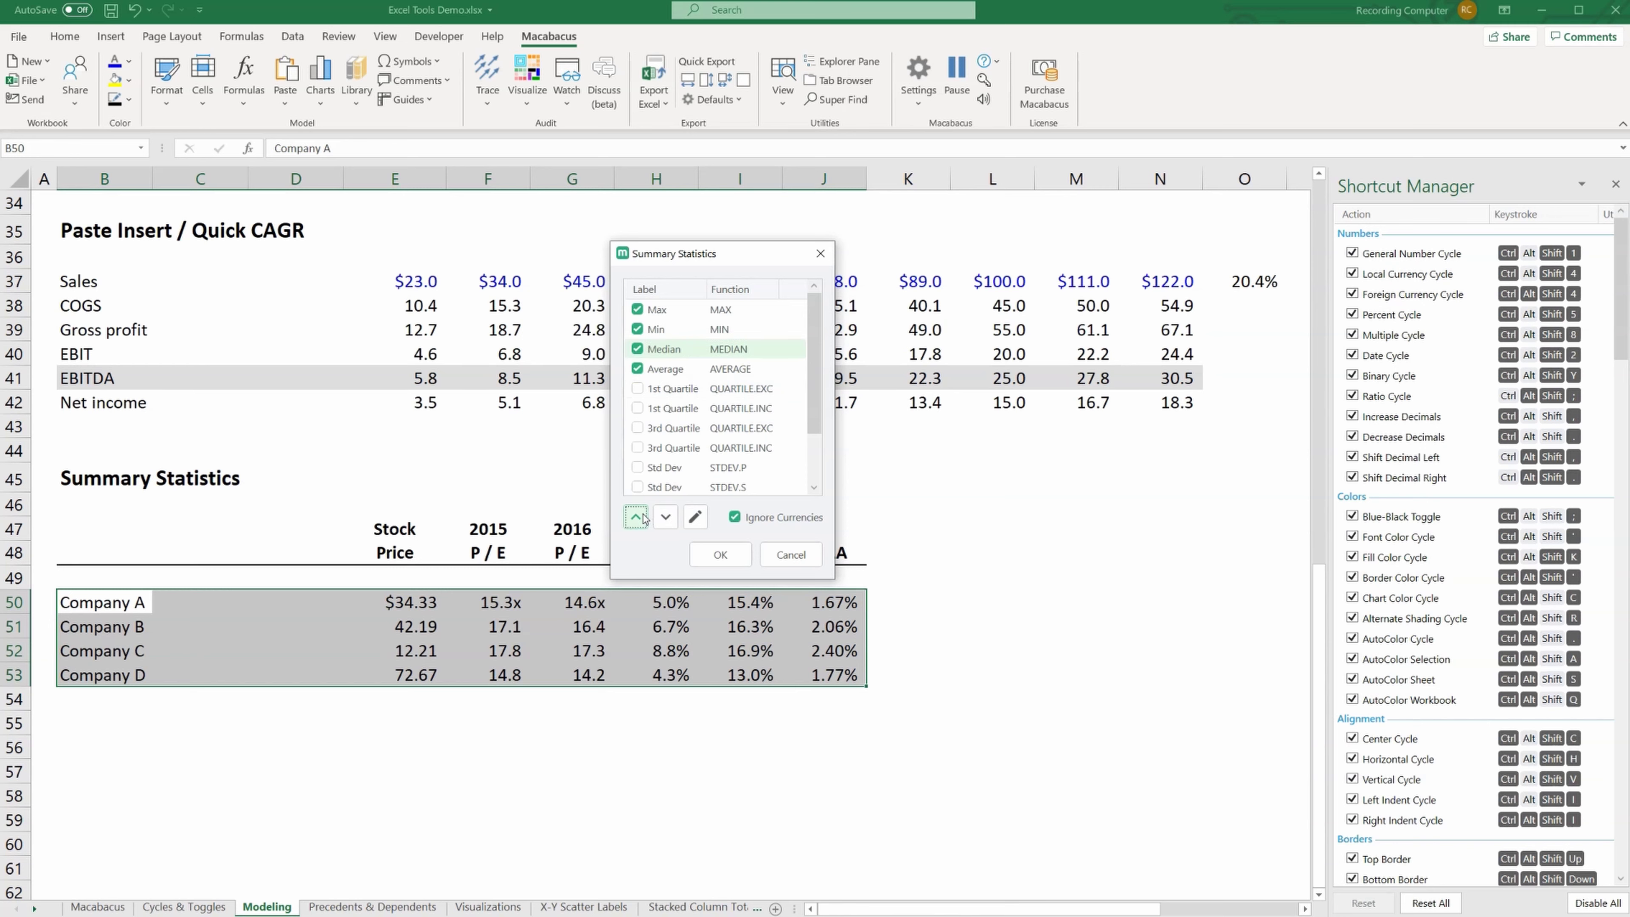
{"action": "left_click", "coordinate": [674, 369]}
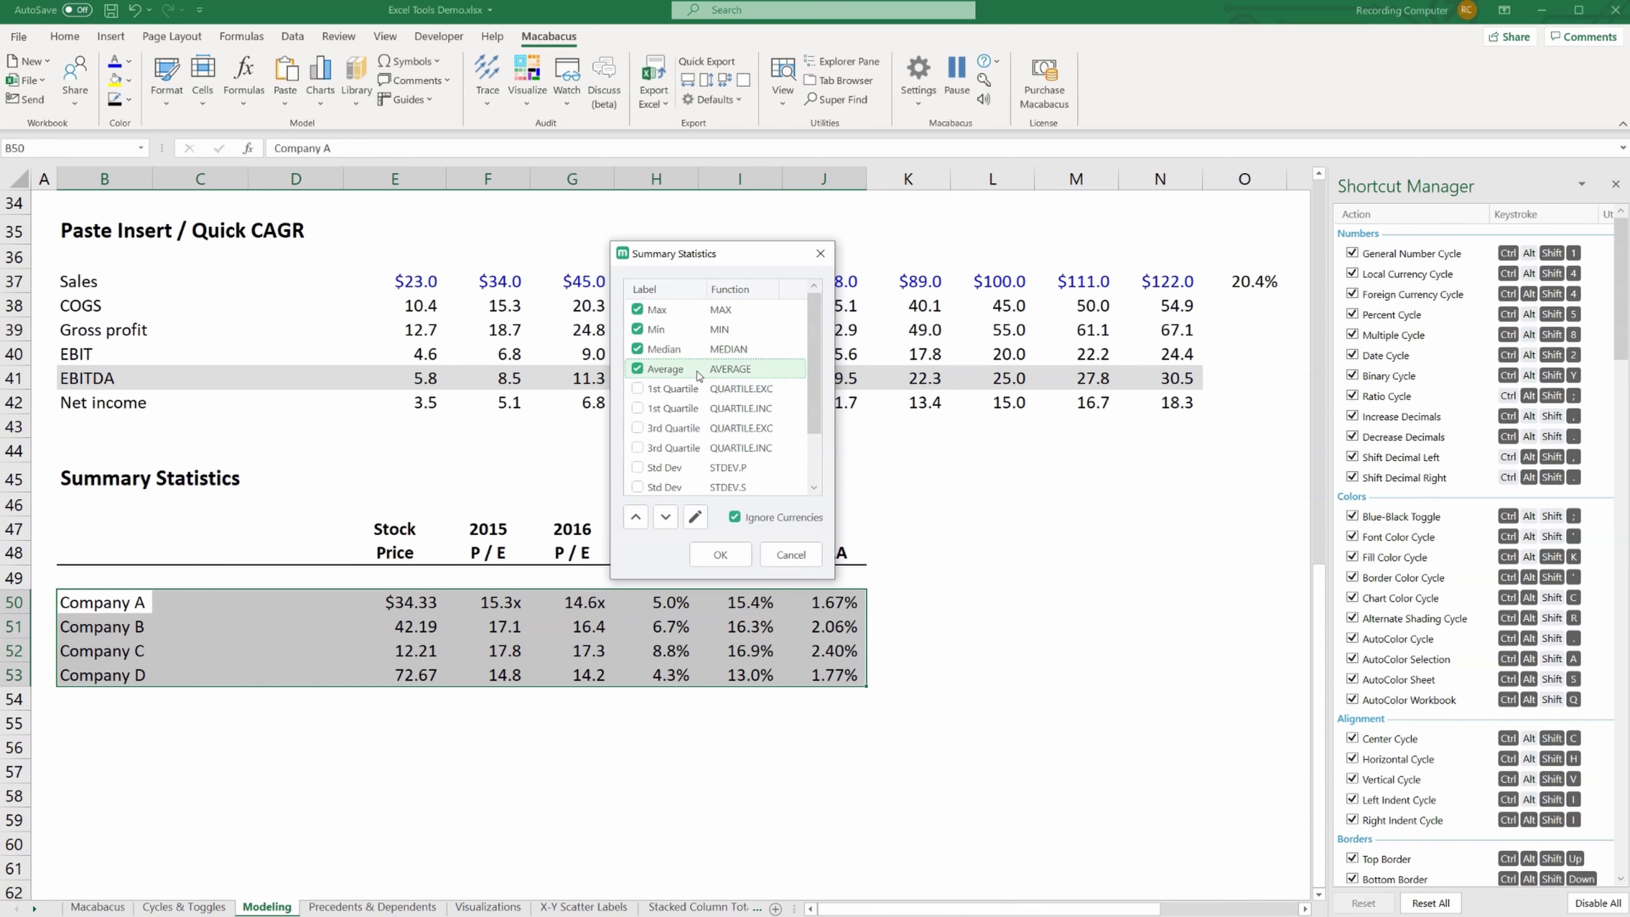
{"action": "left_click", "coordinate": [696, 520]}
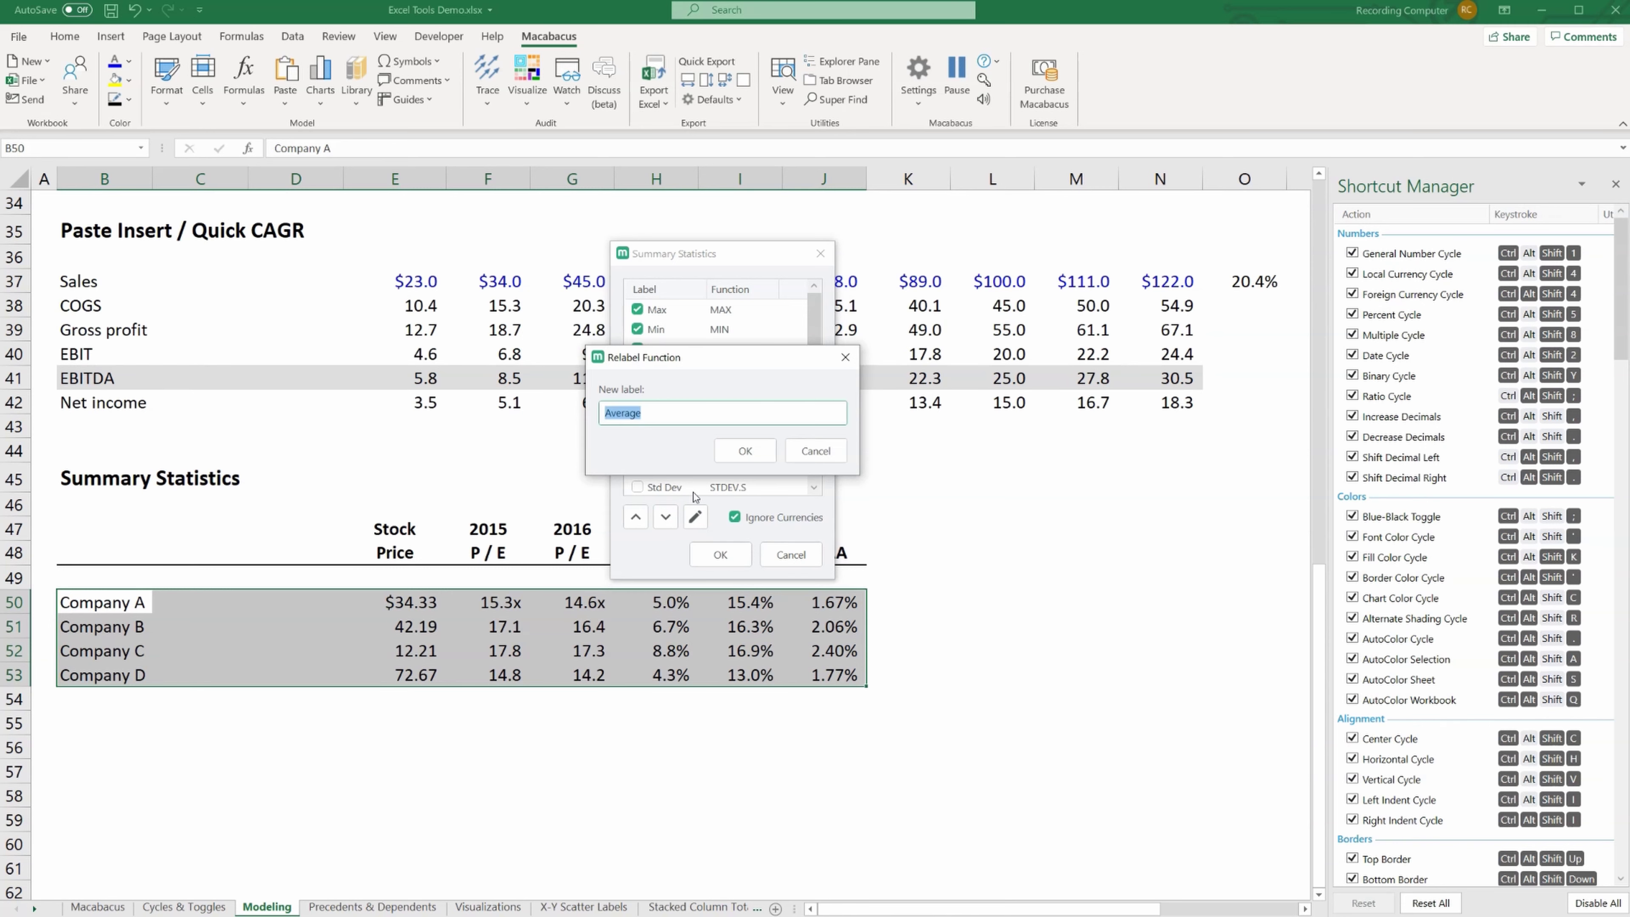
{"action": "type", "text": "Mean"}
{"action": "left_click", "coordinate": [746, 451]}
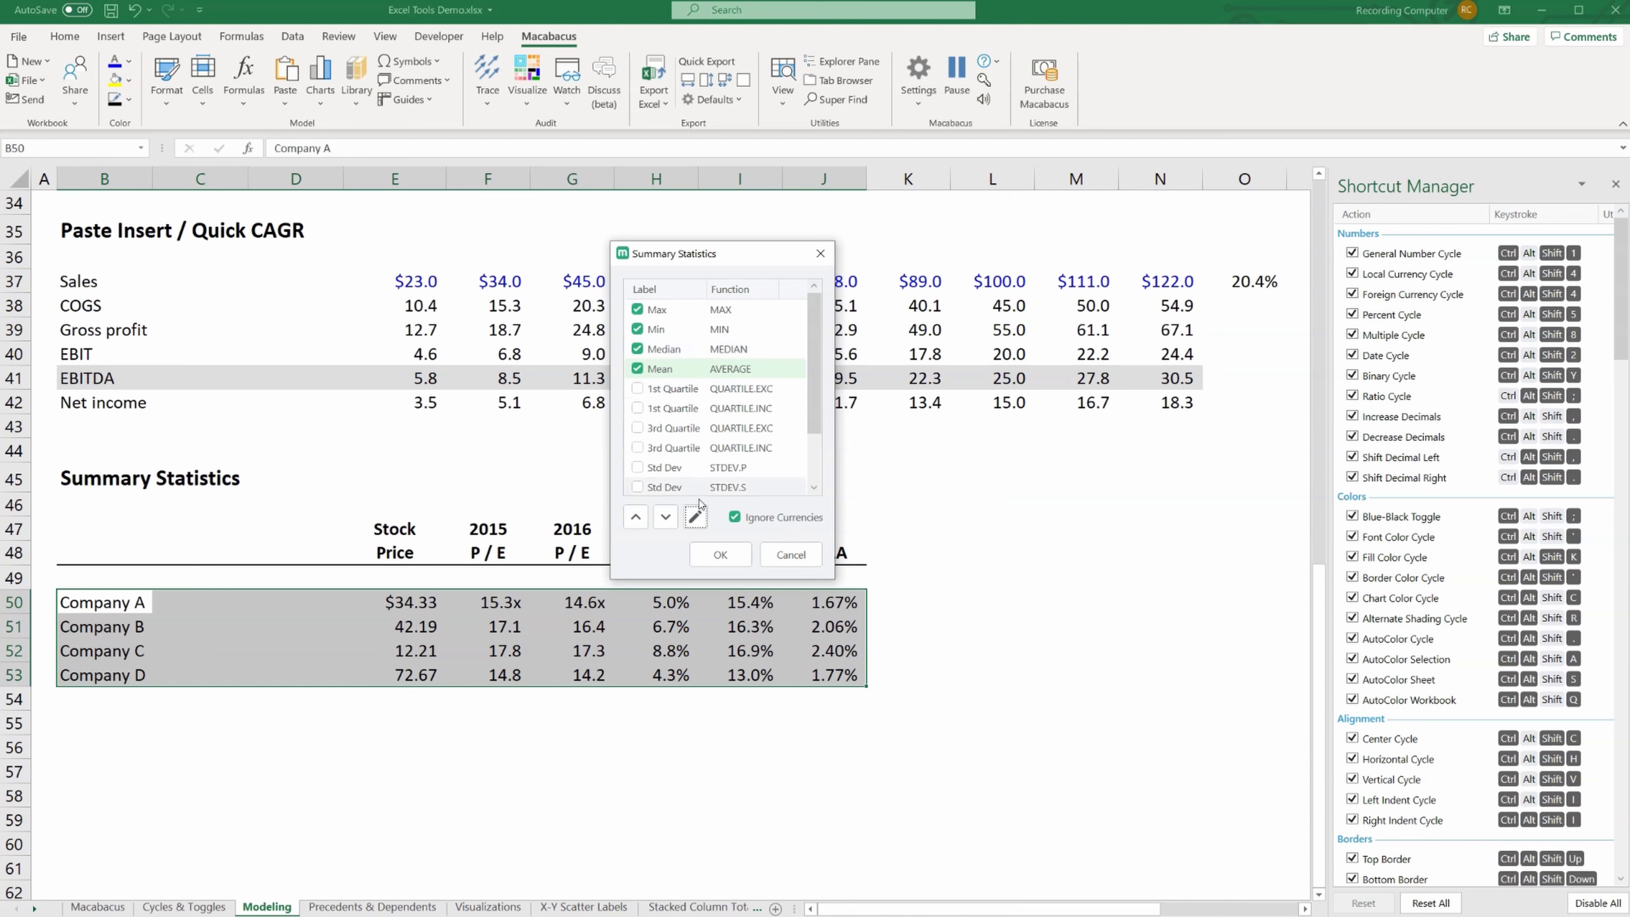
{"action": "left_click", "coordinate": [719, 550]}
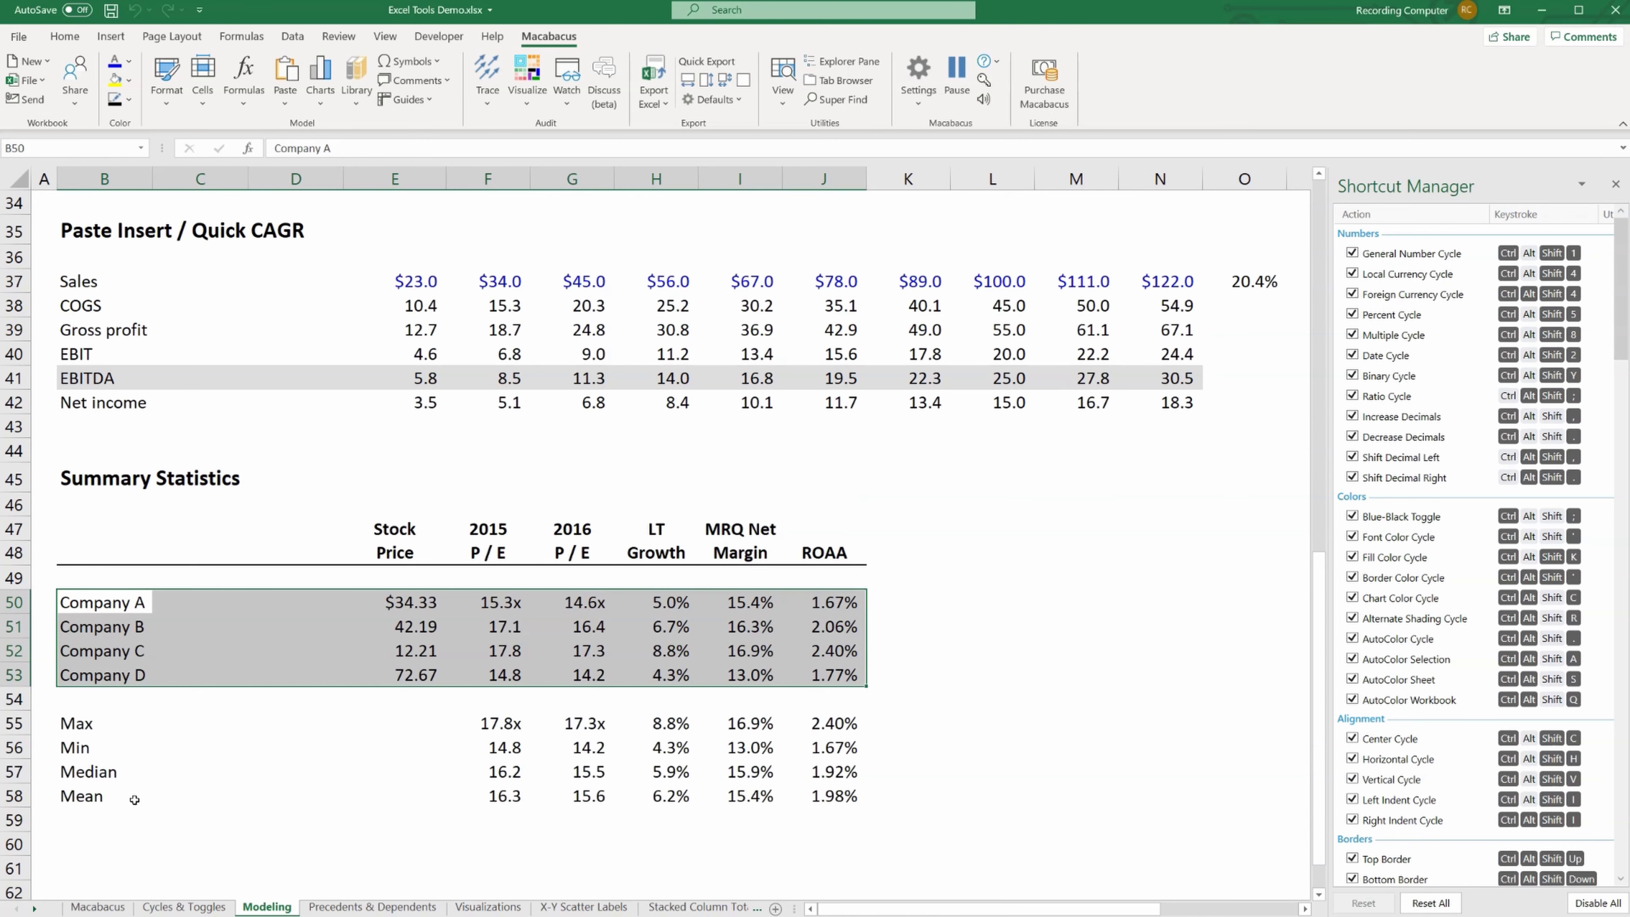
{"action": "left_click", "coordinate": [108, 796]}
{"action": "key", "text": "Right"}
{"action": "key", "text": "Right"}
{"action": "key", "text": "Right"}
{"action": "key", "text": "Right"}
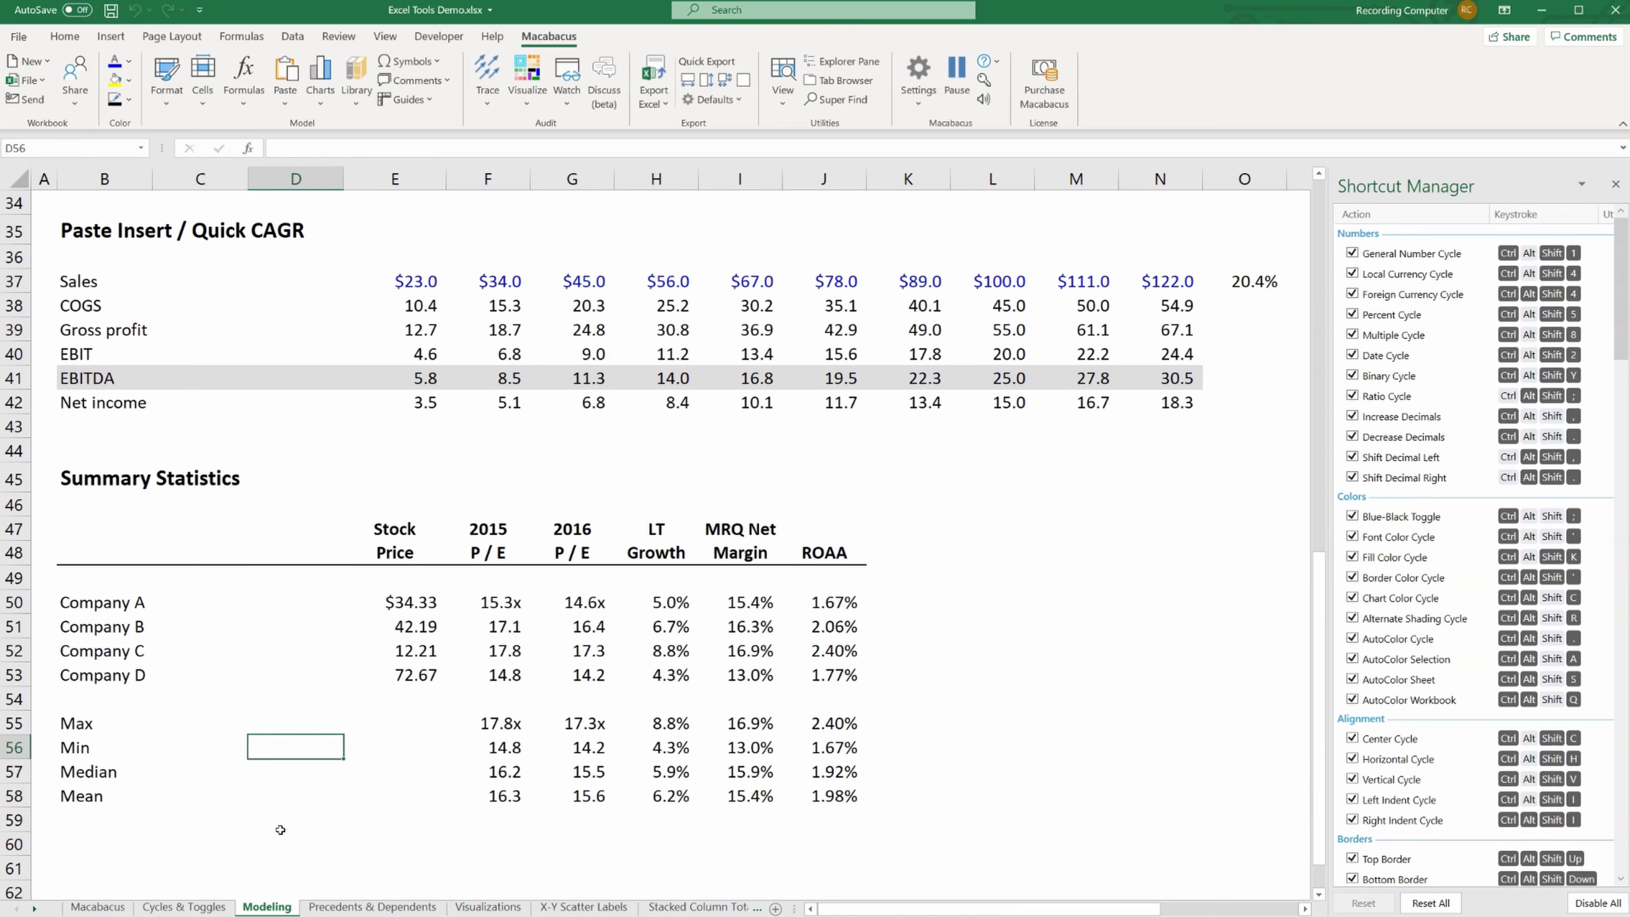
{"action": "key", "text": "Up"}
{"action": "key", "text": "Up"}
{"action": "key", "text": "Up"}
{"action": "key", "text": "F2"}
{"action": "key", "text": "Return"}
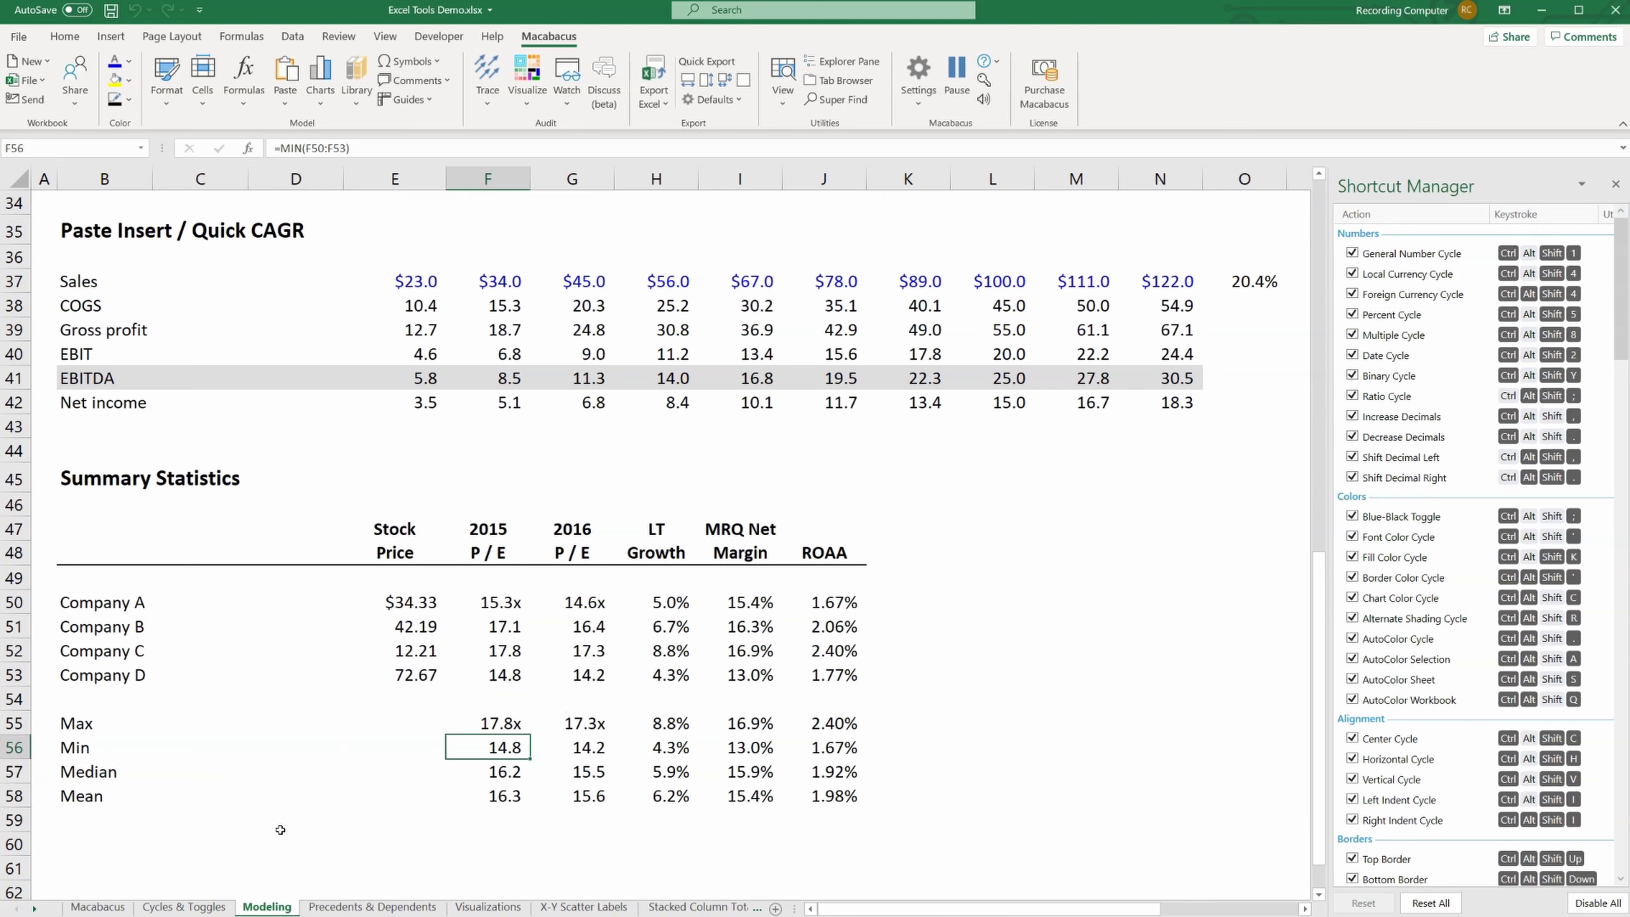
{"action": "key", "text": "F2"}
{"action": "key", "text": "Escape"}
{"action": "key", "text": "Right"}
{"action": "key", "text": "F2"}
{"action": "key", "text": "Escape"}
{"action": "key", "text": "Right"}
{"action": "key", "text": "F2"}
{"action": "key", "text": "Escape"}
{"action": "key", "text": "Right"}
{"action": "key", "text": "F2"}
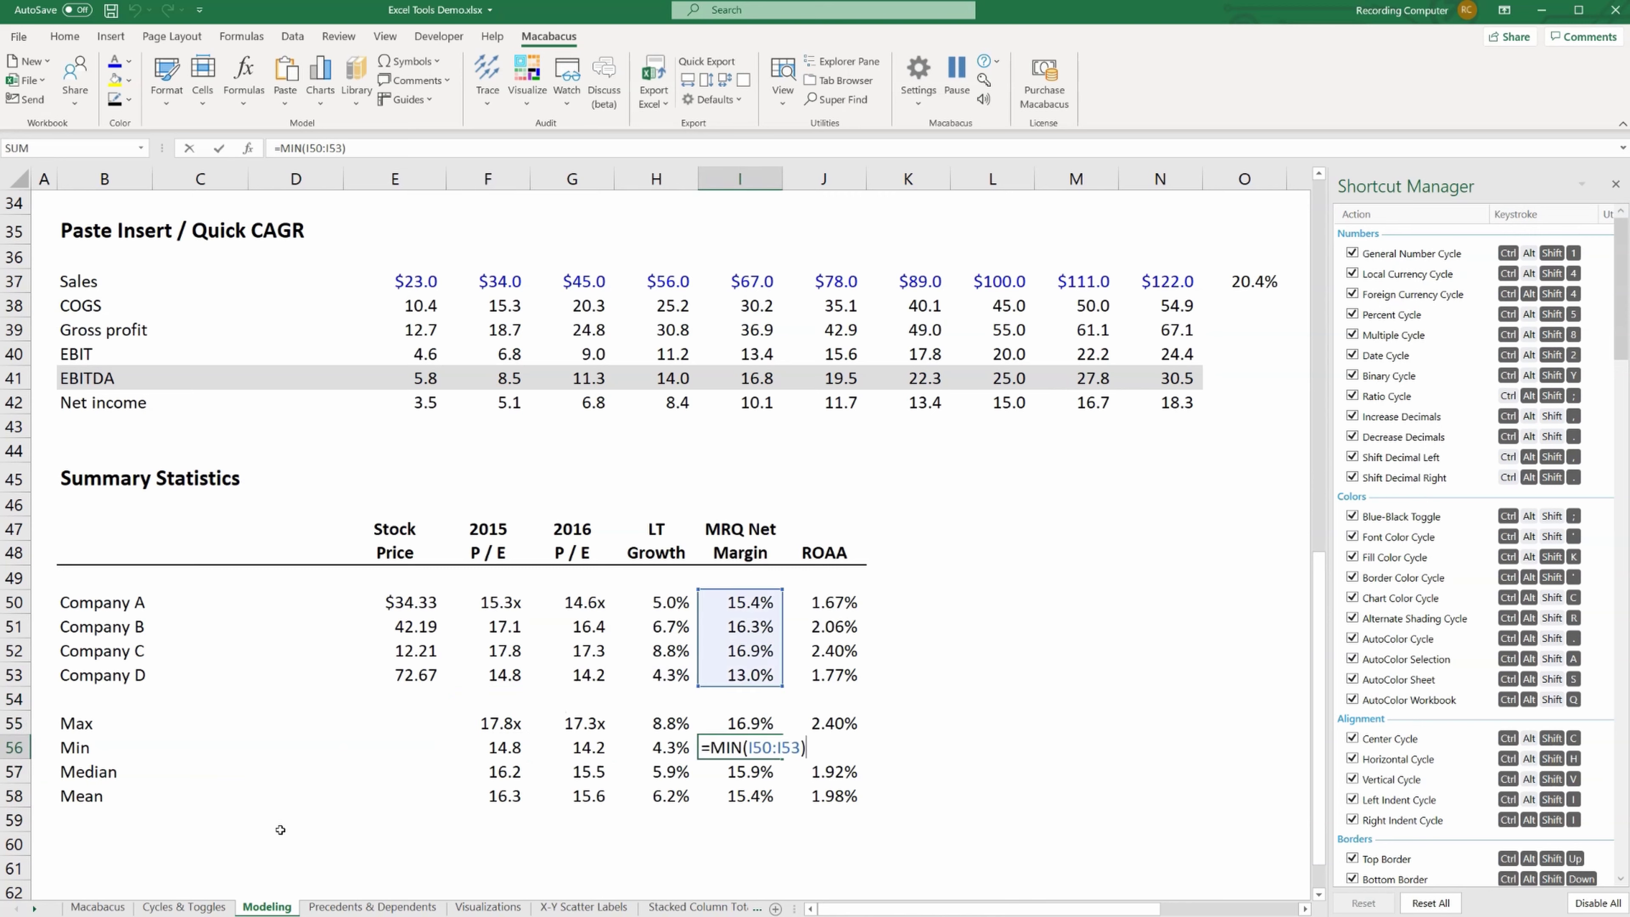
{"action": "key", "text": "Escape"}
{"action": "key", "text": "Up"}
{"action": "key", "text": "F2"}
{"action": "key", "text": "Escape"}
{"action": "key", "text": "Right"}
{"action": "key", "text": "F2"}
{"action": "key", "text": "Escape"}
{"action": "key", "text": "Down"}
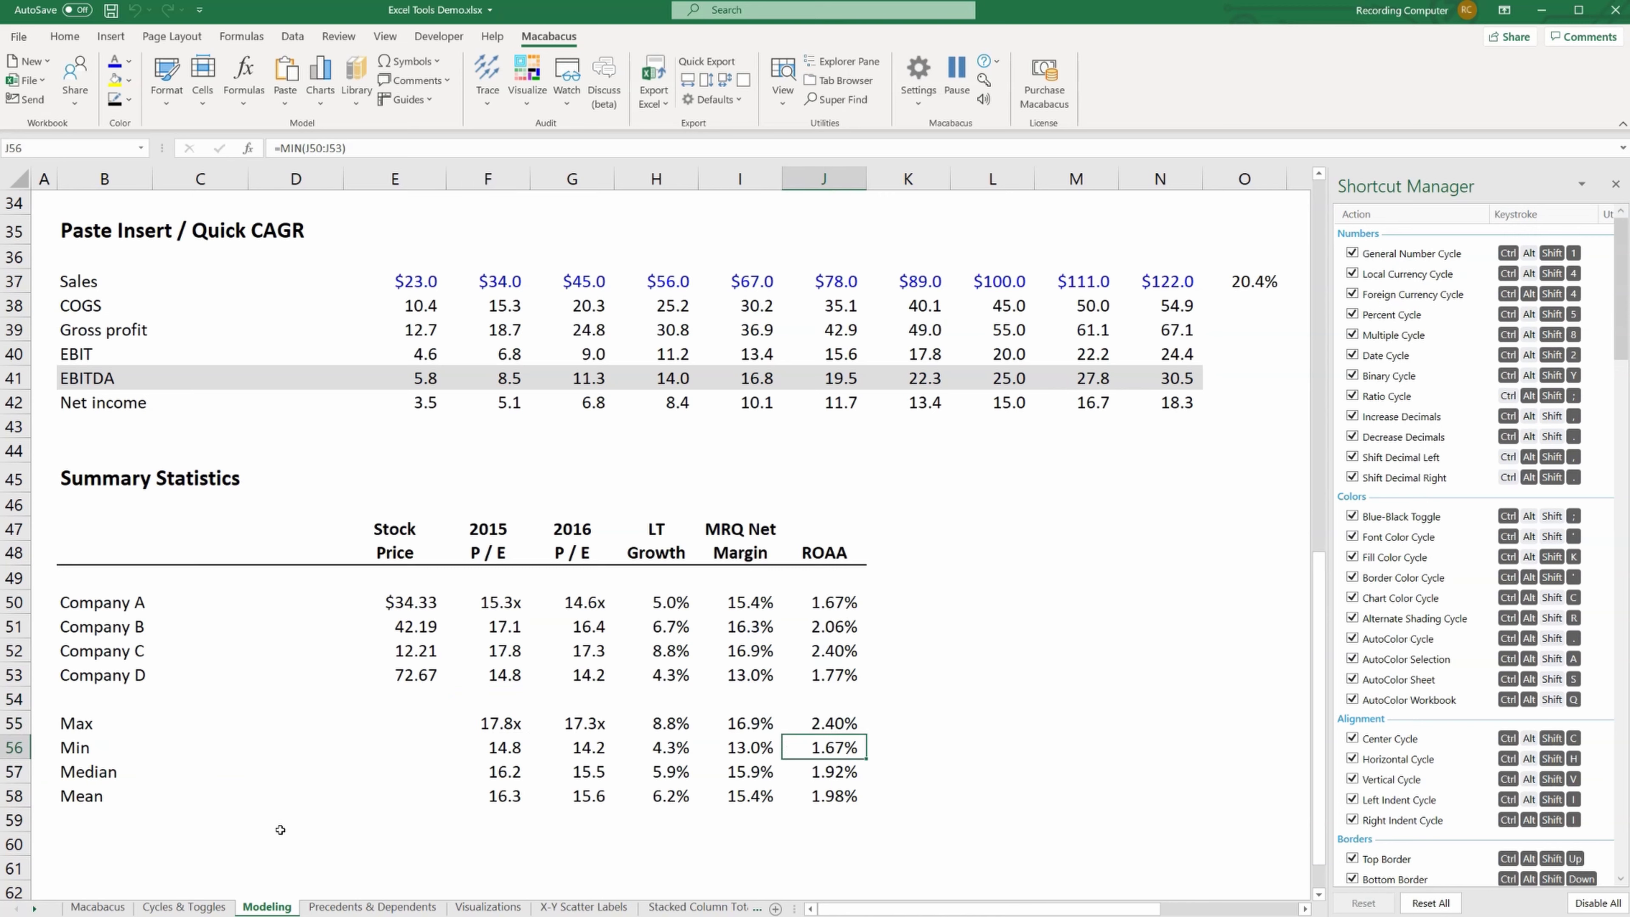
{"action": "key", "text": "F2"}
{"action": "key", "text": "Escape"}
{"action": "key", "text": "Down"}
{"action": "key", "text": "F2"}
{"action": "key", "text": "Escape"}
{"action": "key", "text": "Down"}
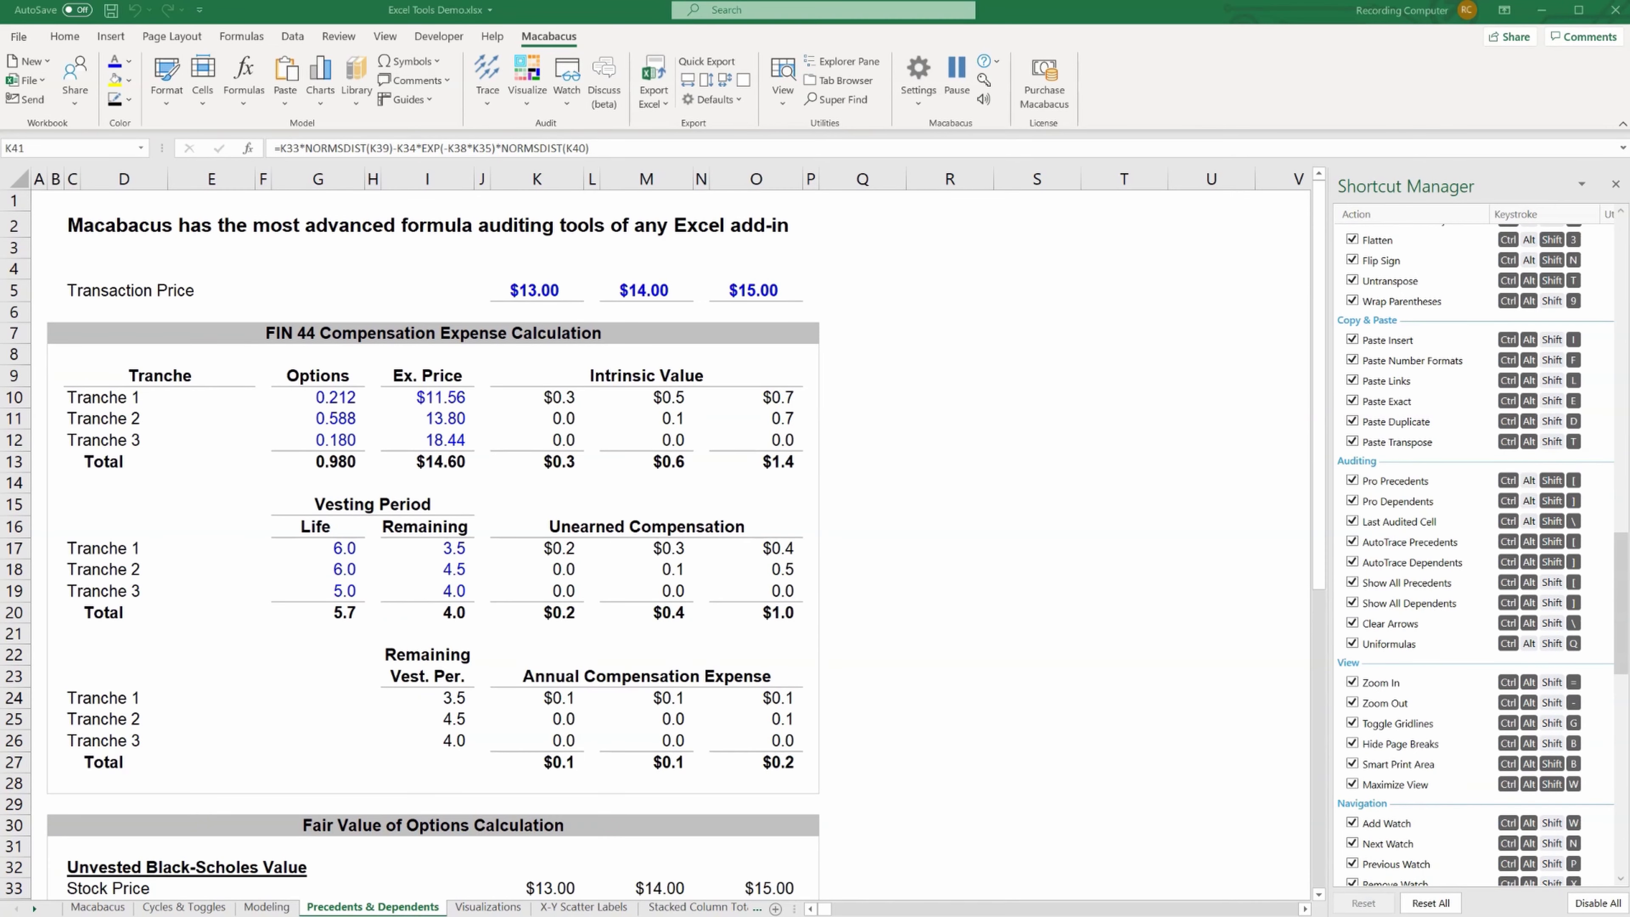
- Toggle K41's Black-Scholes Value Per Share formula ($6.03) to view its colour-coded precedents
{"action": "scroll", "coordinate": [583, 776], "scroll_direction": "down", "scroll_amount": 5}
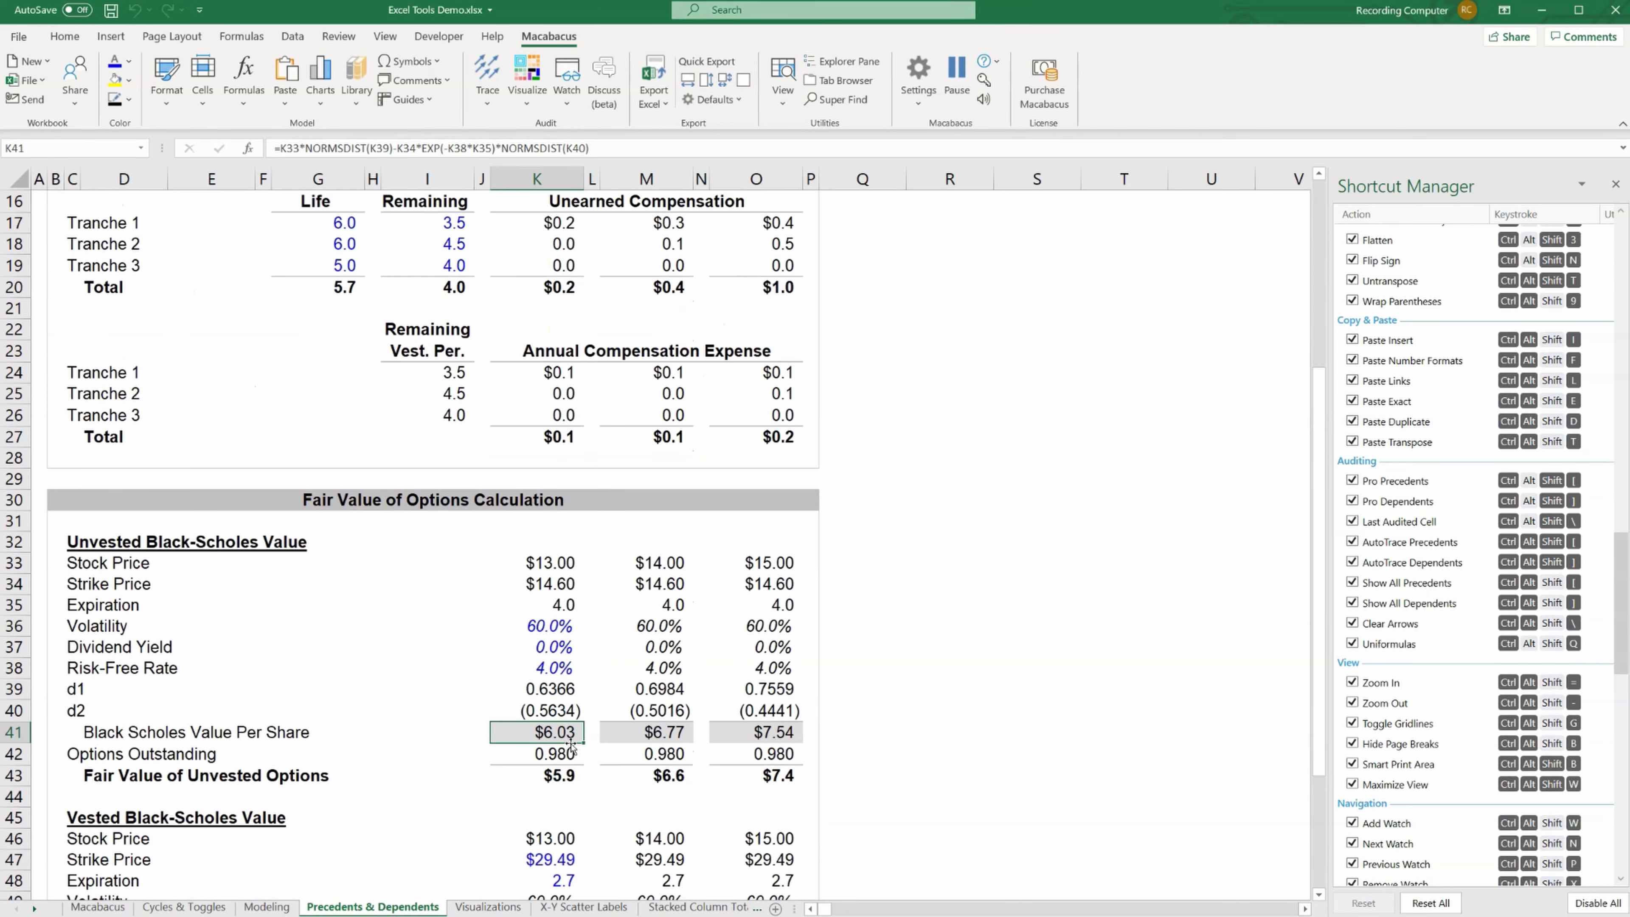
{"action": "double_click", "coordinate": [548, 727]}
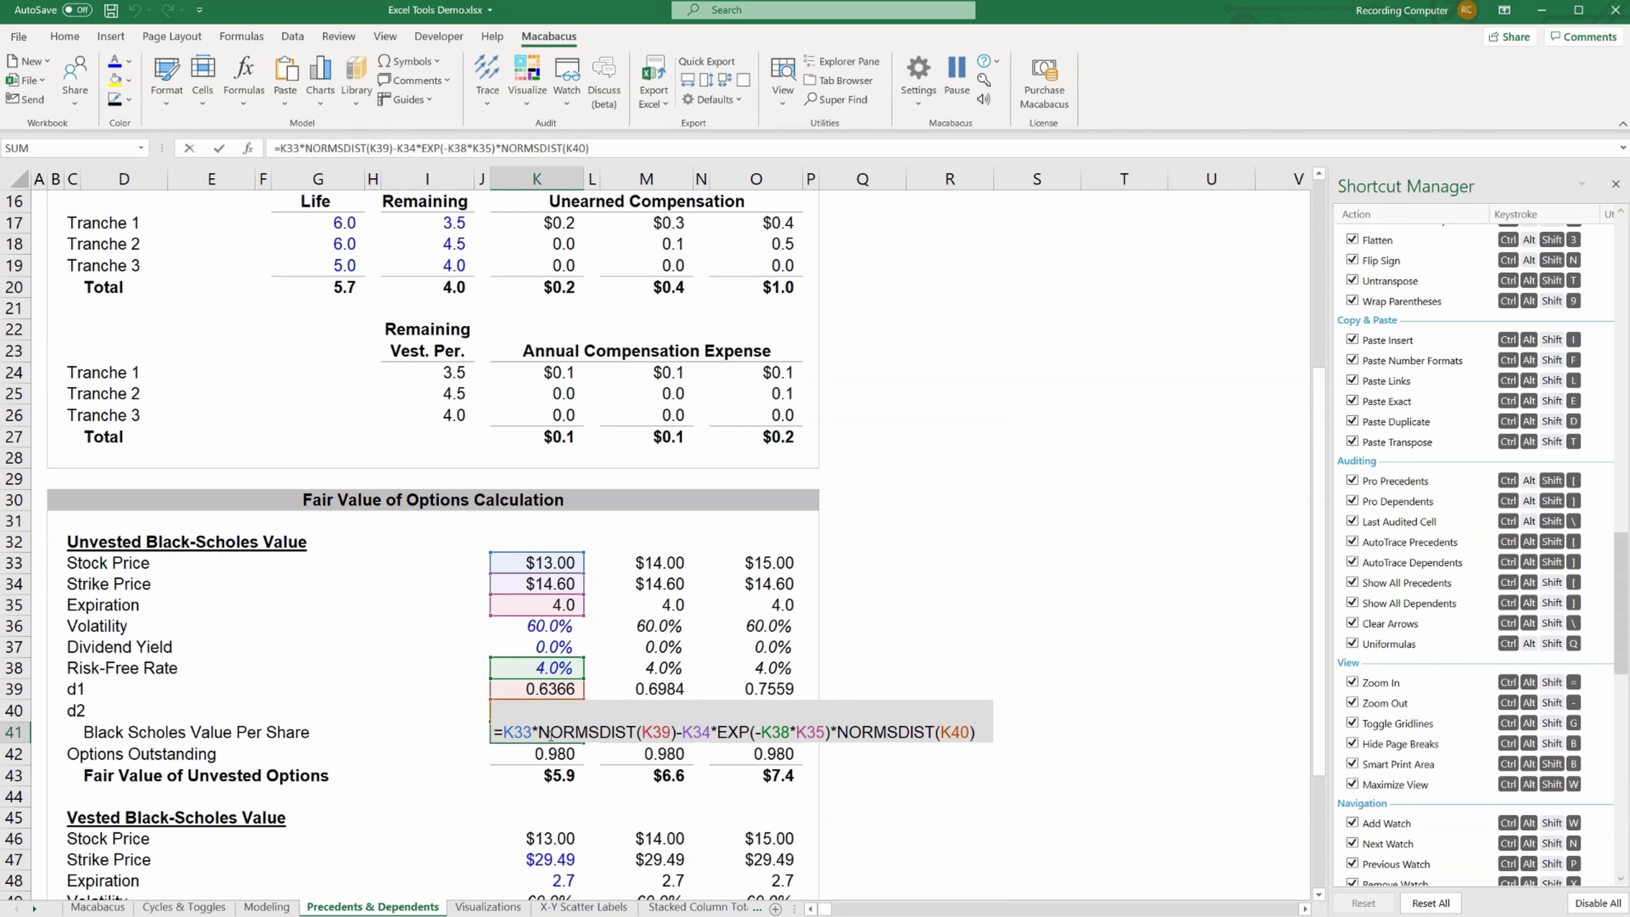
{"action": "key", "text": "Escape"}
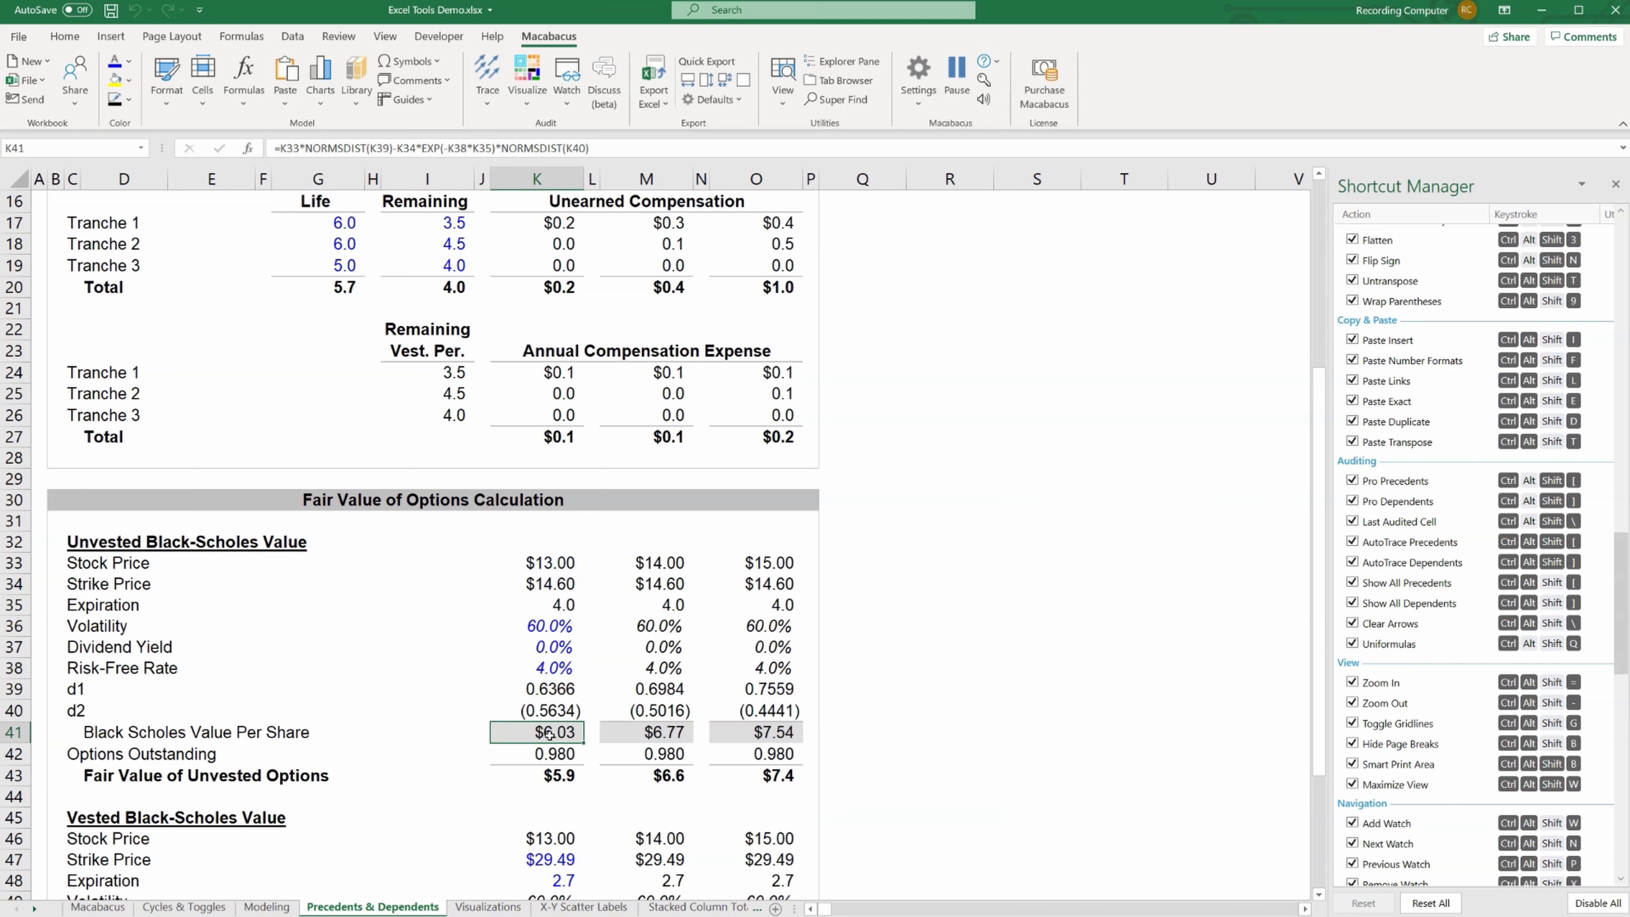
{"action": "key", "text": "F2"}
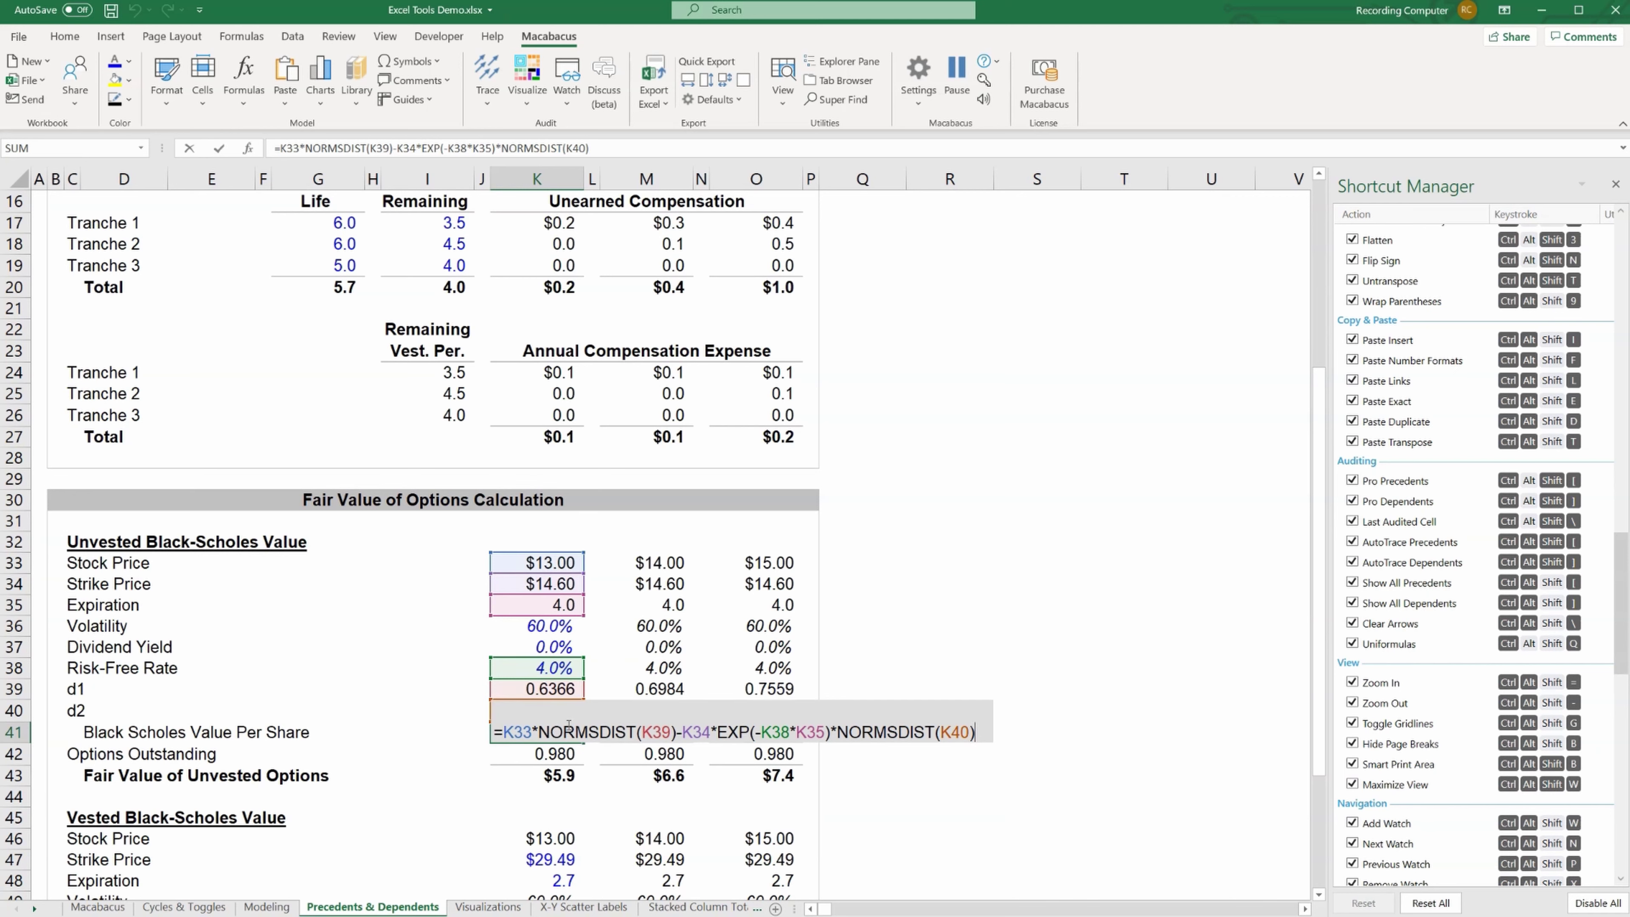
{"action": "key", "text": "Escape"}
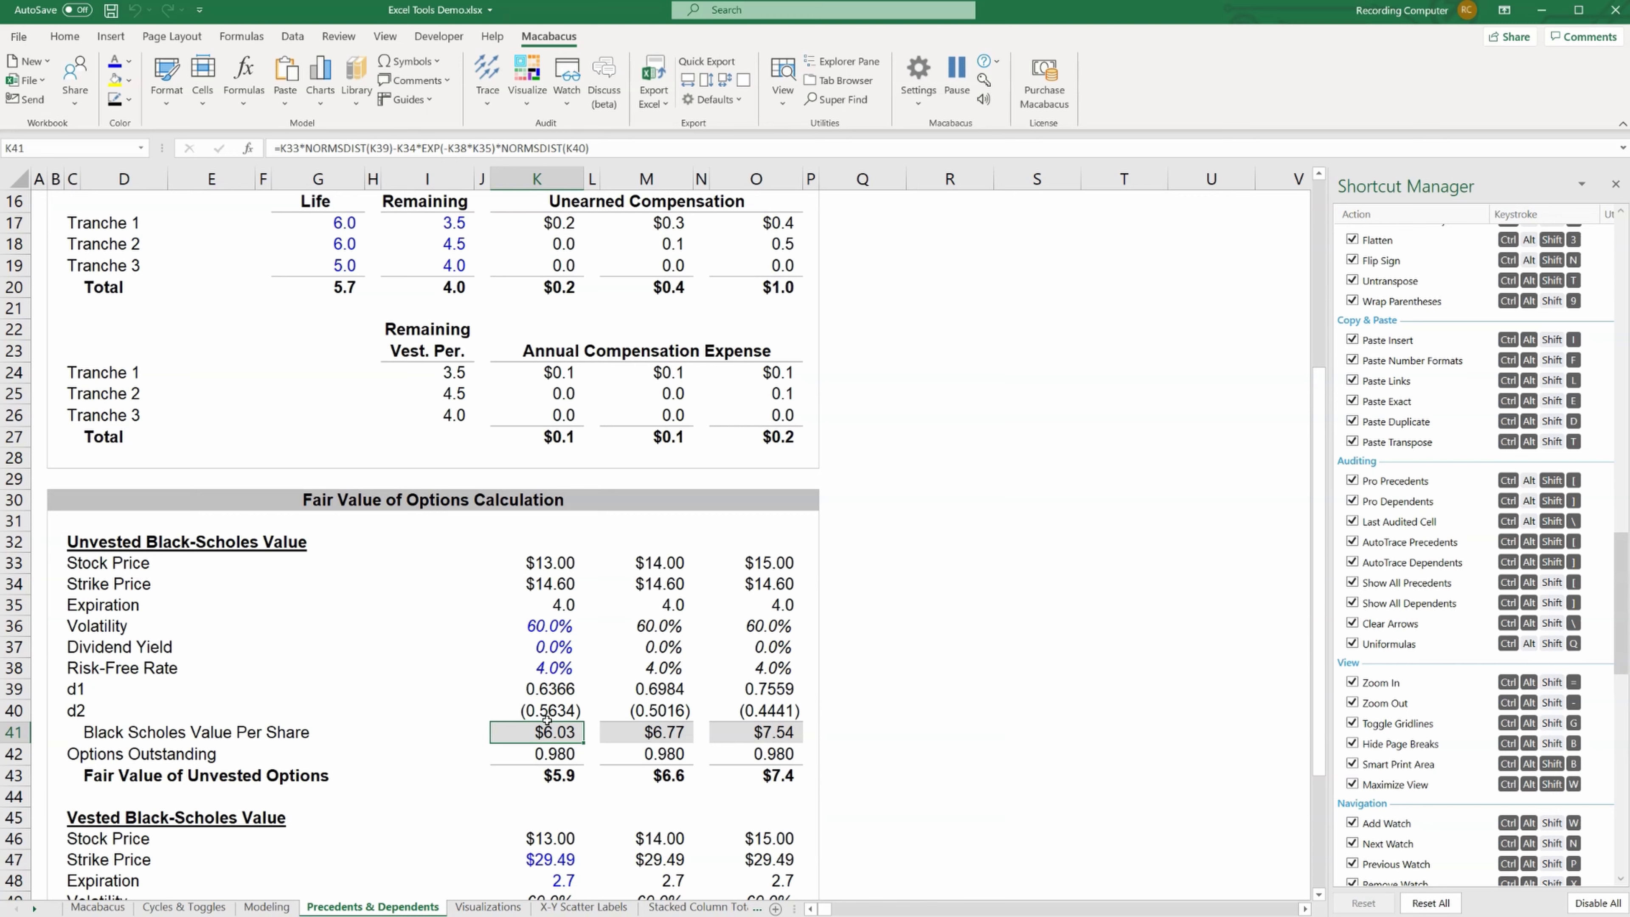
{"action": "key", "text": "F2"}
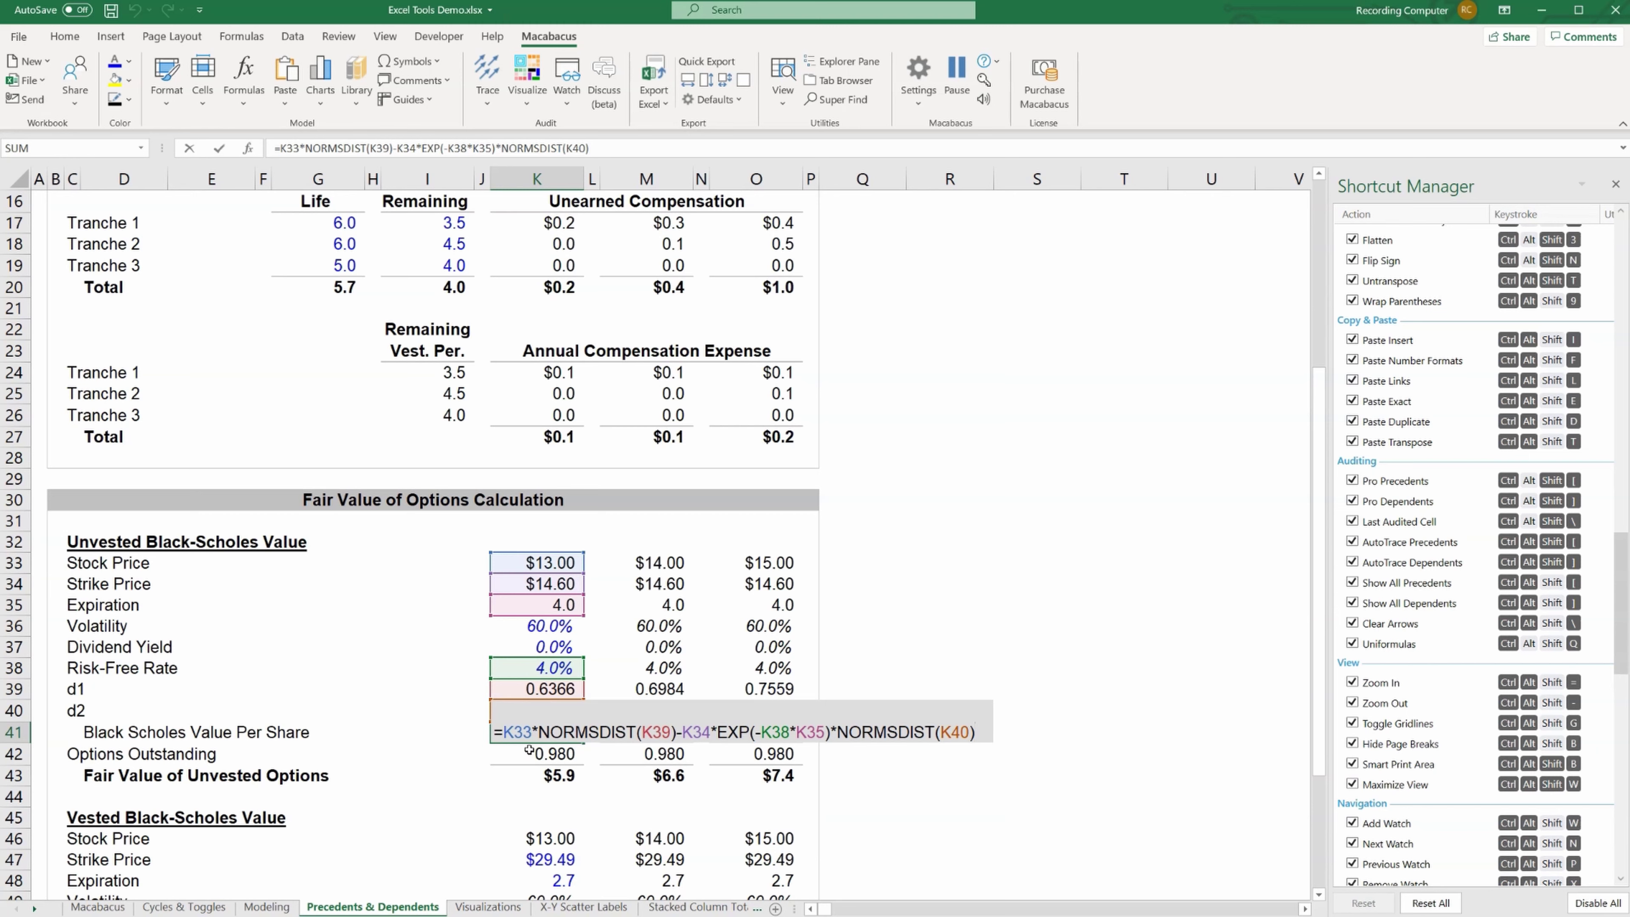
{"action": "key", "text": "Escape"}
{"action": "key", "text": "F2"}
{"action": "key", "text": "Escape"}
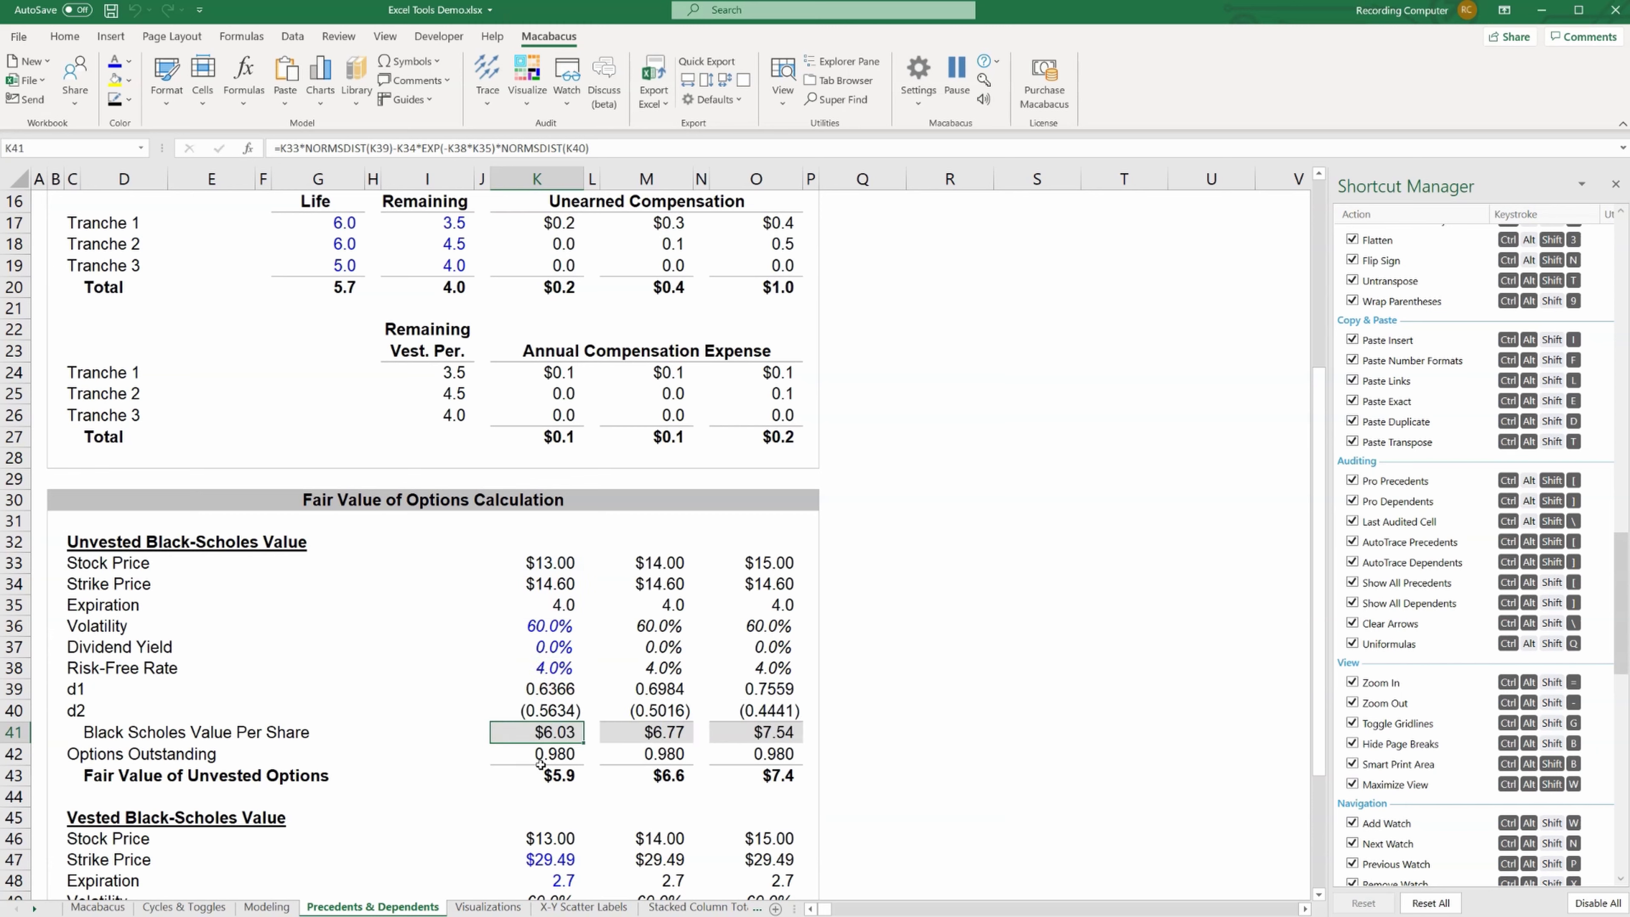
{"action": "key", "text": "F2"}
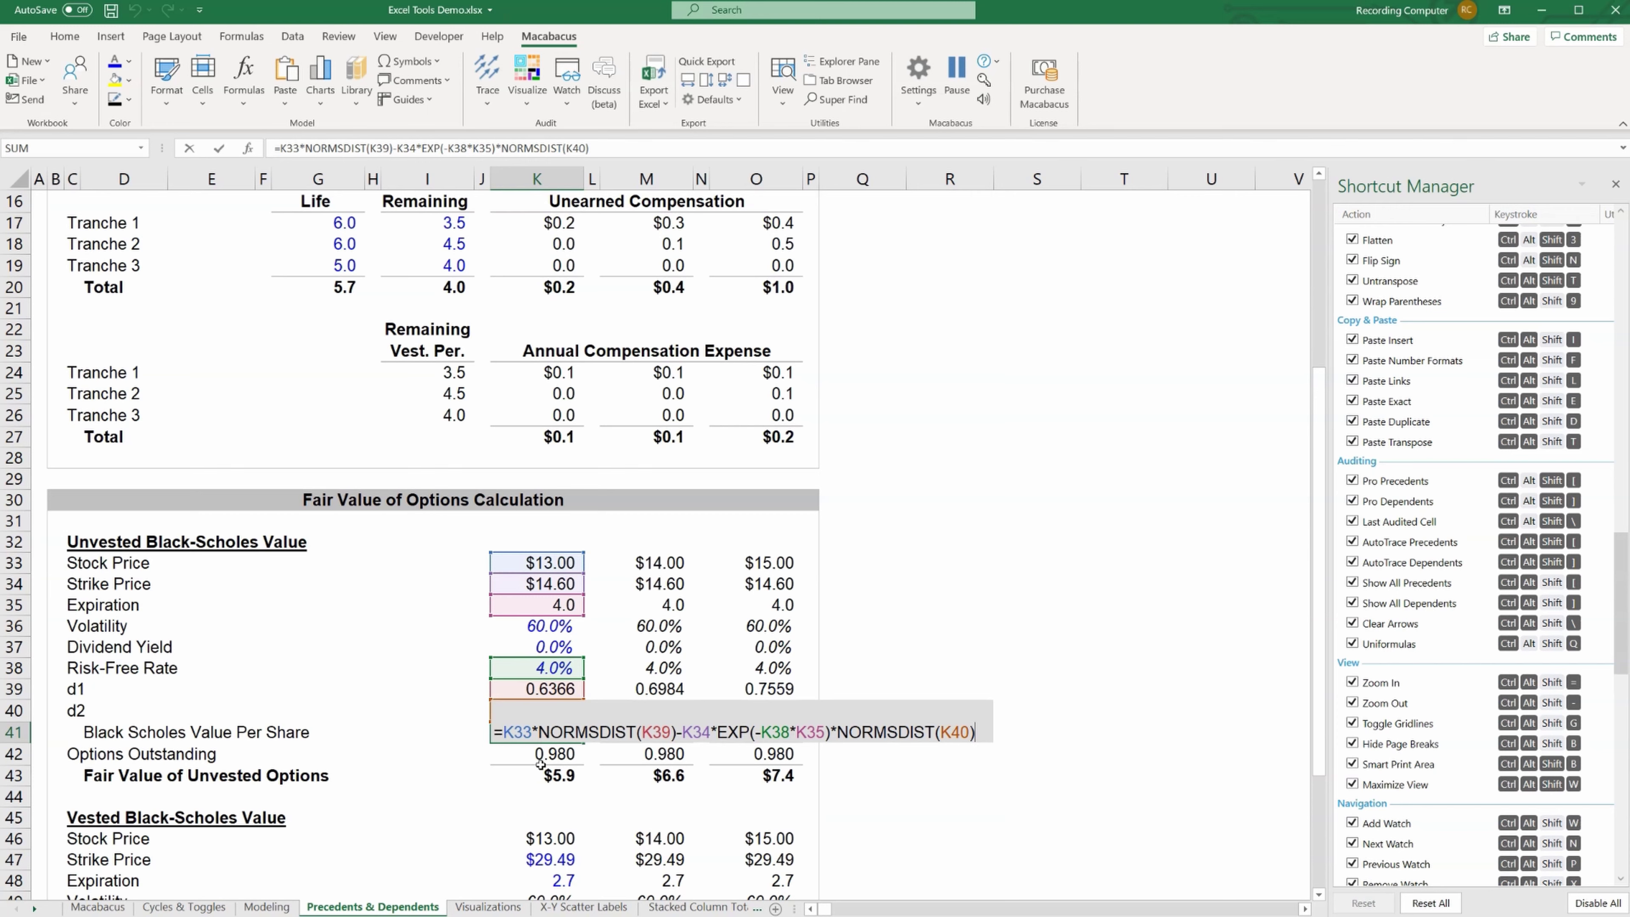
{"action": "key", "text": "Escape"}
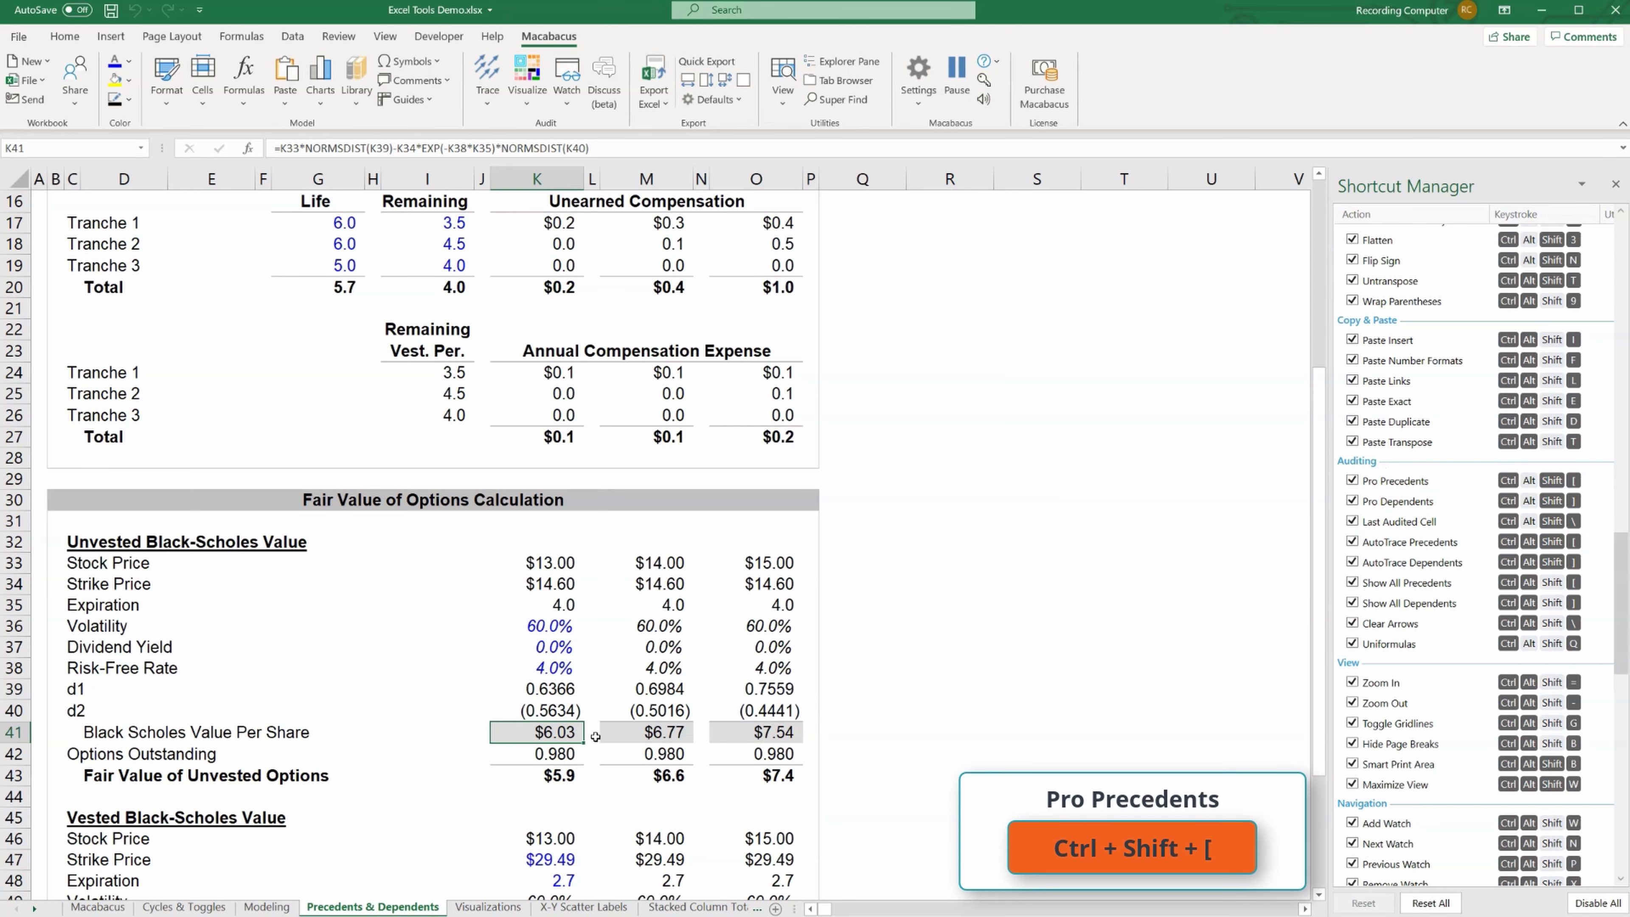
- Open Pro Precedents for K41 and step through its inputs K33, K39, K38 and K35
{"action": "key", "text": "ctrl+shift+bracketleft"}
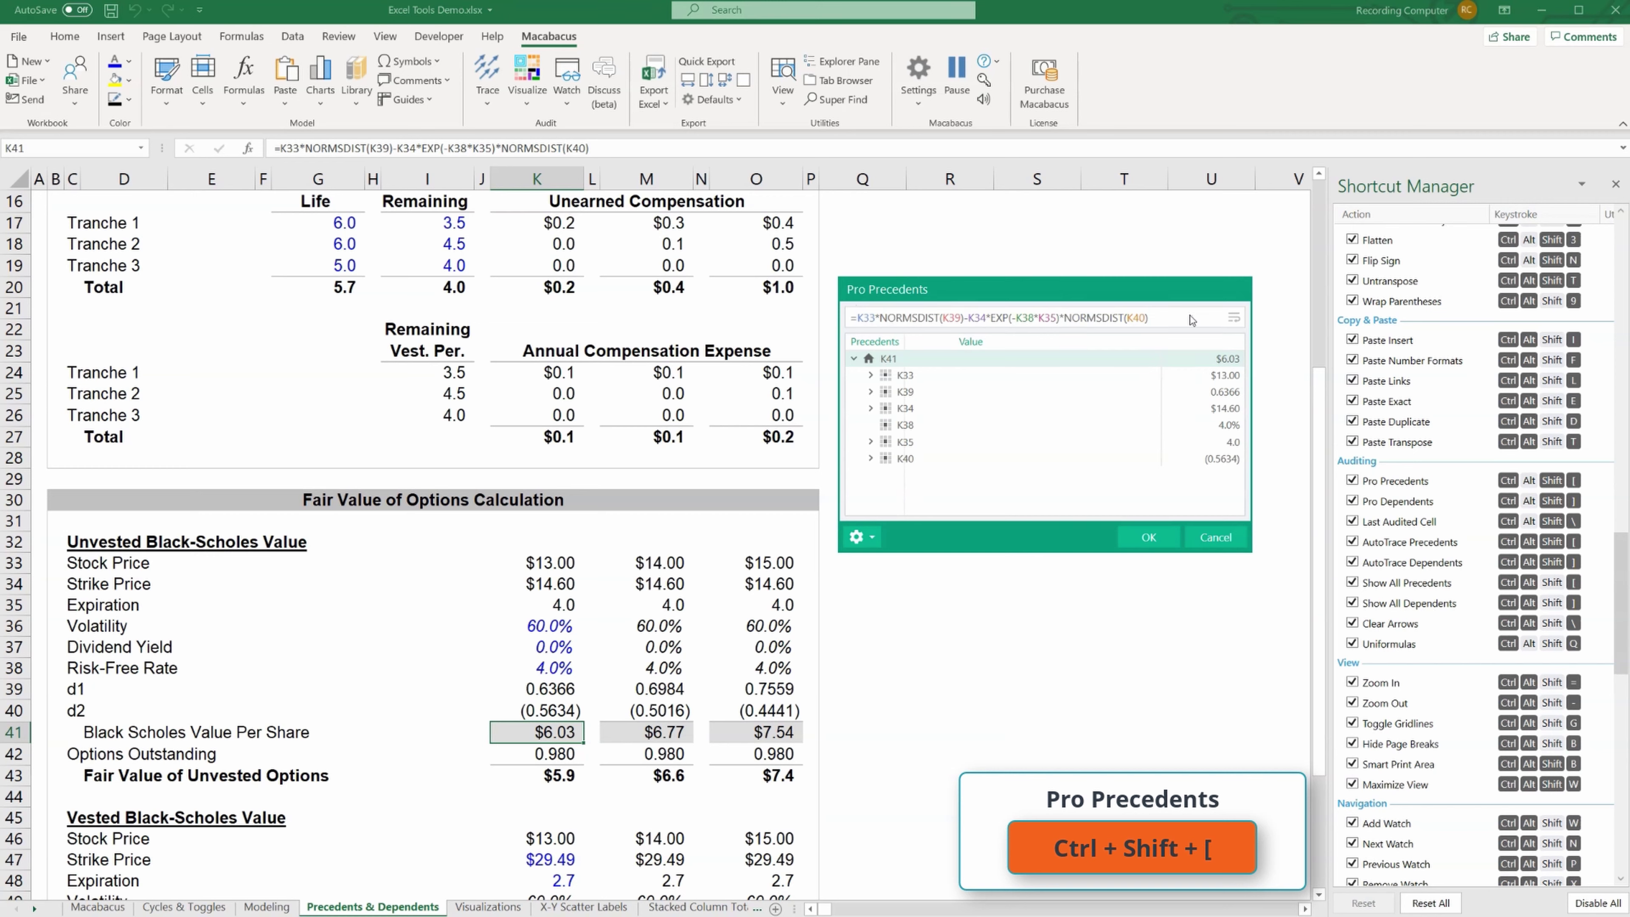
{"action": "left_click_drag", "start_coordinate": [1176, 296], "coordinate": [1171, 319]}
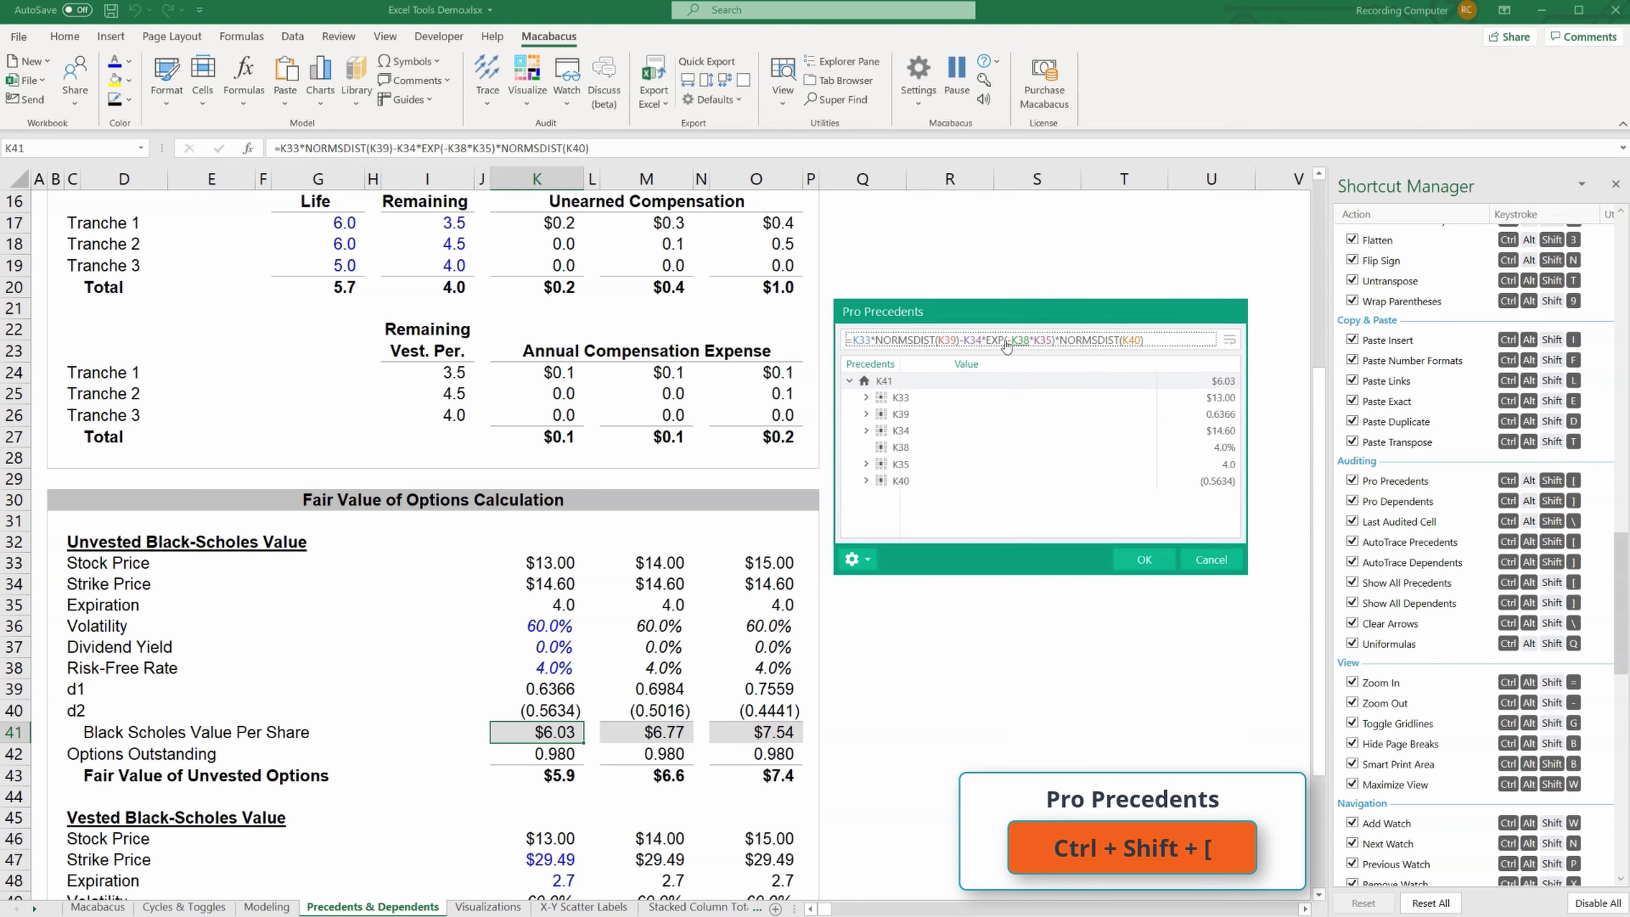
{"action": "left_click", "coordinate": [901, 397]}
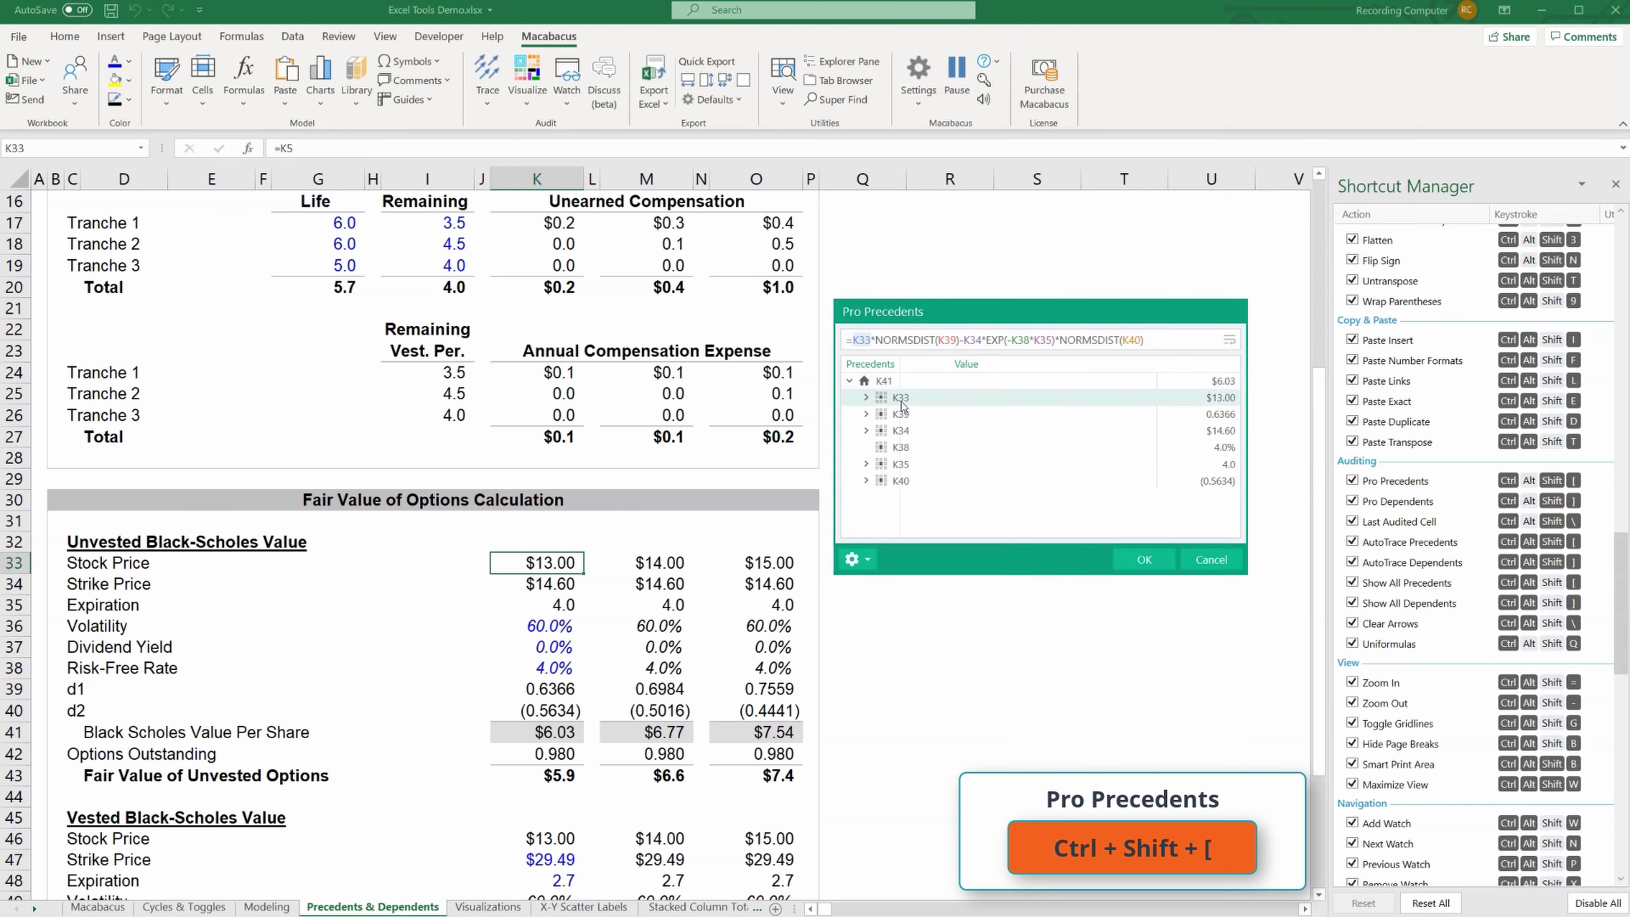
{"action": "key", "text": "Down"}
{"action": "key", "text": "Down"}
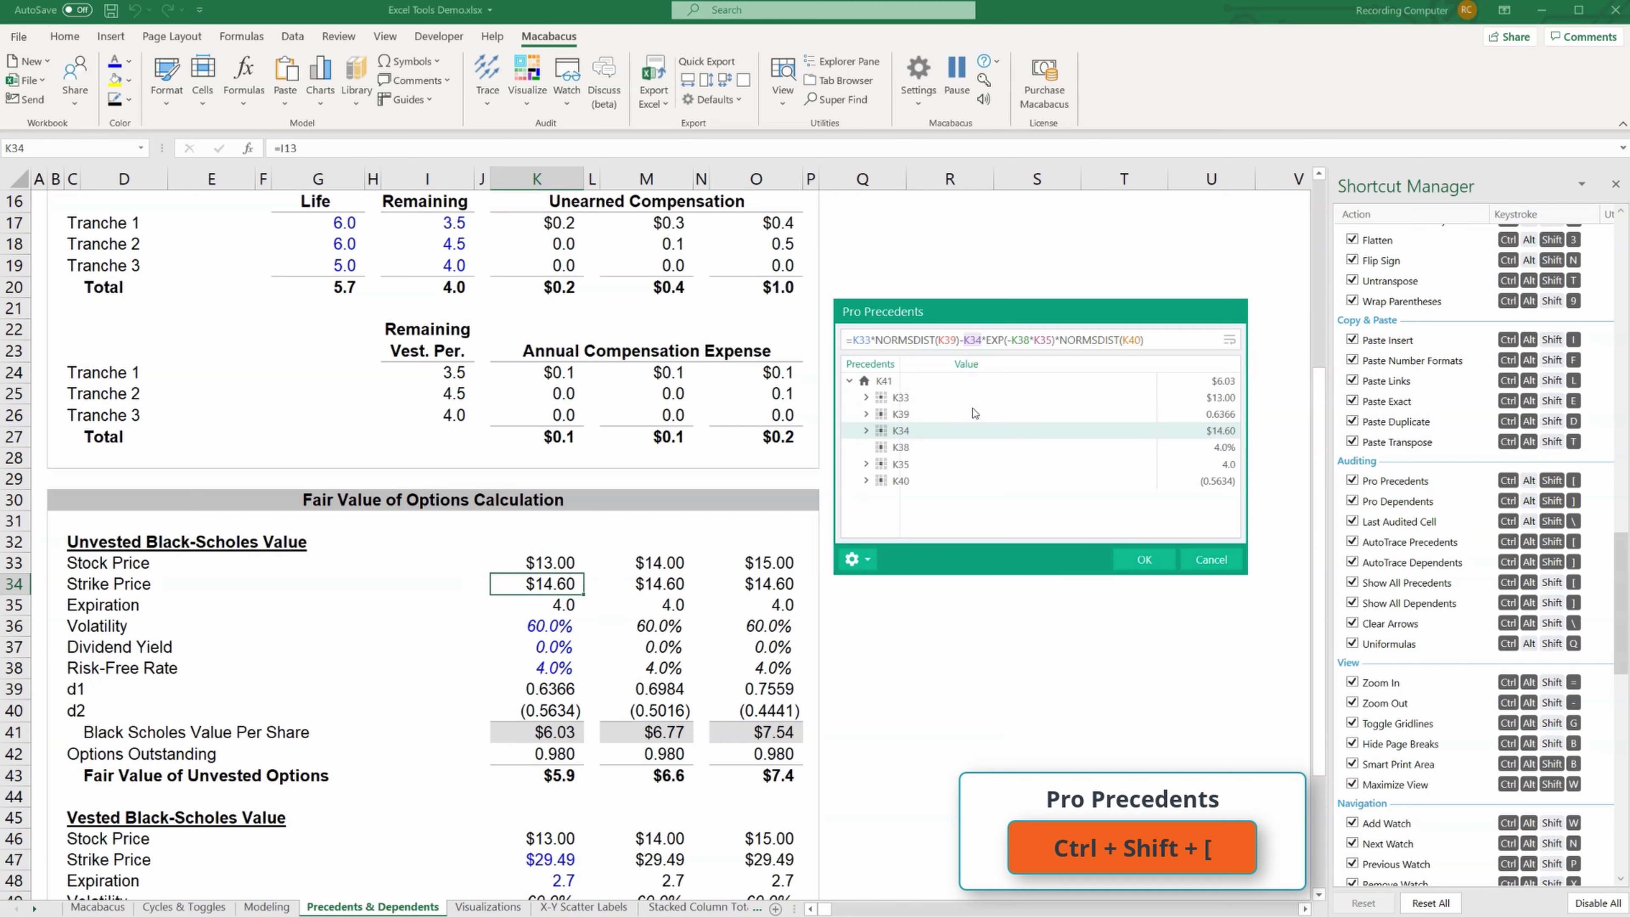
{"action": "key", "text": "Down"}
{"action": "key", "text": "Down"}
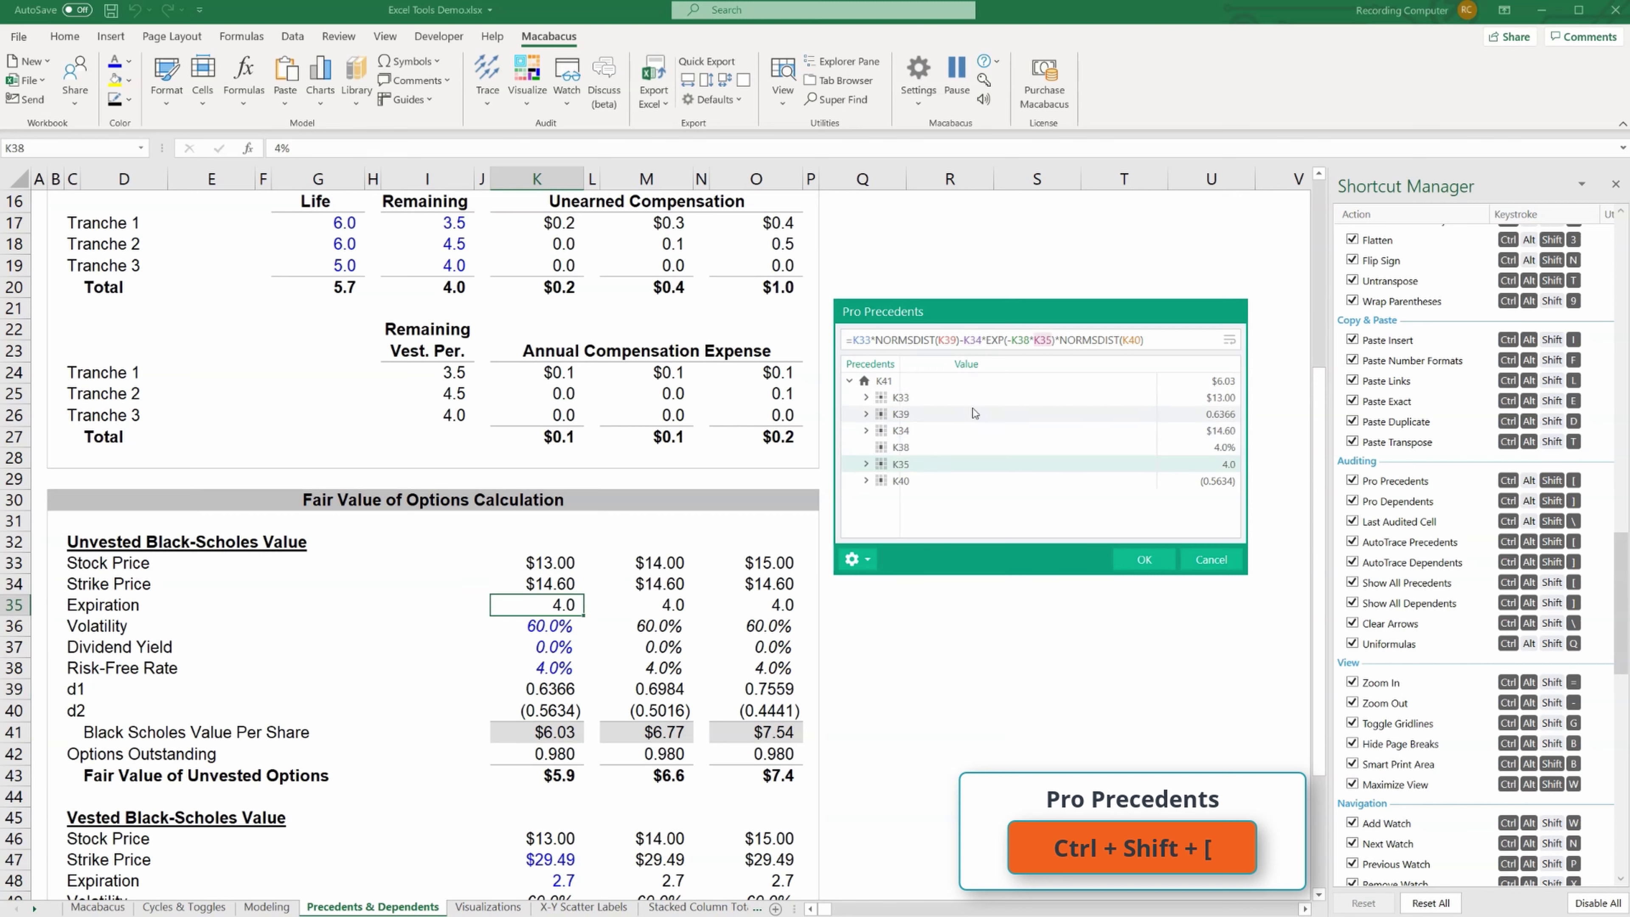
{"action": "key", "text": "Down"}
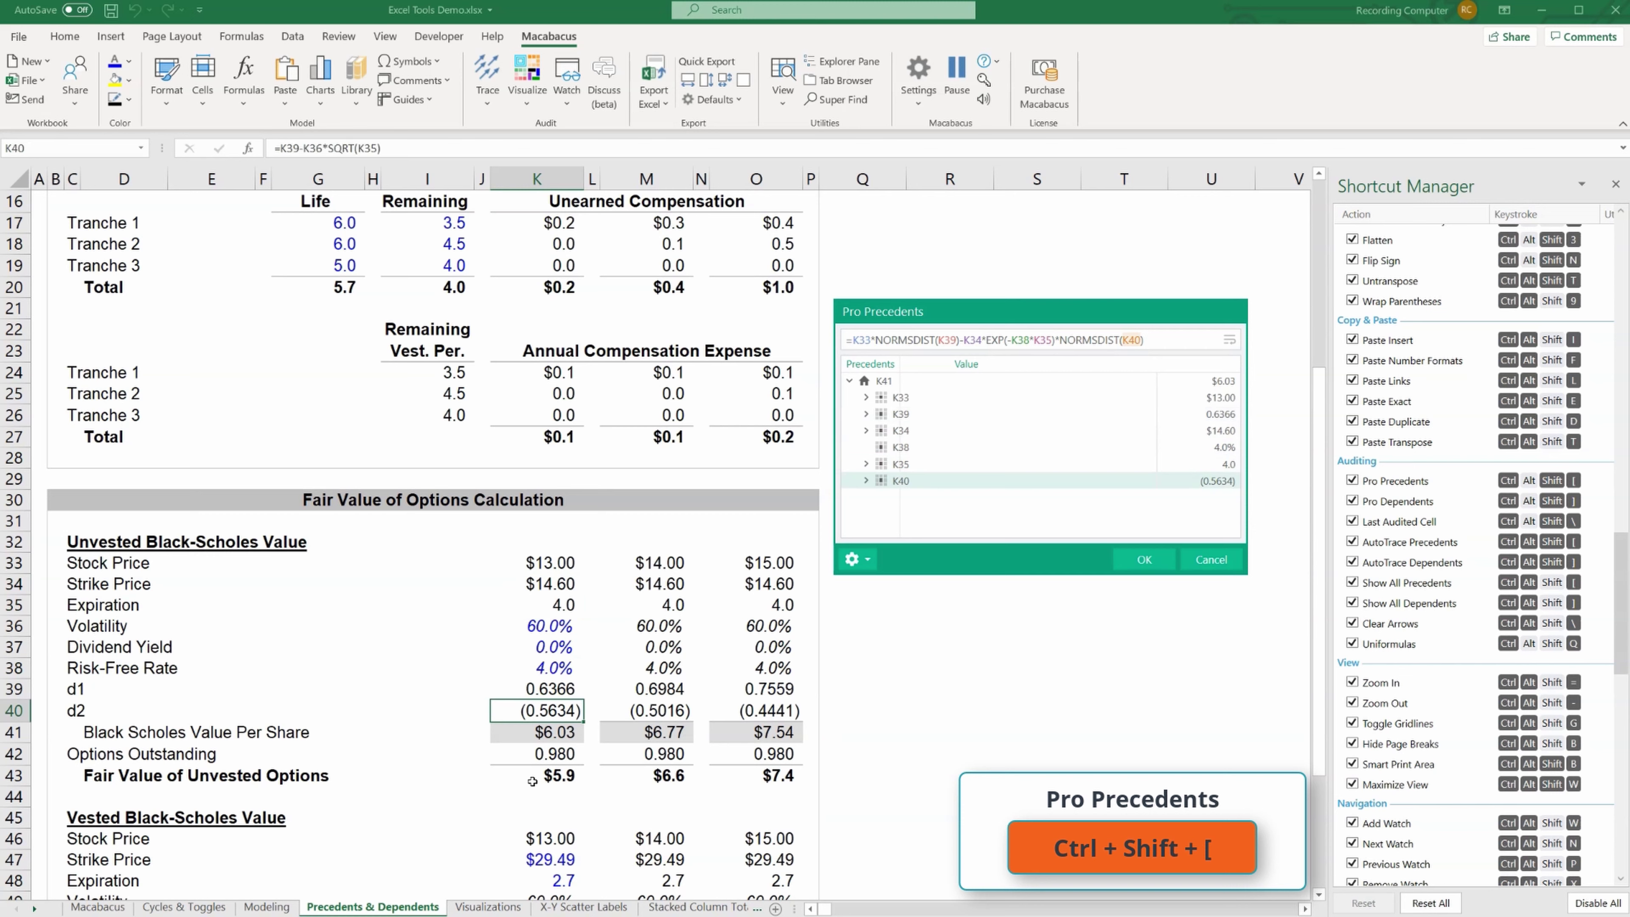
- Expand the K33, K39 and K34 branches to trace sources K5 and I13, returning to K41
{"action": "left_click", "coordinate": [879, 400]}
{"action": "key", "text": "Right"}
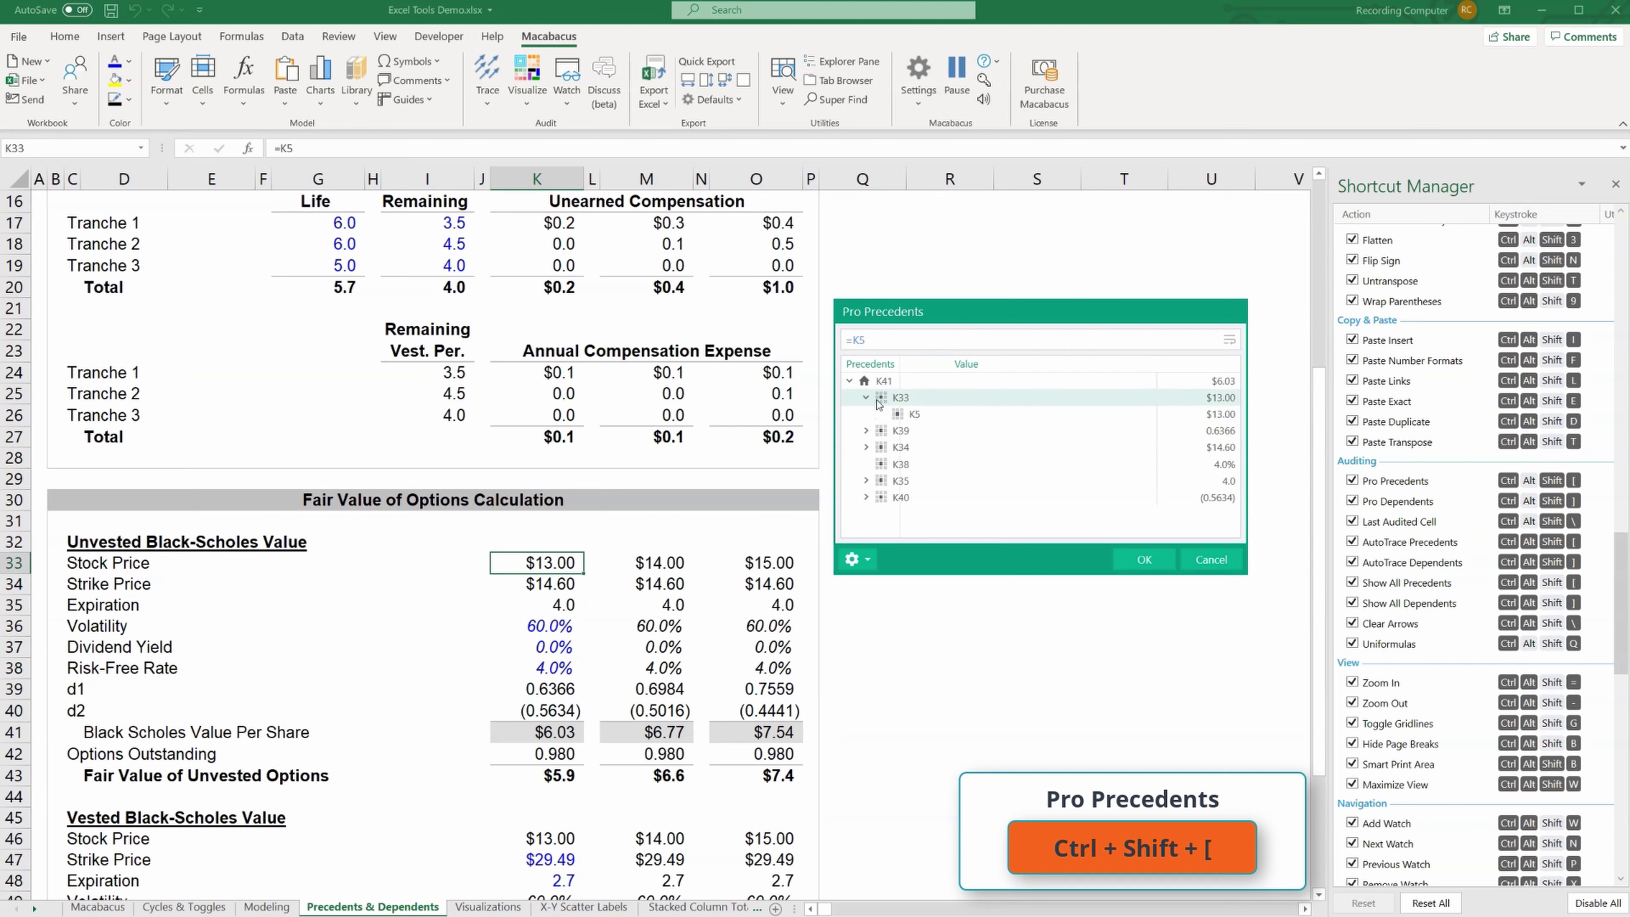
{"action": "key", "text": "Down"}
{"action": "key", "text": "Down"}
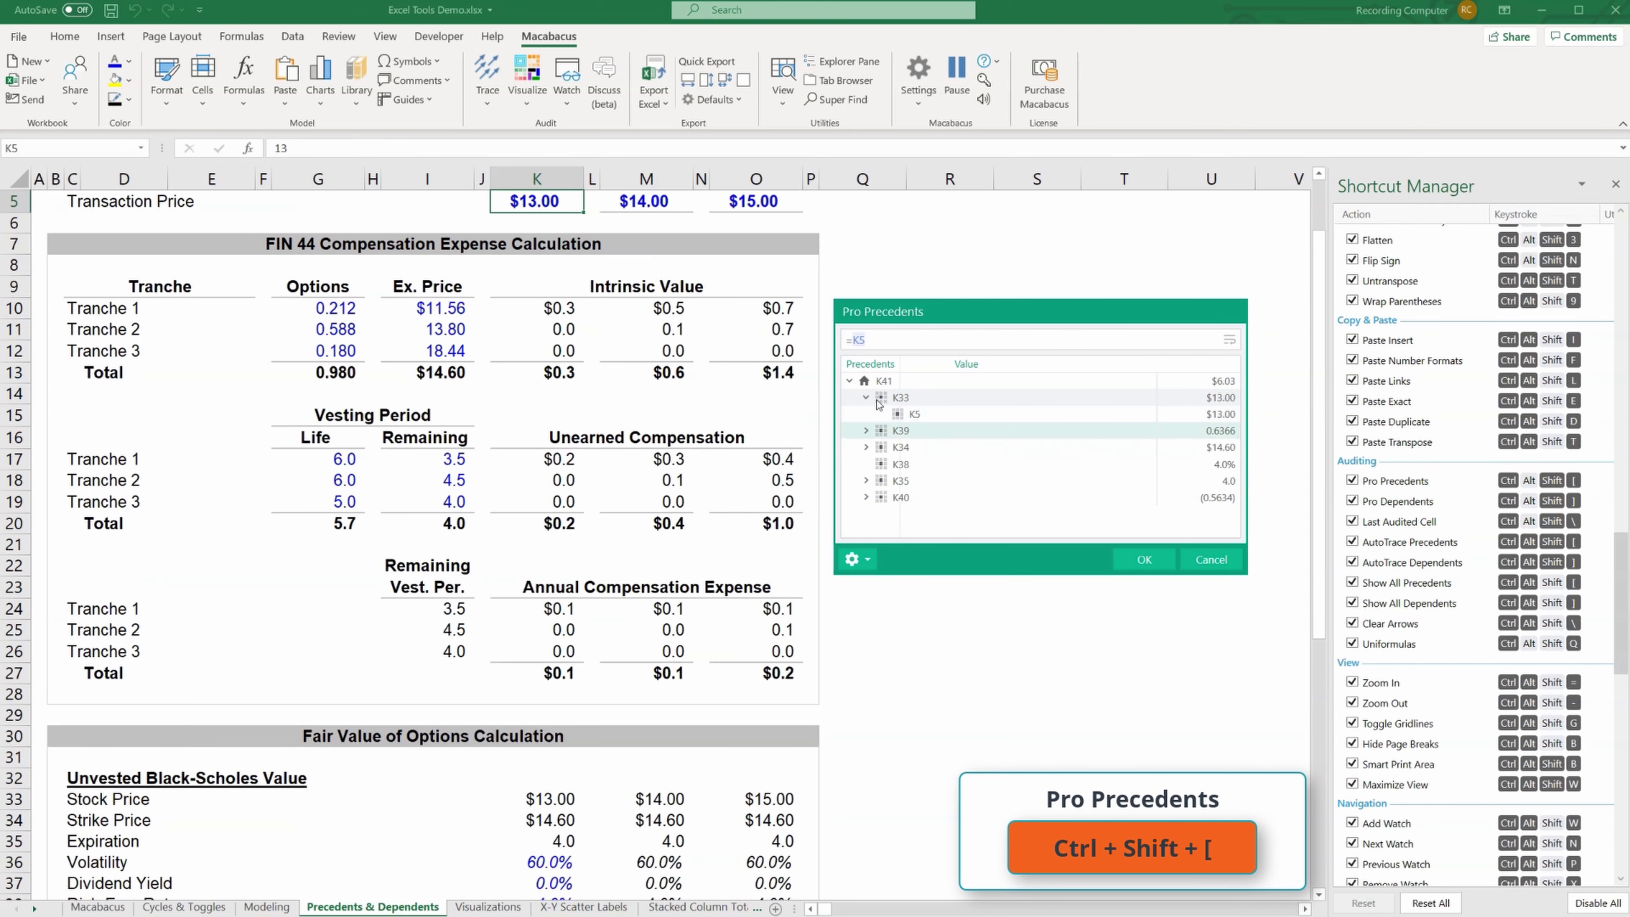
{"action": "key", "text": "Right"}
{"action": "key", "text": "Down"}
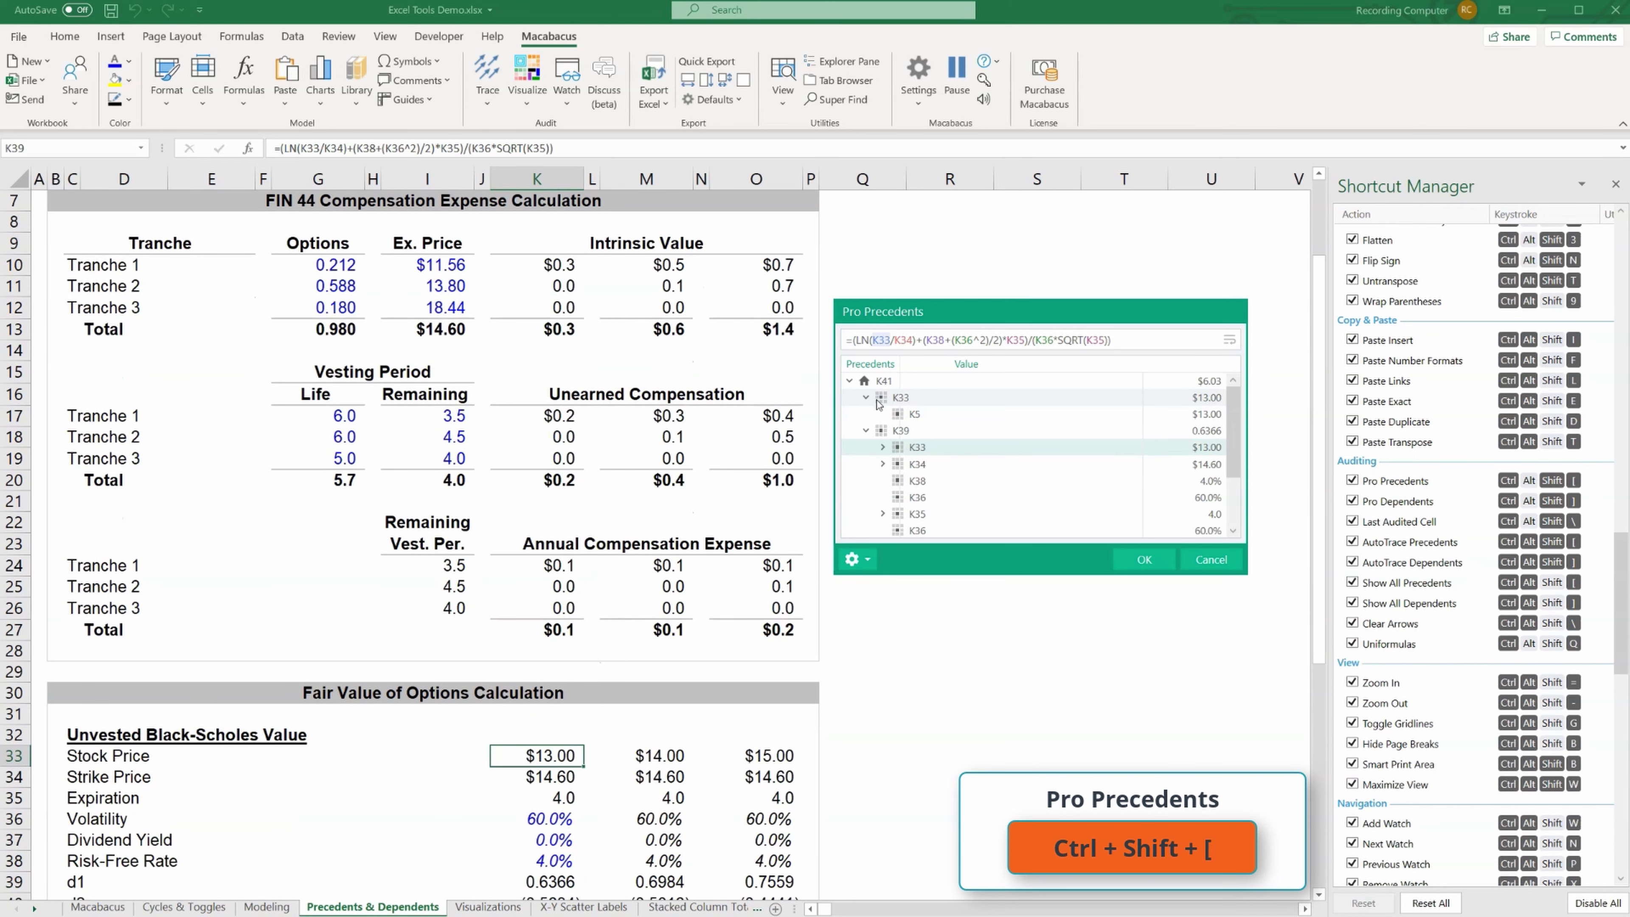
{"action": "key", "text": "Right"}
{"action": "key", "text": "Down"}
{"action": "key", "text": "Down"}
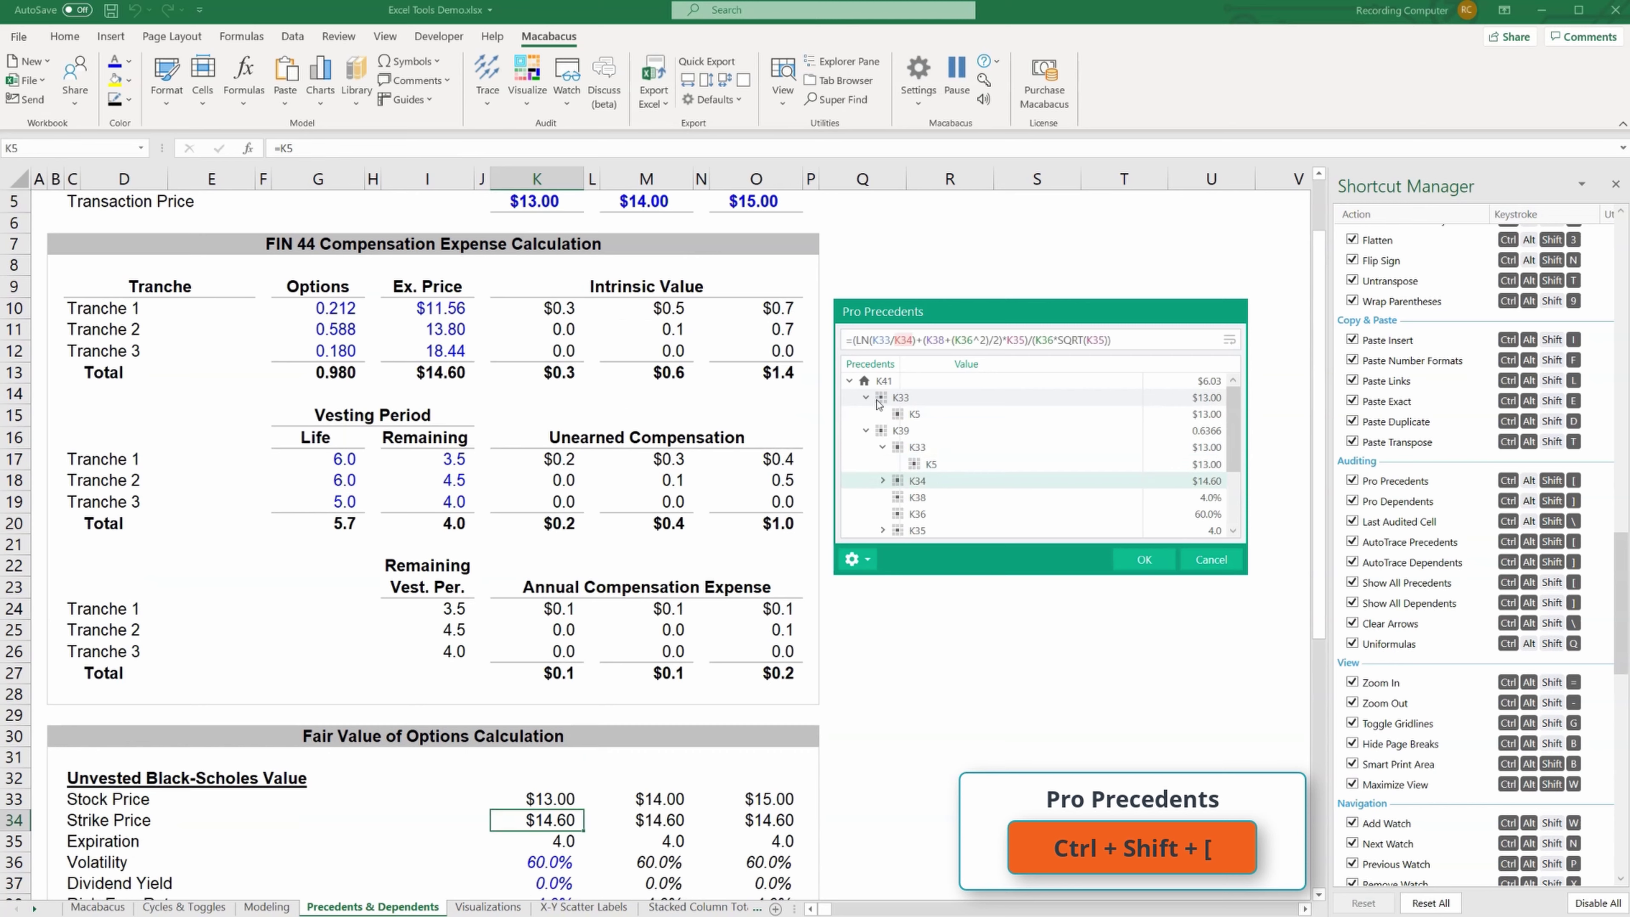
{"action": "key", "text": "Right"}
{"action": "key", "text": "Down"}
{"action": "key", "text": "Down"}
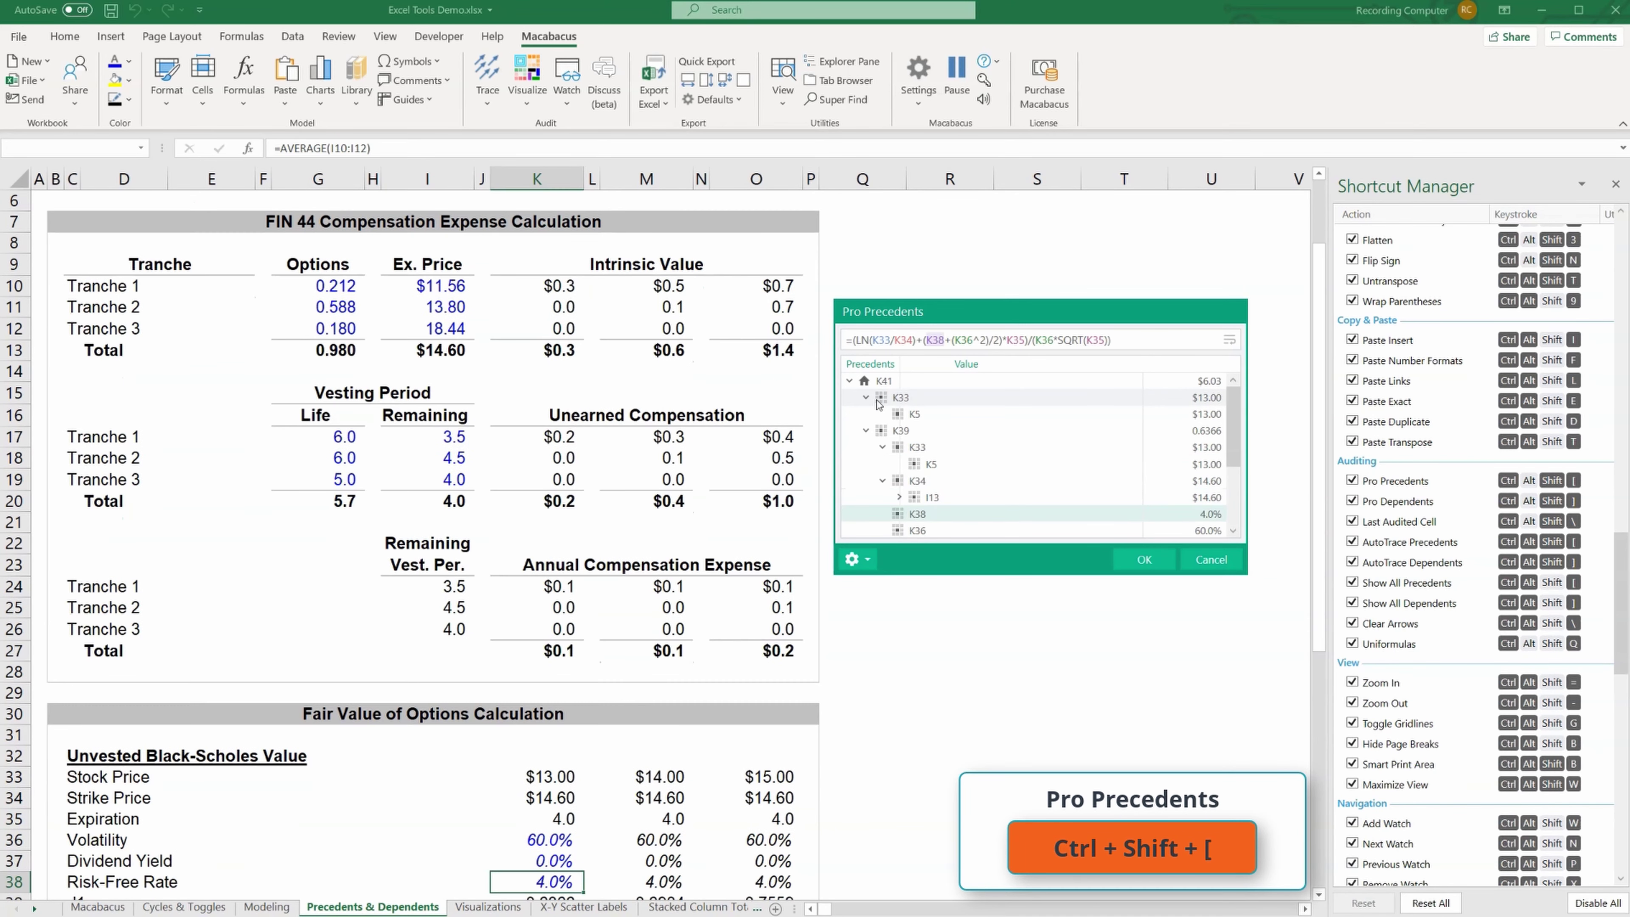
{"action": "key", "text": "Down"}
{"action": "key", "text": "Down"}
{"action": "key", "text": "Up"}
{"action": "key", "text": "Up"}
{"action": "key", "text": "Up"}
{"action": "key", "text": "Up"}
{"action": "key", "text": "Up"}
{"action": "key", "text": "Up"}
{"action": "key", "text": "Up"}
{"action": "key", "text": "Up"}
{"action": "key", "text": "Up"}
{"action": "key", "text": "Up"}
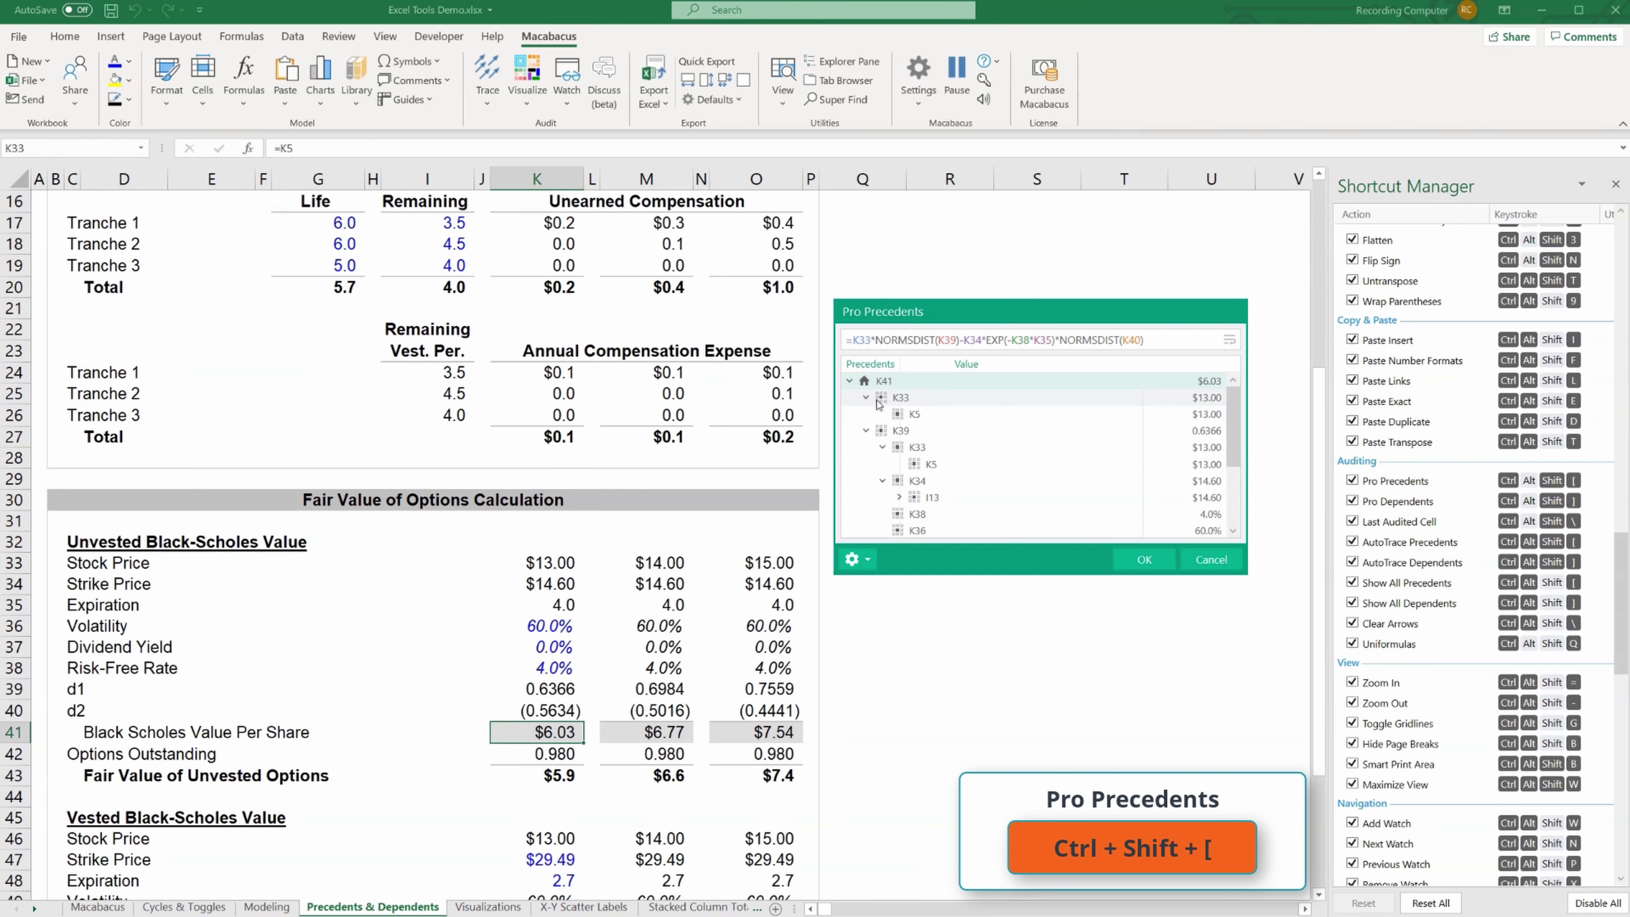
- Turn on Evaluate functions & groups in the precedent tracing options
{"action": "left_click", "coordinate": [855, 559]}
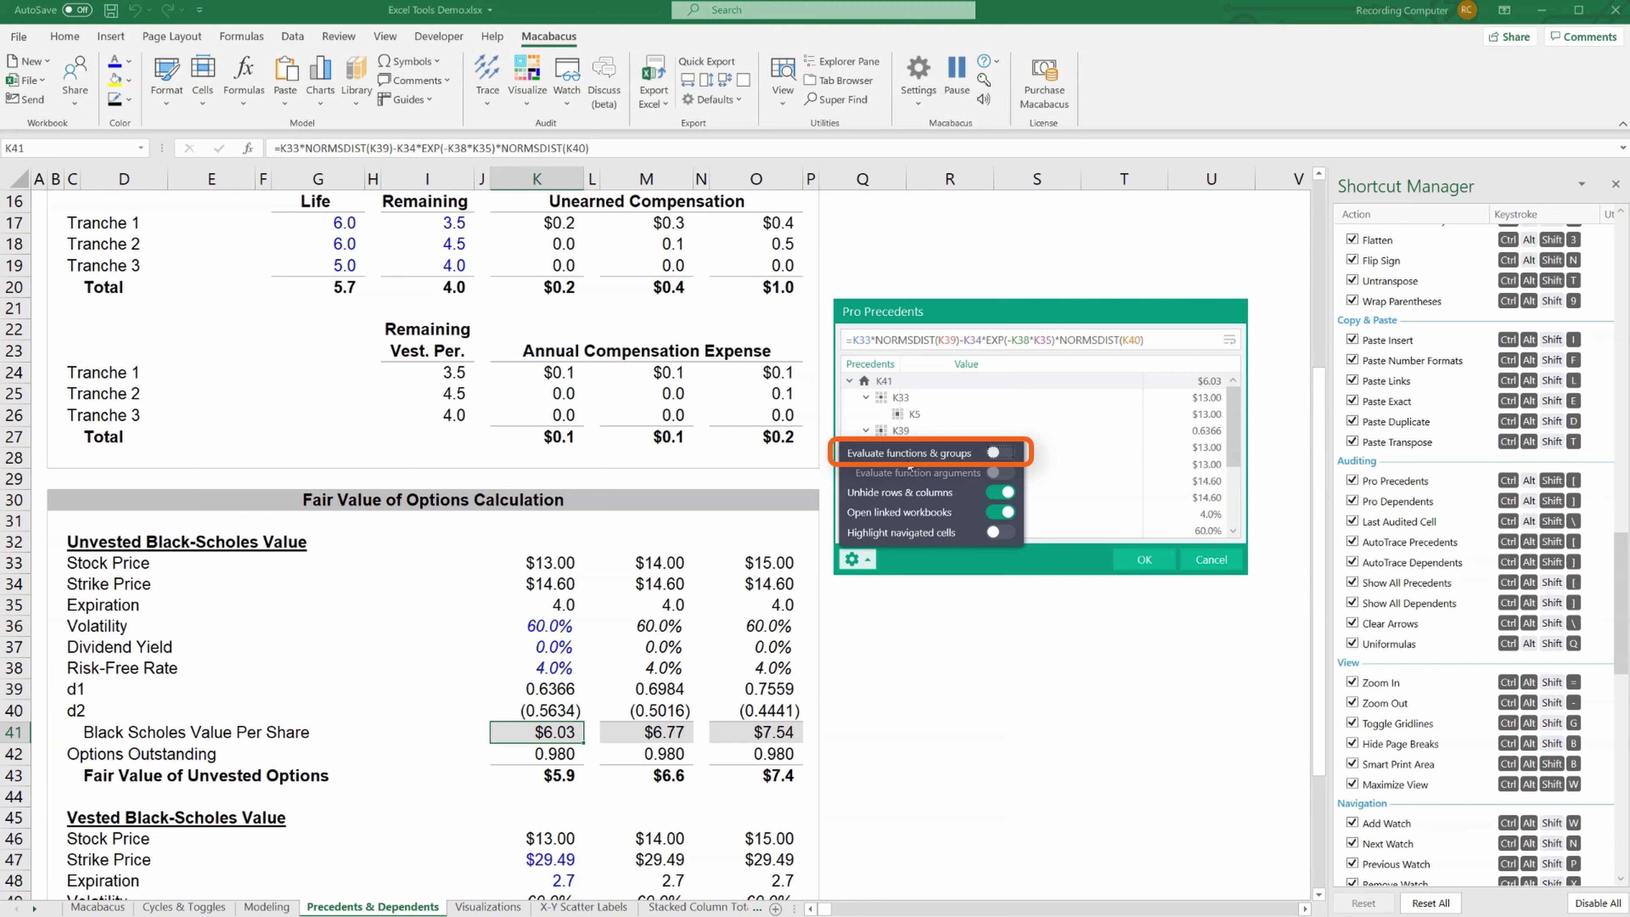
{"action": "left_click", "coordinate": [1003, 453]}
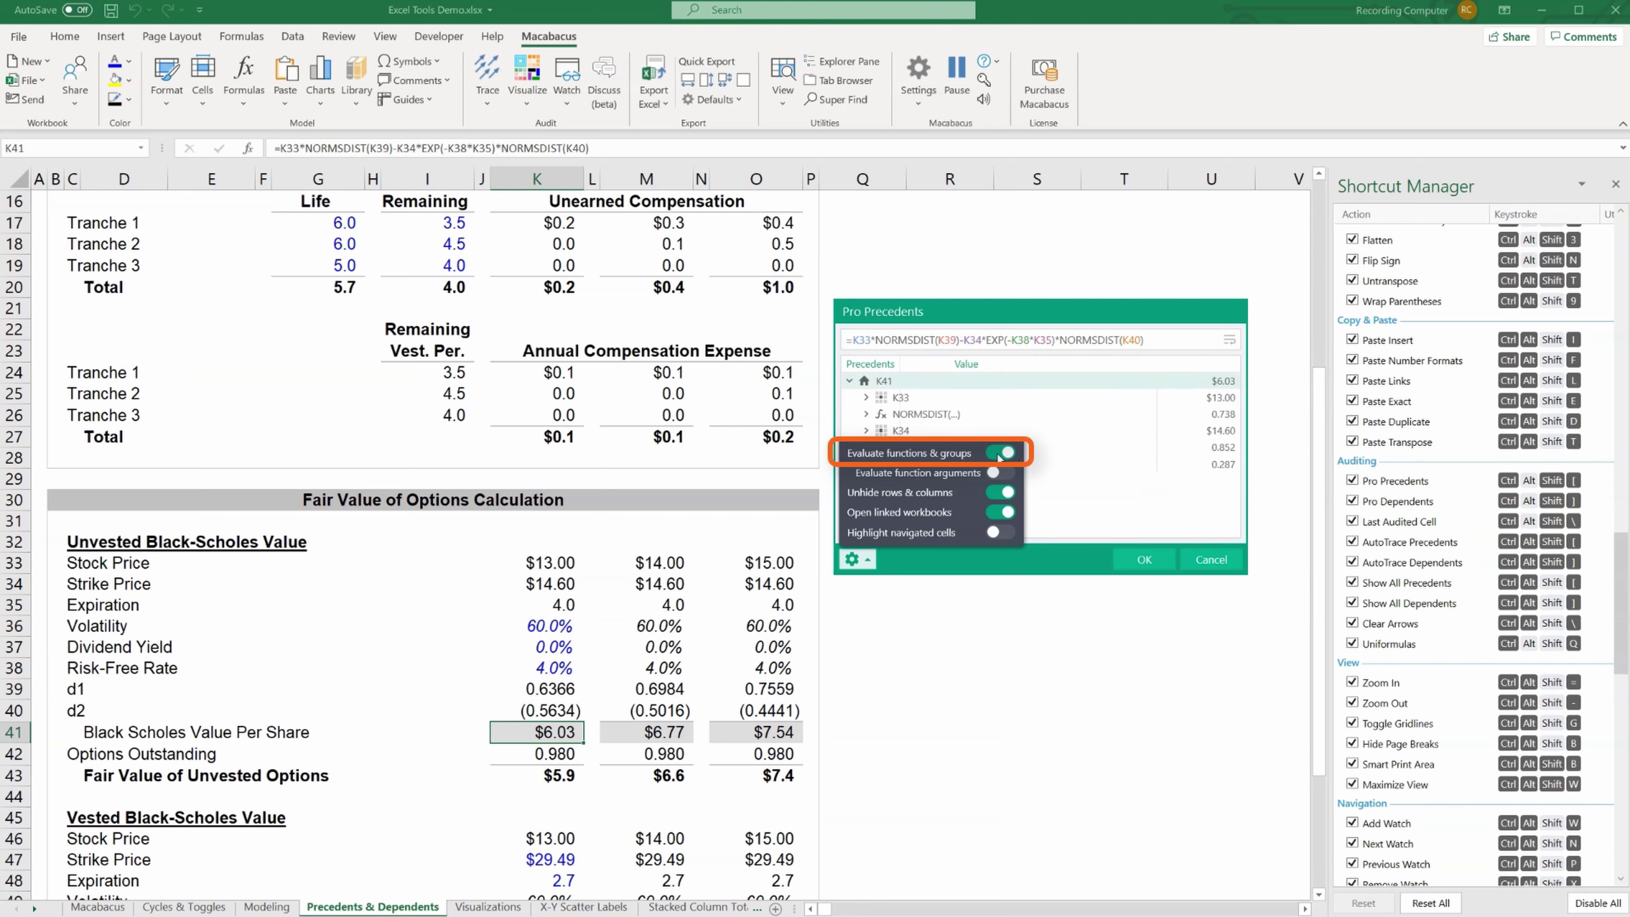
{"action": "left_click", "coordinate": [1213, 444]}
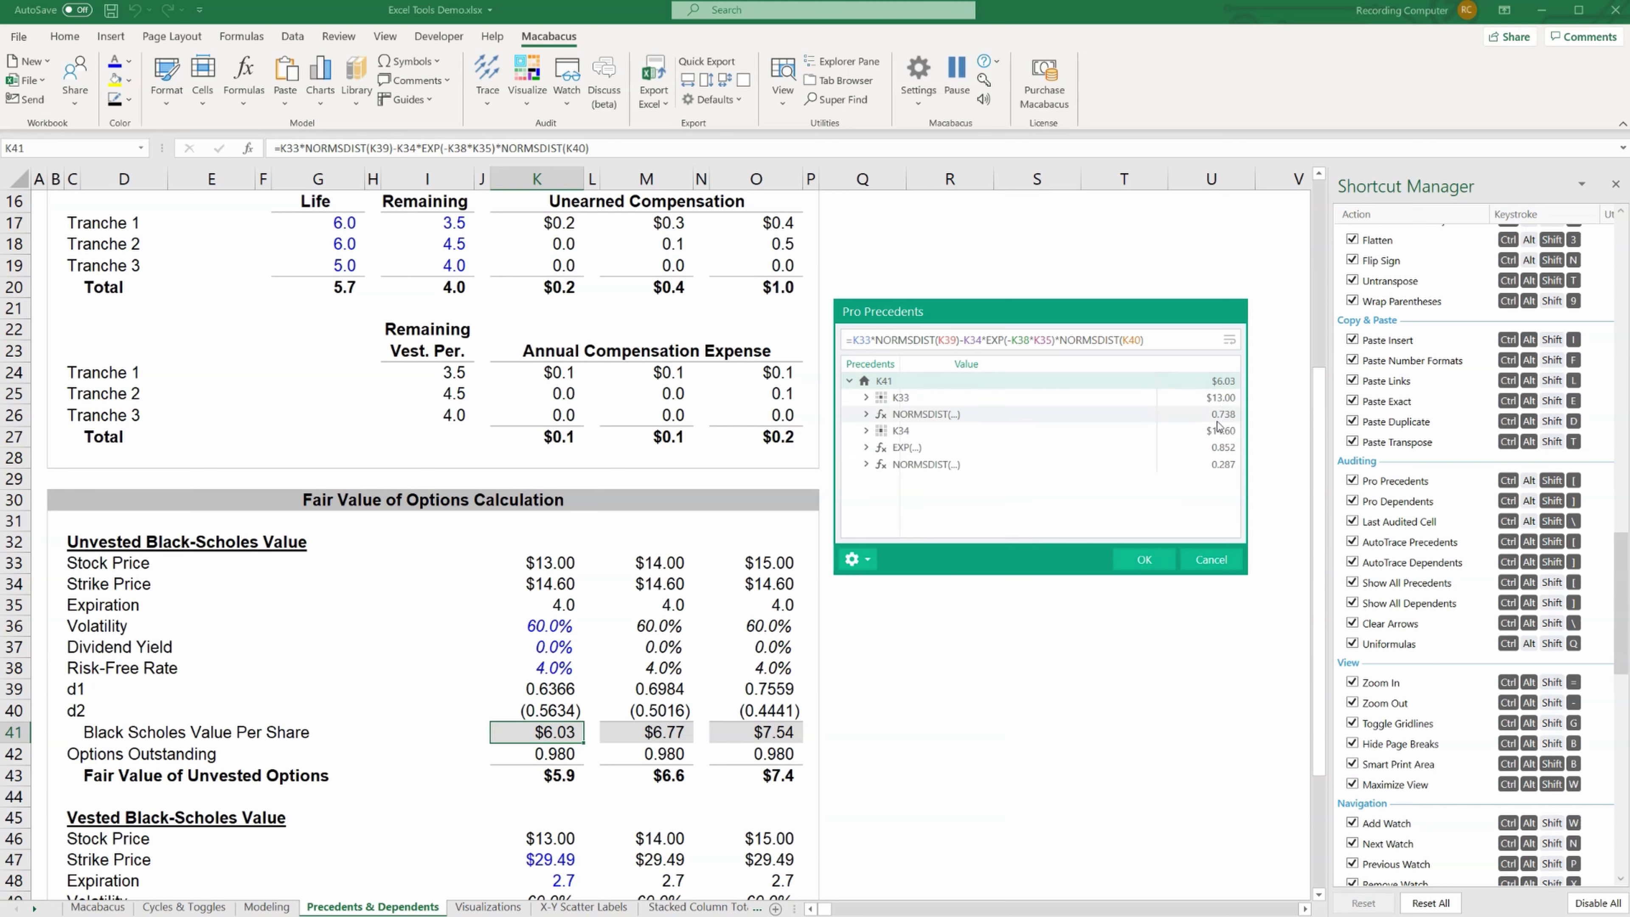
- Expand the NORMSDIST group among K41's precedents and the K39 input beneath it
{"action": "left_click", "coordinate": [1204, 416]}
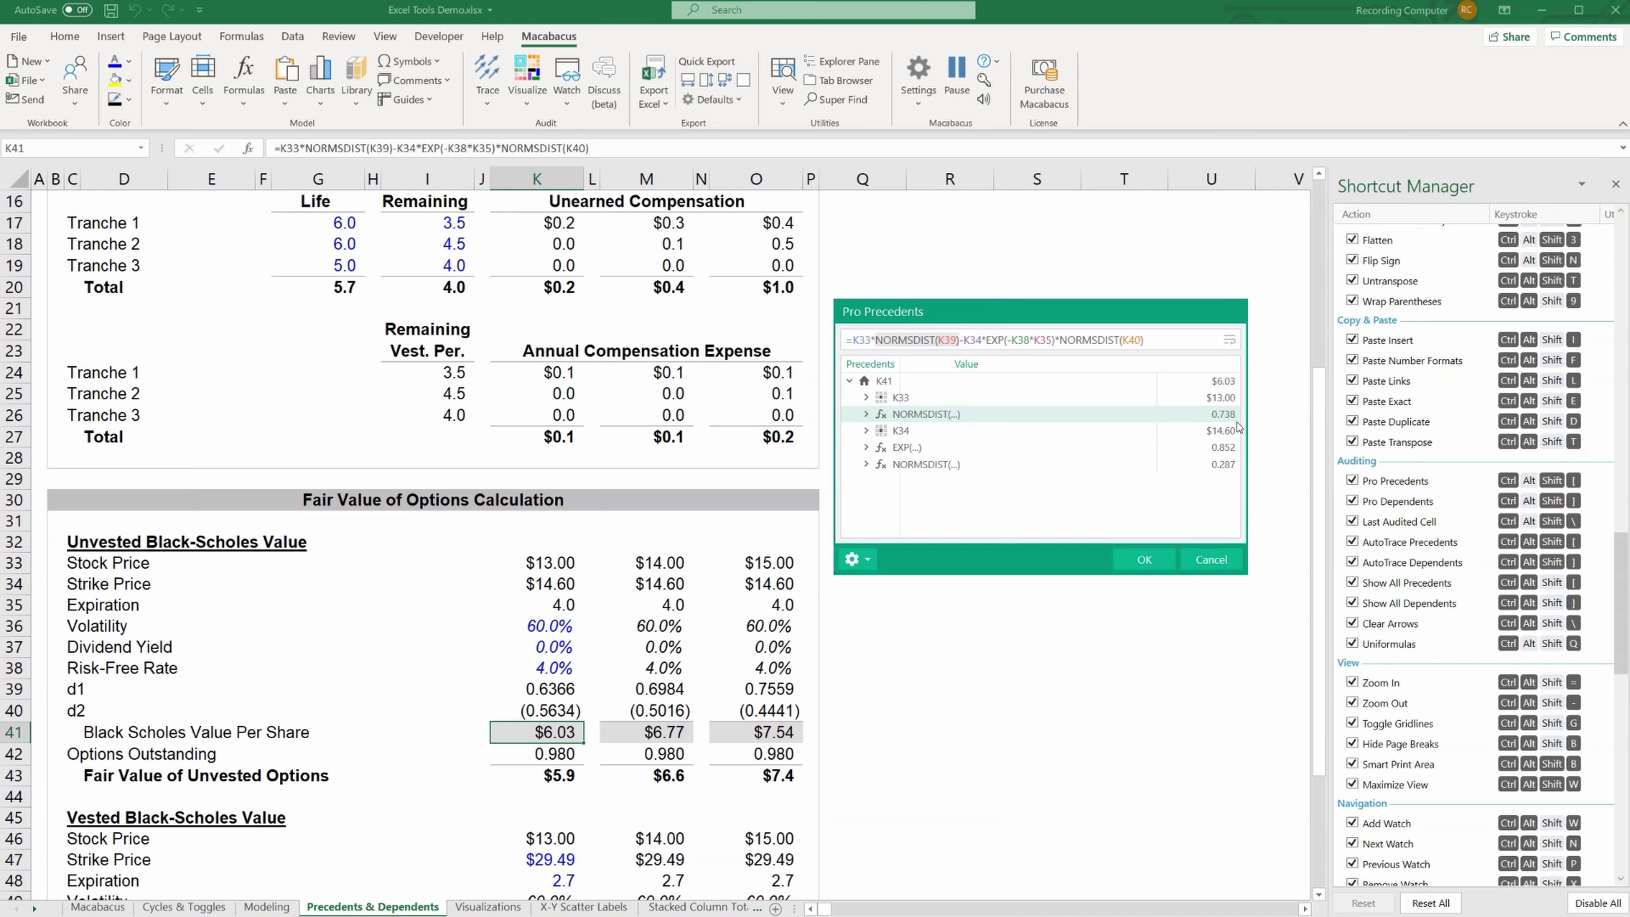
{"action": "left_click", "coordinate": [866, 415]}
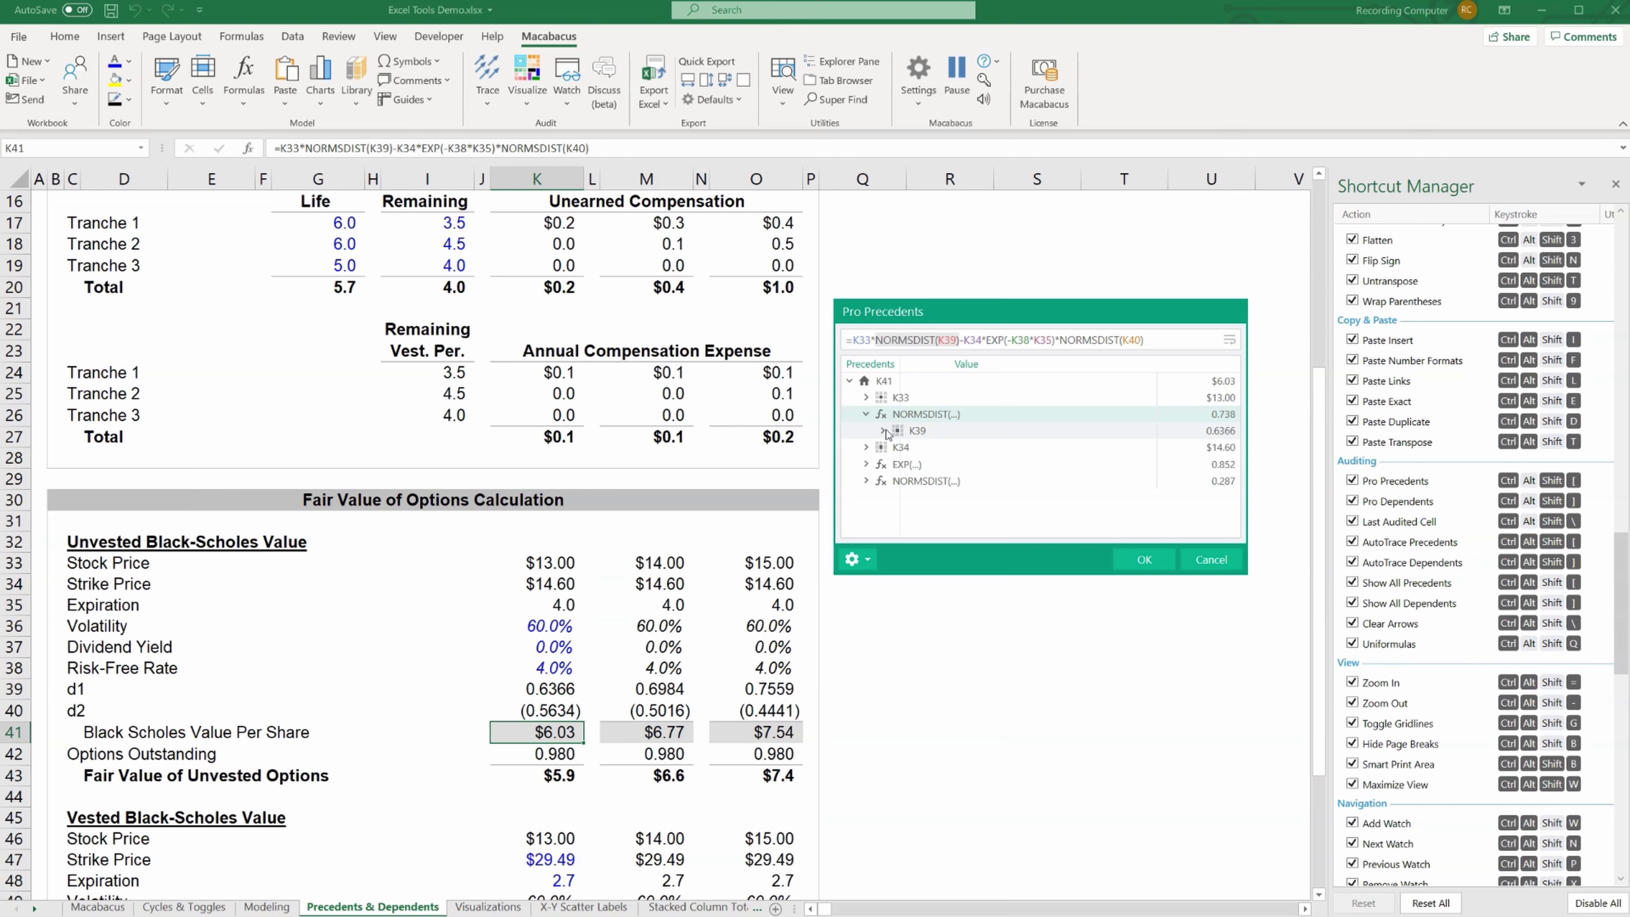
{"action": "left_click", "coordinate": [884, 430]}
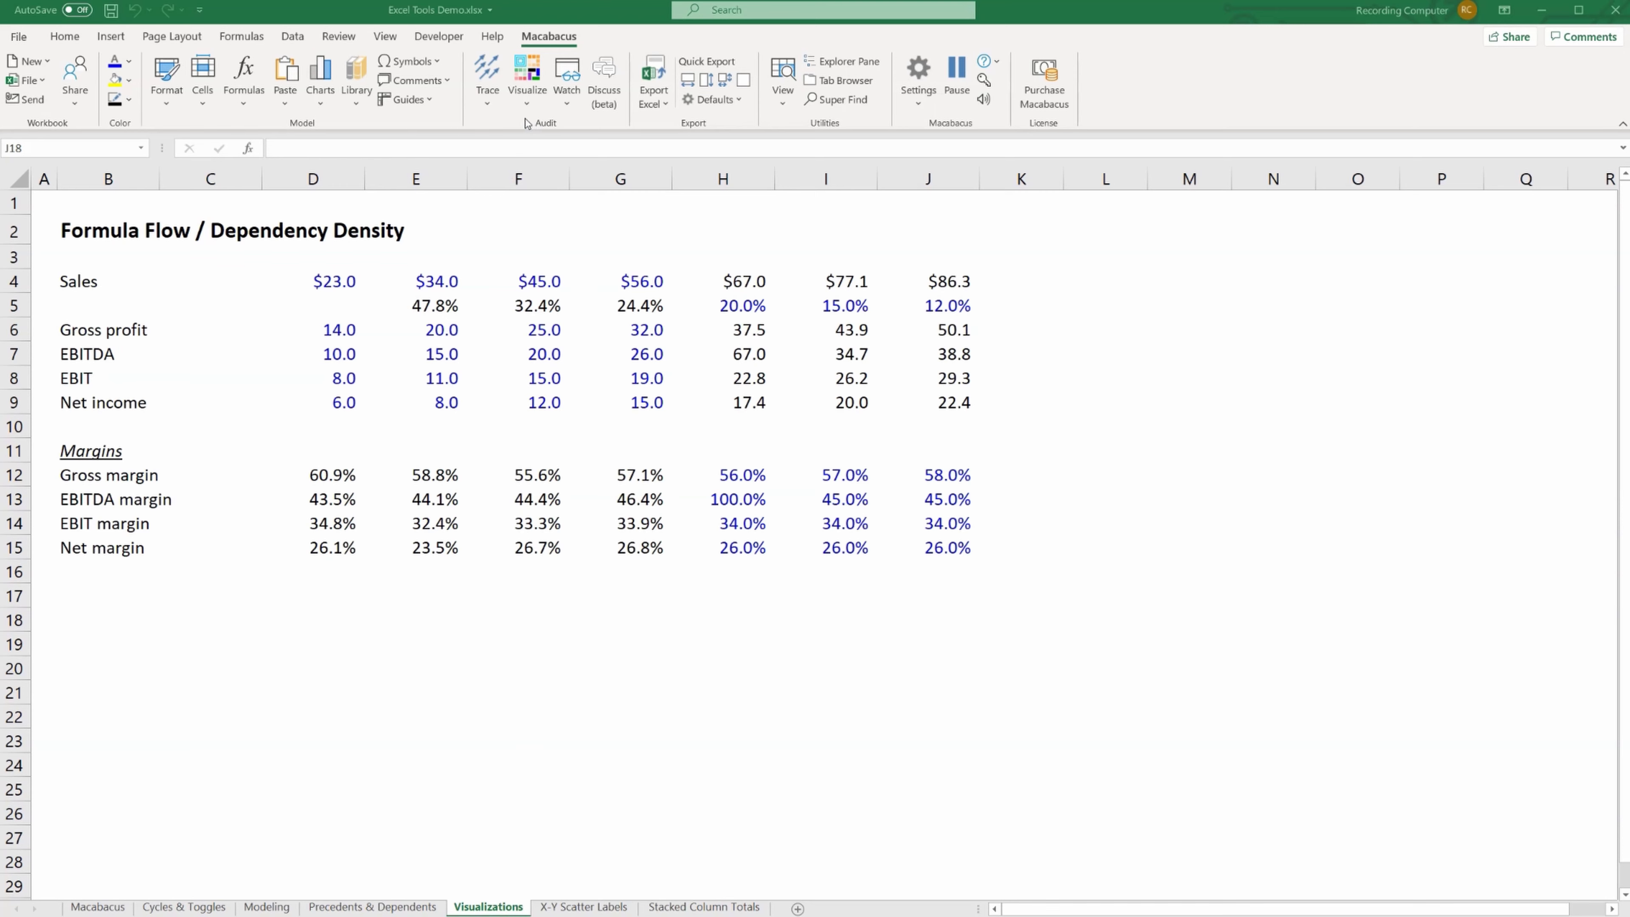
- Insert the Floating Bar sample chart from Macabacus Charts > Insert From Library
{"action": "left_click", "coordinate": [321, 96]}
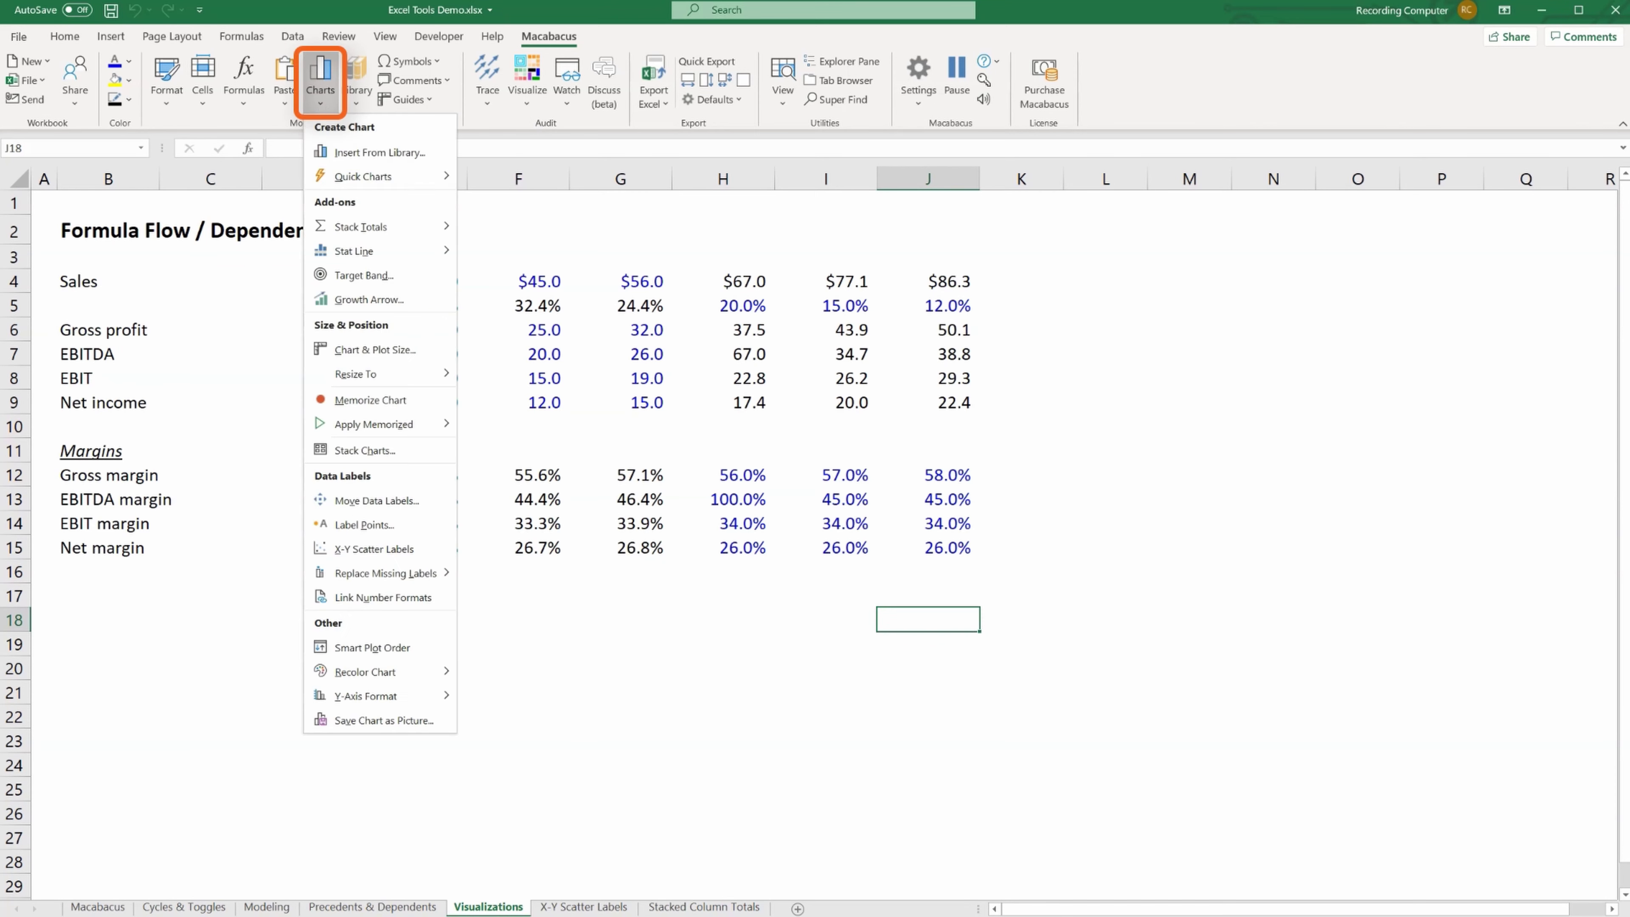
{"action": "left_click", "coordinate": [337, 152]}
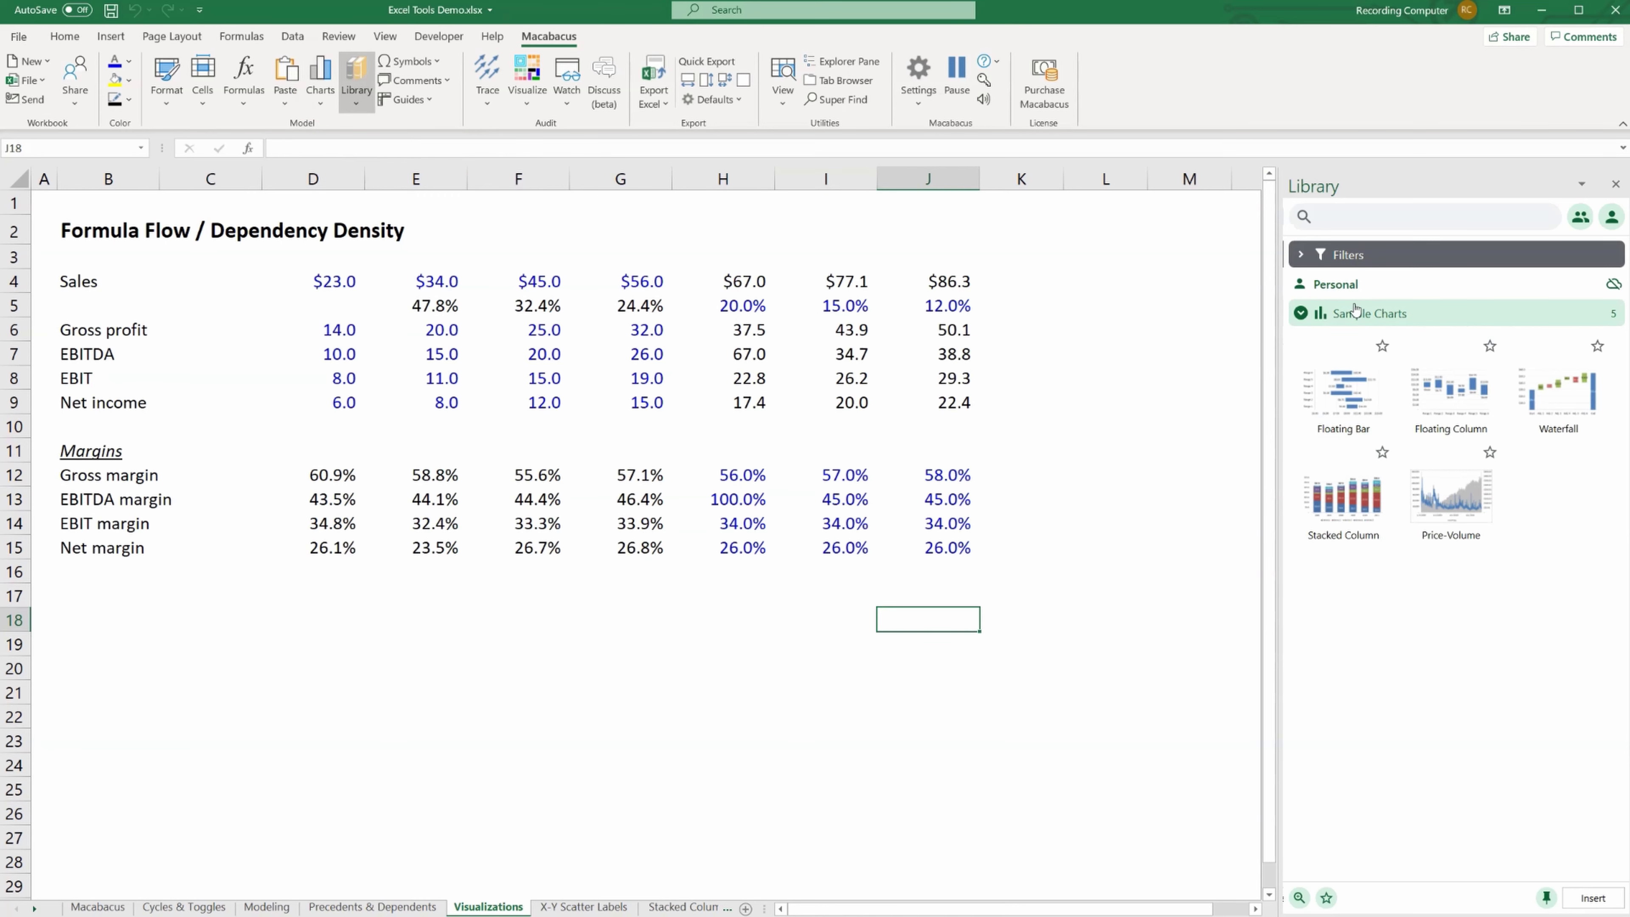
{"action": "mouse_move", "coordinate": [1352, 408]}
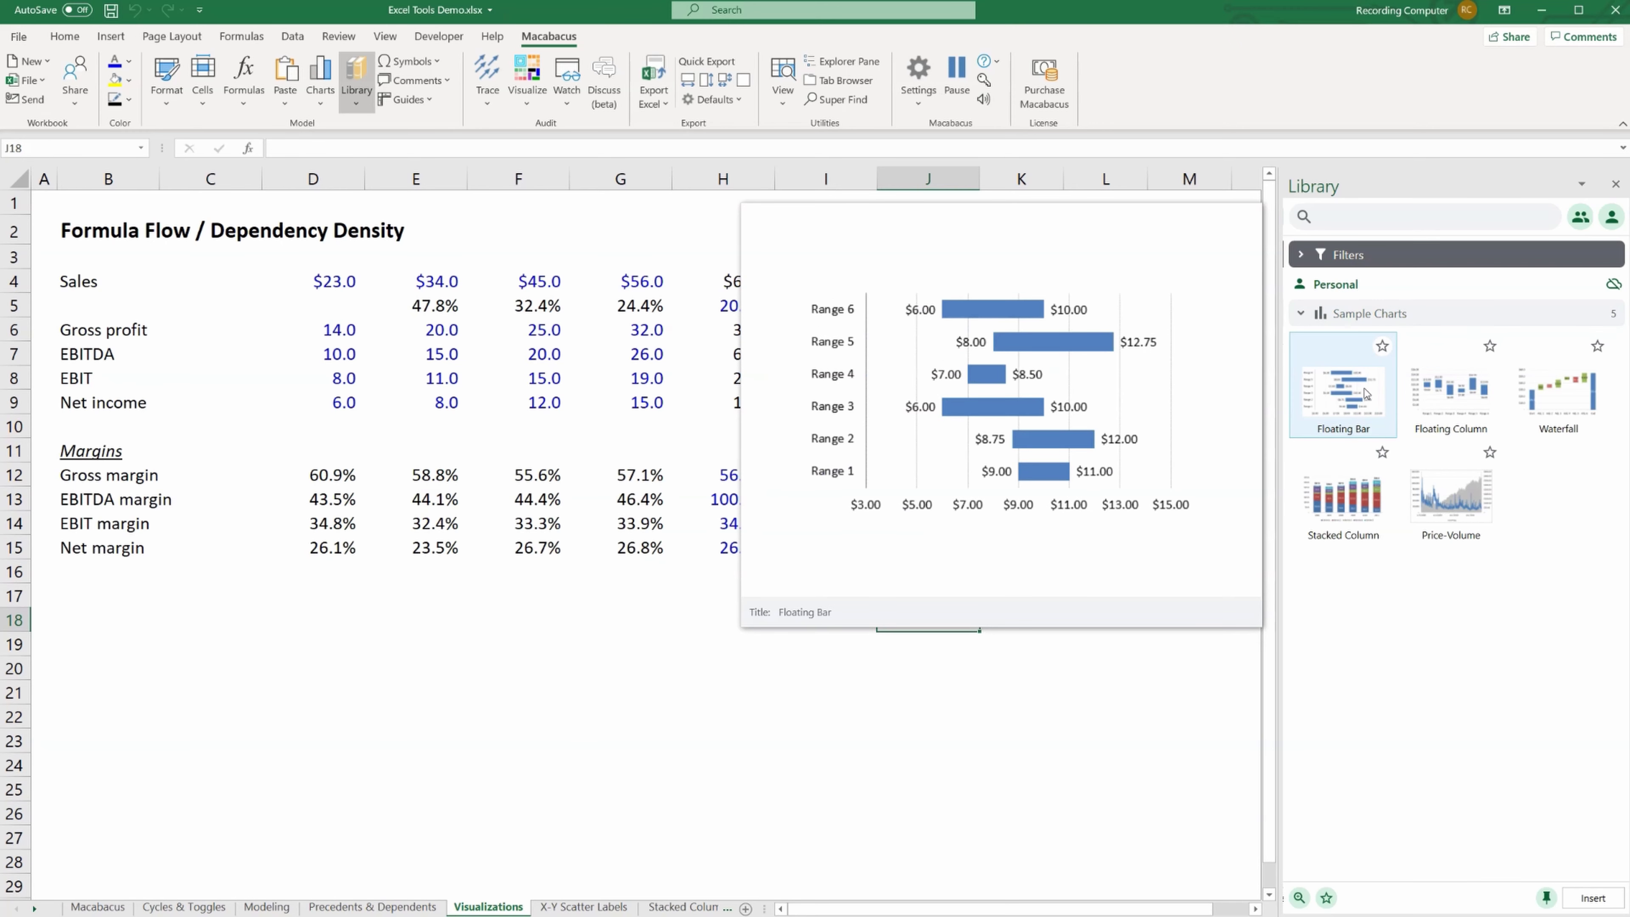
{"action": "left_click", "coordinate": [1364, 414]}
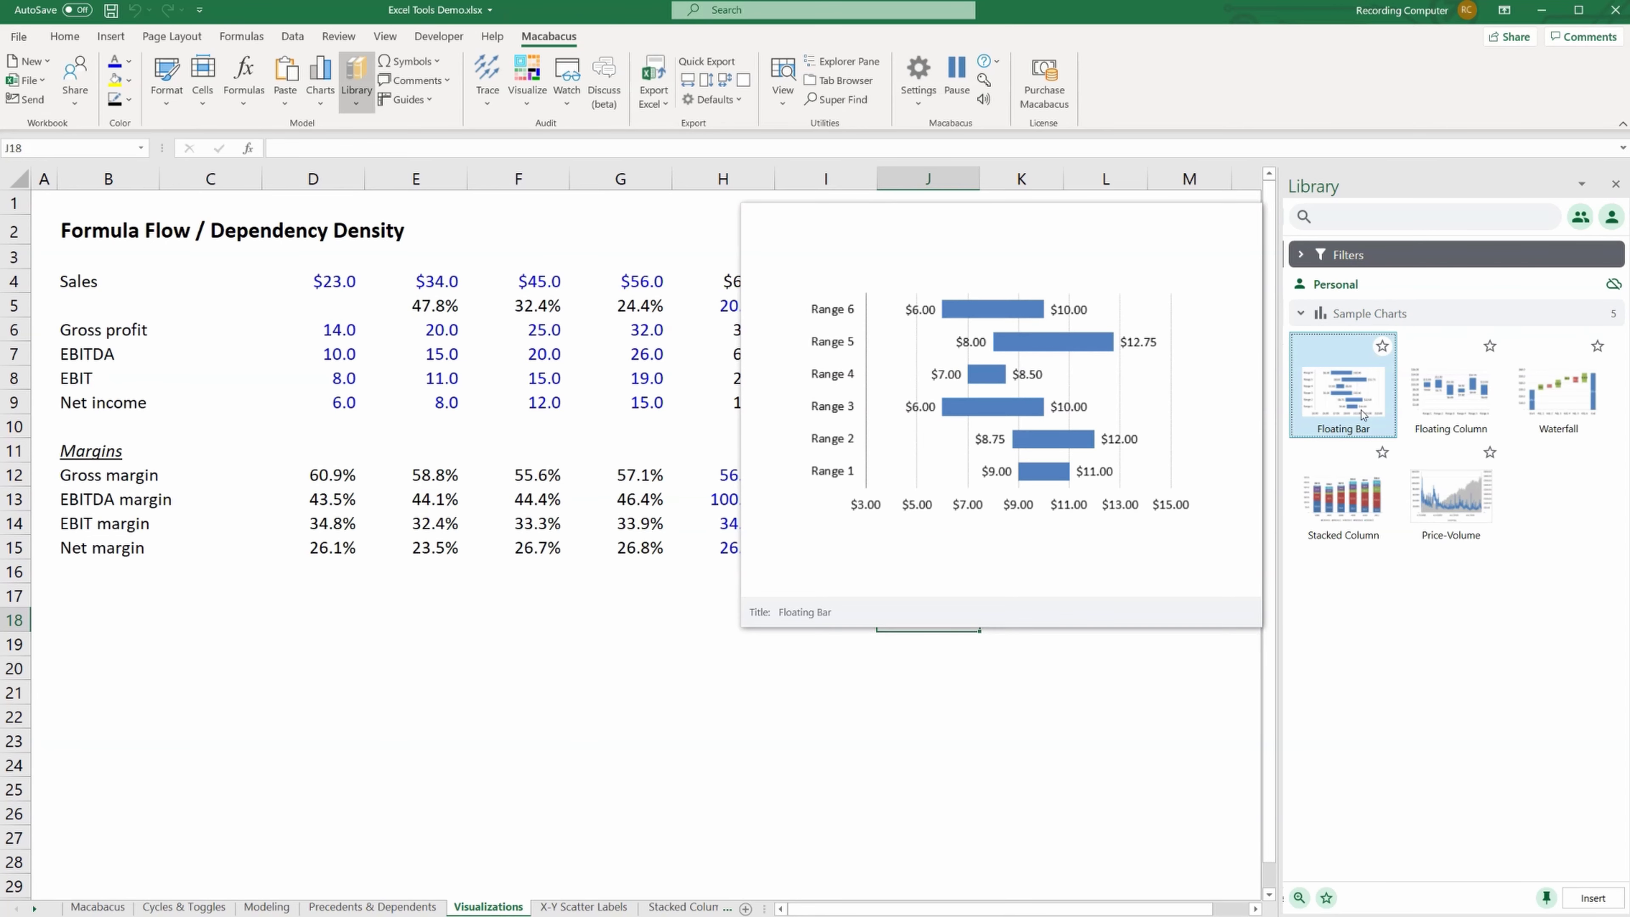
{"action": "right_click", "coordinate": [1344, 391]}
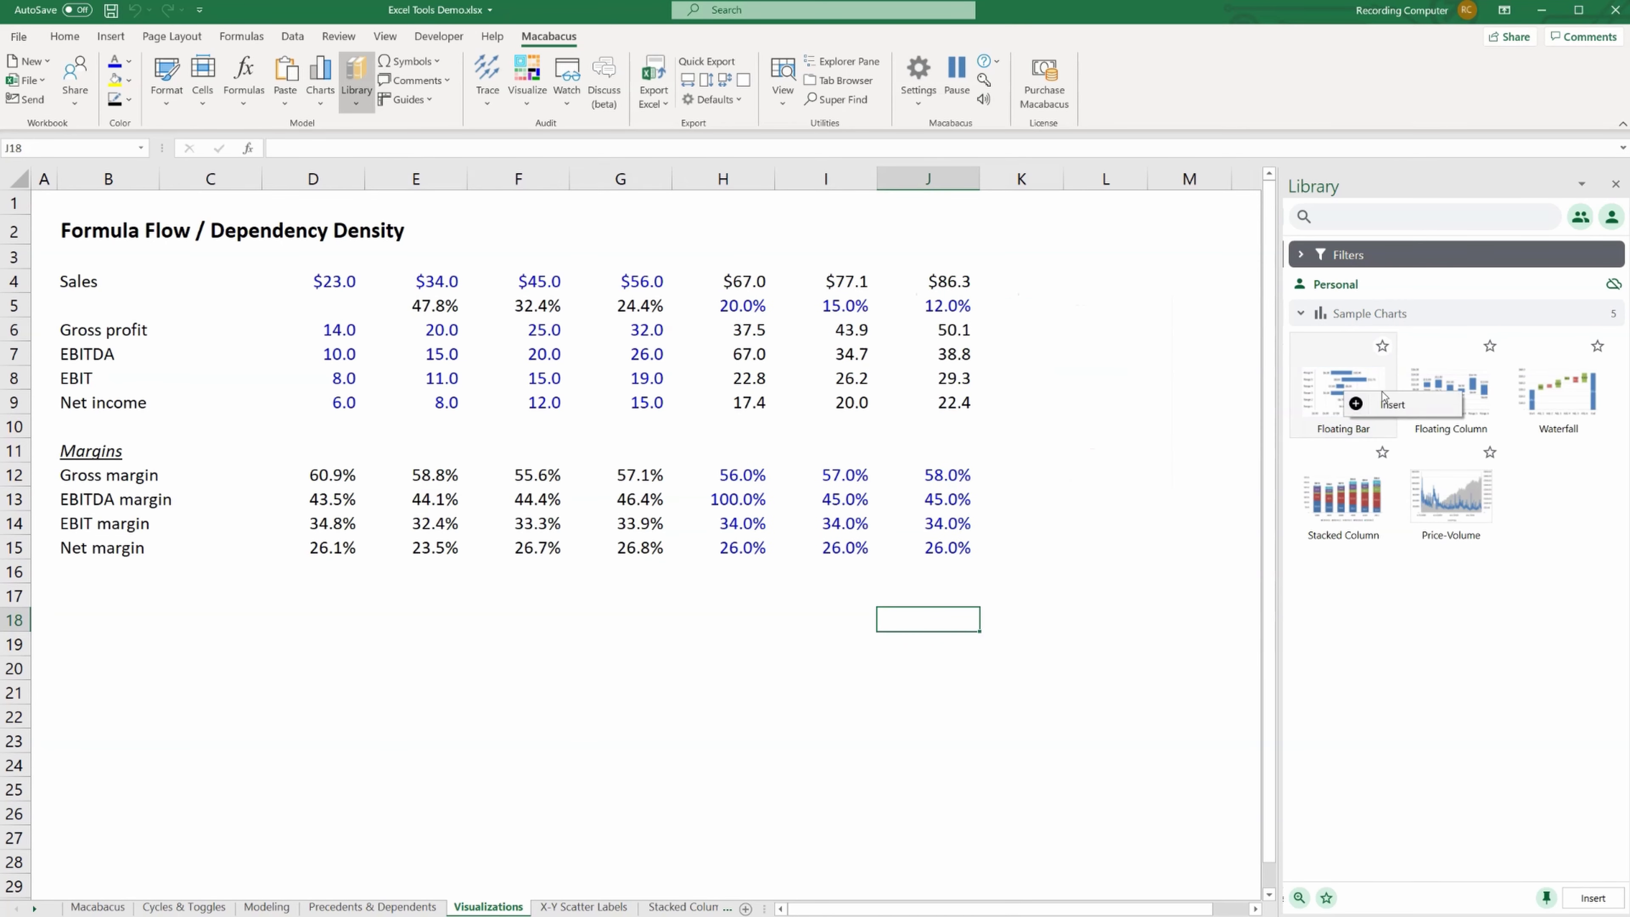
{"action": "left_click", "coordinate": [1389, 403]}
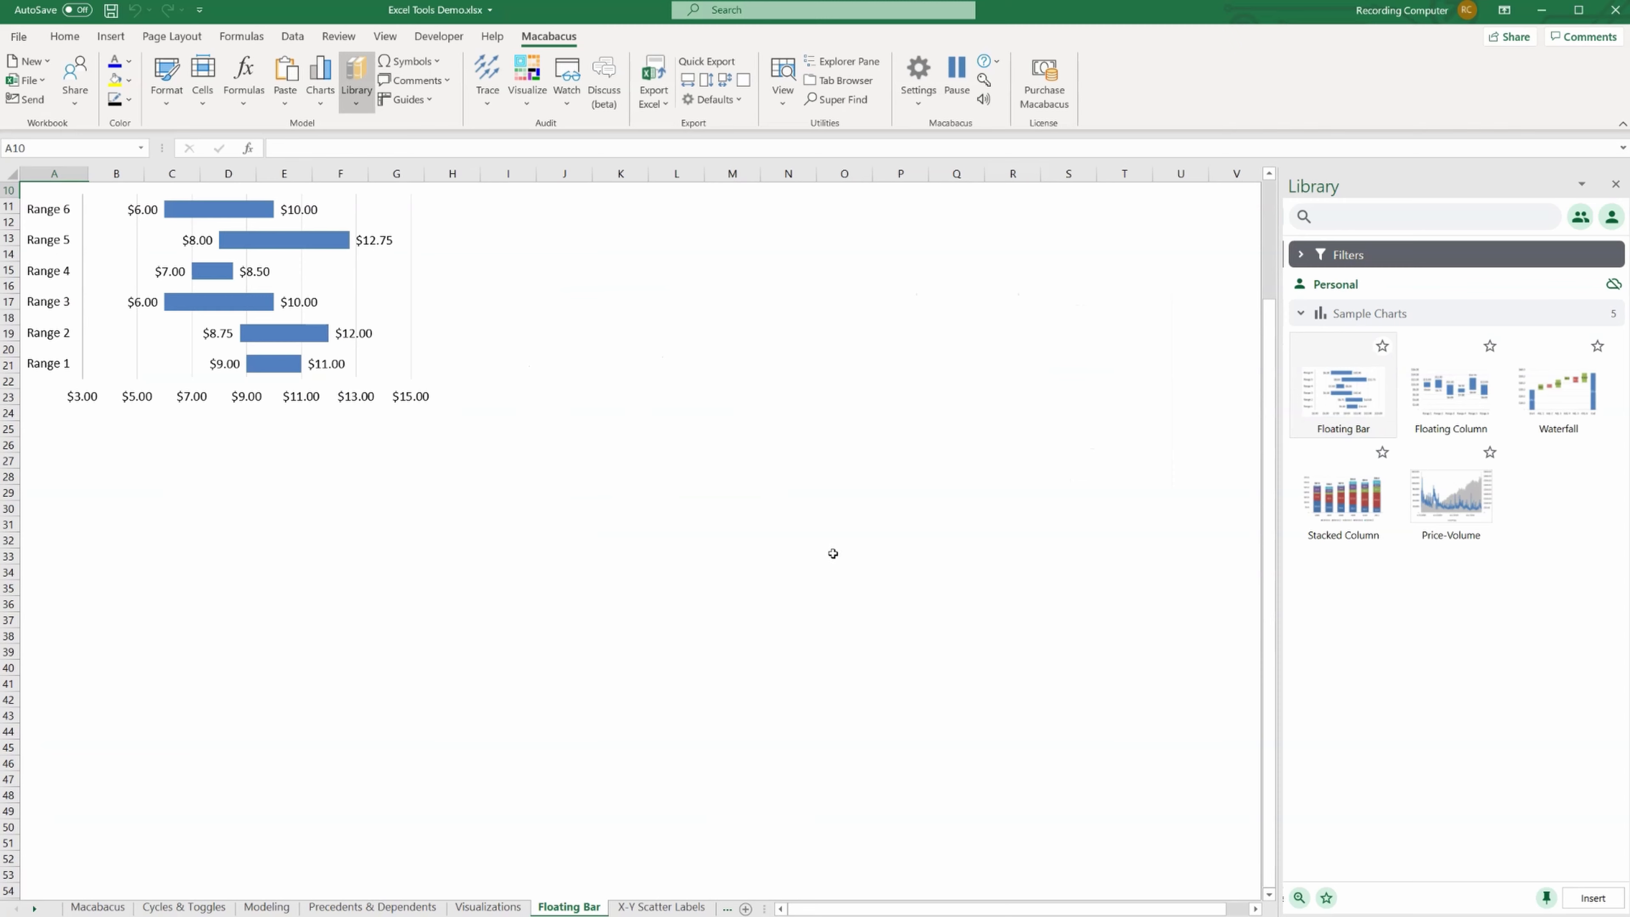
- Select the floating bar chart and drag its corner handle to enlarge it
{"action": "scroll", "coordinate": [500, 607], "scroll_direction": "up", "scroll_amount": 3}
{"action": "left_click", "coordinate": [214, 430]}
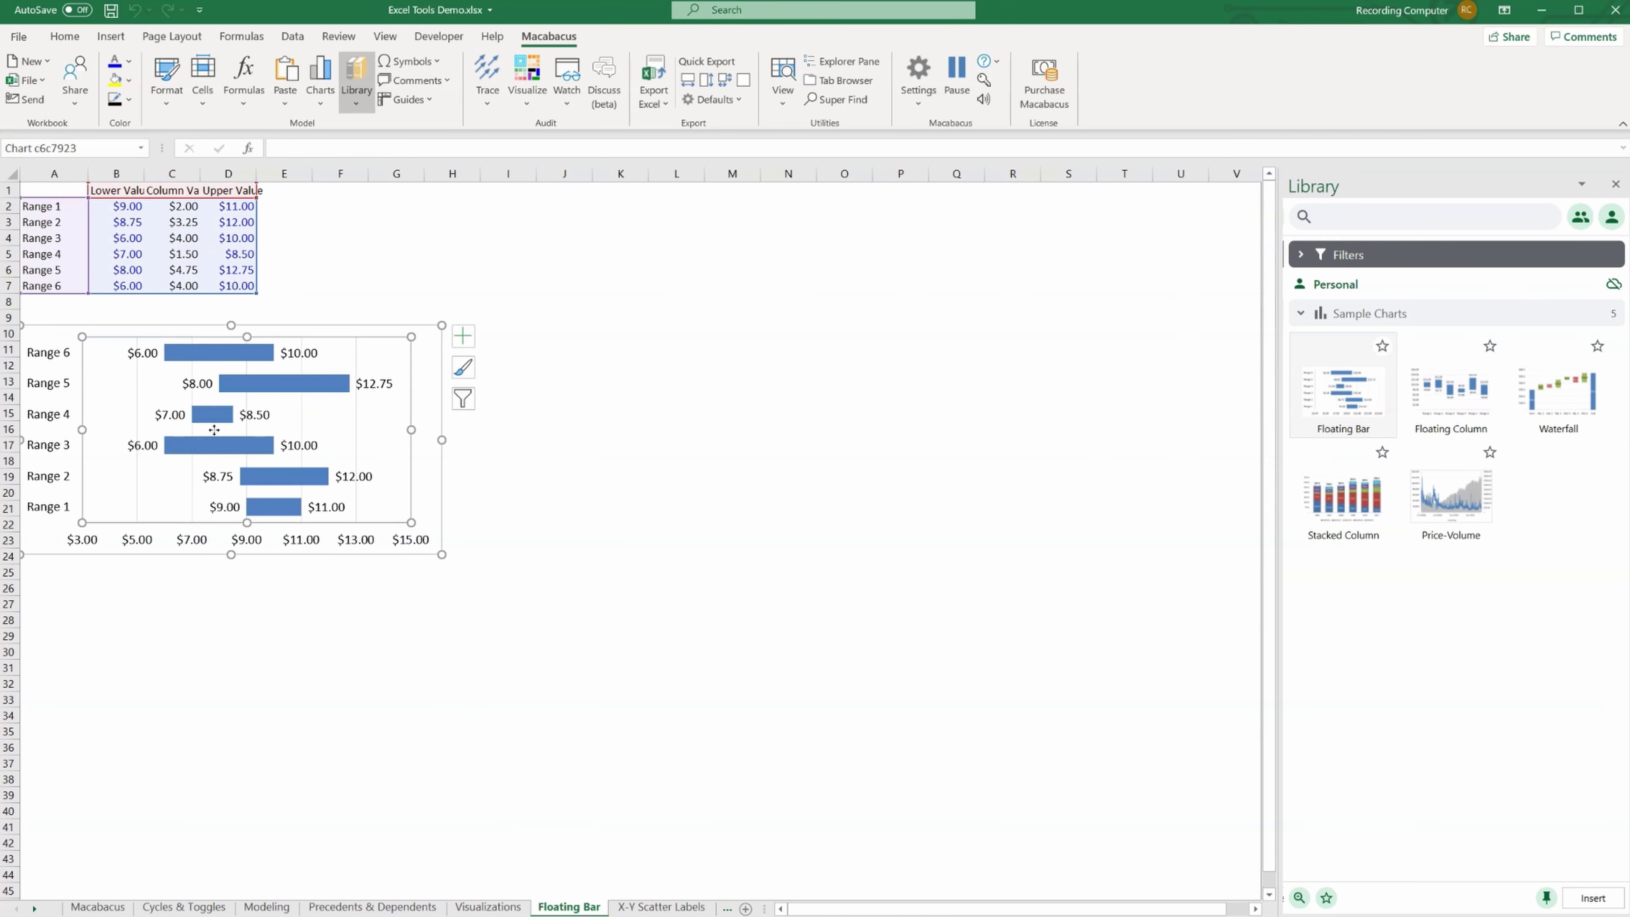
{"action": "left_click_drag", "start_coordinate": [441, 554], "coordinate": [780, 740]}
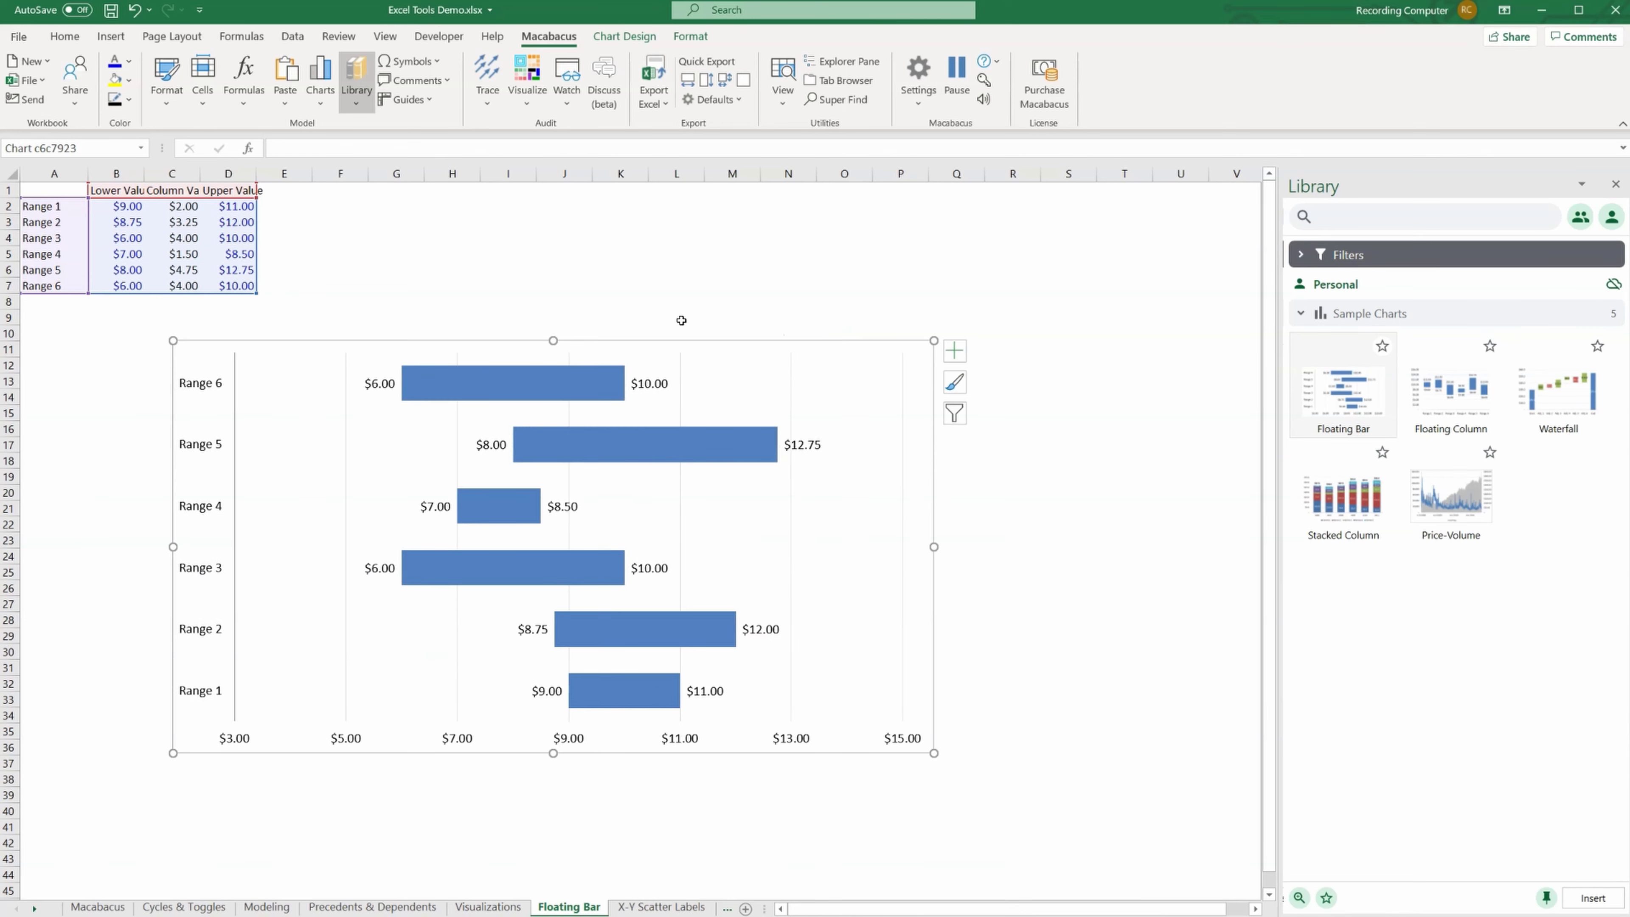
- Inspect the chart's source data: cell C5, B2:D7, the series formula, and labels A2:A7
{"action": "left_click", "coordinate": [180, 253]}
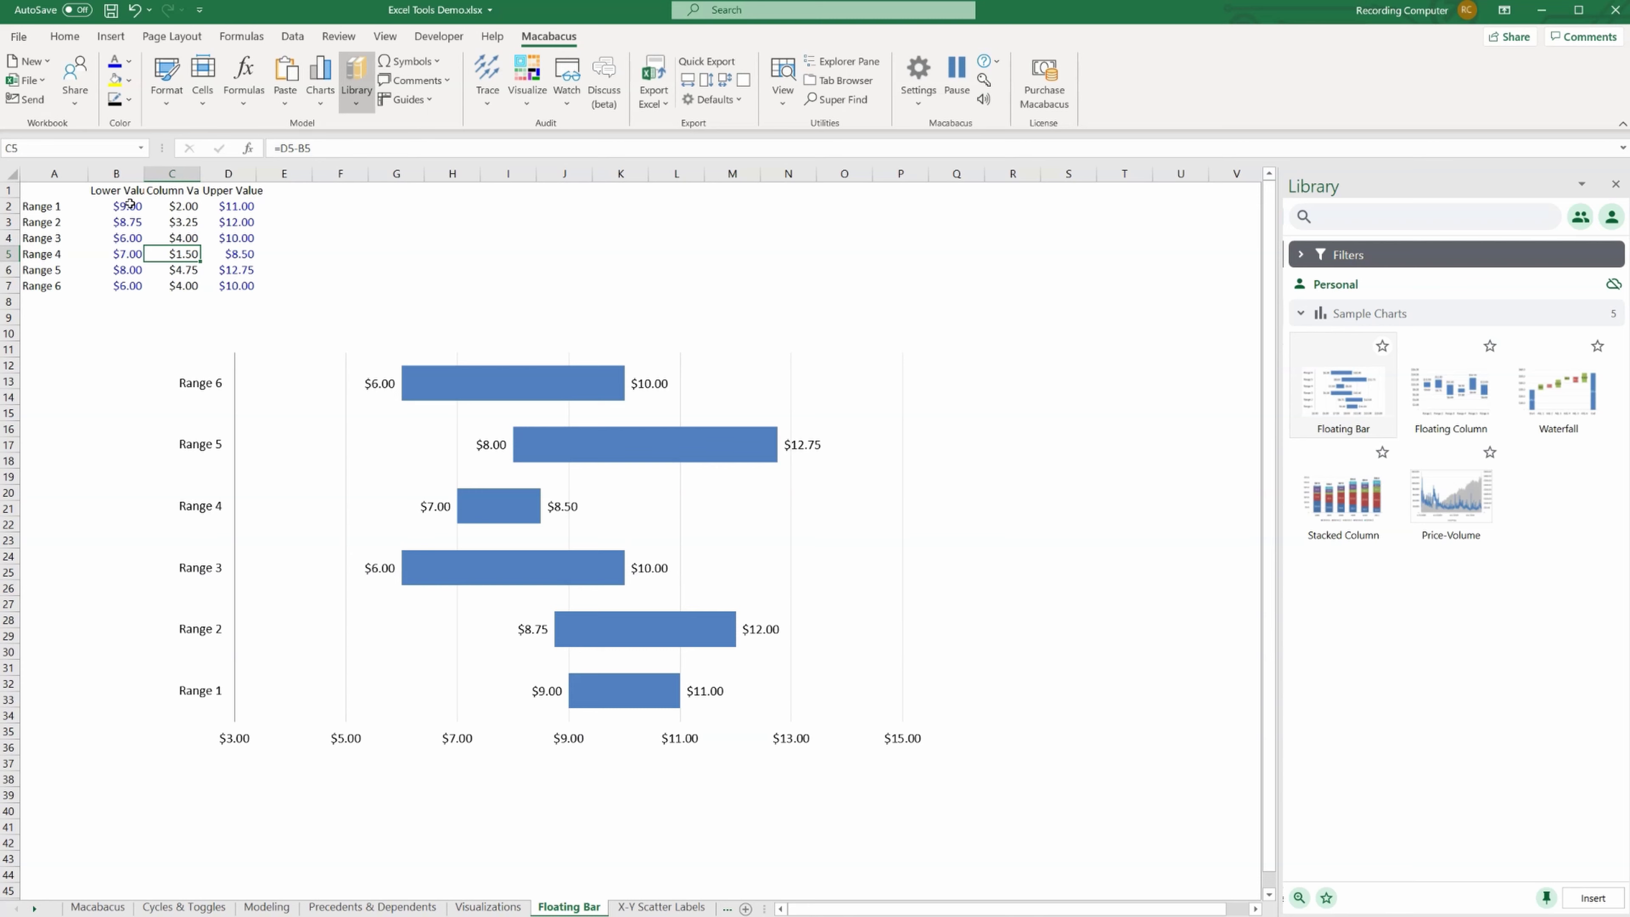
{"action": "left_click_drag", "start_coordinate": [129, 205], "coordinate": [237, 285]}
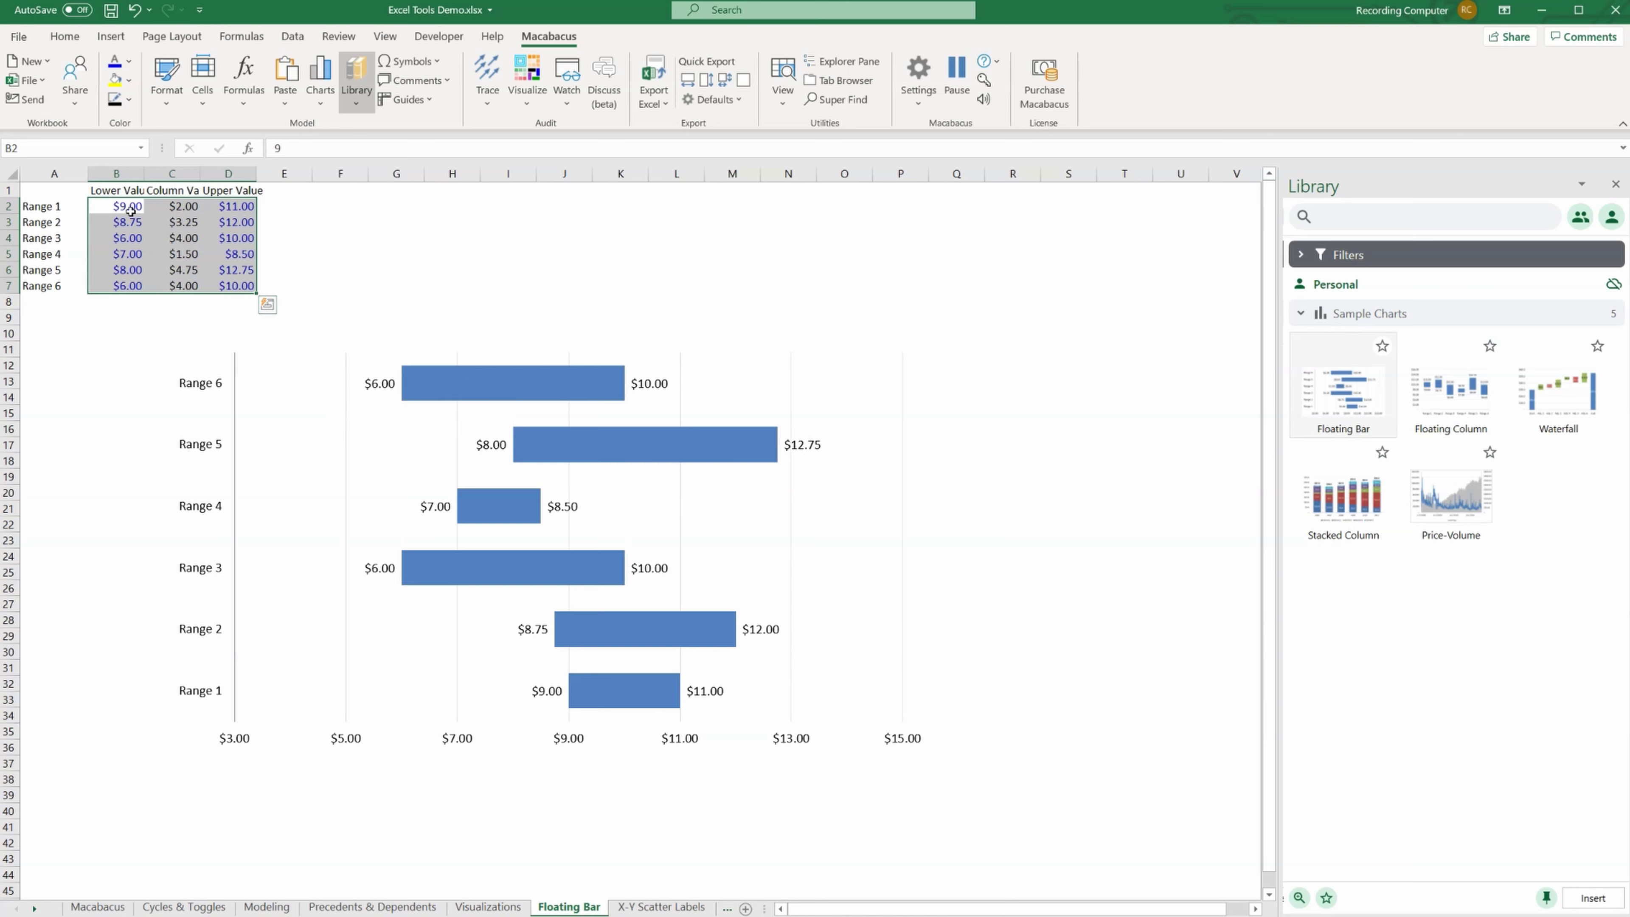
{"action": "left_click", "coordinate": [504, 450]}
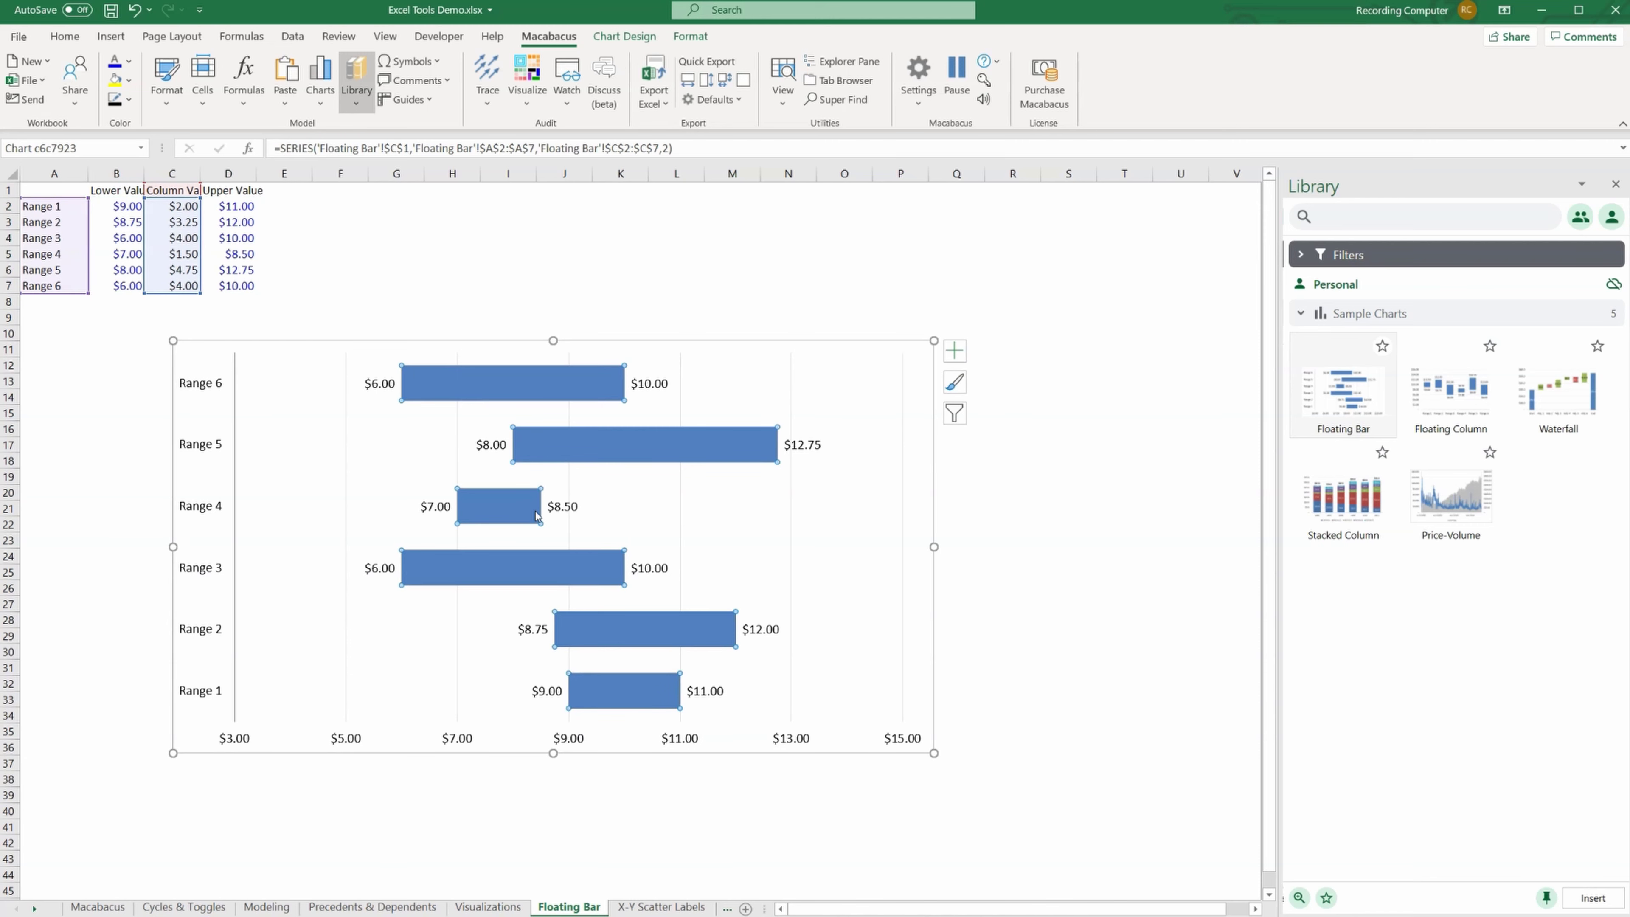
{"action": "left_click", "coordinate": [396, 302]}
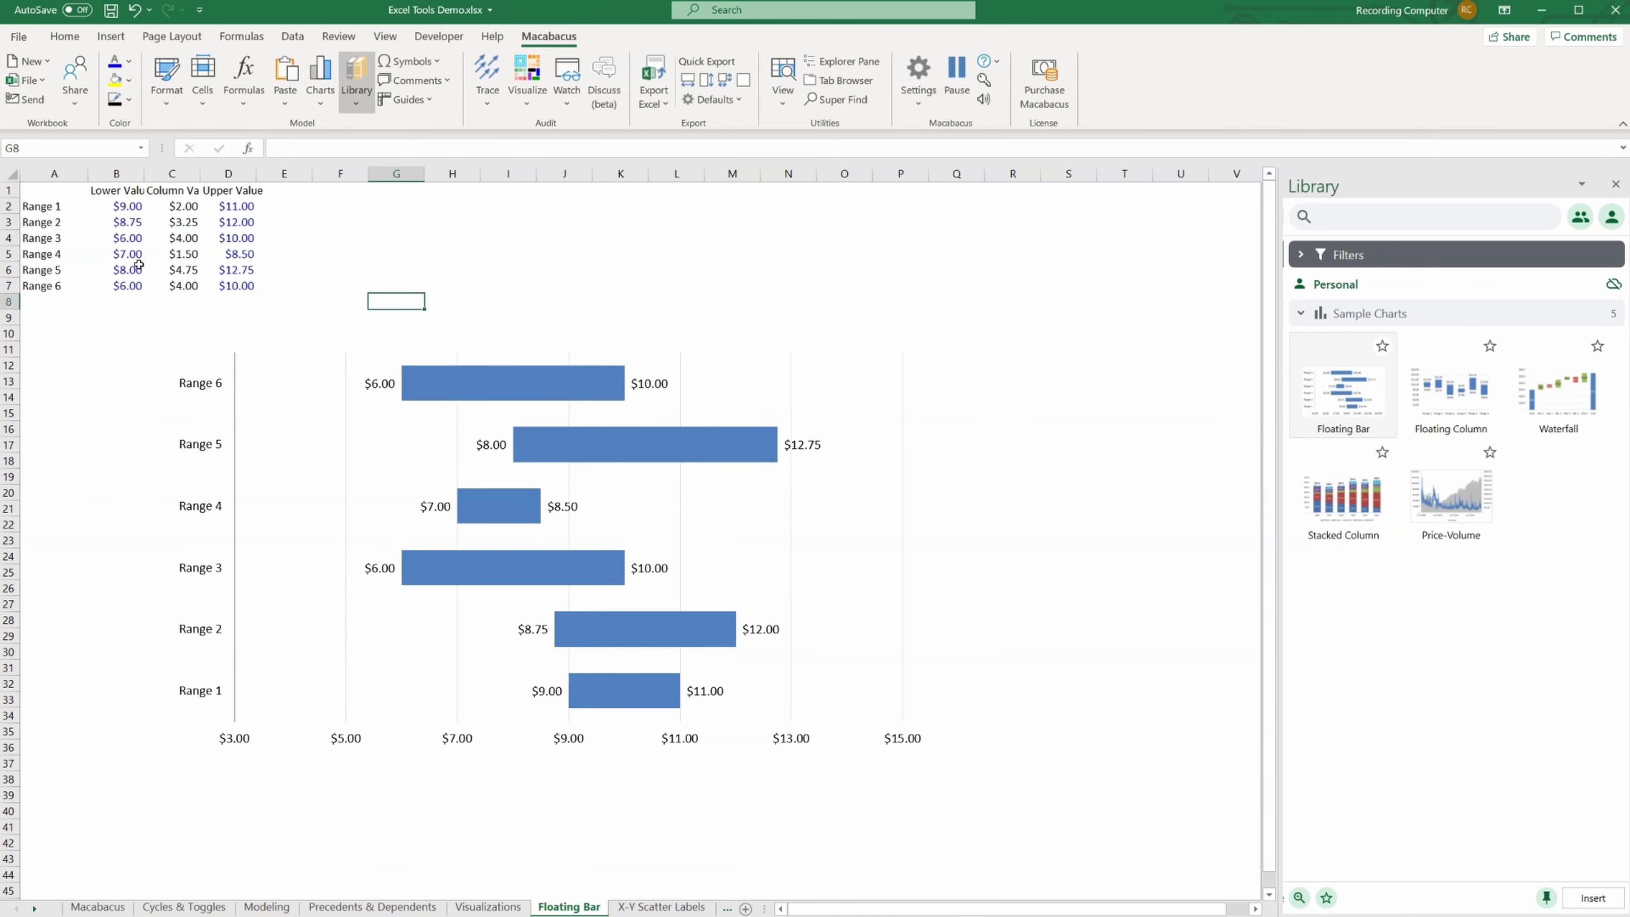
{"action": "left_click_drag", "start_coordinate": [143, 208], "coordinate": [133, 299]}
{"action": "left_click_drag", "start_coordinate": [232, 207], "coordinate": [235, 286]}
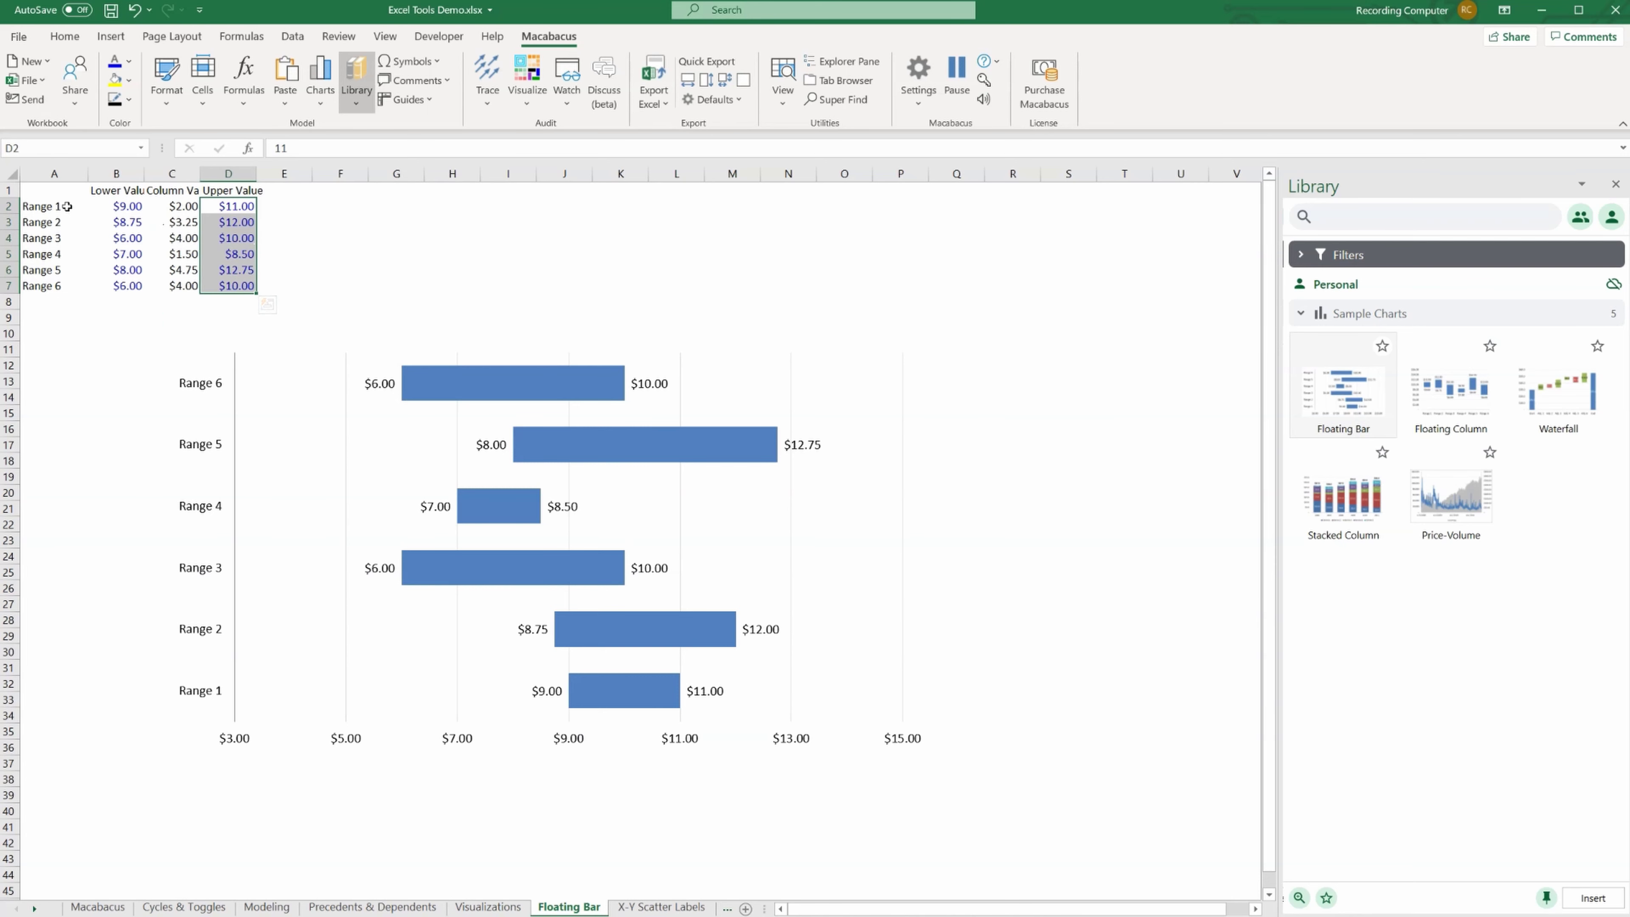
{"action": "left_click_drag", "start_coordinate": [65, 206], "coordinate": [74, 299]}
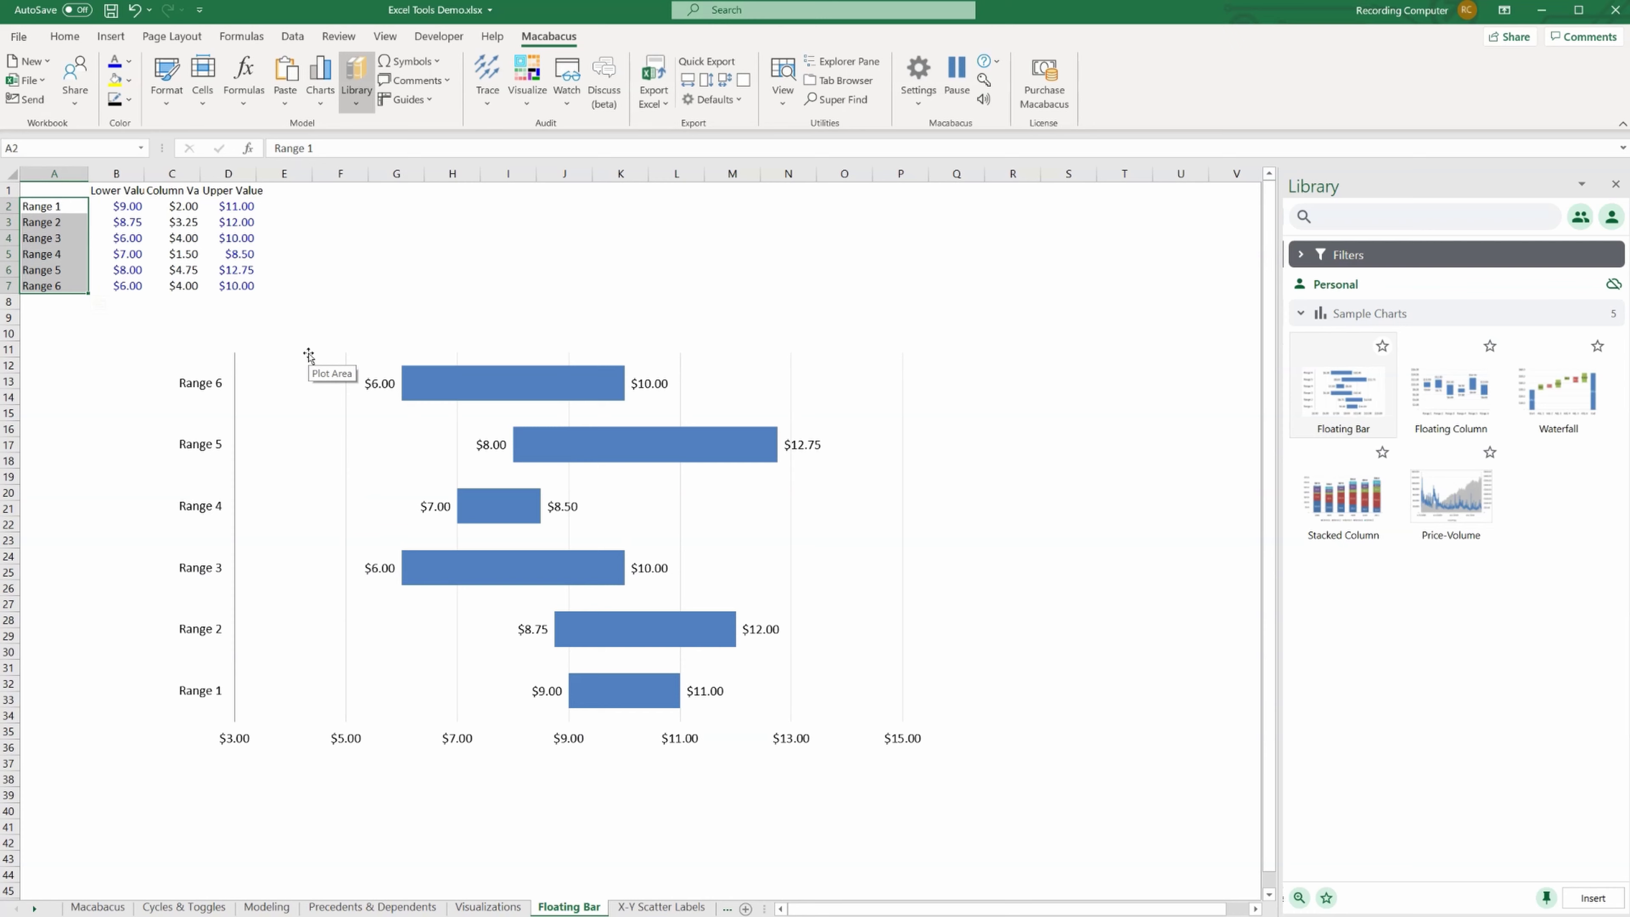
{"action": "mouse_move", "coordinate": [1489, 404]}
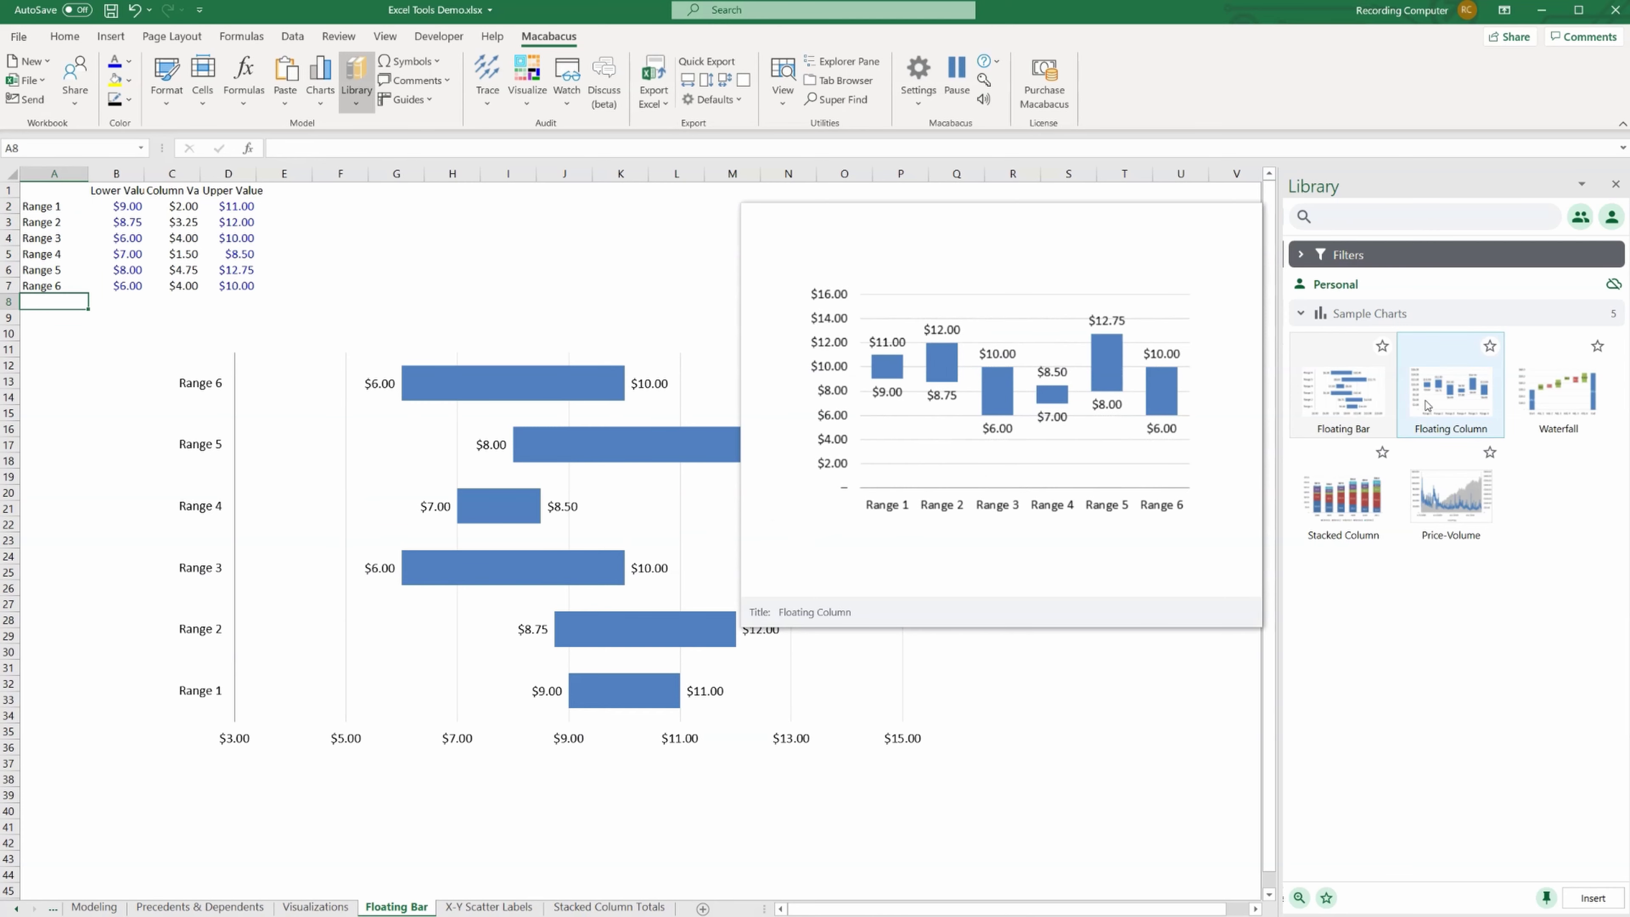
{"action": "mouse_move", "coordinate": [1405, 522]}
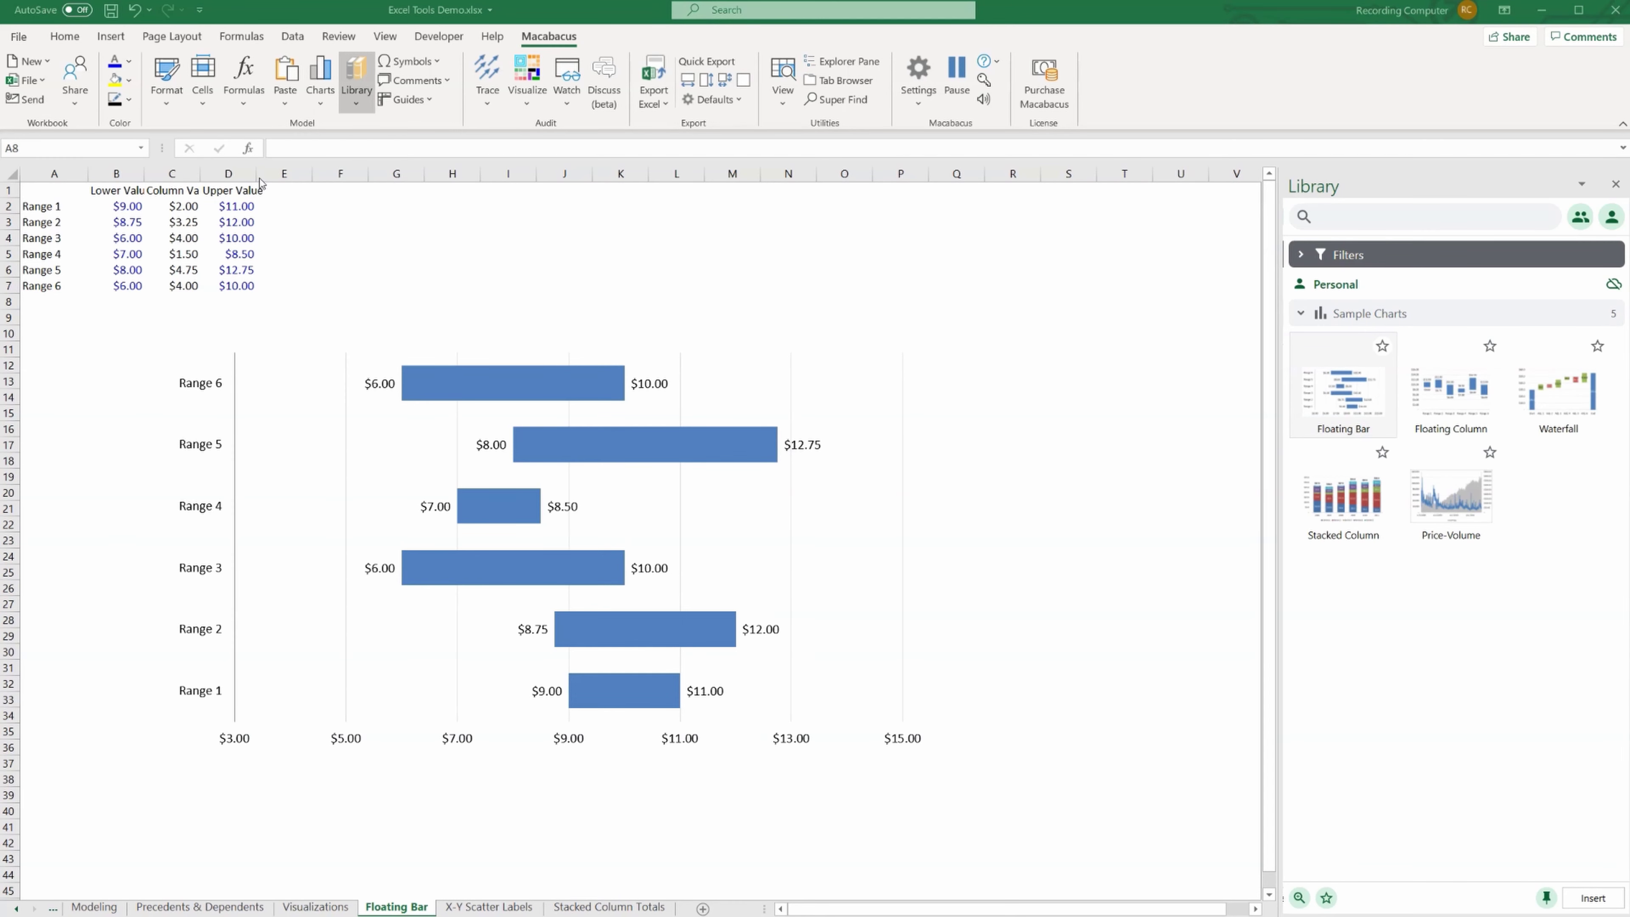
- Start a Quick Charts Football Field Chart, keeping the stat line Solid with its colour unchanged
{"action": "left_click", "coordinate": [323, 105]}
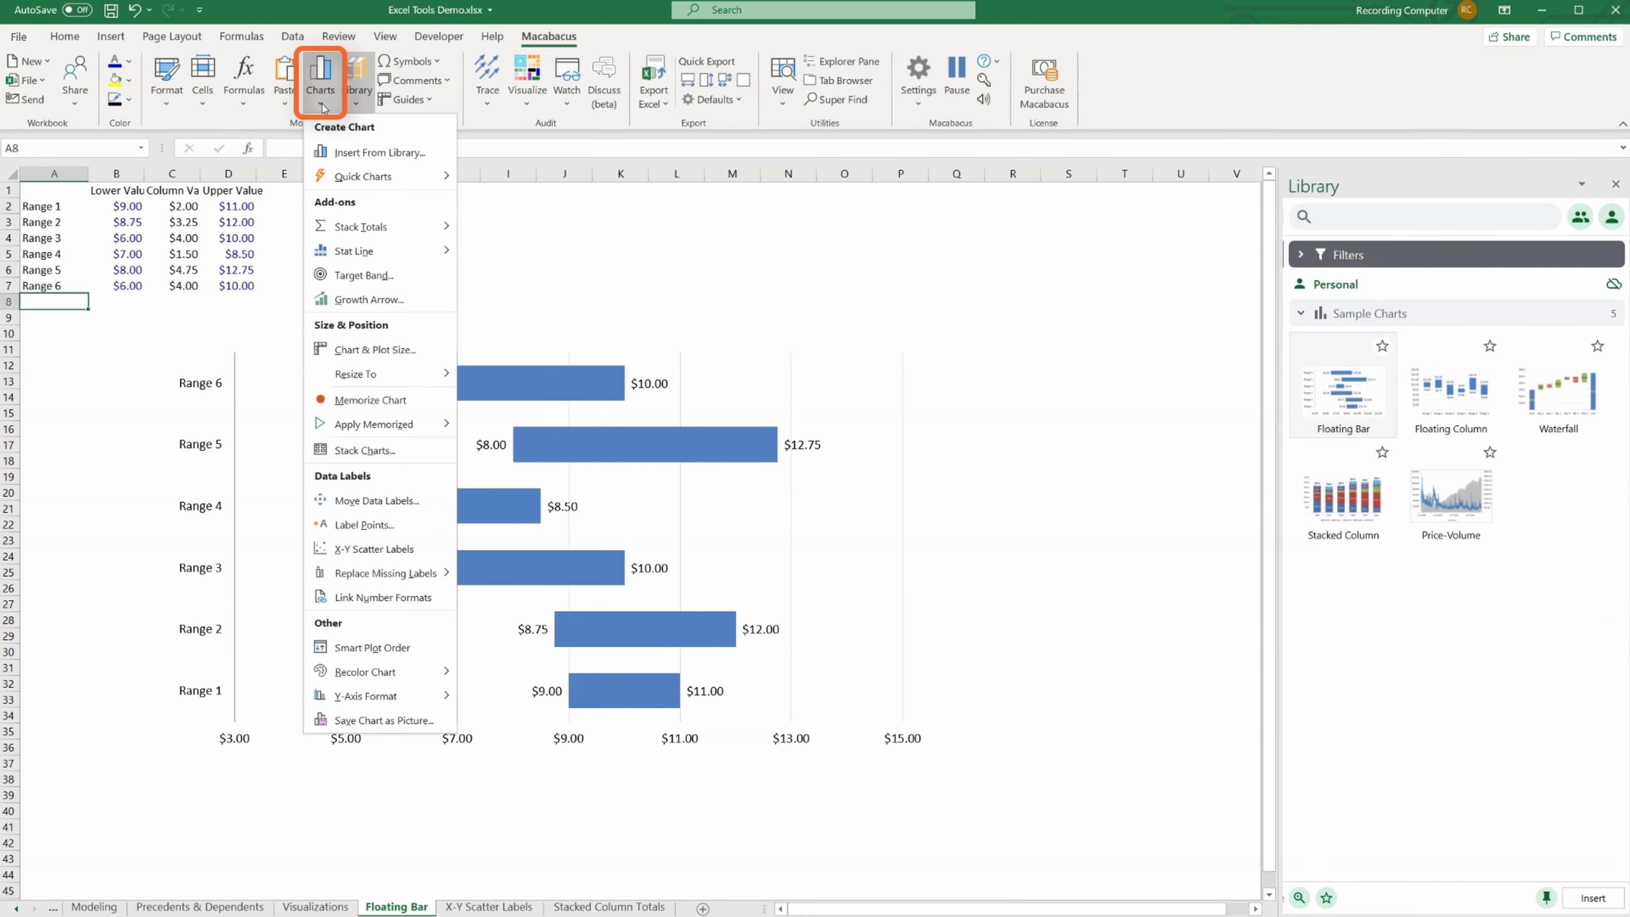
{"action": "mouse_move", "coordinate": [348, 177]}
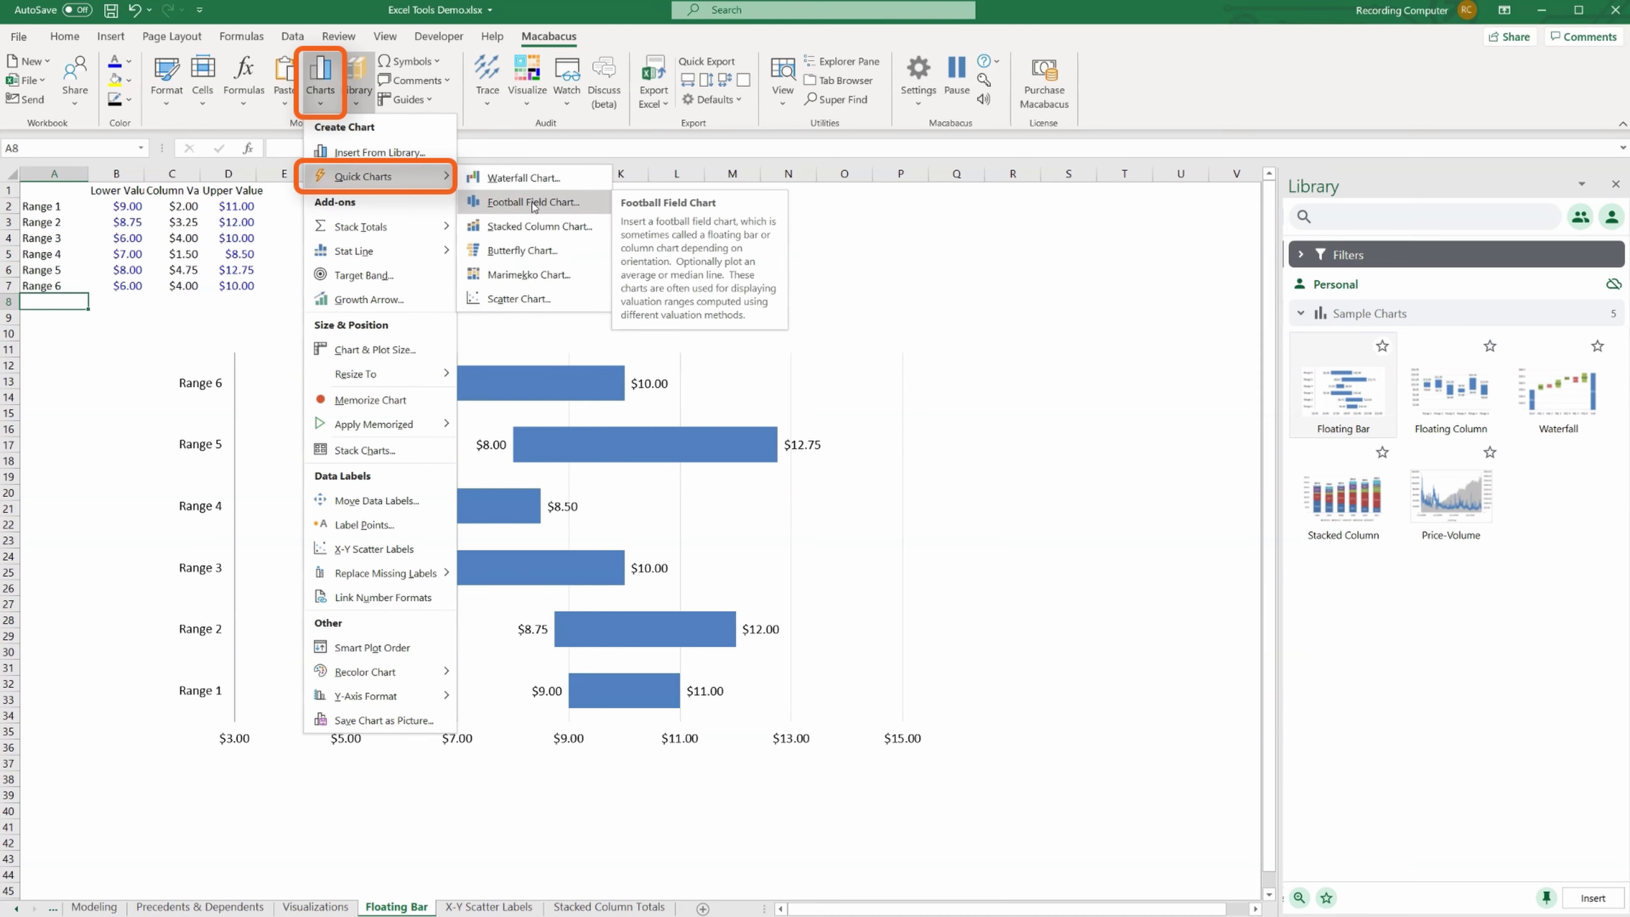
{"action": "left_click", "coordinate": [518, 205]}
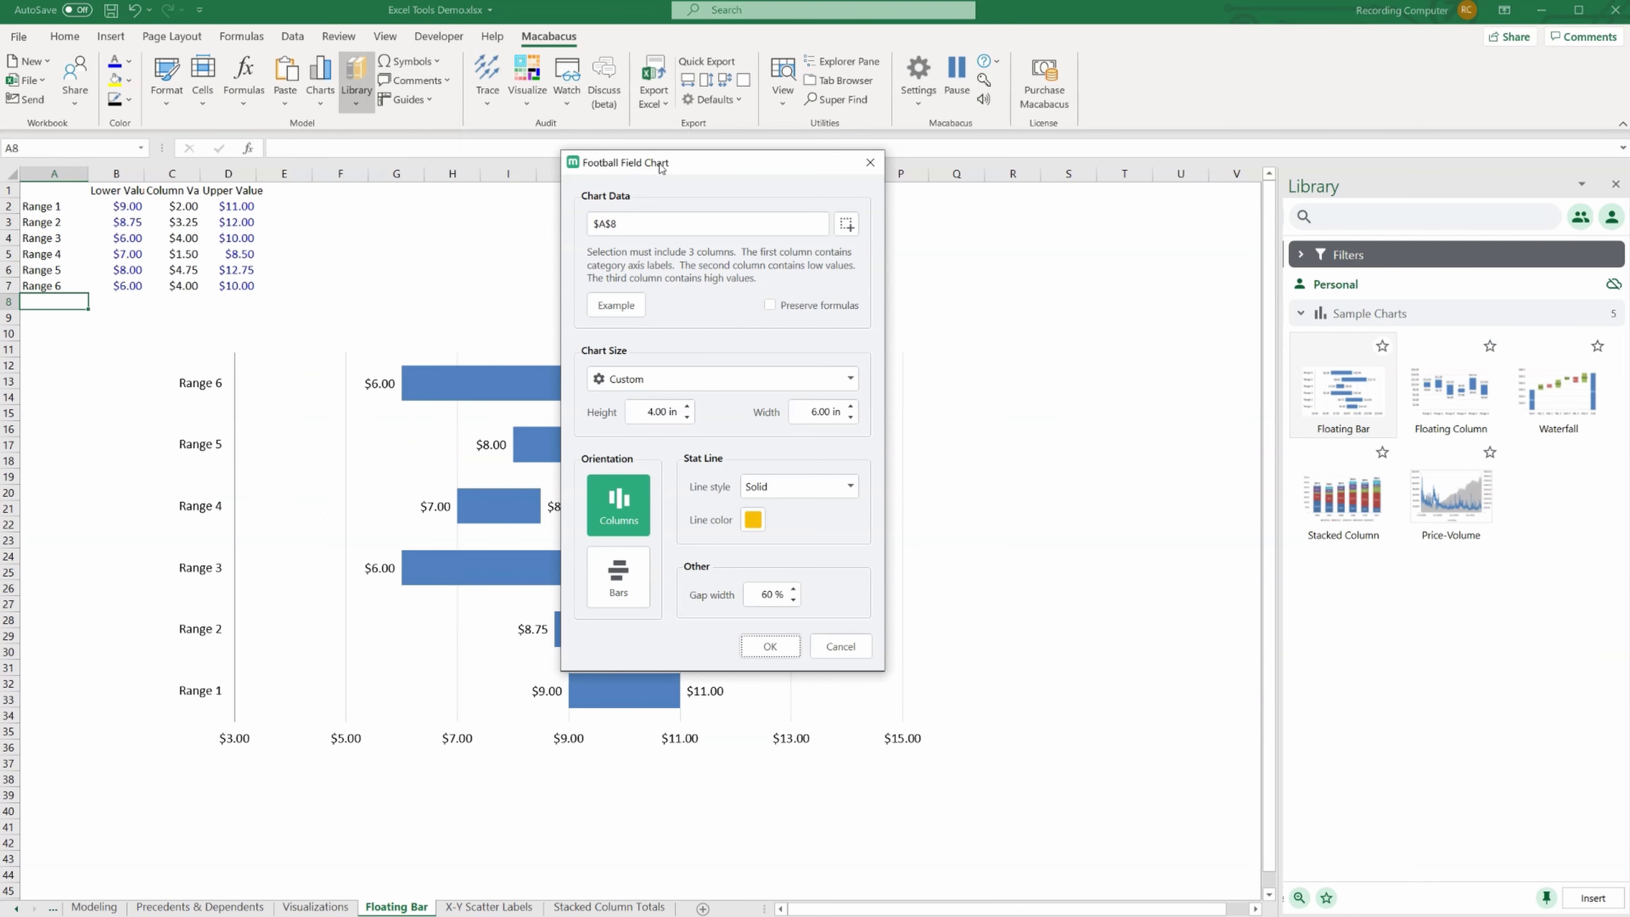
{"action": "left_click_drag", "start_coordinate": [663, 168], "coordinate": [932, 154]}
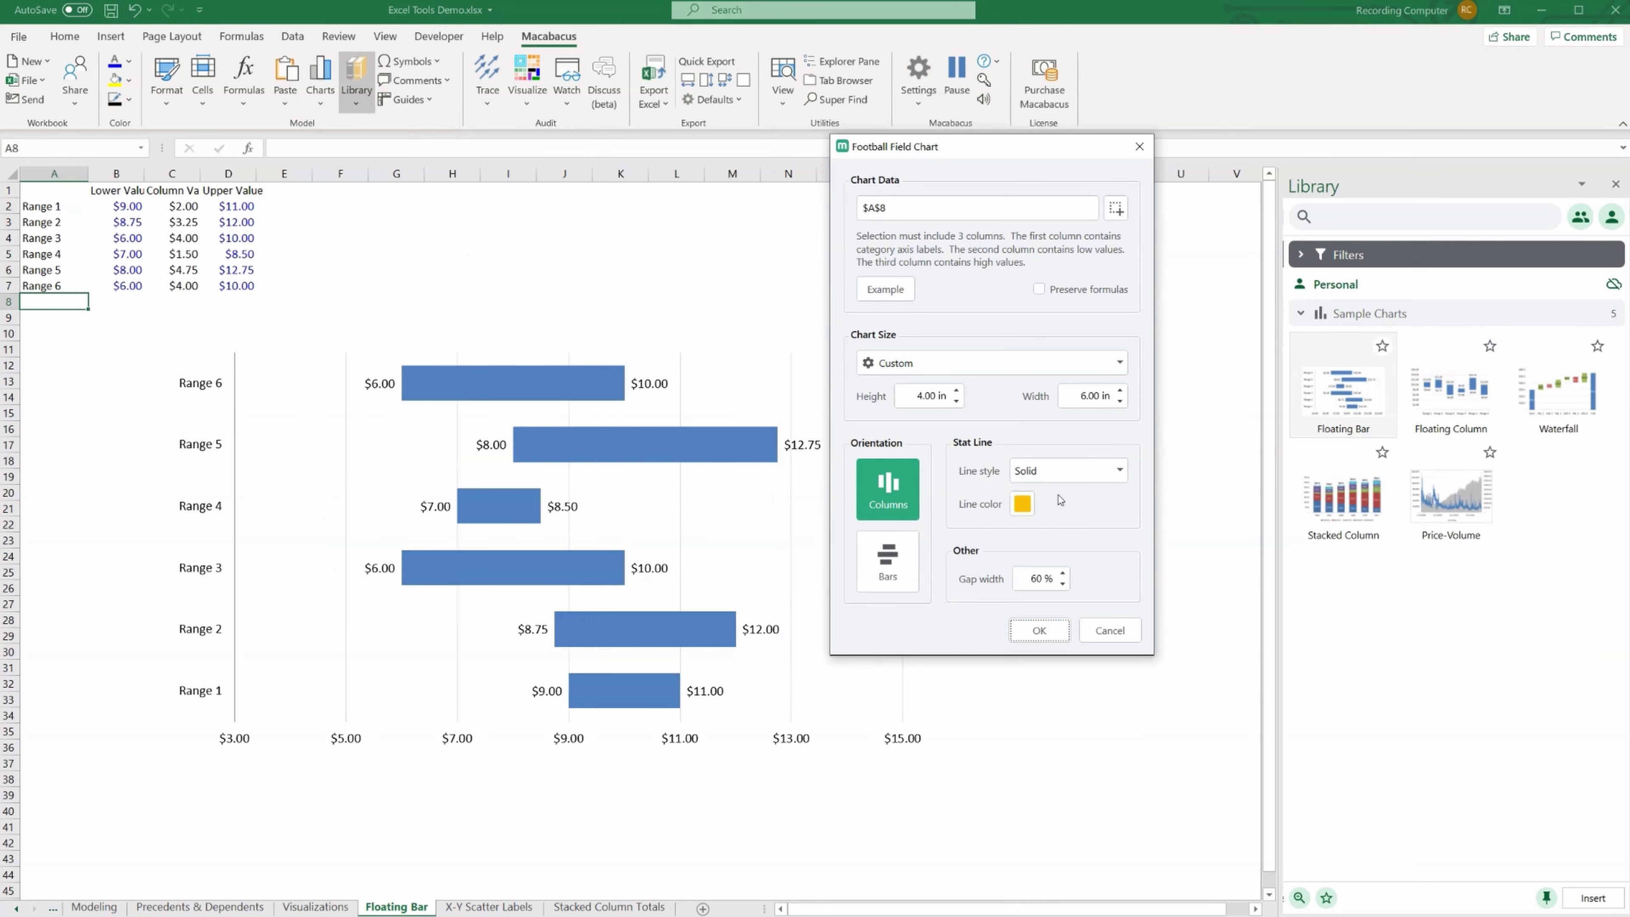
{"action": "left_click", "coordinate": [1049, 158]}
{"action": "left_click", "coordinate": [1076, 474]}
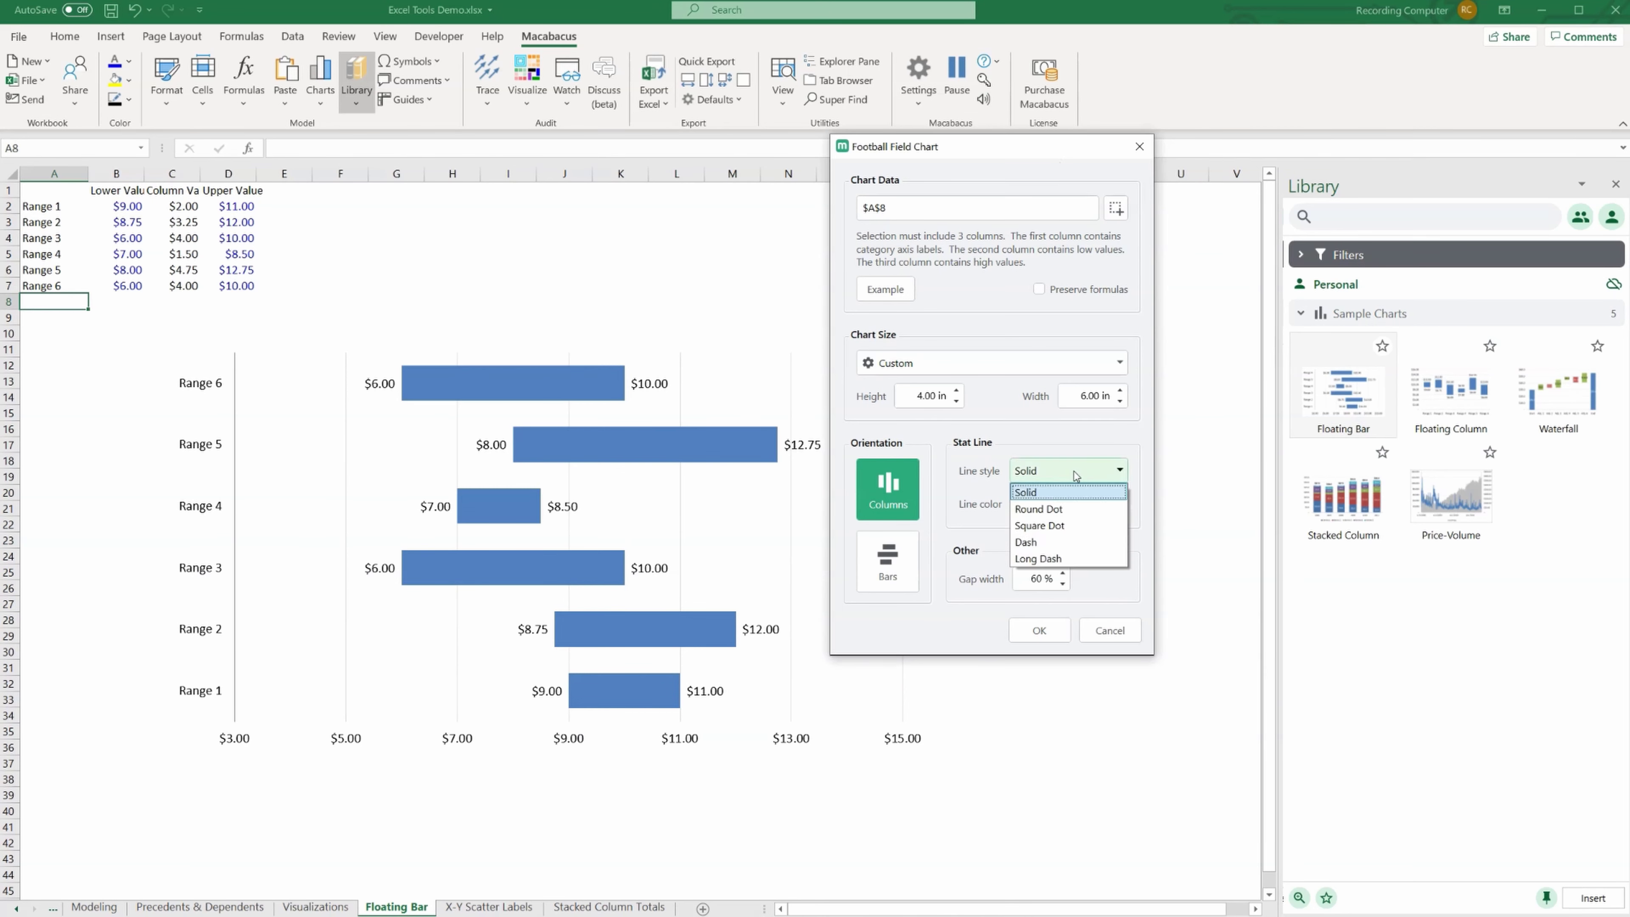
{"action": "left_click", "coordinate": [1079, 495]}
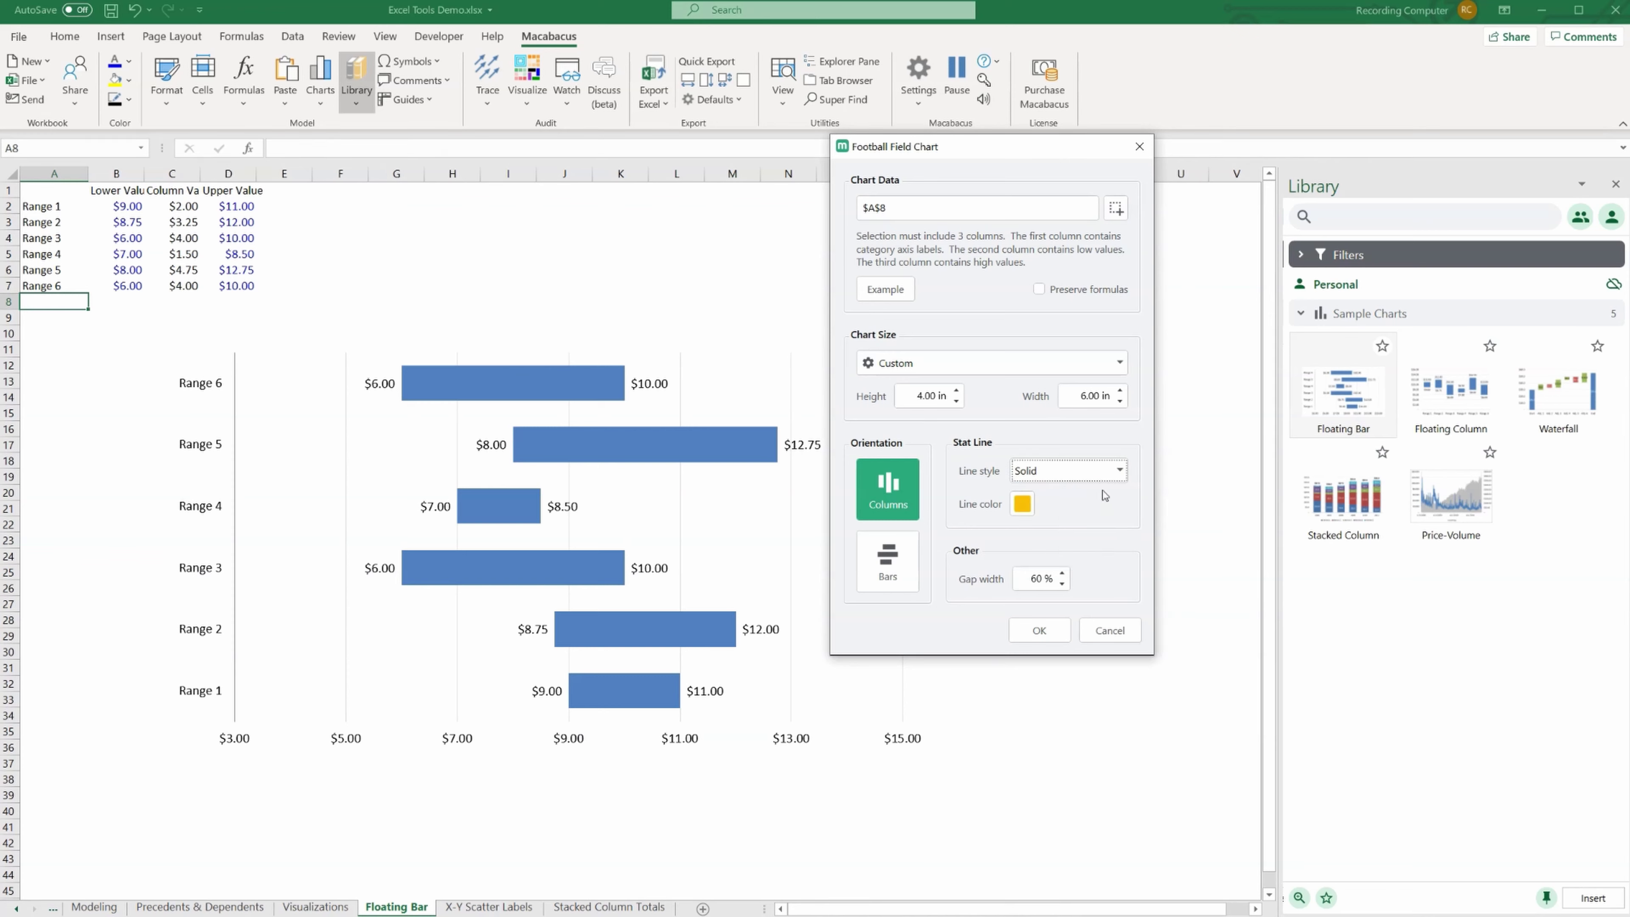
{"action": "left_click", "coordinate": [1081, 473]}
{"action": "left_click", "coordinate": [1082, 474]}
{"action": "left_click", "coordinate": [1026, 506]}
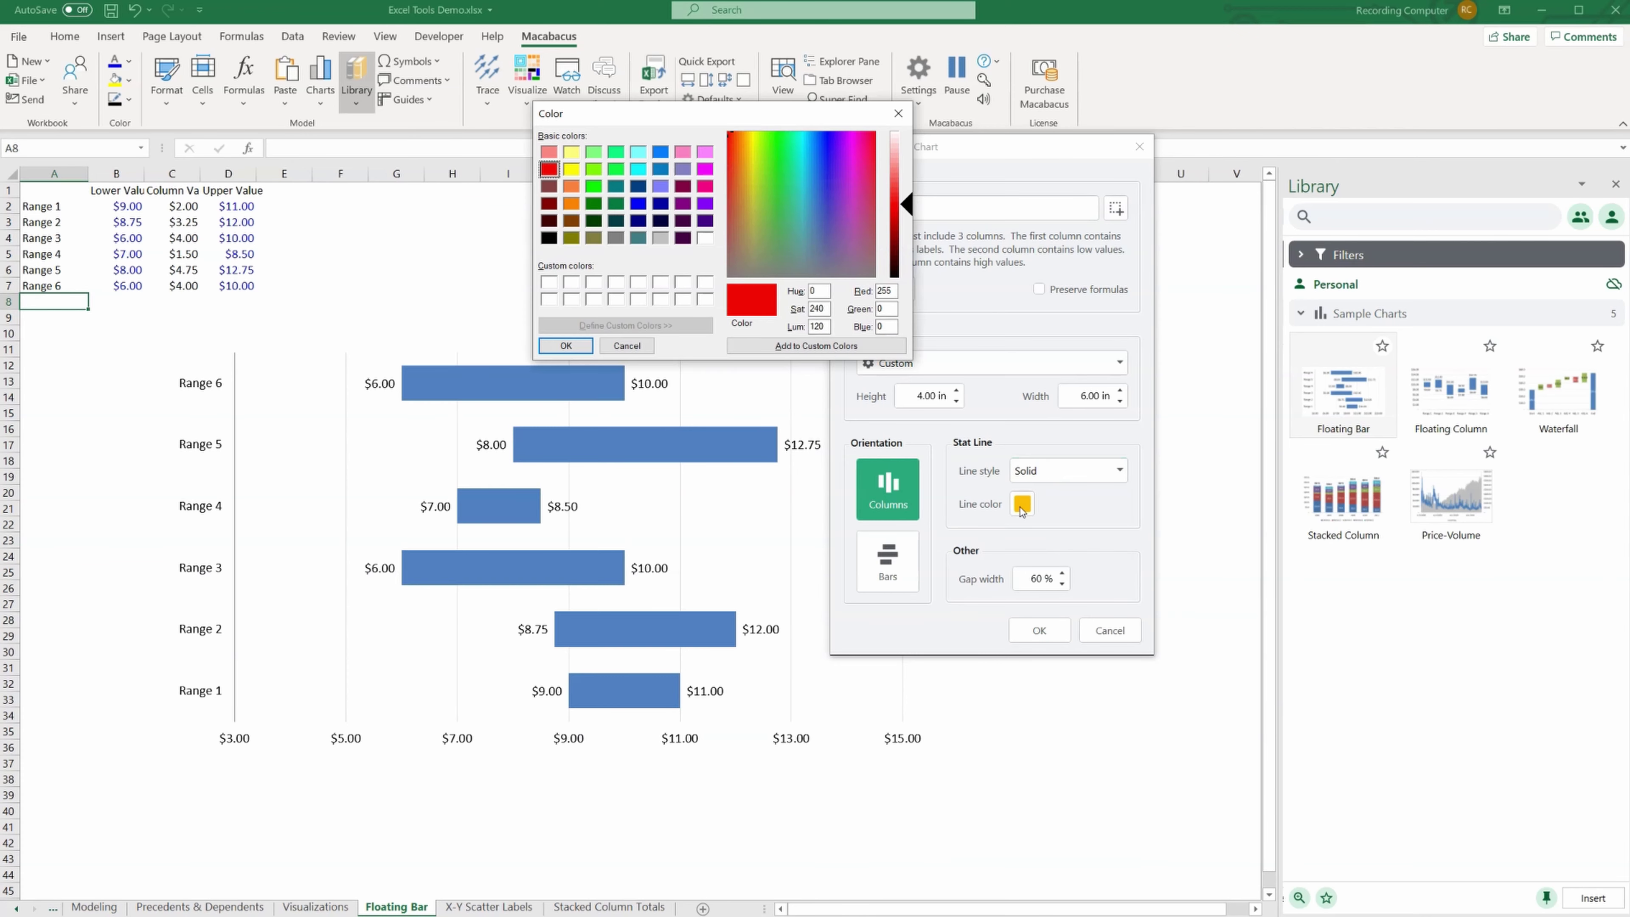
{"action": "left_click", "coordinate": [634, 347]}
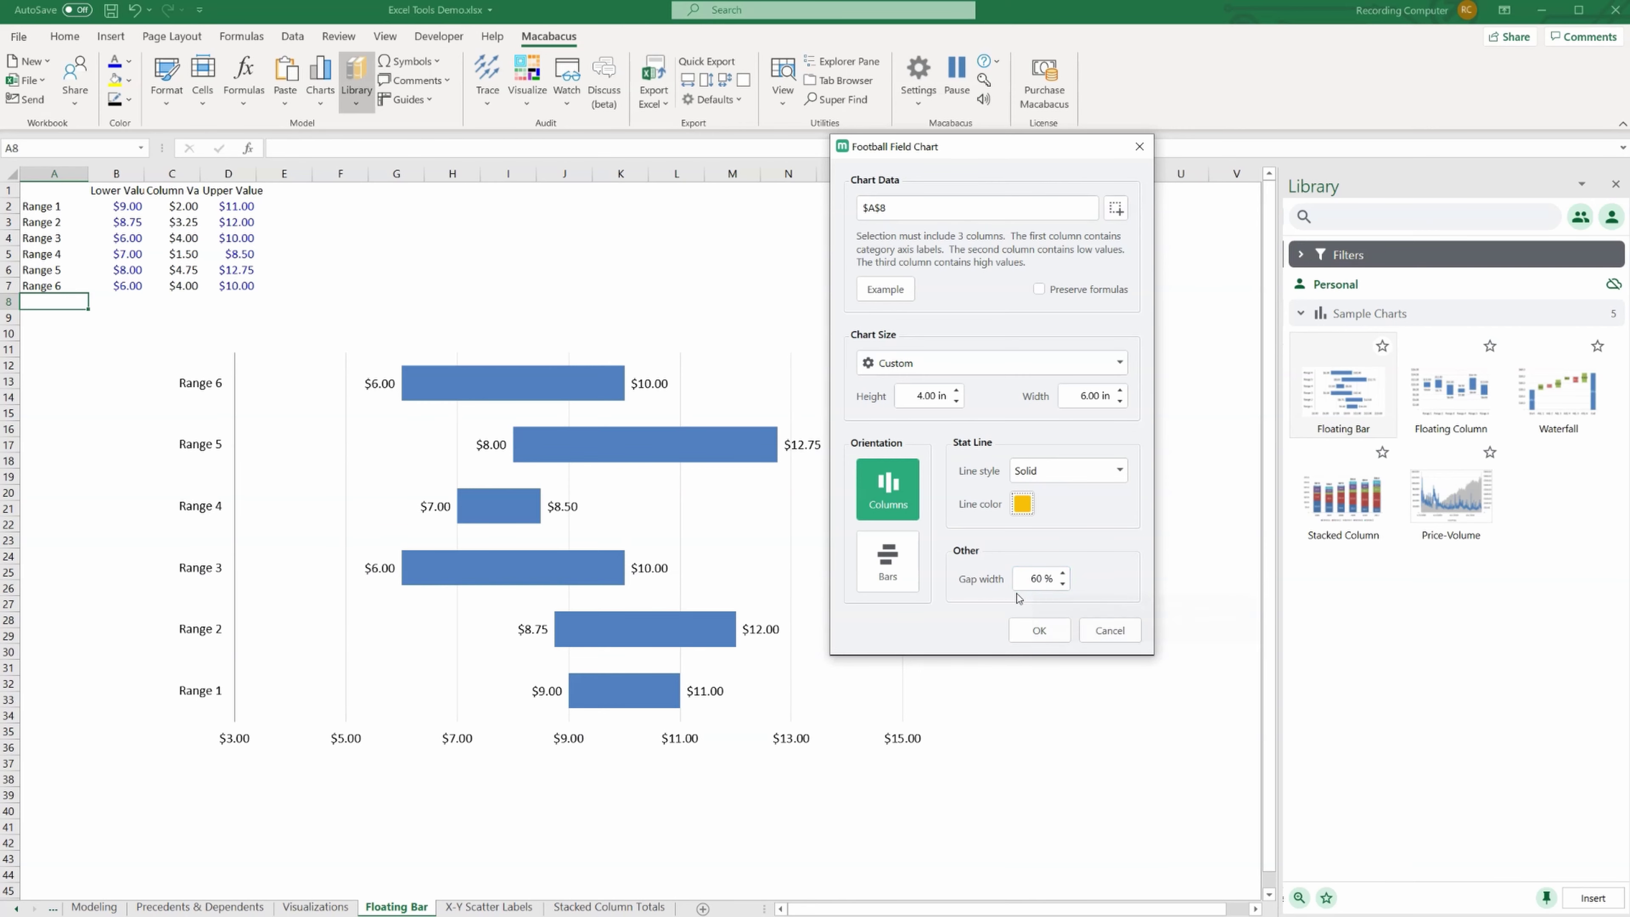
- Generate example Low/High data and create the football field chart with its average line
{"action": "left_click", "coordinate": [890, 291]}
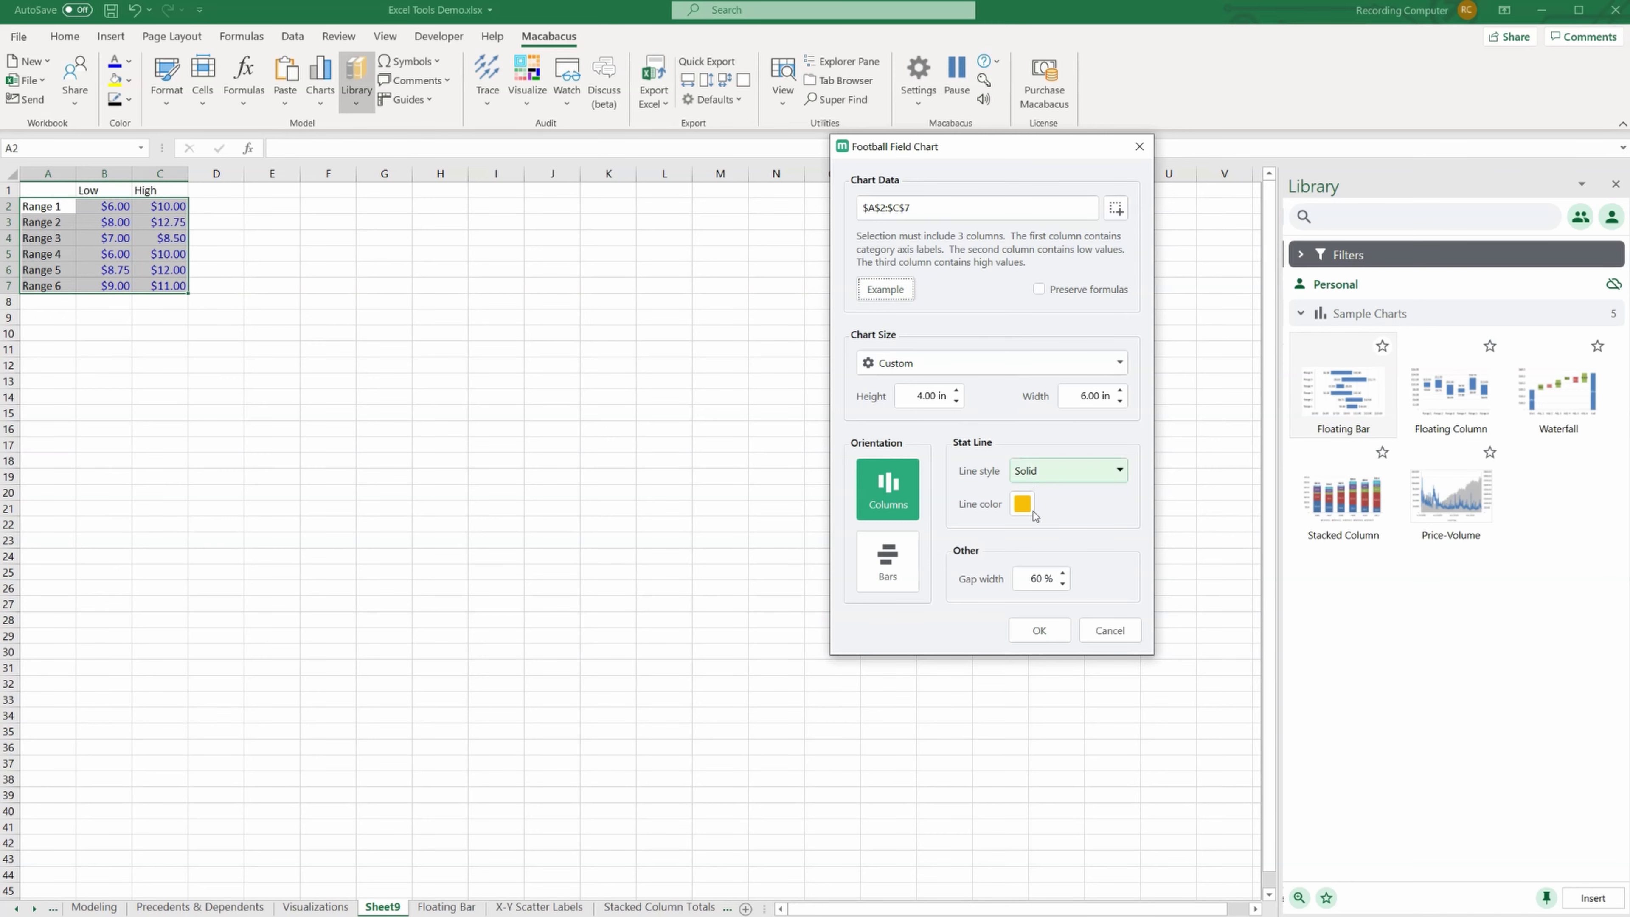
{"action": "left_click", "coordinate": [1038, 630]}
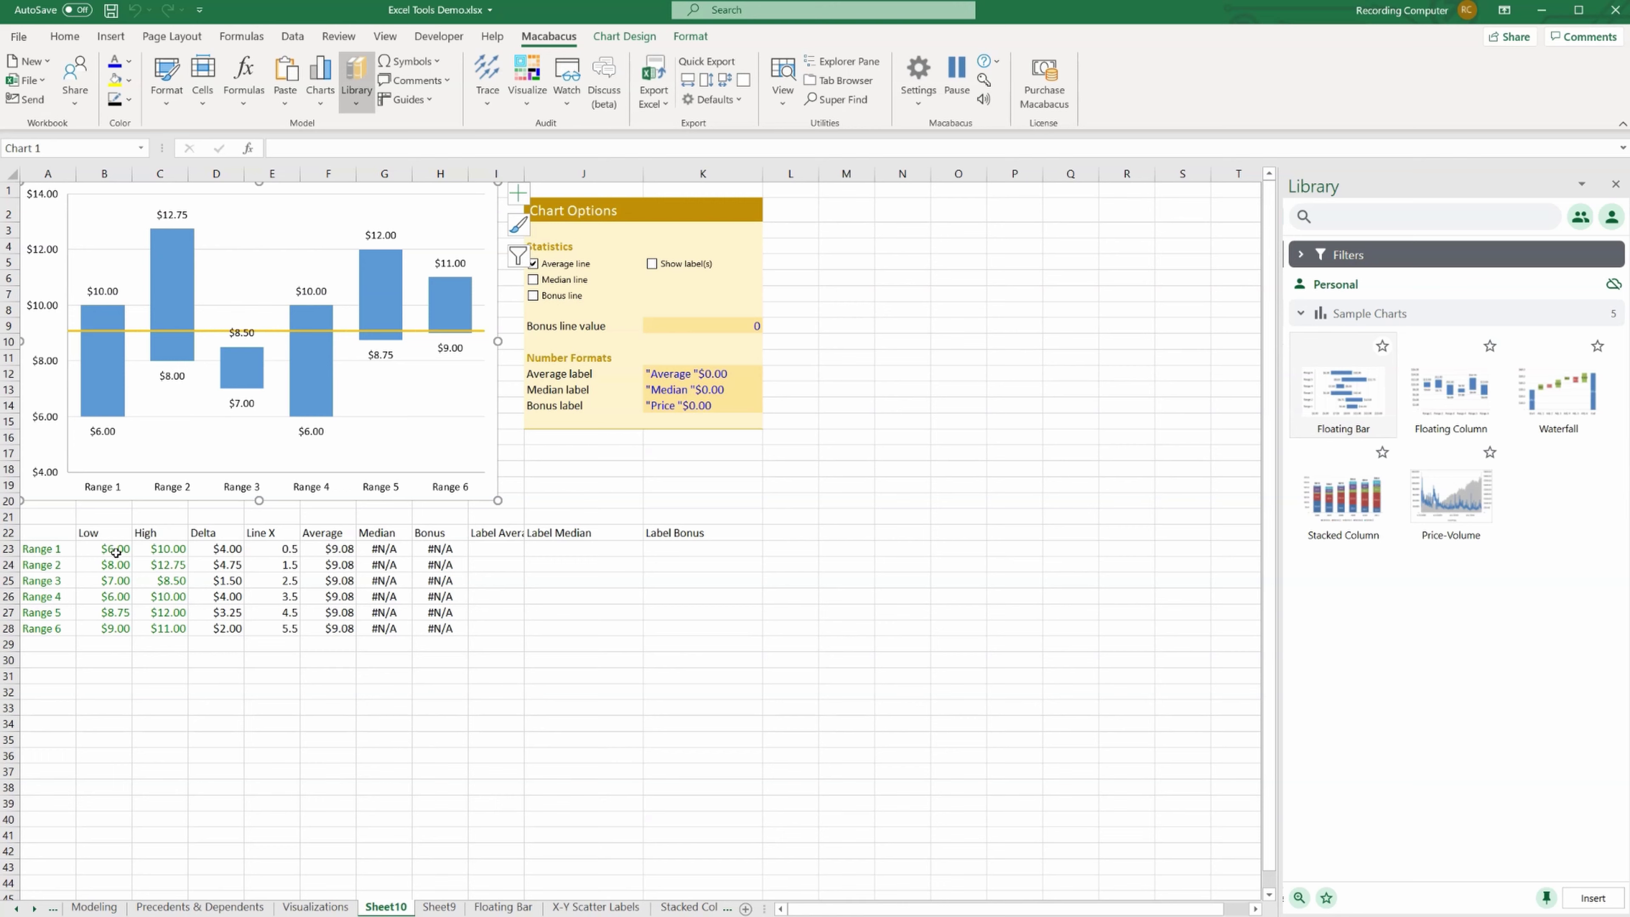
{"action": "left_click", "coordinate": [583, 209]}
- Turn on the Median and Bonus lines with labels, and turn off the Average line
{"action": "left_click_drag", "start_coordinate": [665, 224], "coordinate": [694, 429]}
{"action": "left_click", "coordinate": [846, 437]}
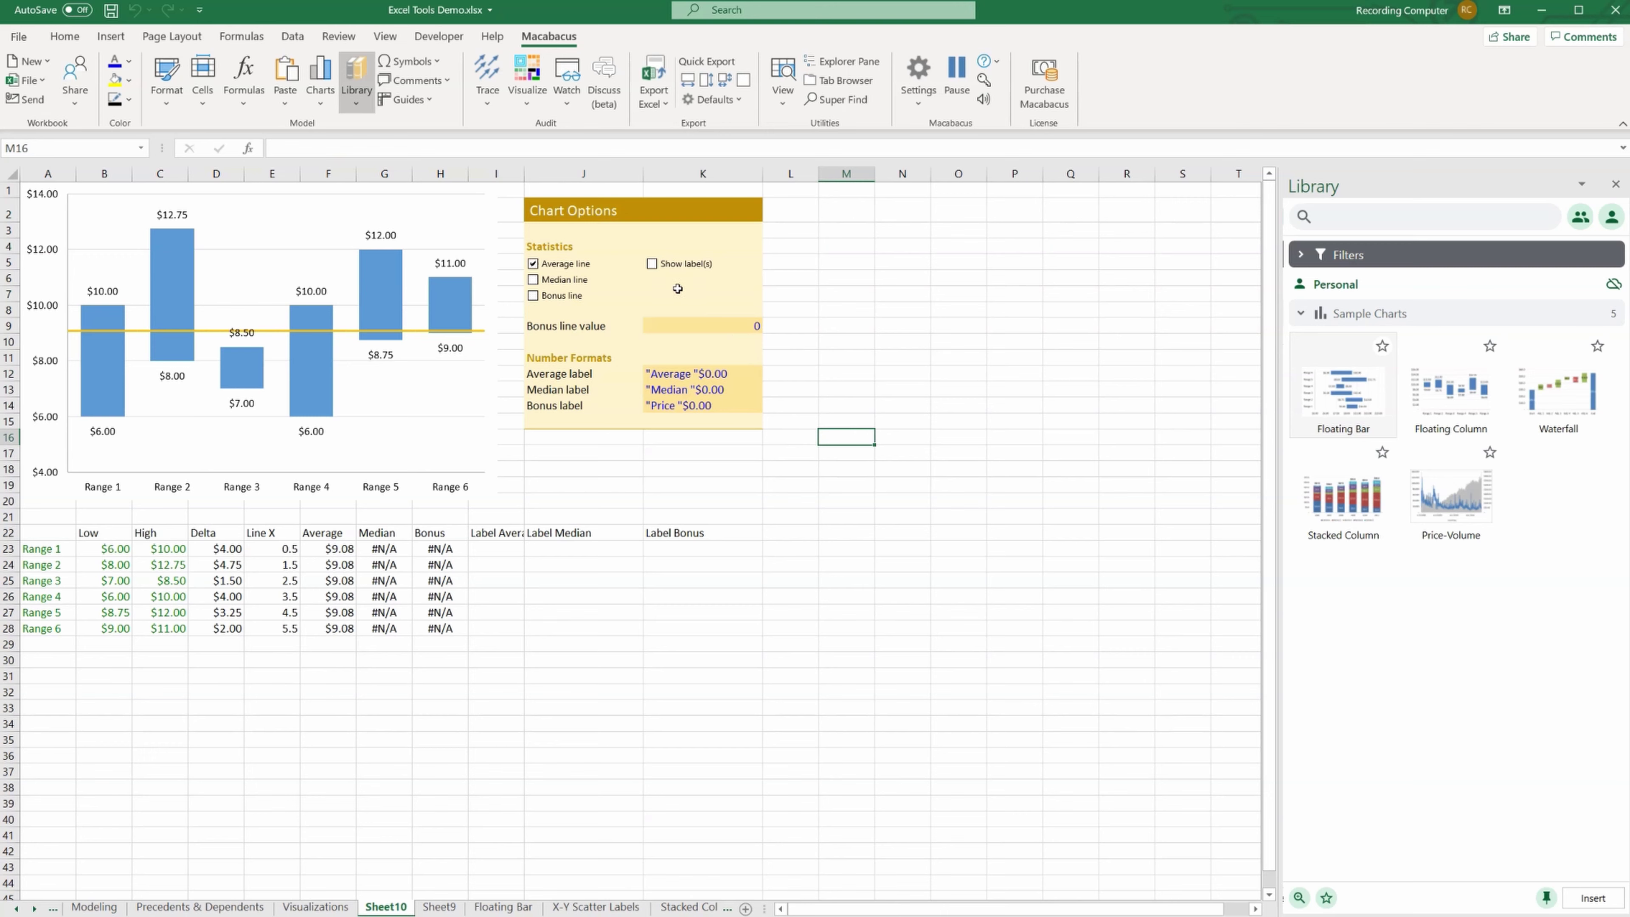
{"action": "left_click", "coordinate": [652, 264]}
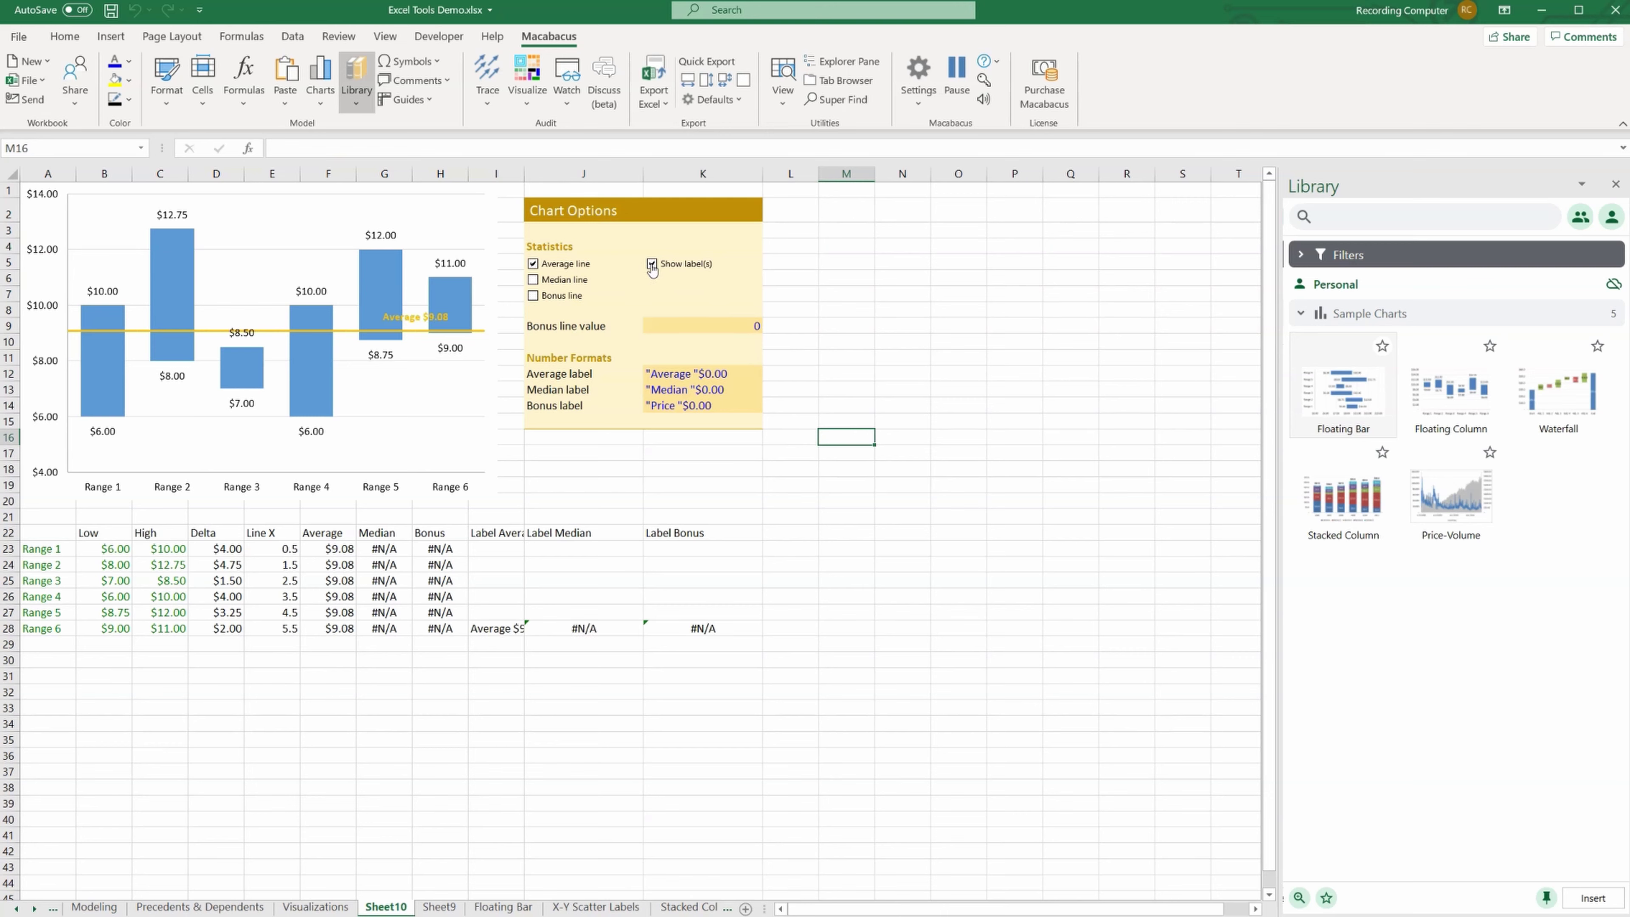
{"action": "left_click", "coordinate": [652, 264]}
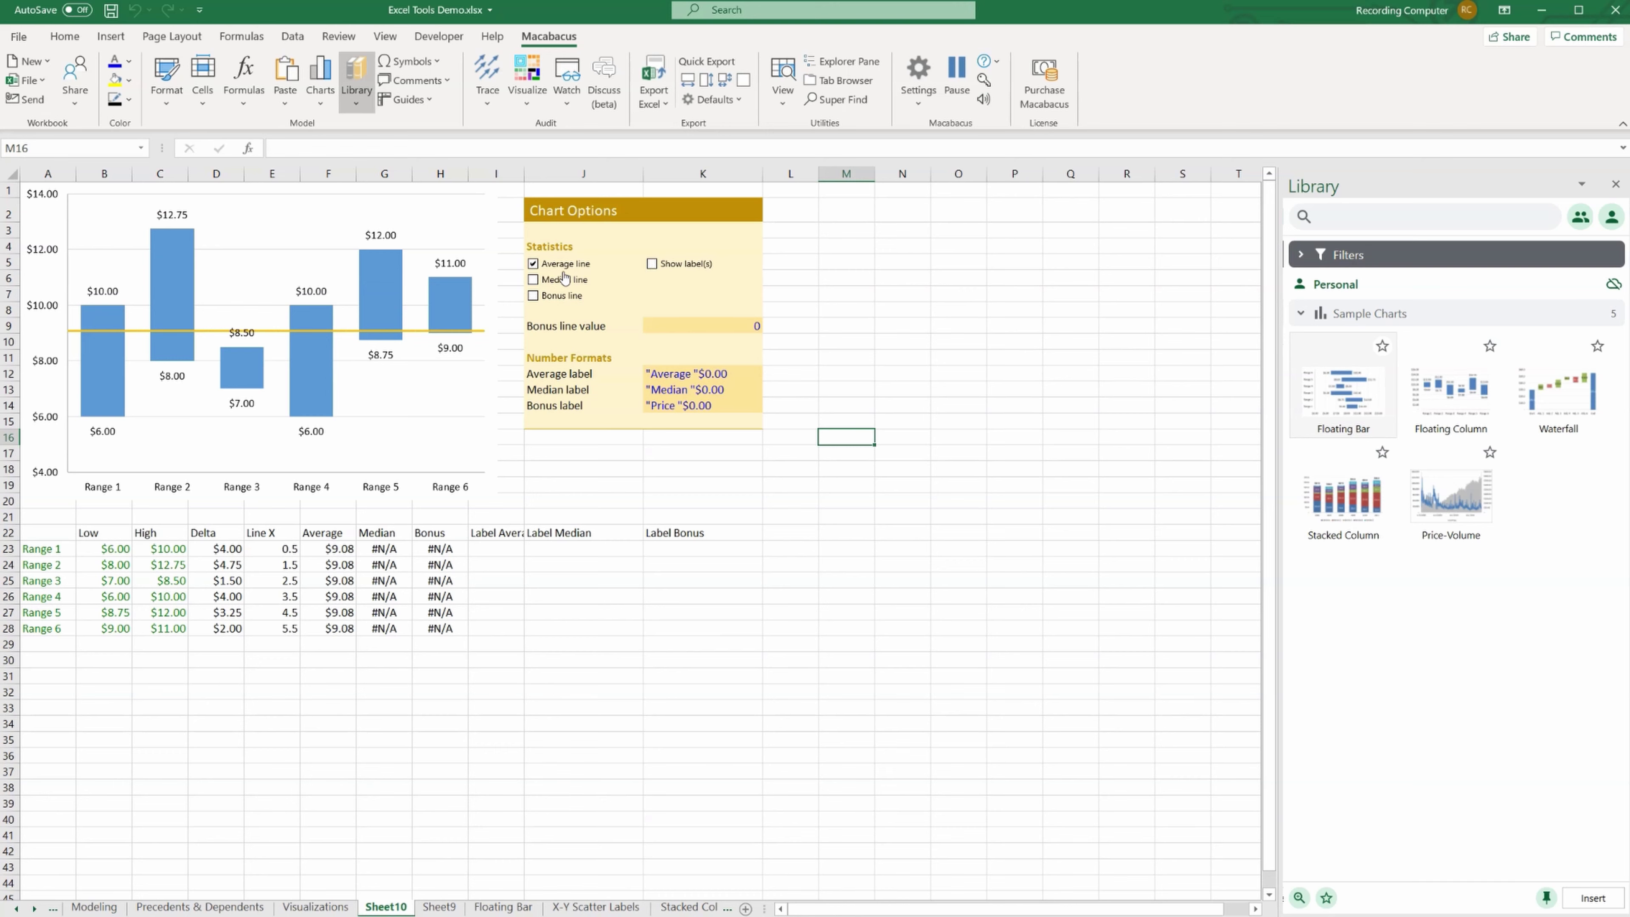
{"action": "left_click", "coordinate": [555, 279]}
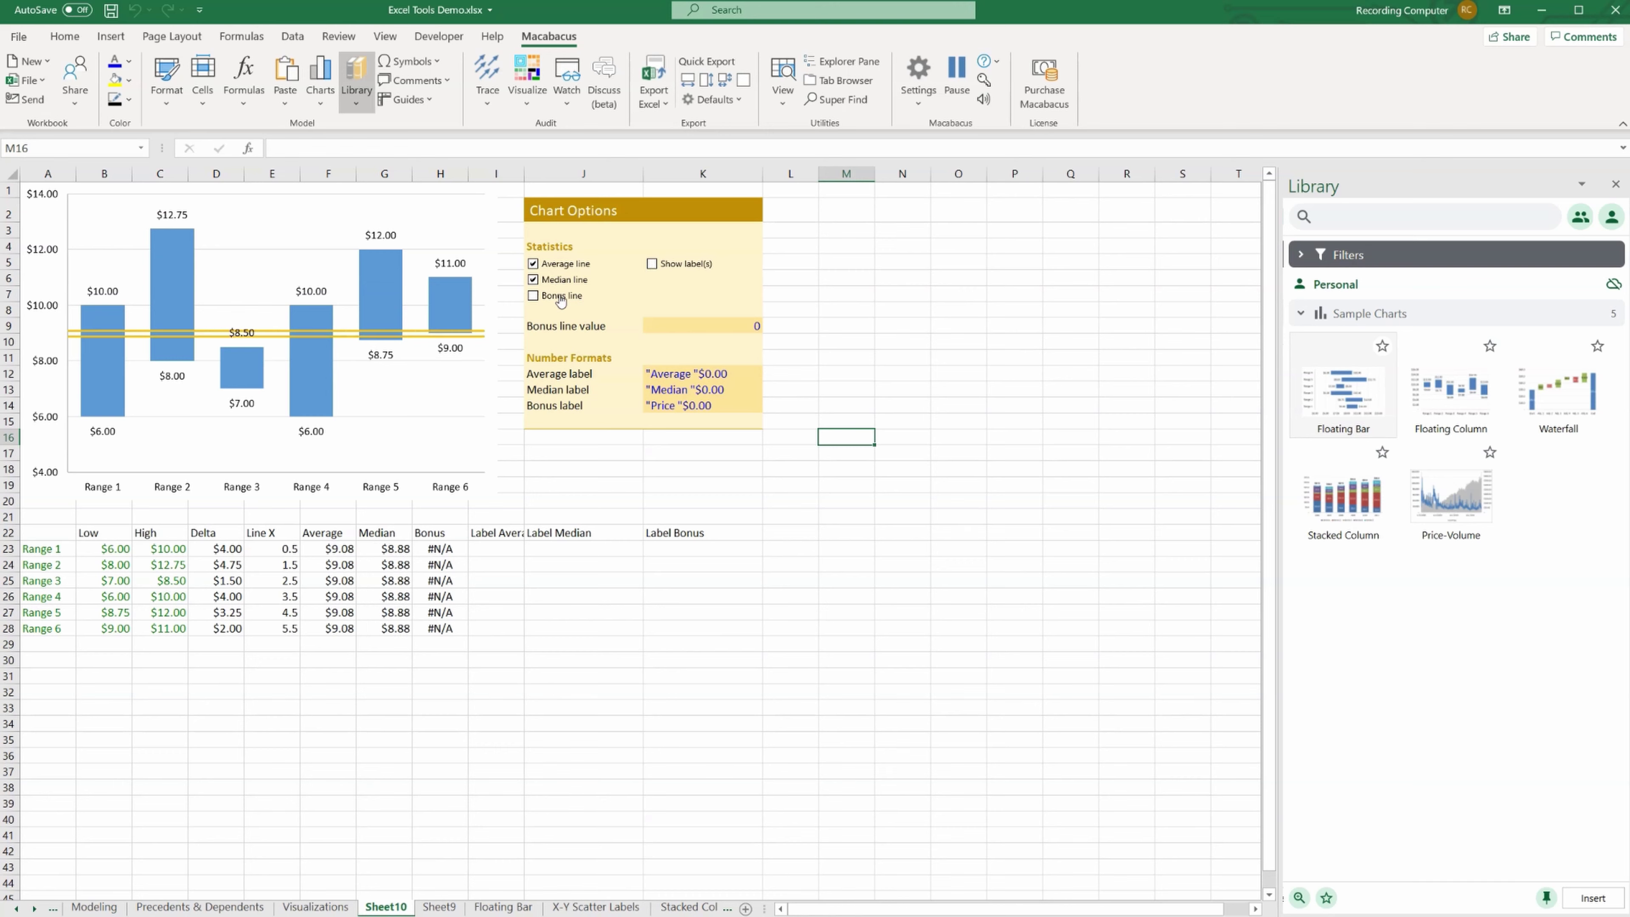
{"action": "left_click", "coordinate": [544, 266]}
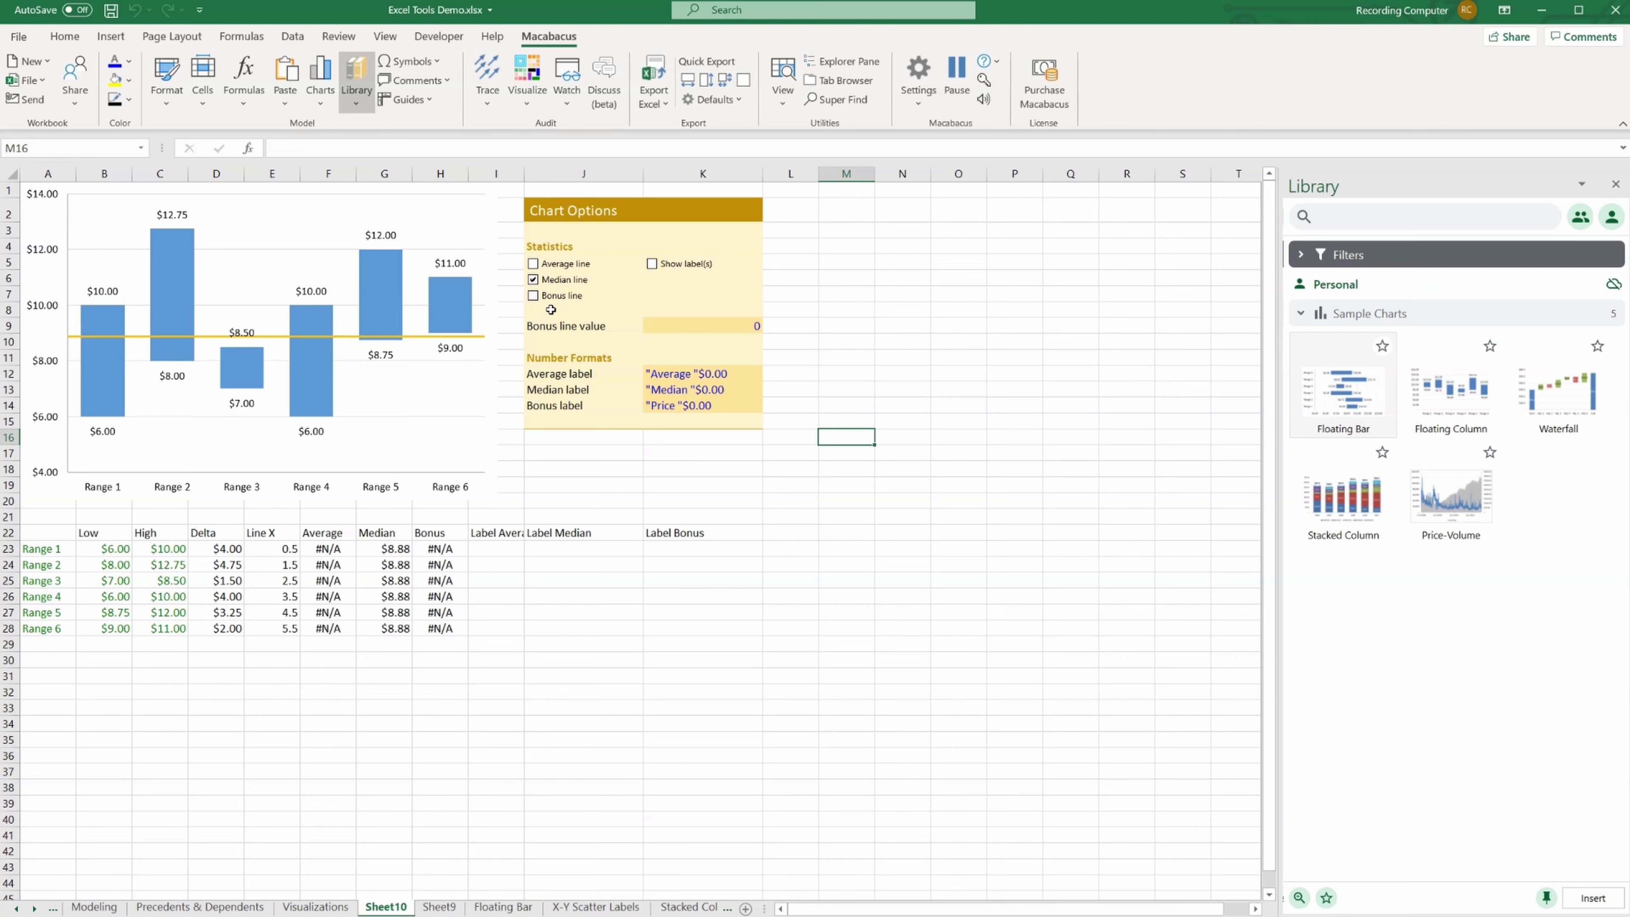
{"action": "left_click", "coordinate": [533, 297]}
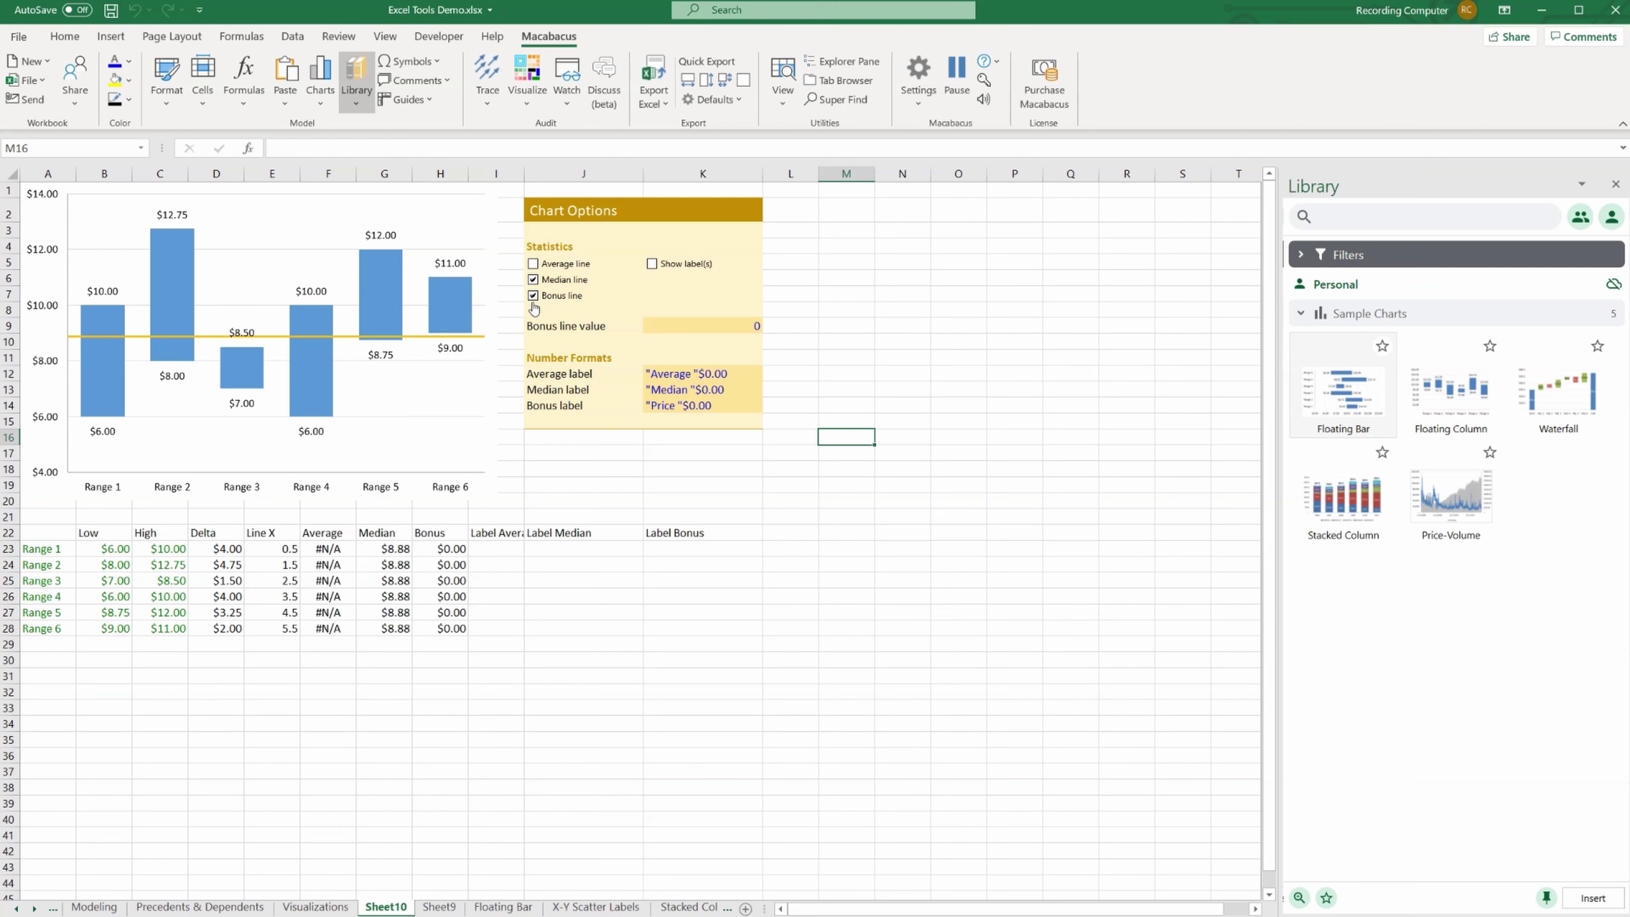
{"action": "left_click", "coordinate": [652, 264]}
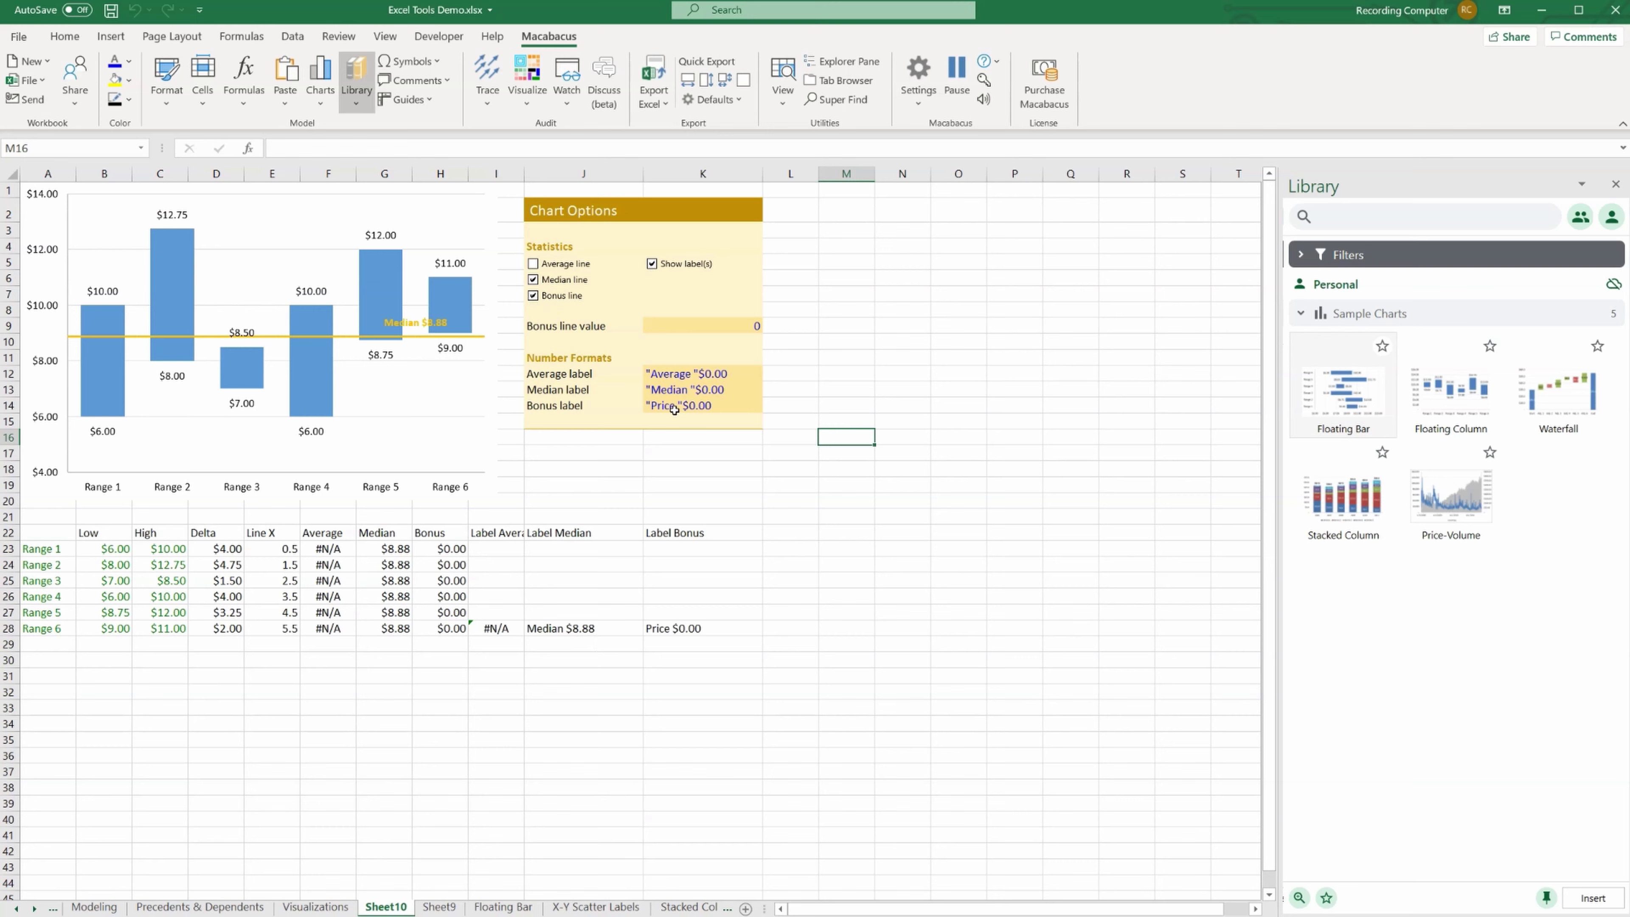
- Set the Bonus line value to 12.5
{"action": "left_click", "coordinate": [661, 405]}
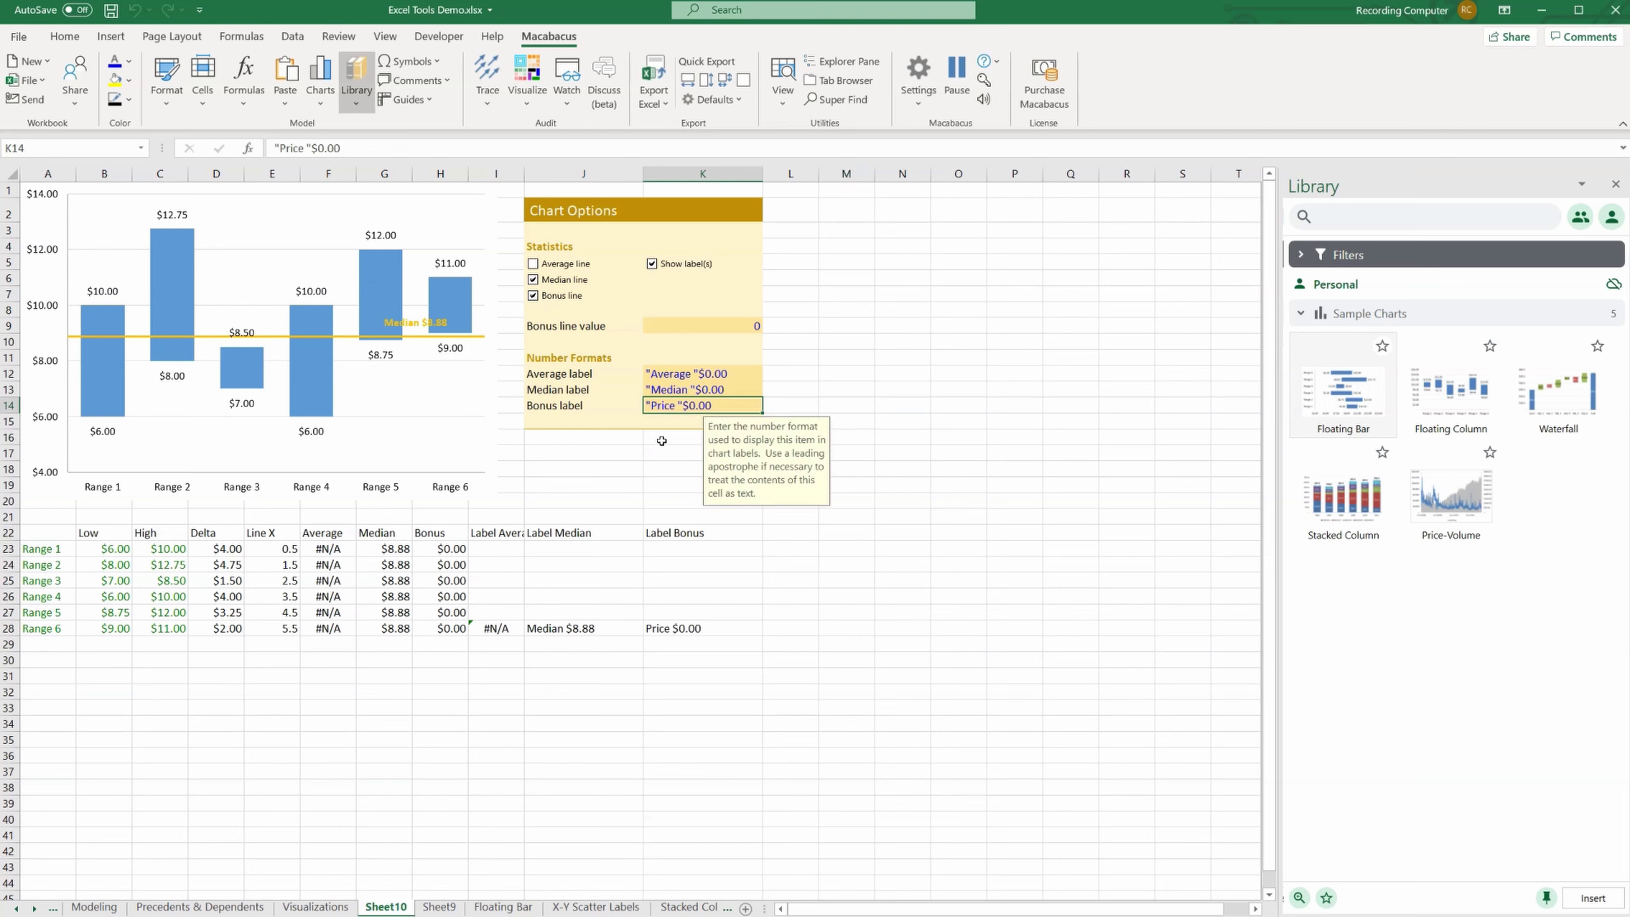
{"action": "left_click", "coordinate": [694, 330]}
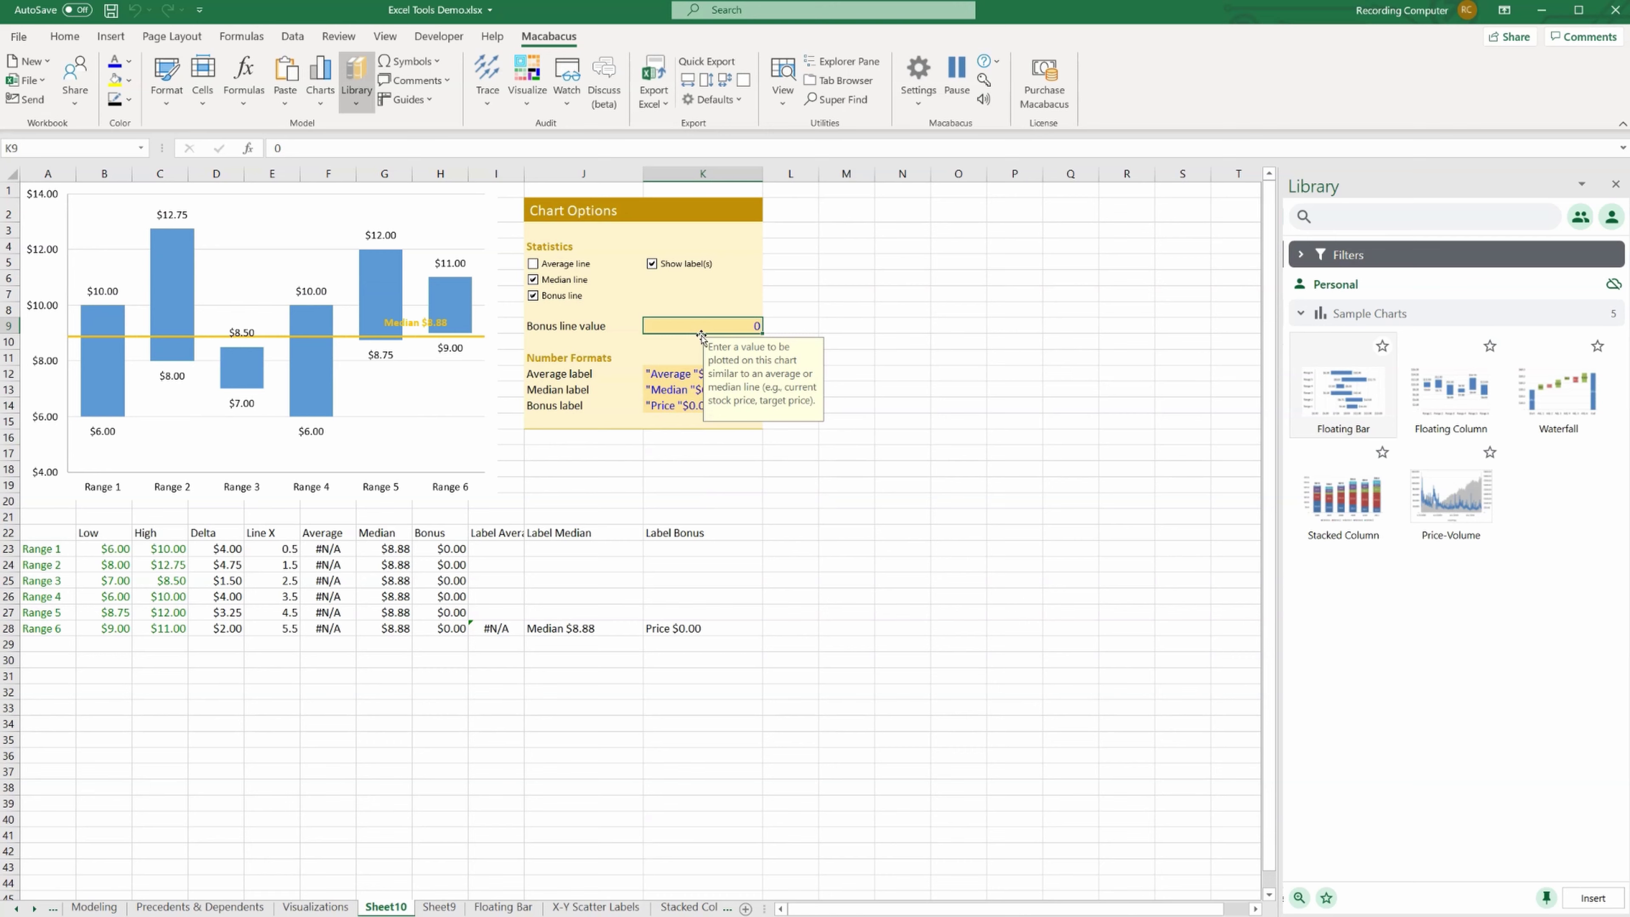
{"action": "type", "text": "12"}
{"action": "key", "text": "Return"}
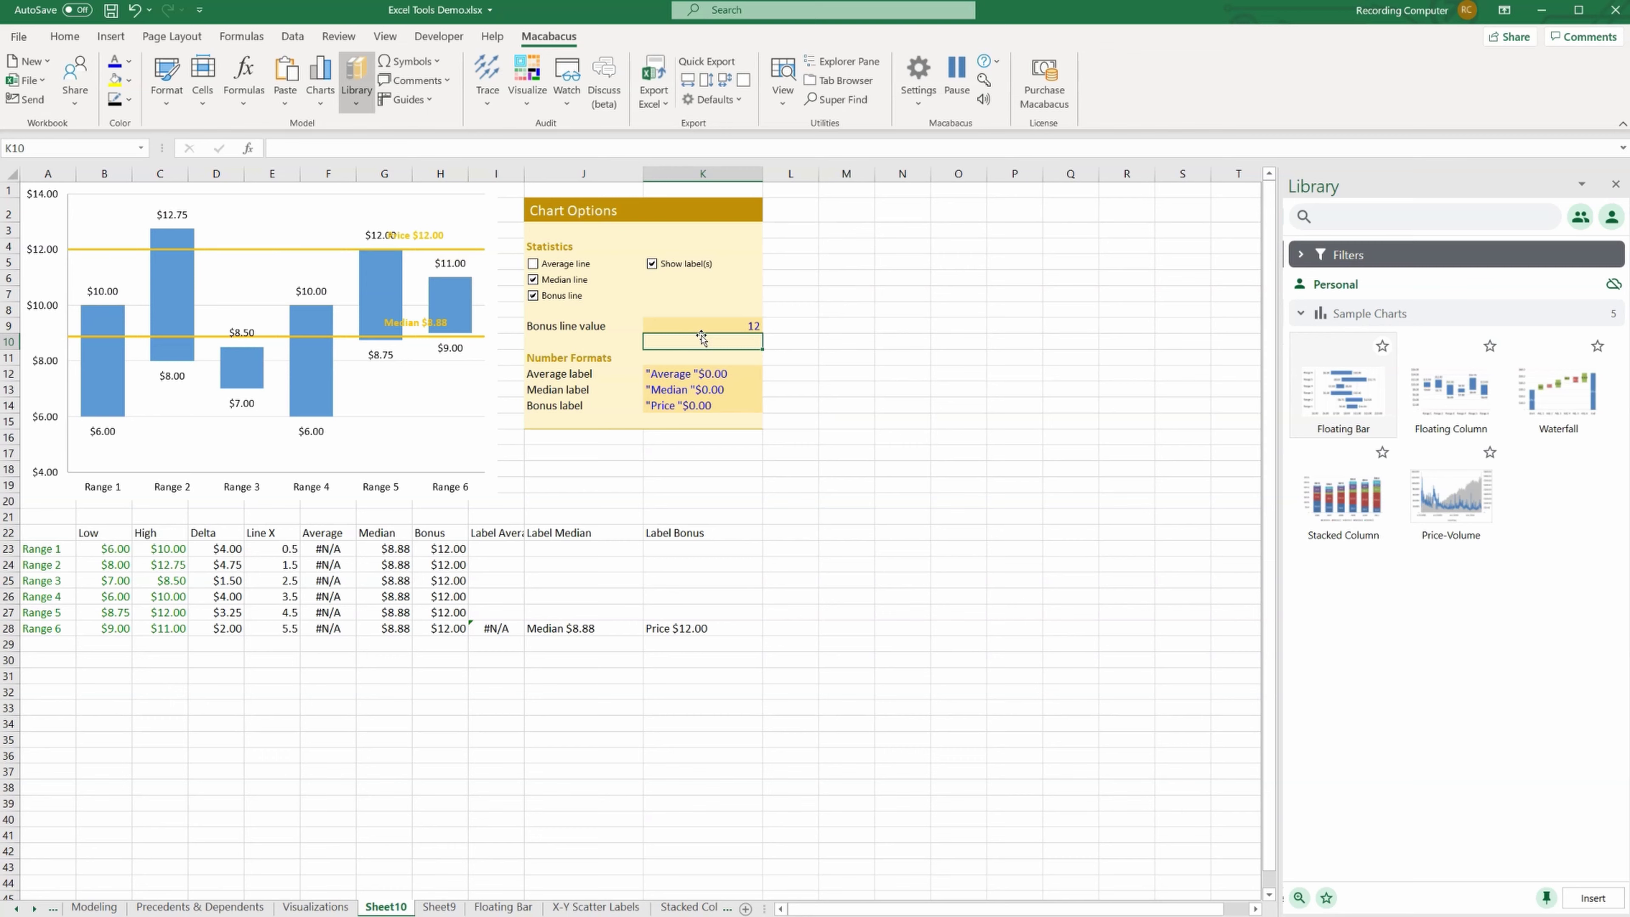
{"action": "left_click", "coordinate": [723, 325]}
{"action": "double_click", "coordinate": [724, 324]}
{"action": "key", "text": "Return"}
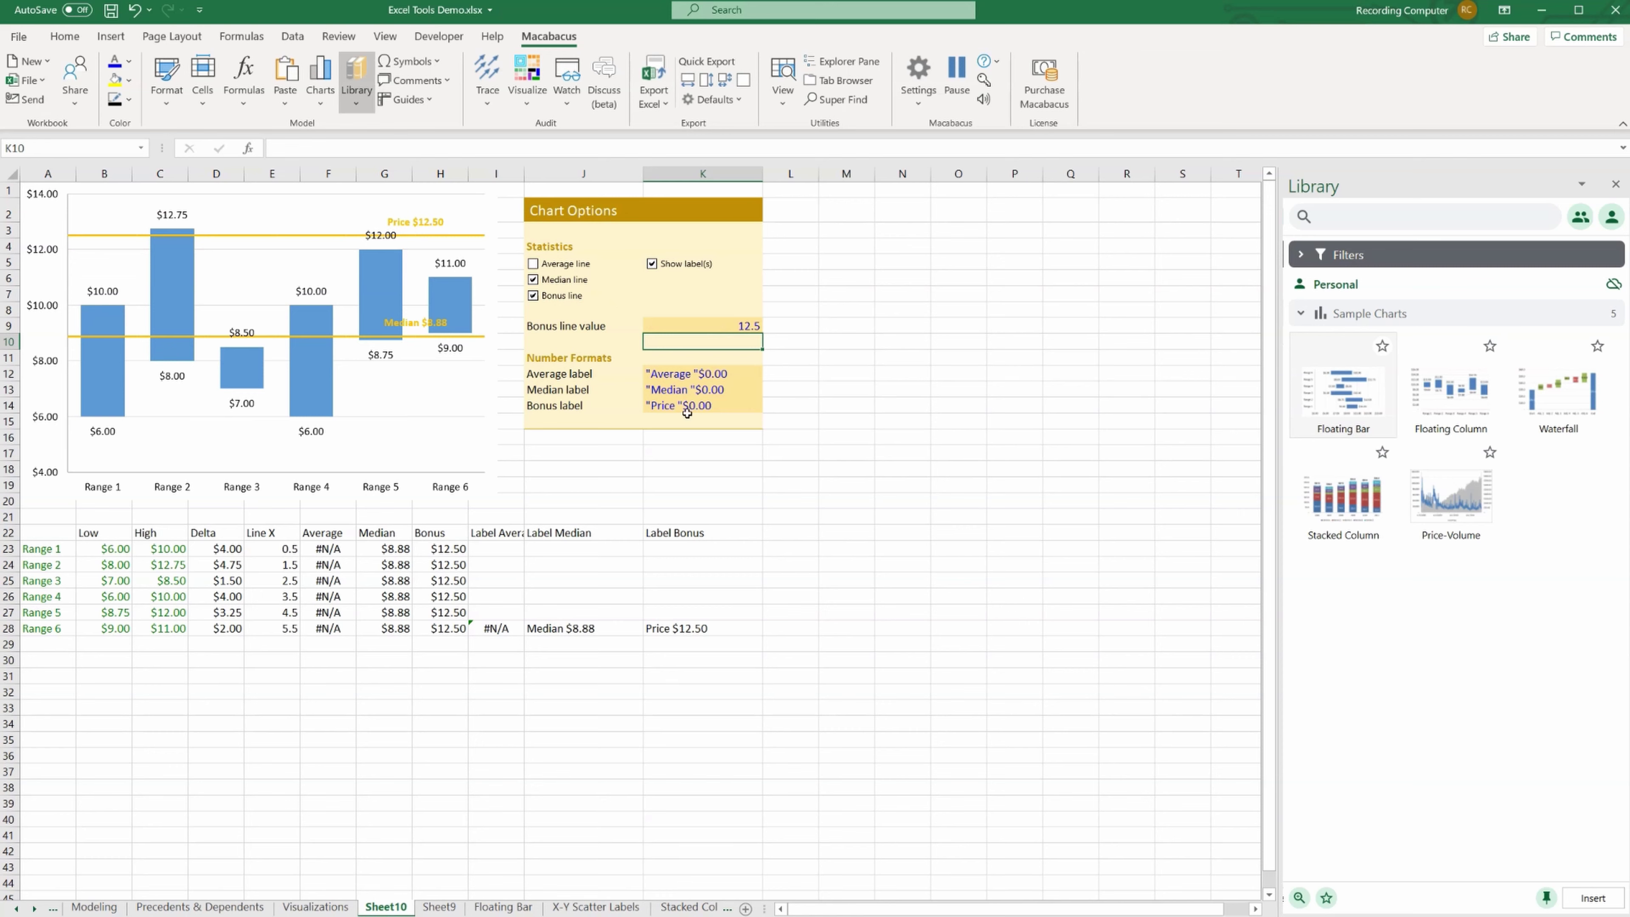
- Prefix the Bonus label format with 'Target' so the line reads Target Price
{"action": "left_click", "coordinate": [661, 406]}
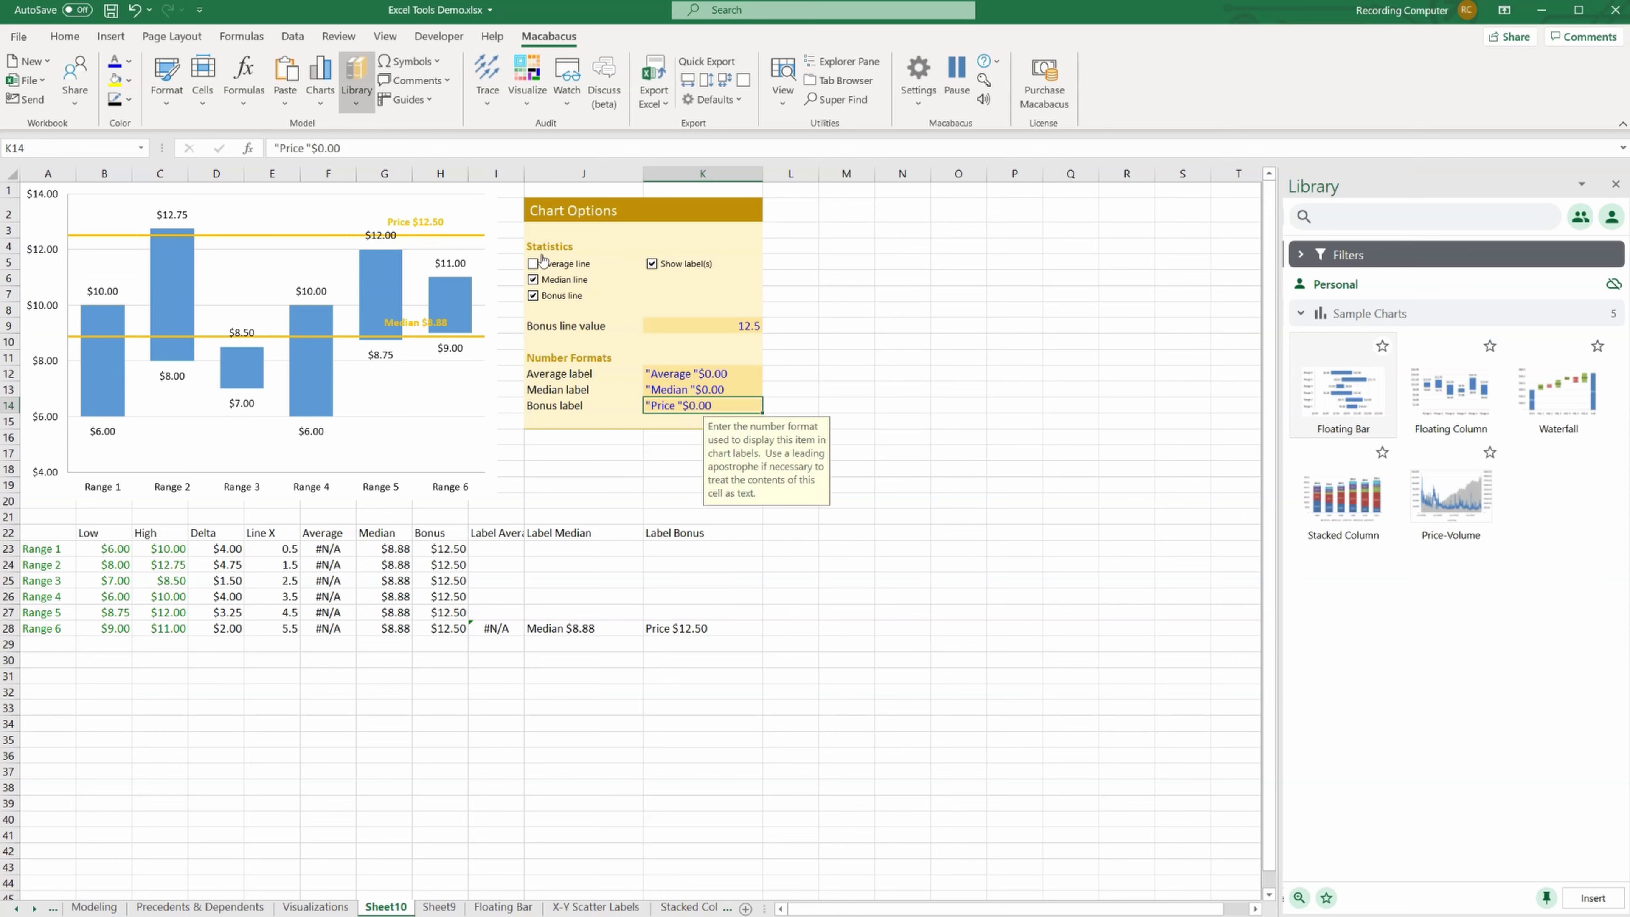
{"action": "left_click", "coordinate": [302, 149]}
{"action": "type", "text": "Target"}
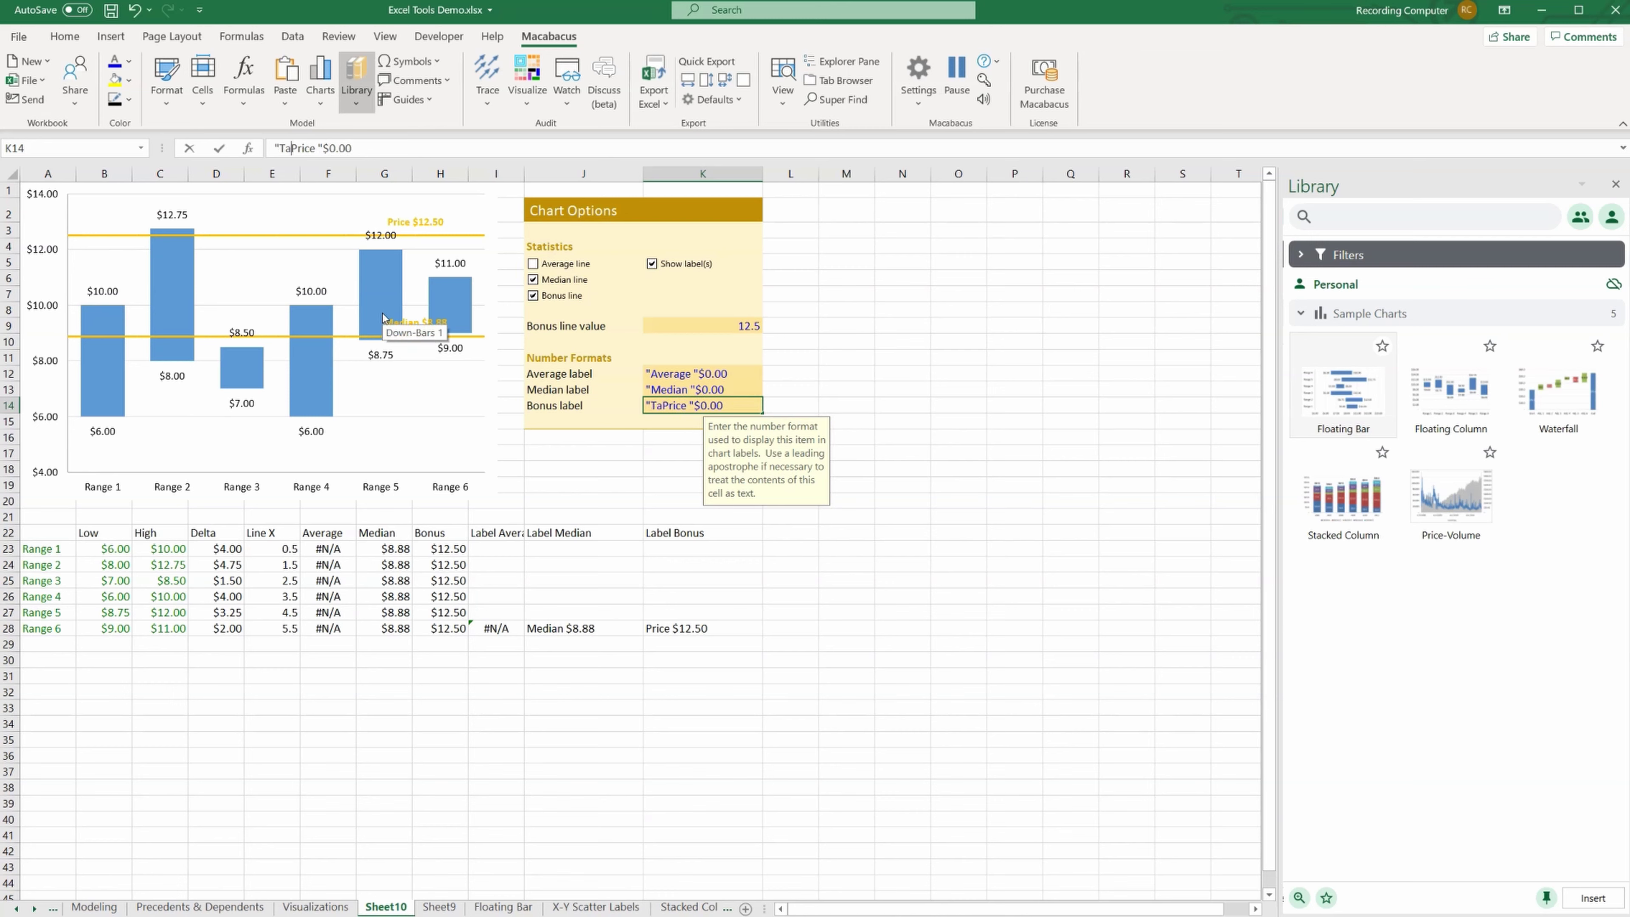
{"action": "key", "text": "Return"}
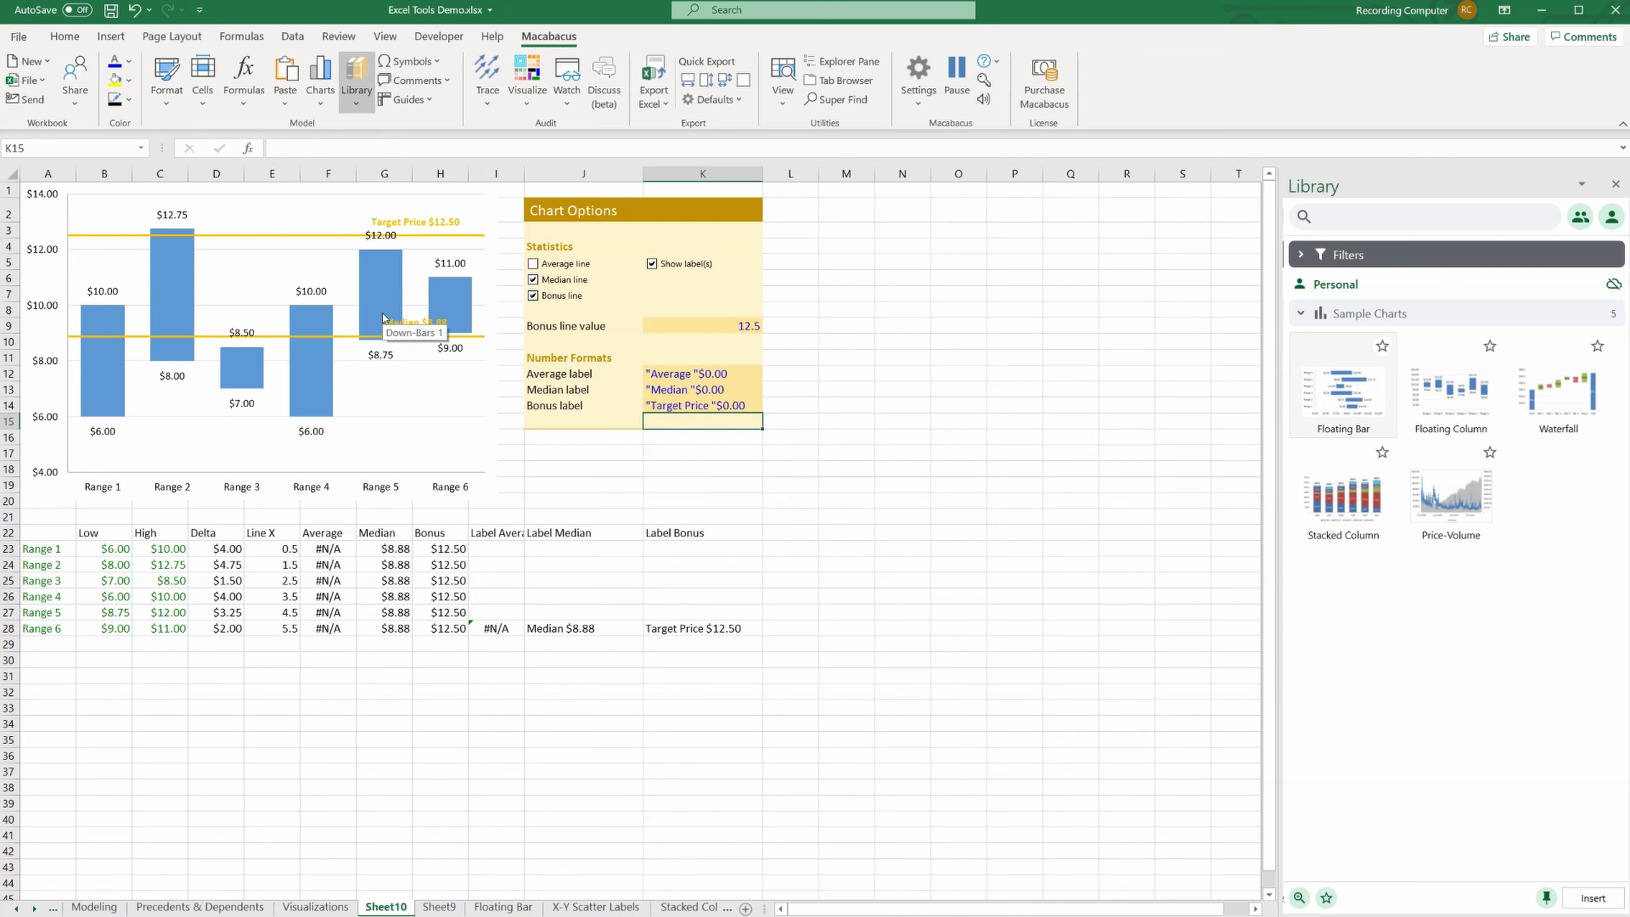
{"action": "left_click", "coordinate": [842, 419]}
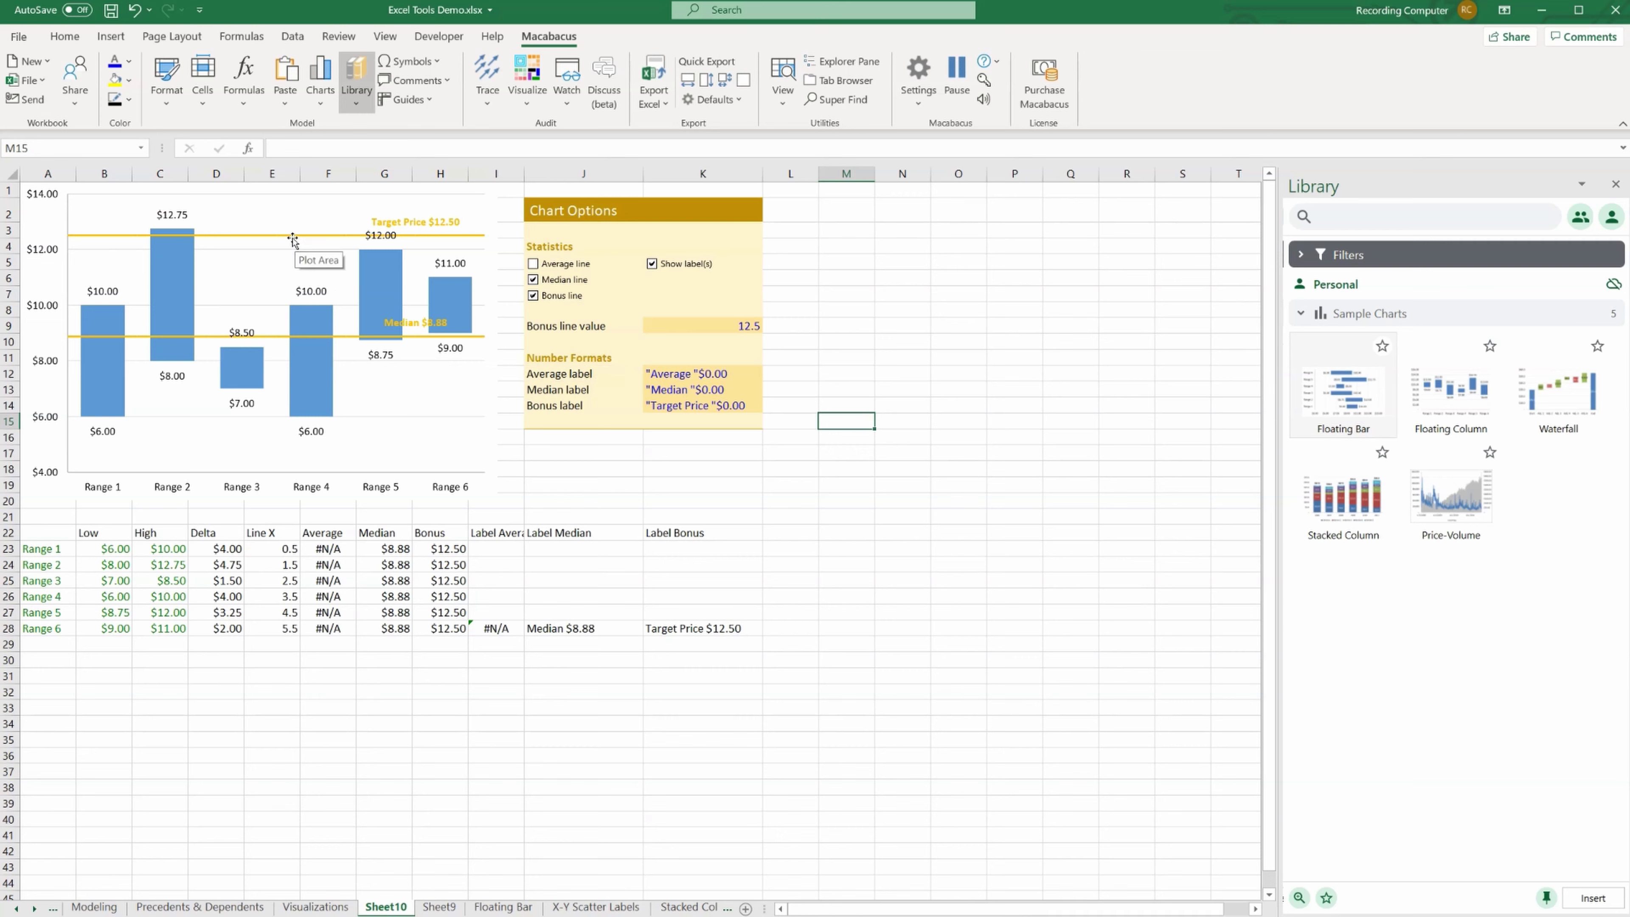
{"action": "left_click", "coordinate": [76, 338]}
- Deselect the floating bar chart, then select the Stacked Column Totals chart
{"action": "left_click", "coordinate": [513, 410]}
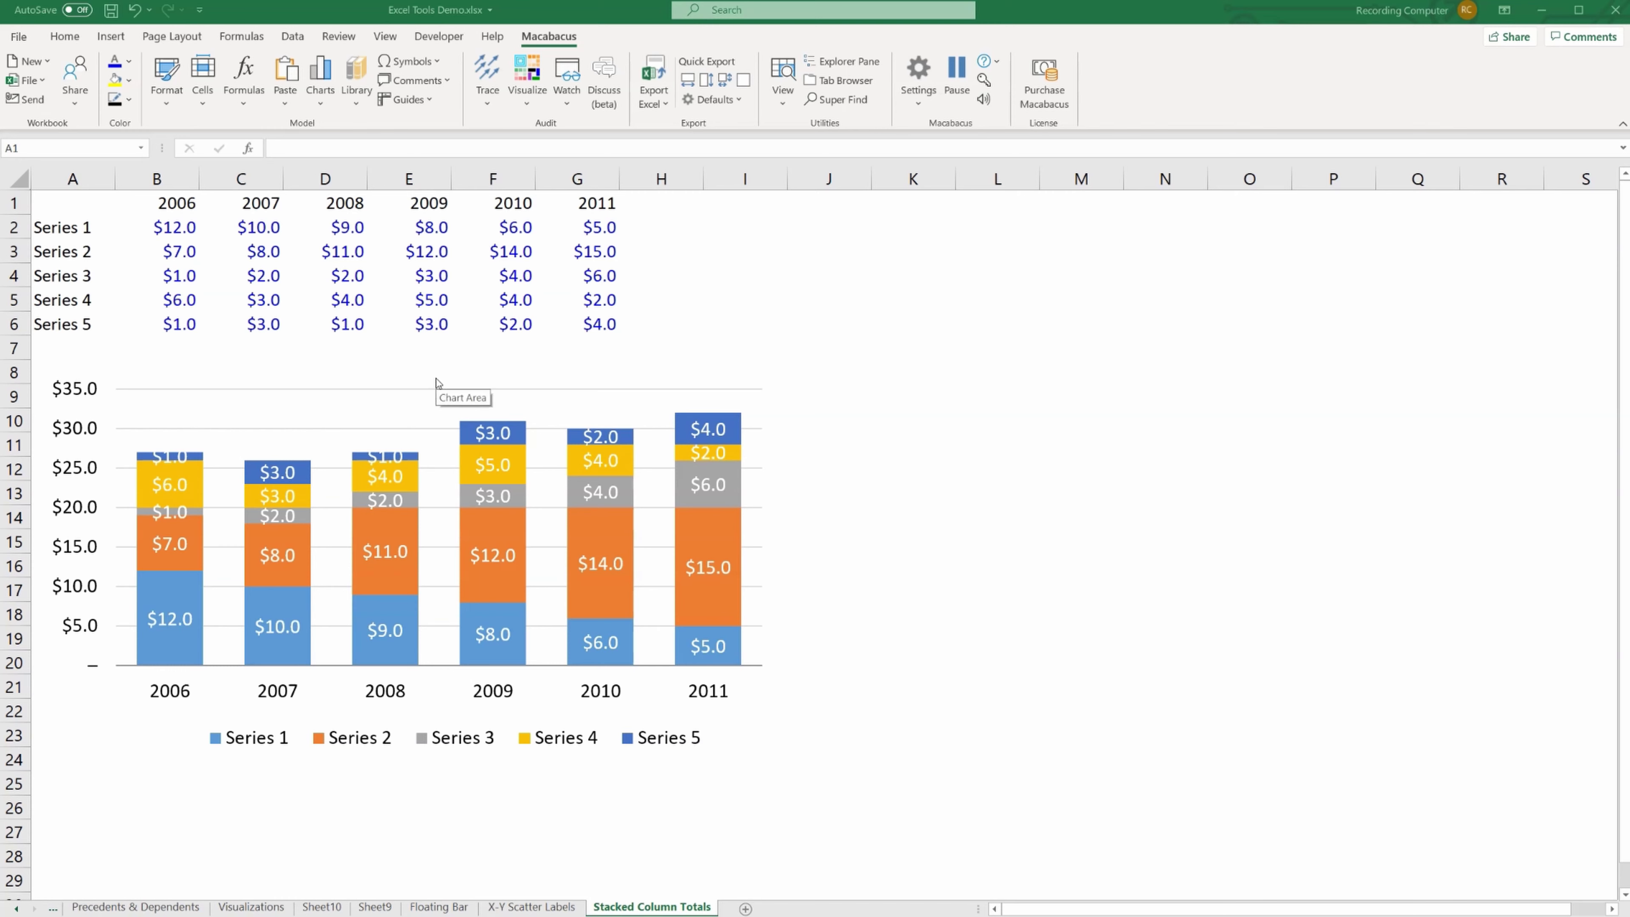
{"action": "left_click", "coordinate": [364, 405]}
- Add Stacked Column Totals labels to the selected five-series chart
{"action": "left_click", "coordinate": [366, 372]}
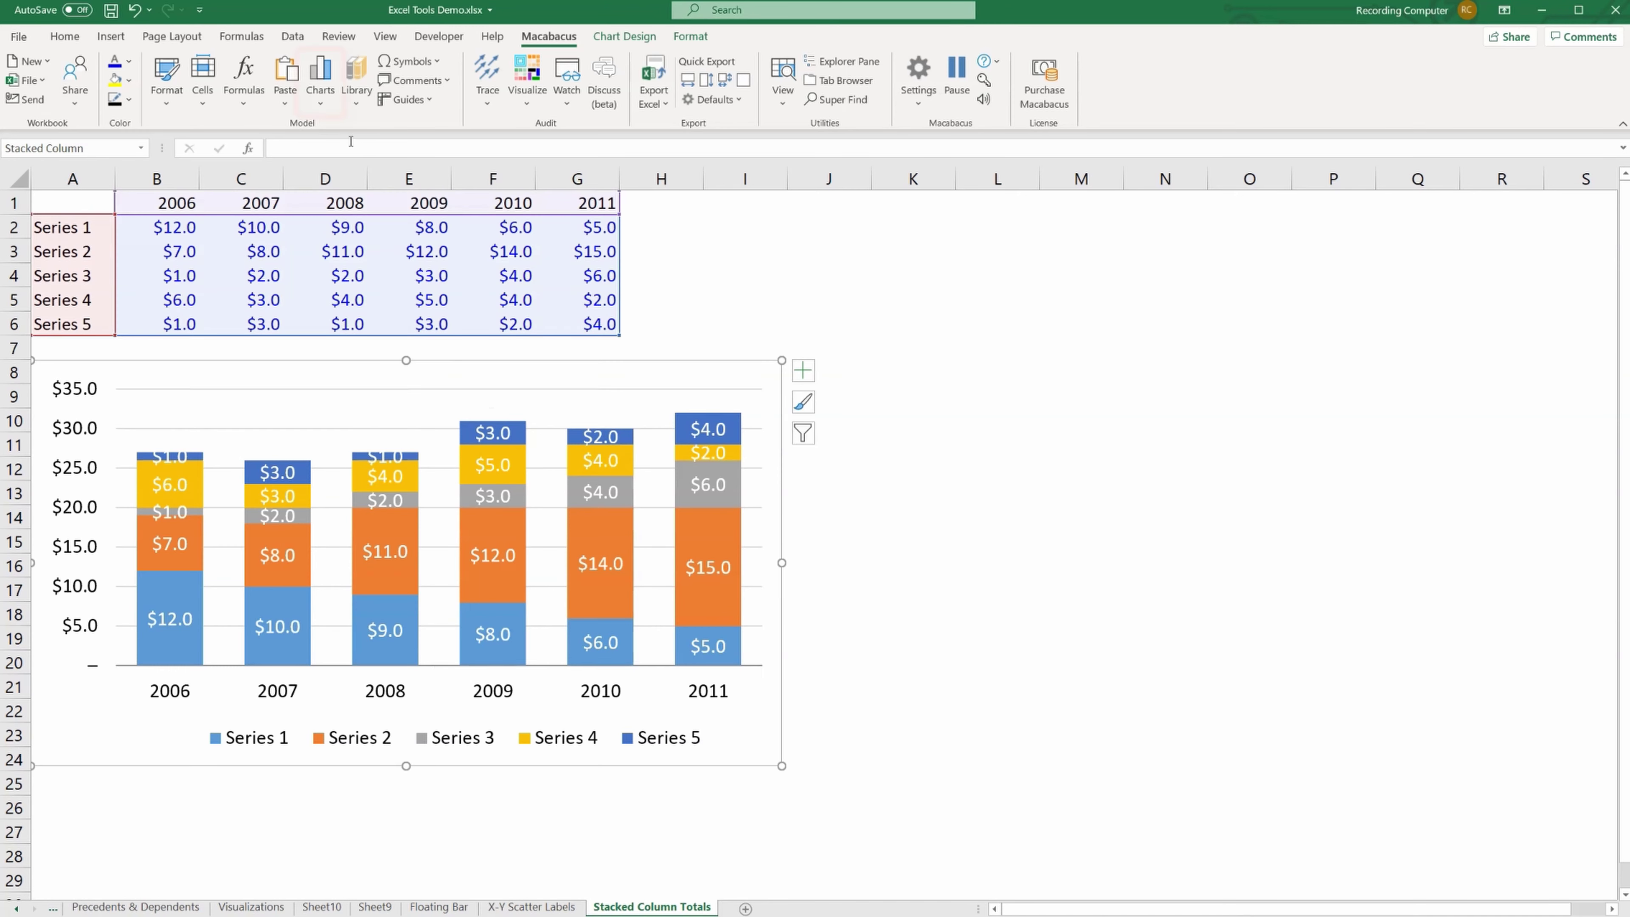
{"action": "left_click", "coordinate": [320, 82]}
{"action": "mouse_move", "coordinate": [345, 220]}
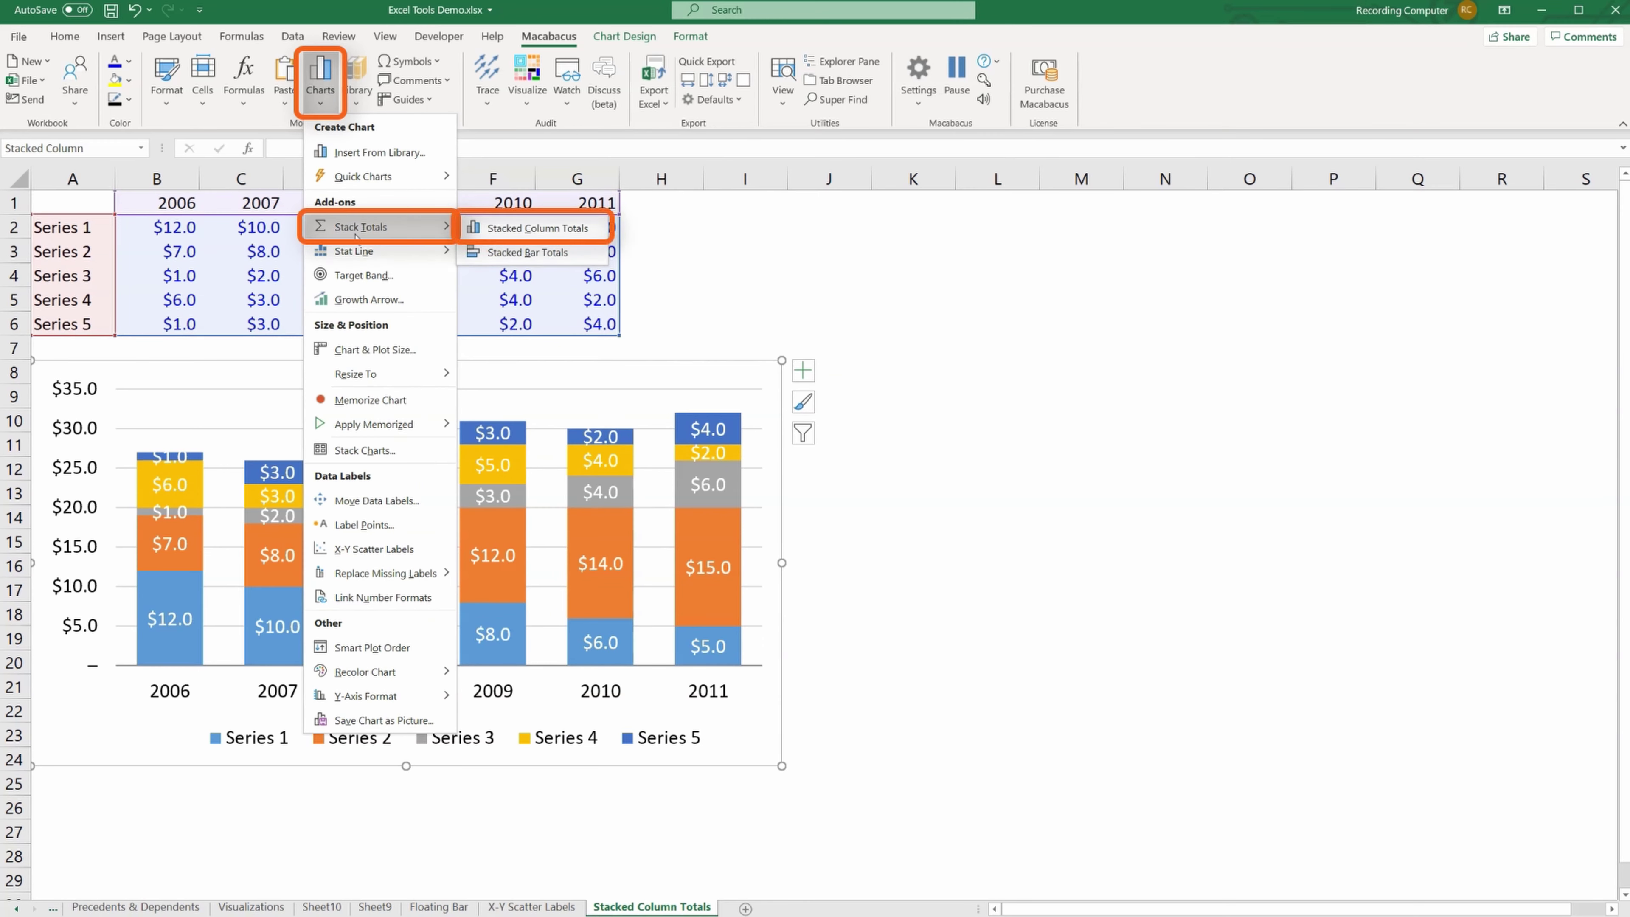
{"action": "left_click", "coordinate": [505, 229]}
{"action": "left_click", "coordinate": [783, 483]}
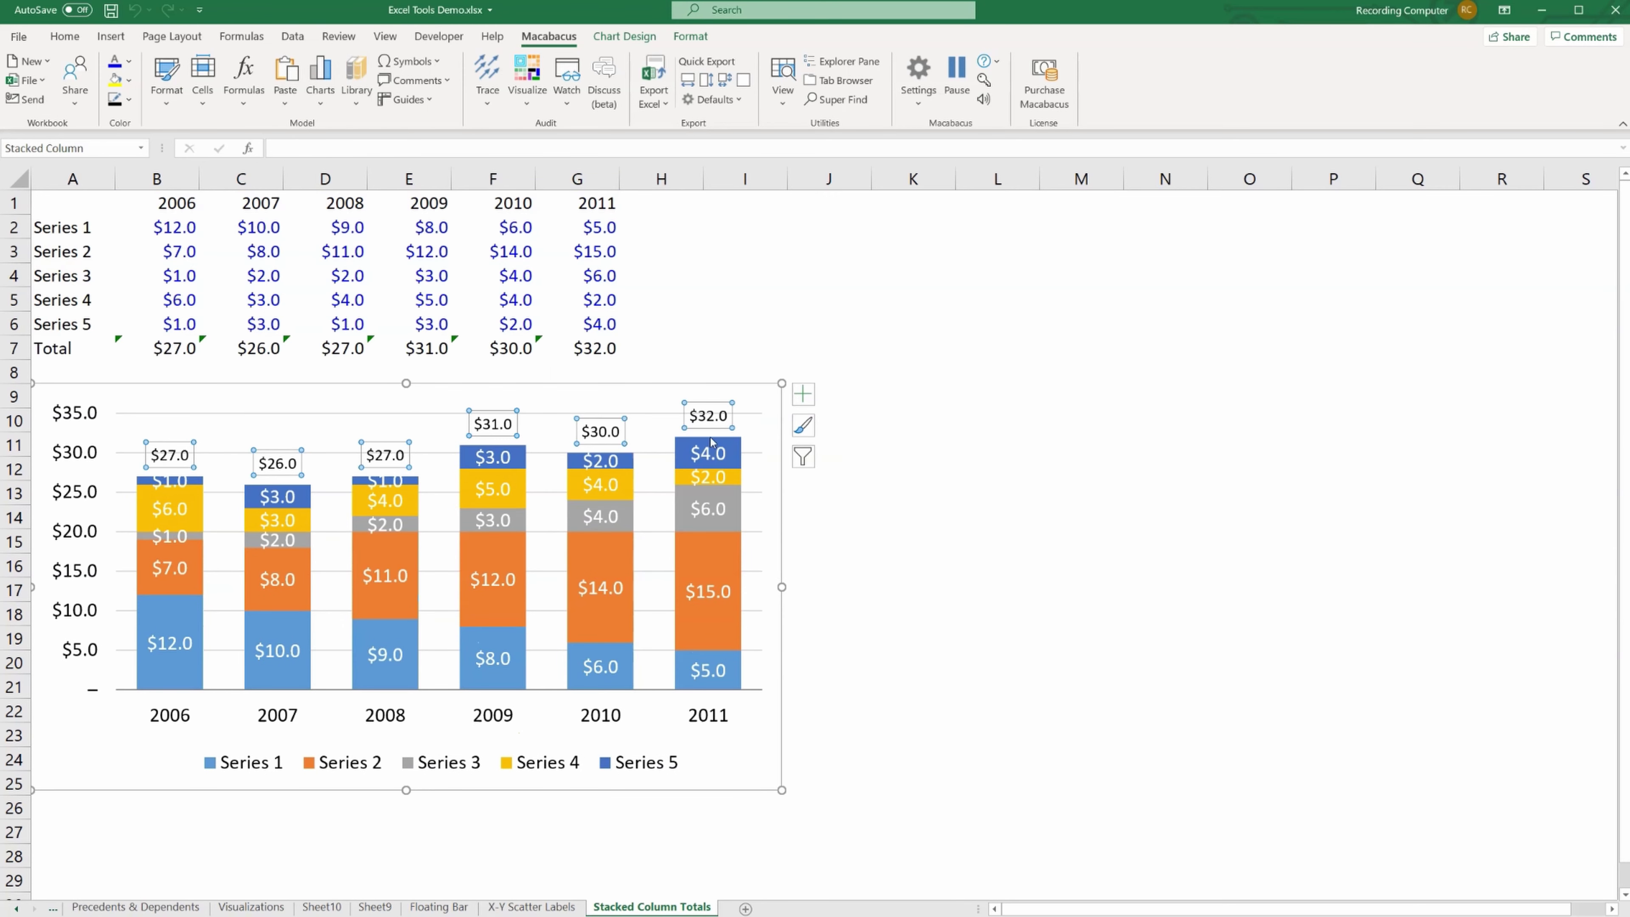
- Check the Total row's SUM formulas and the new $27.0–$32.0 total labels
{"action": "left_click", "coordinate": [194, 353]}
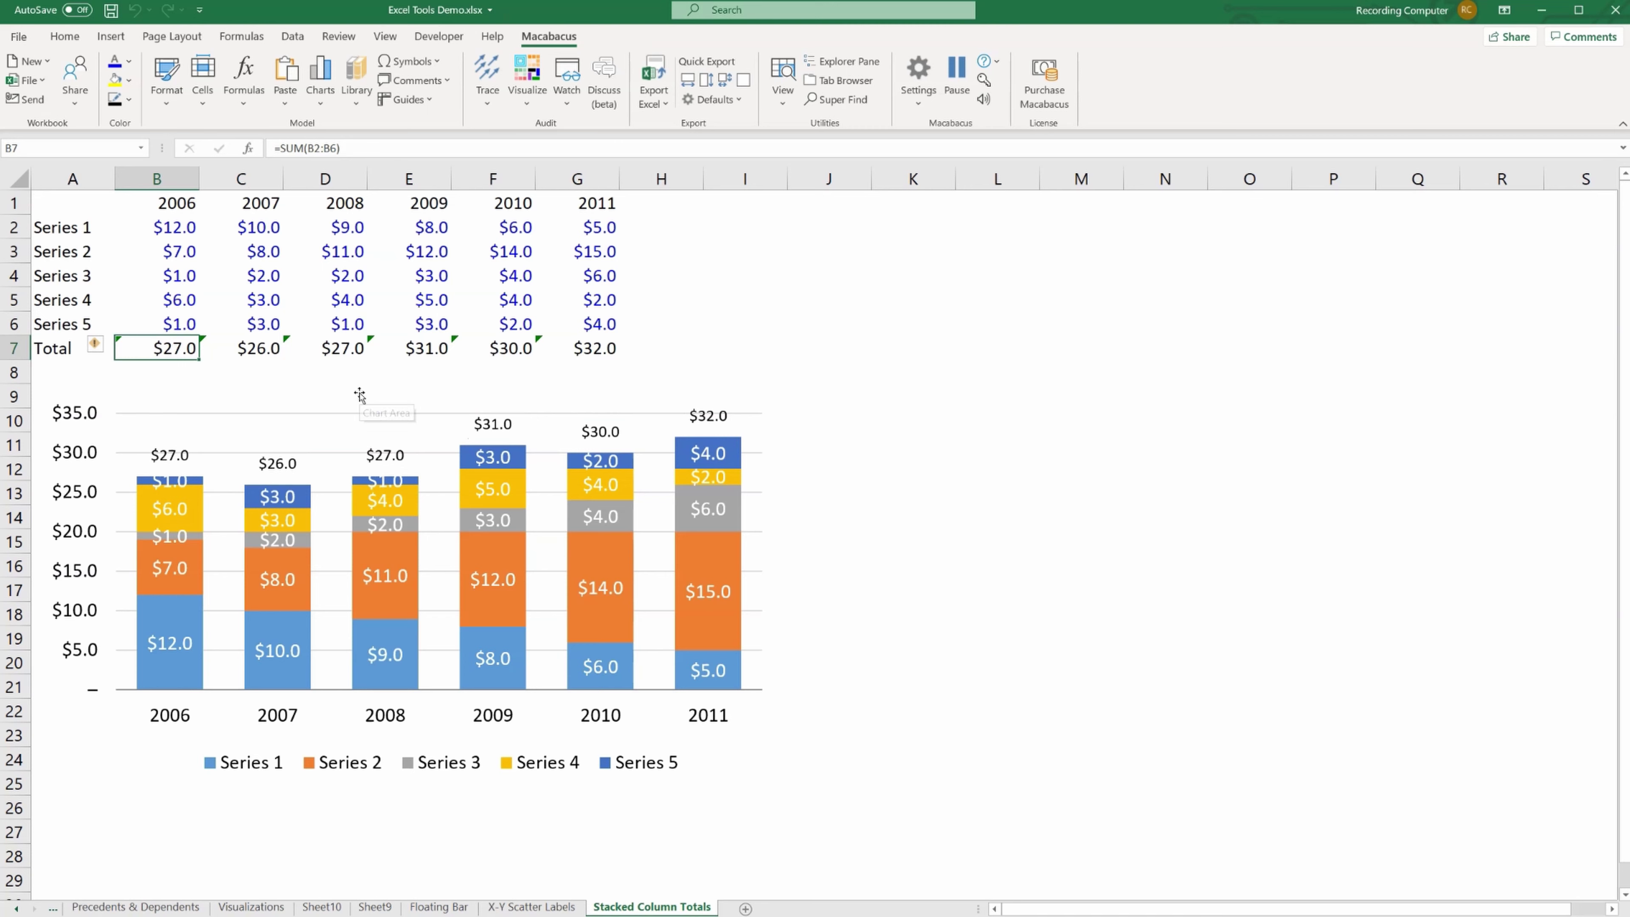
{"action": "key", "text": "F2"}
{"action": "key", "text": "Tab"}
{"action": "key", "text": "F2"}
{"action": "key", "text": "Escape"}
{"action": "key", "text": "Right"}
{"action": "key", "text": "Right"}
{"action": "key", "text": "F2"}
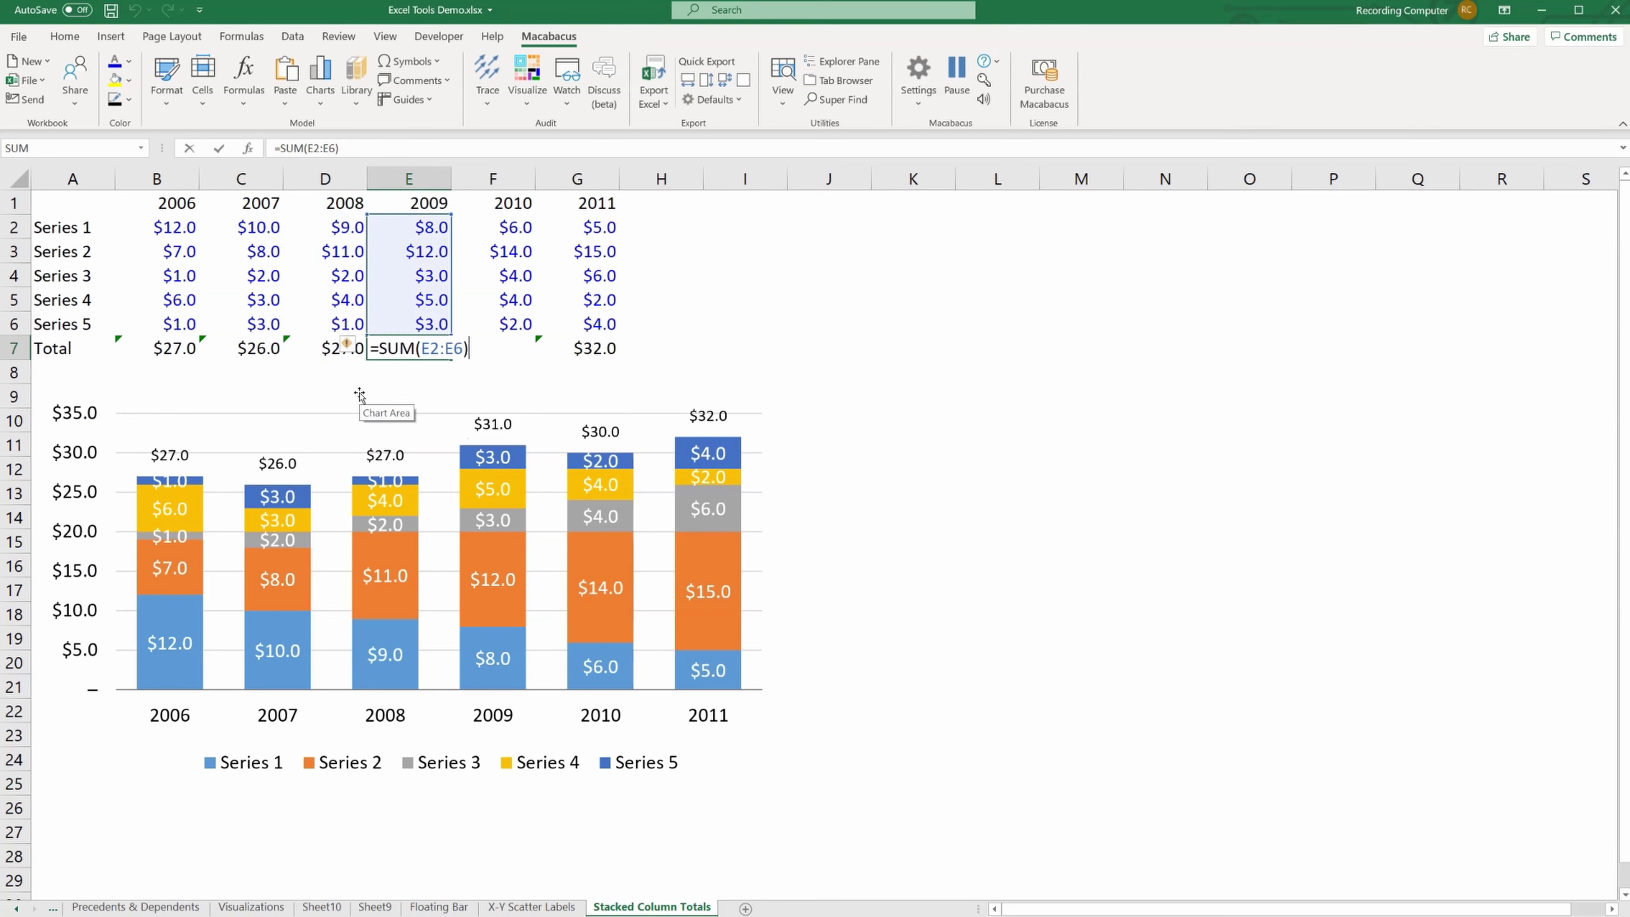
{"action": "key", "text": "Escape"}
{"action": "key", "text": "Left"}
{"action": "key", "text": "Left"}
{"action": "key", "text": "Left"}
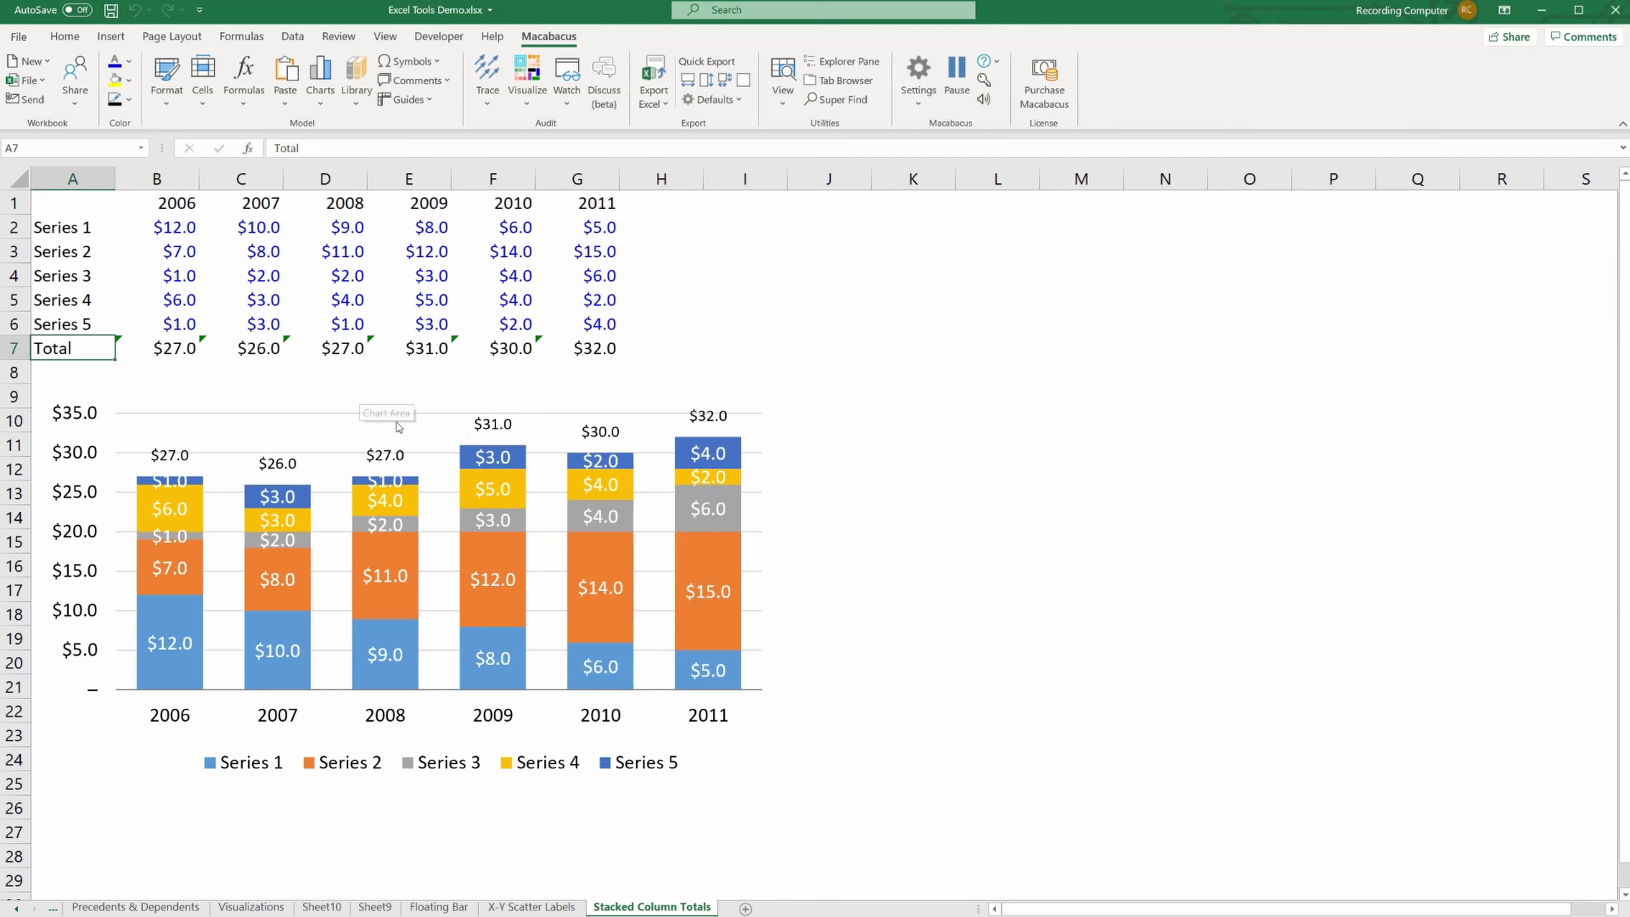
{"action": "left_click", "coordinate": [280, 466]}
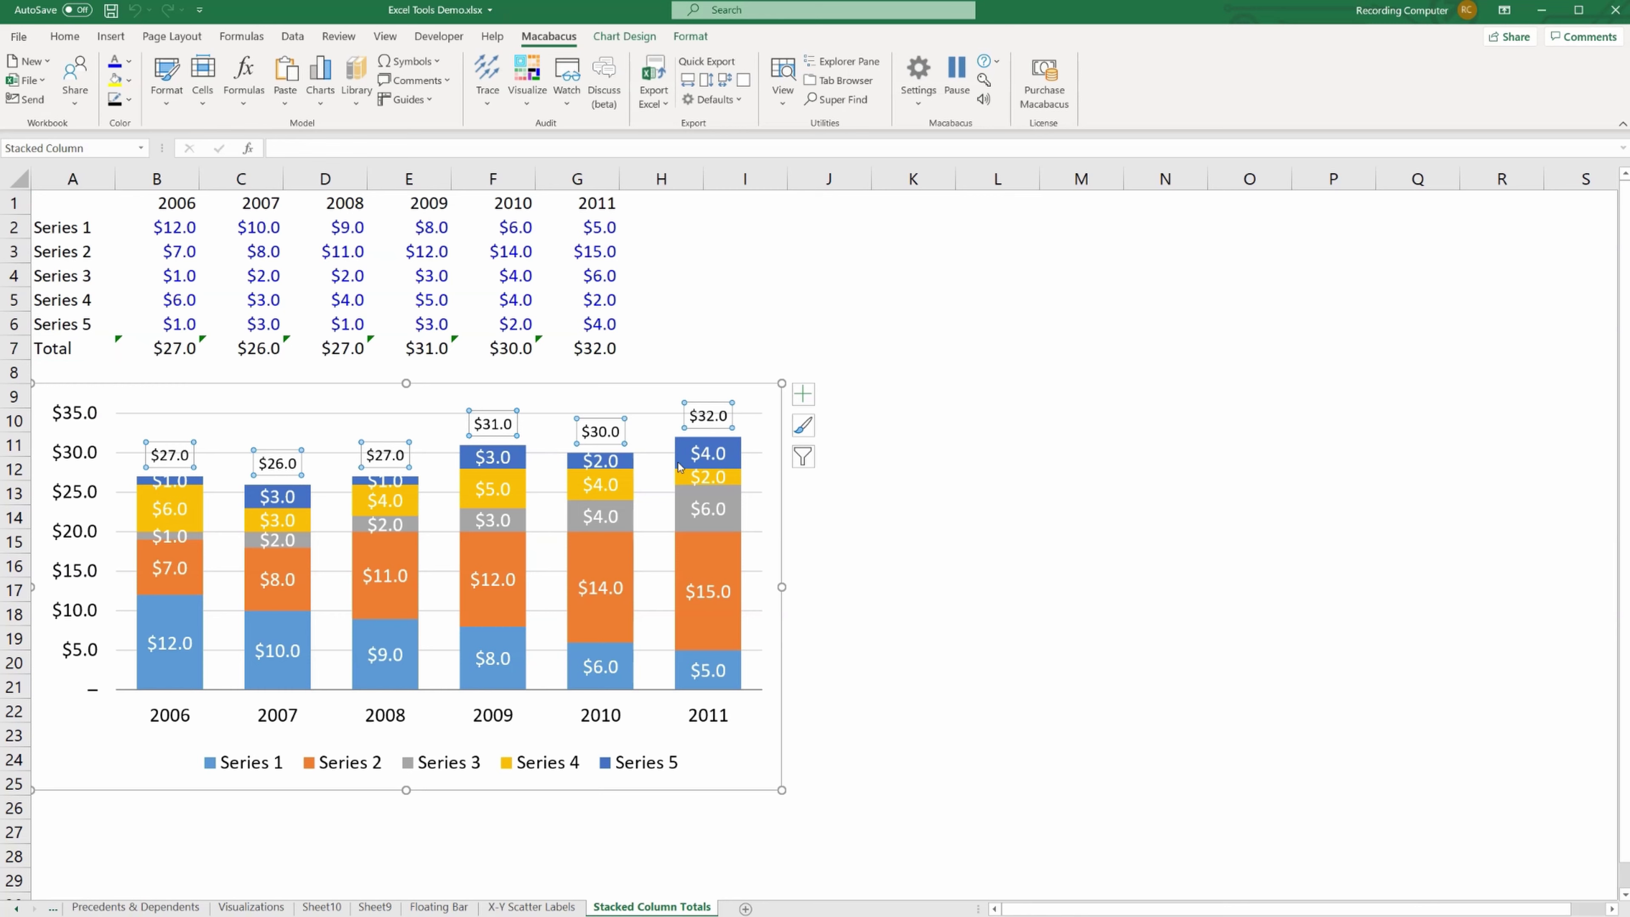
{"action": "left_click", "coordinate": [709, 431]}
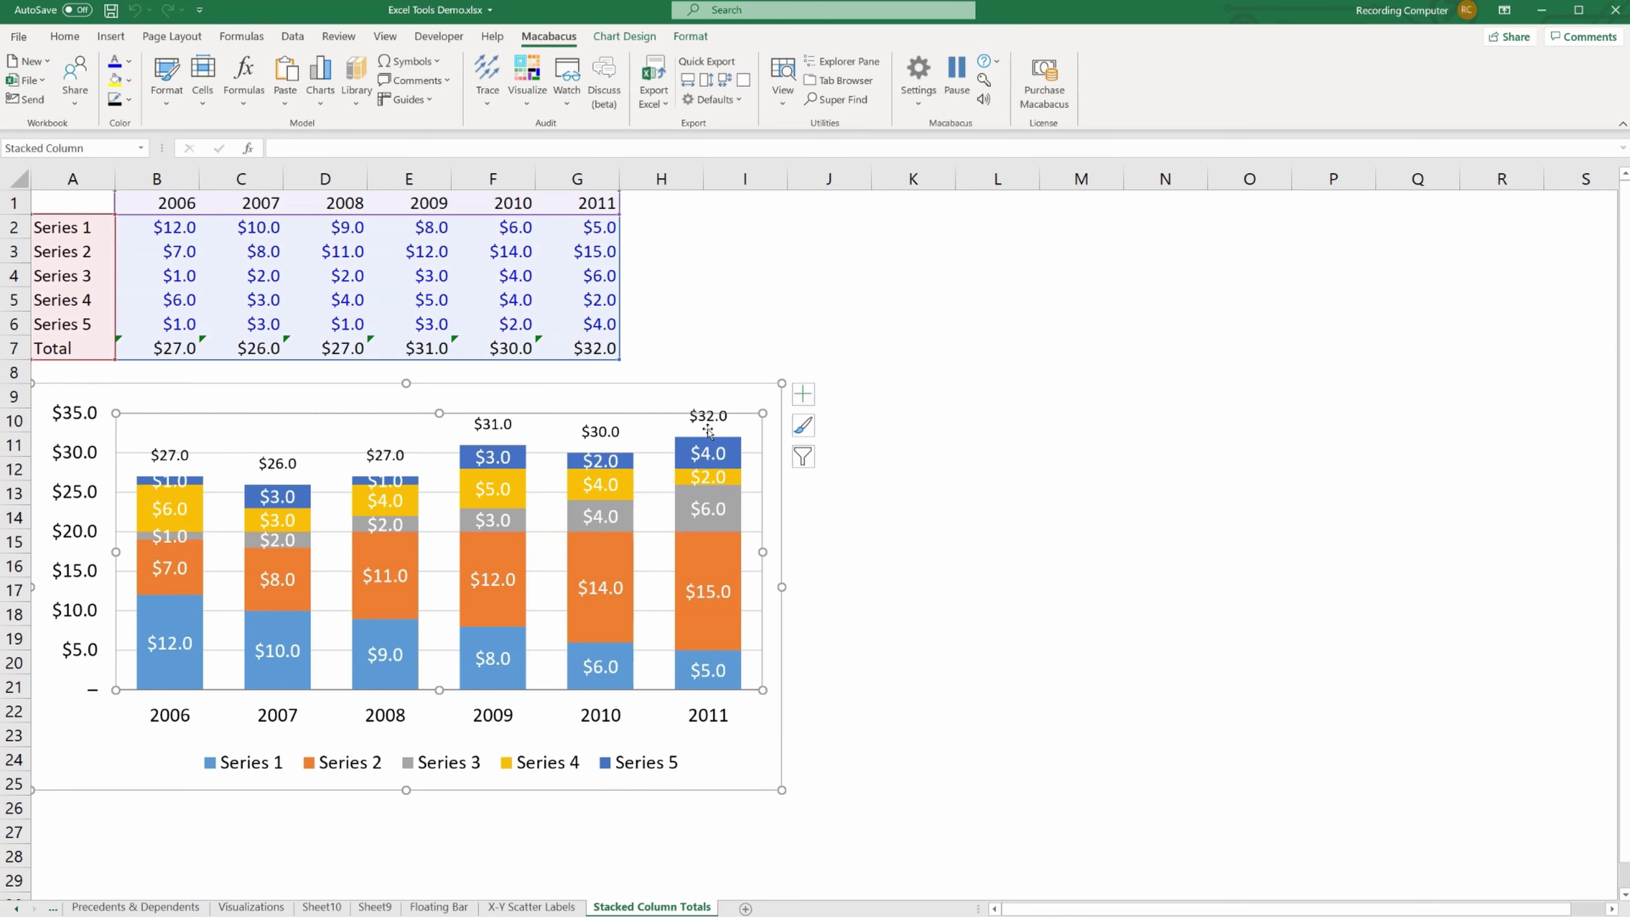
{"action": "left_click", "coordinate": [868, 494]}
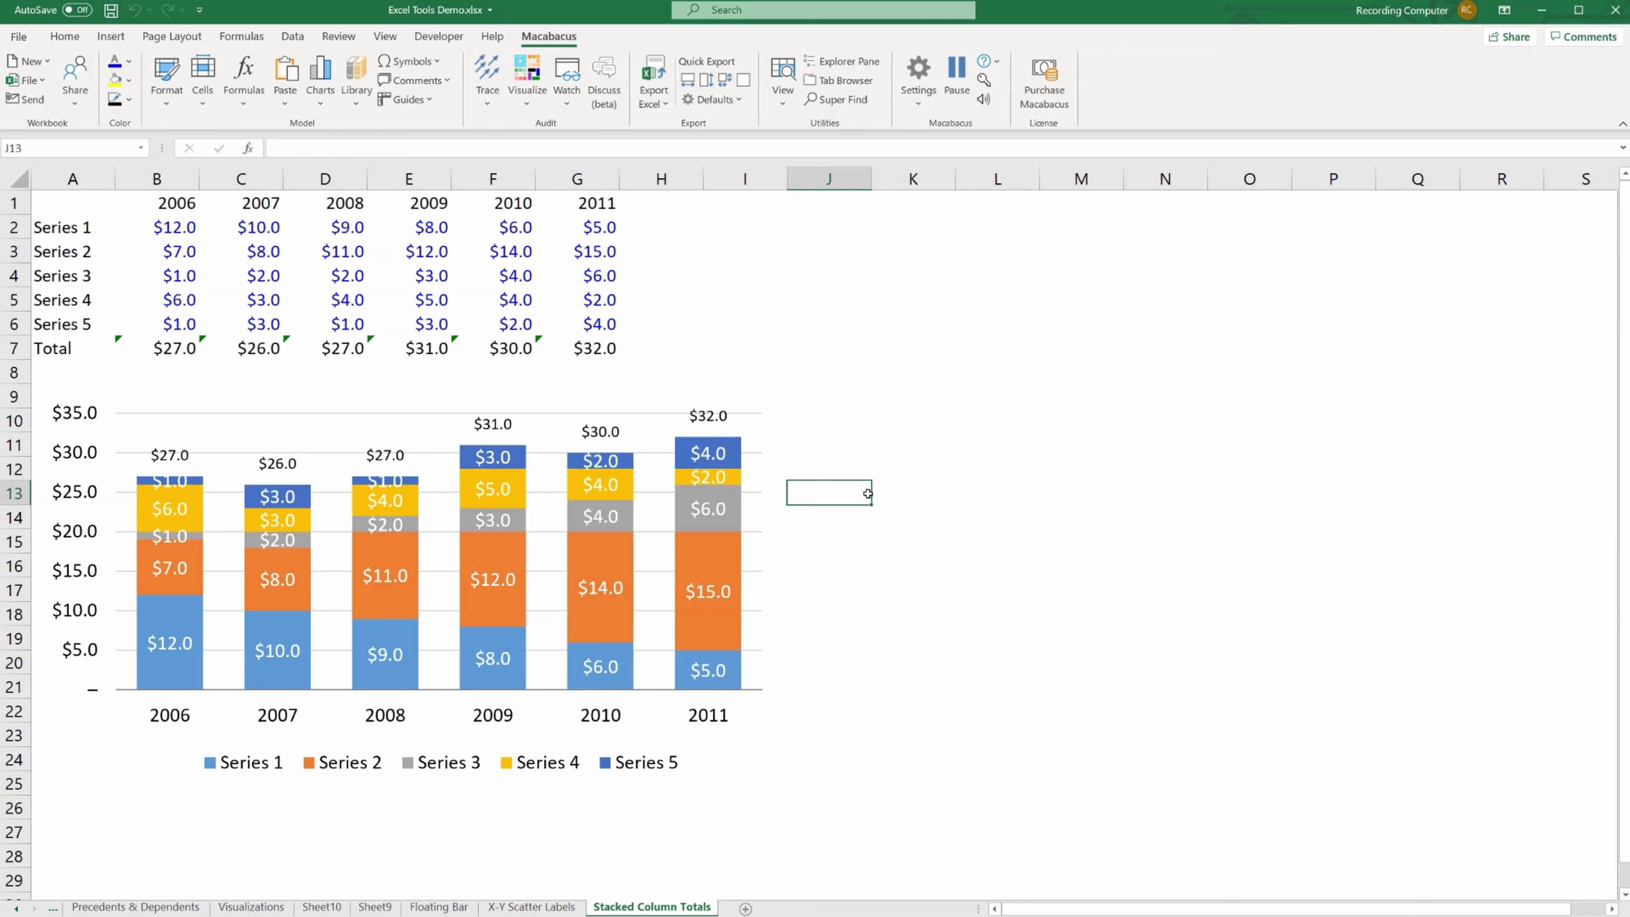
- Add a CAGR growth arrow to the stacked chart with an Elbow line style
{"action": "left_click", "coordinate": [370, 425]}
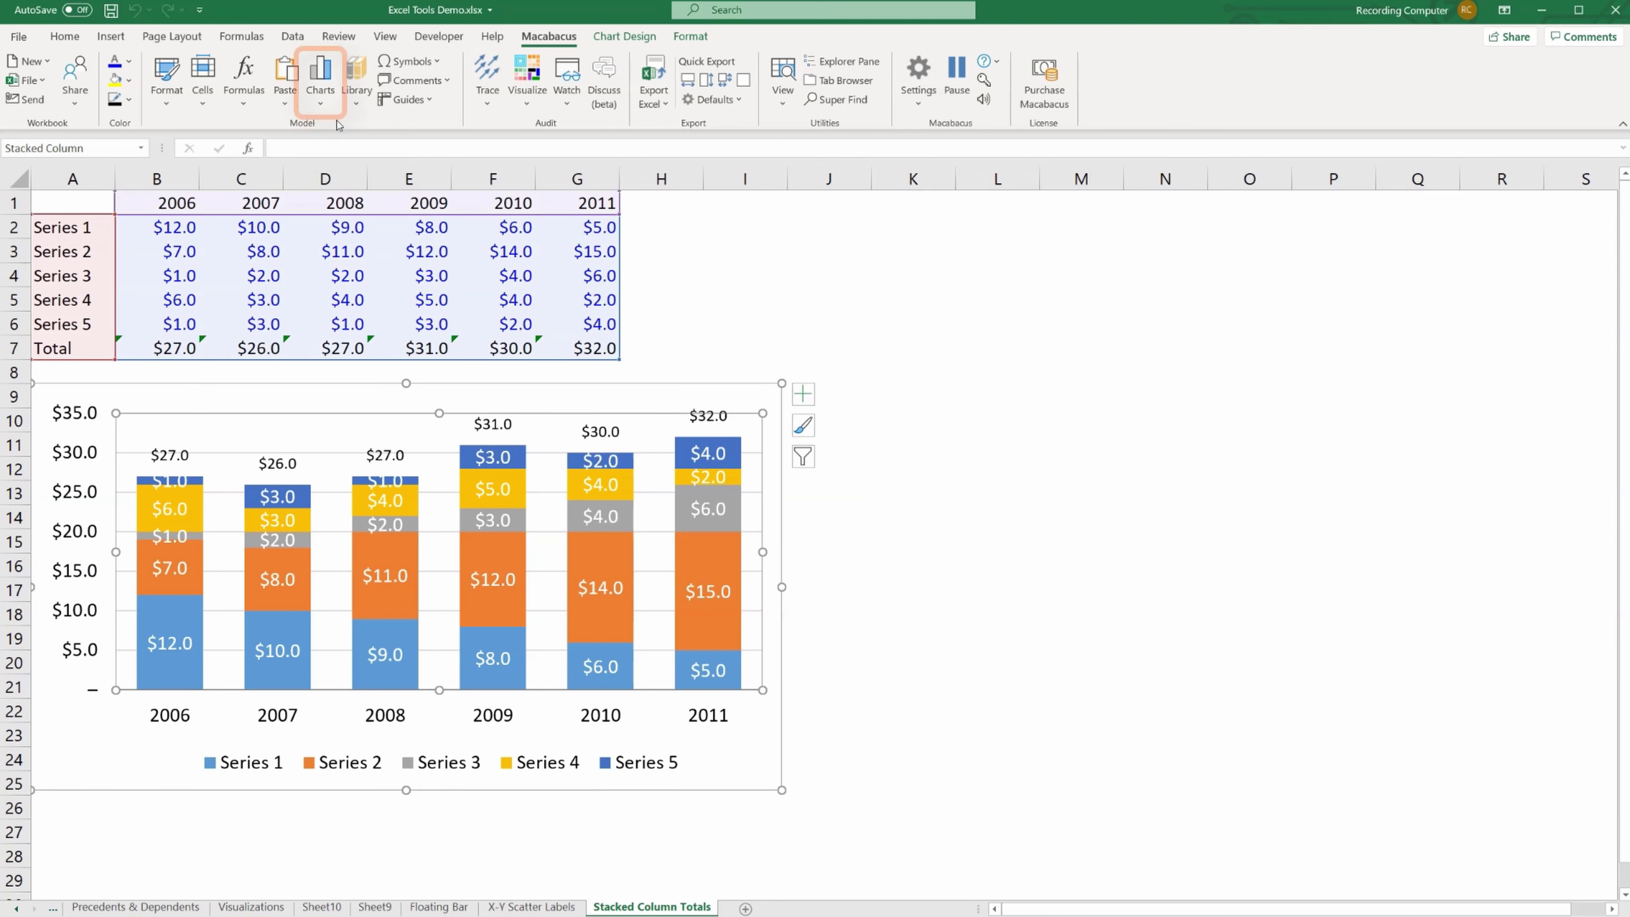
{"action": "left_click", "coordinate": [321, 106]}
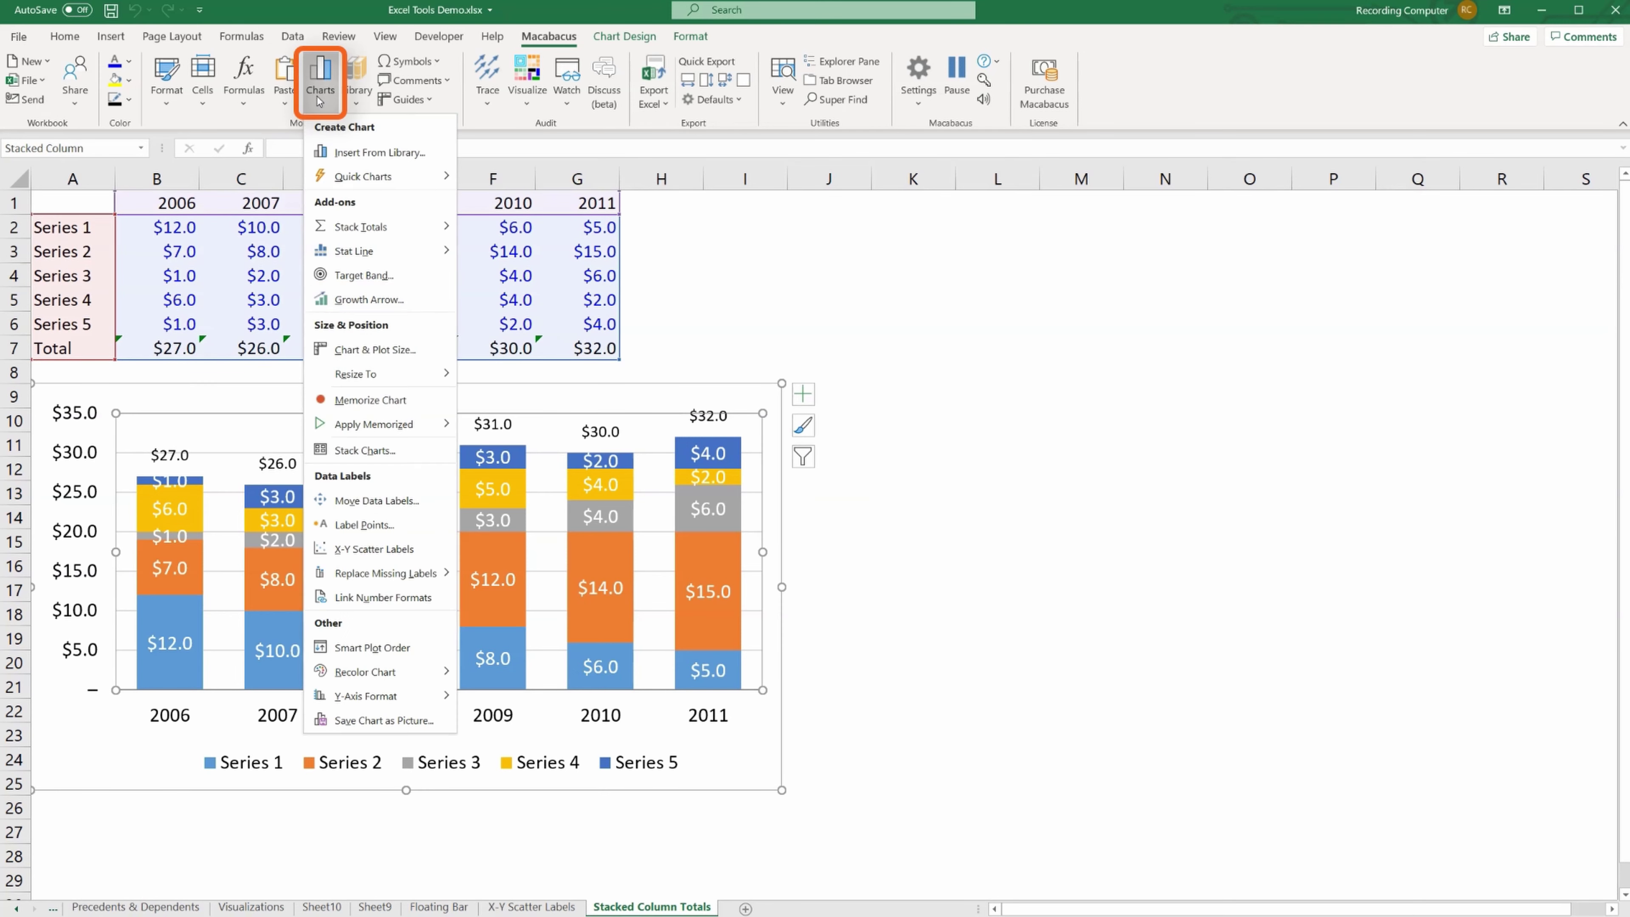
{"action": "left_click", "coordinate": [372, 300]}
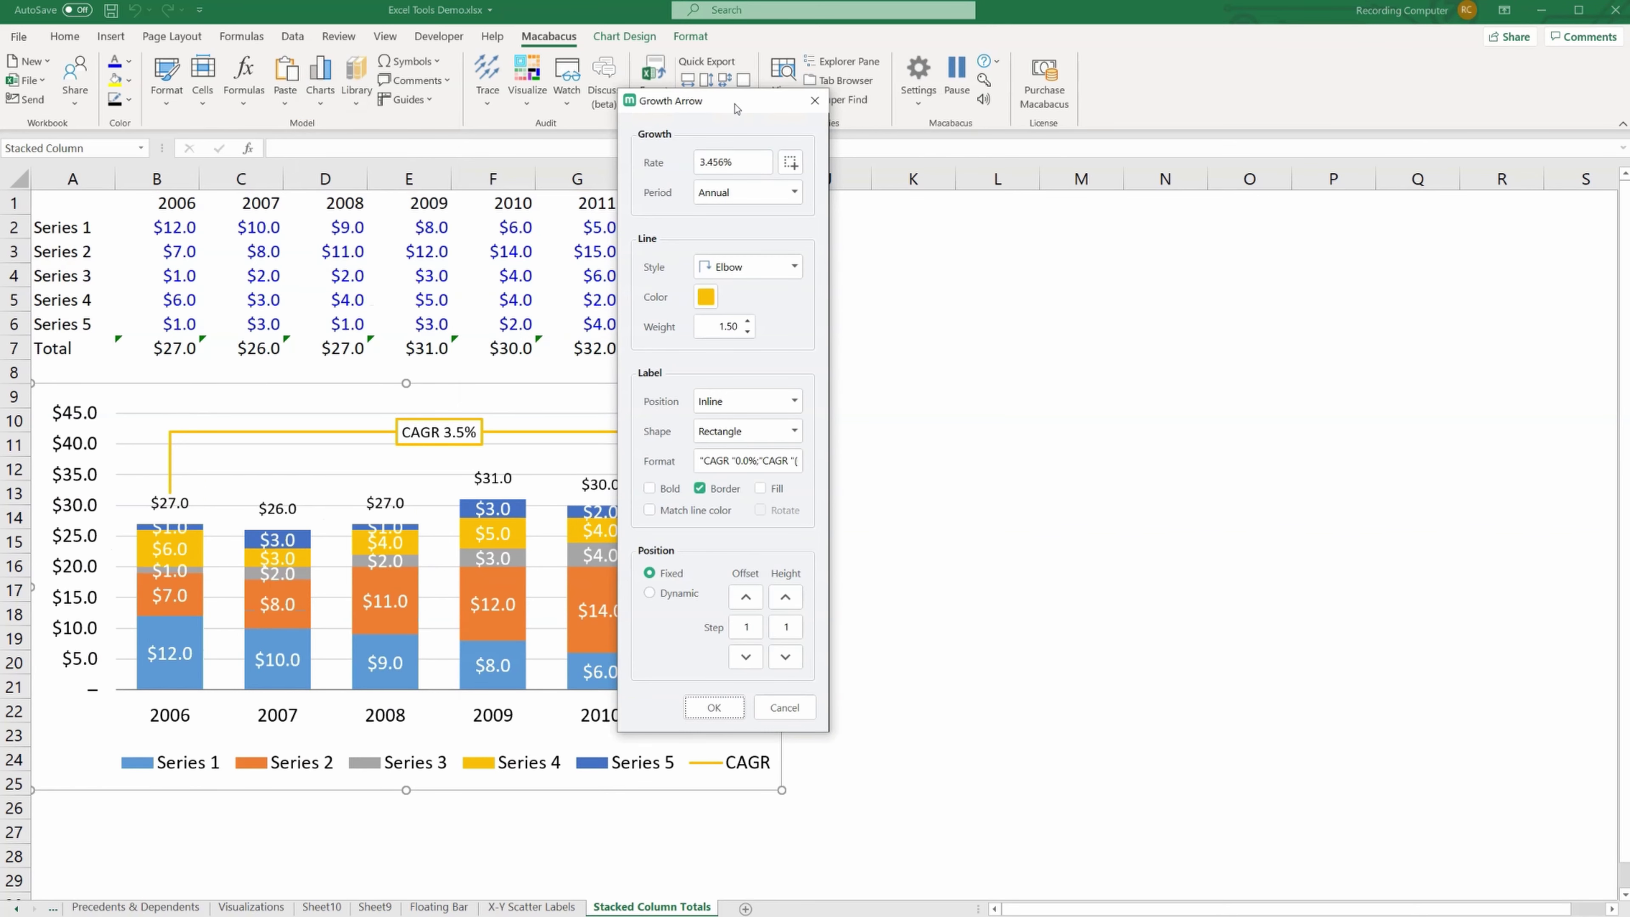
{"action": "left_click_drag", "start_coordinate": [737, 108], "coordinate": [972, 167]}
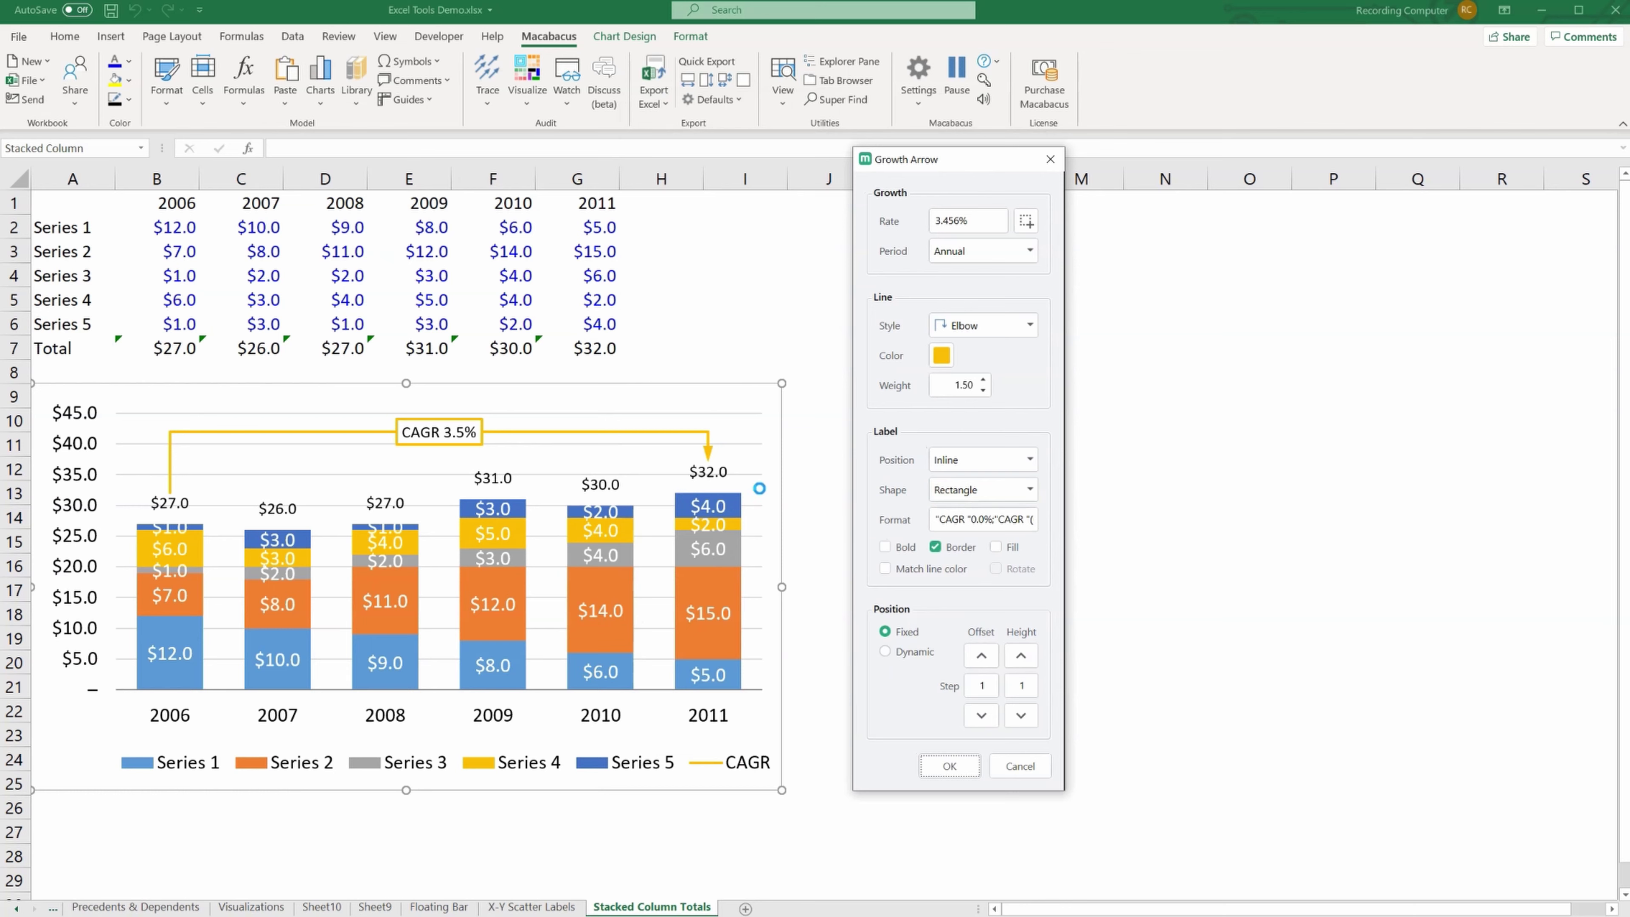
{"action": "left_click", "coordinate": [1000, 328]}
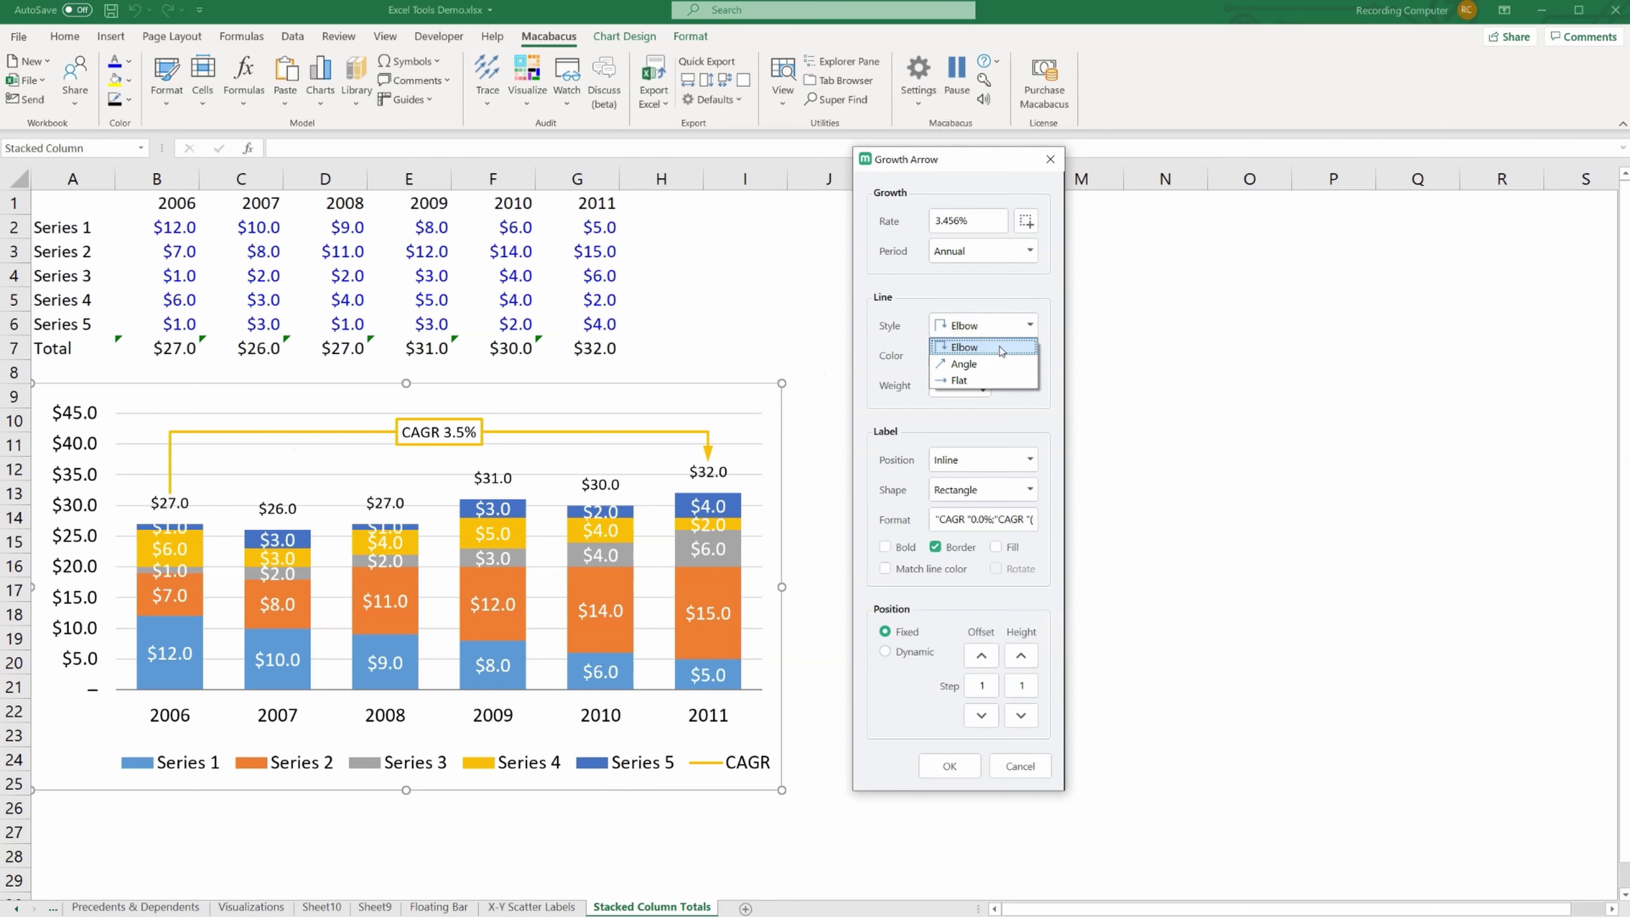
{"action": "left_click", "coordinate": [1002, 365]}
{"action": "left_click", "coordinate": [1001, 326]}
{"action": "left_click", "coordinate": [997, 383]}
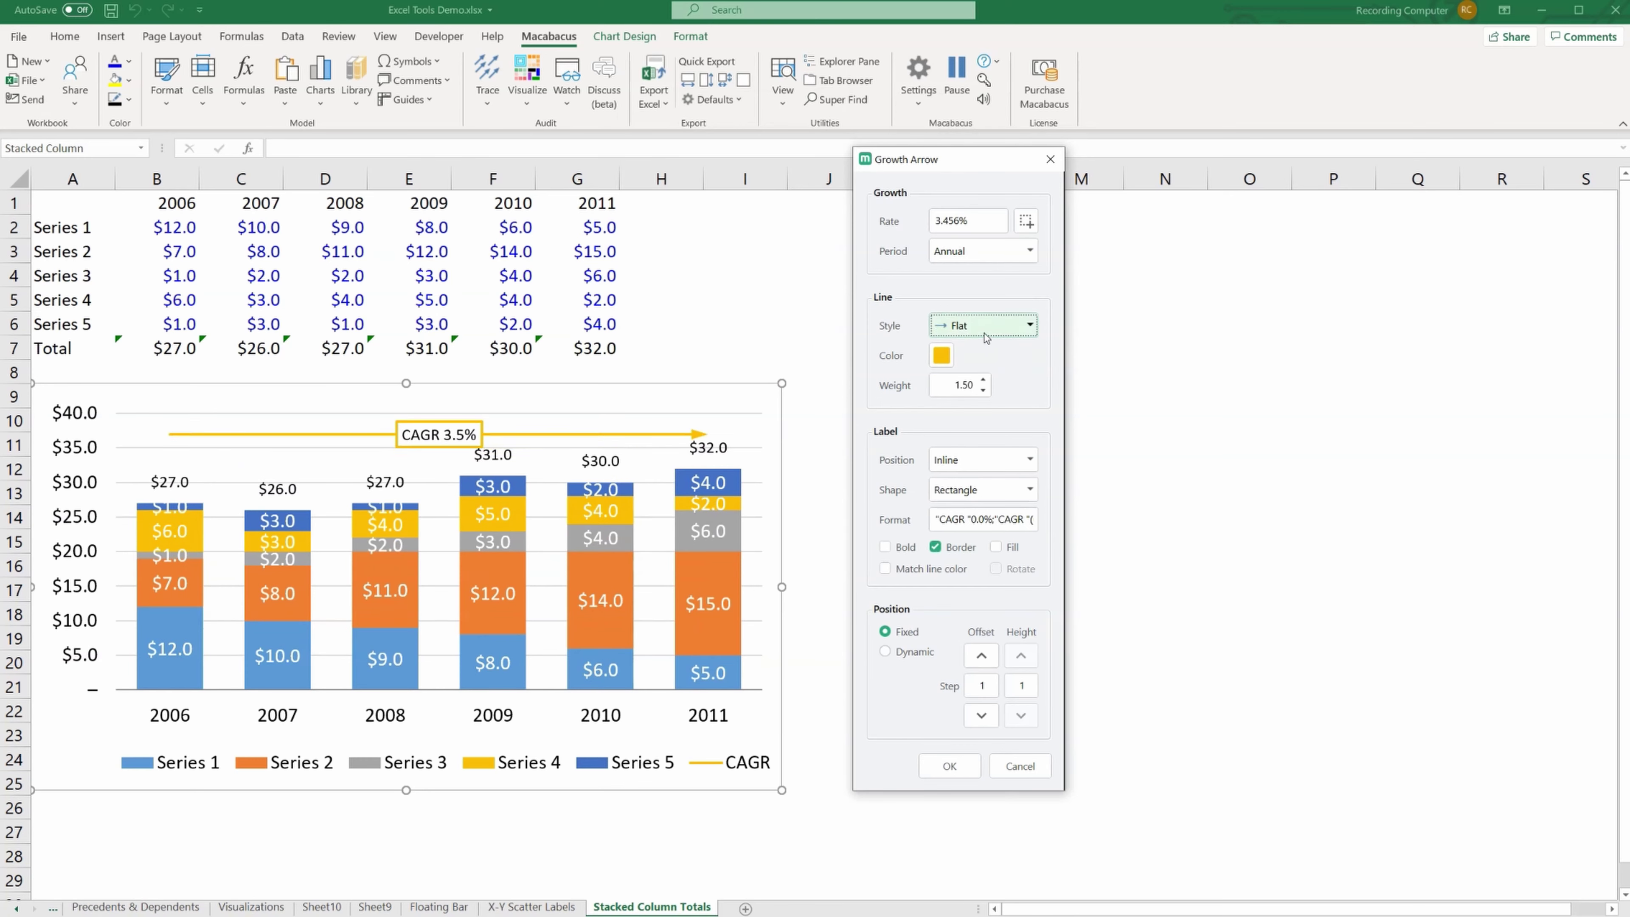
{"action": "left_click", "coordinate": [995, 326]}
{"action": "left_click", "coordinate": [995, 363]}
{"action": "left_click", "coordinate": [992, 330]}
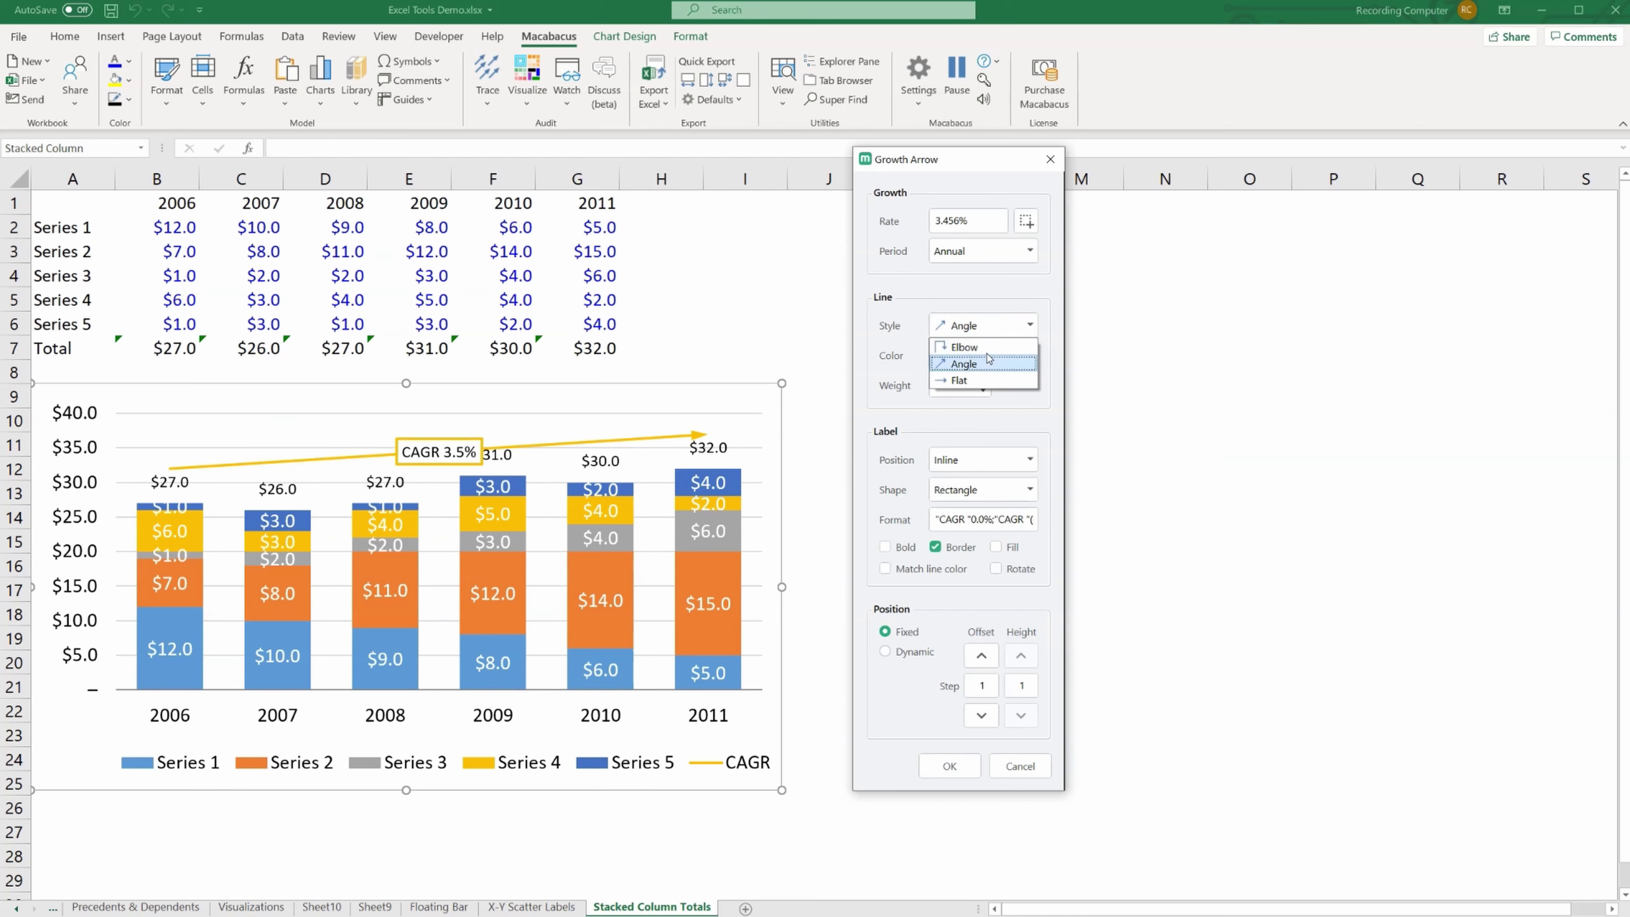
{"action": "left_click", "coordinate": [990, 363]}
{"action": "left_click", "coordinate": [992, 331]}
{"action": "left_click", "coordinate": [964, 347]}
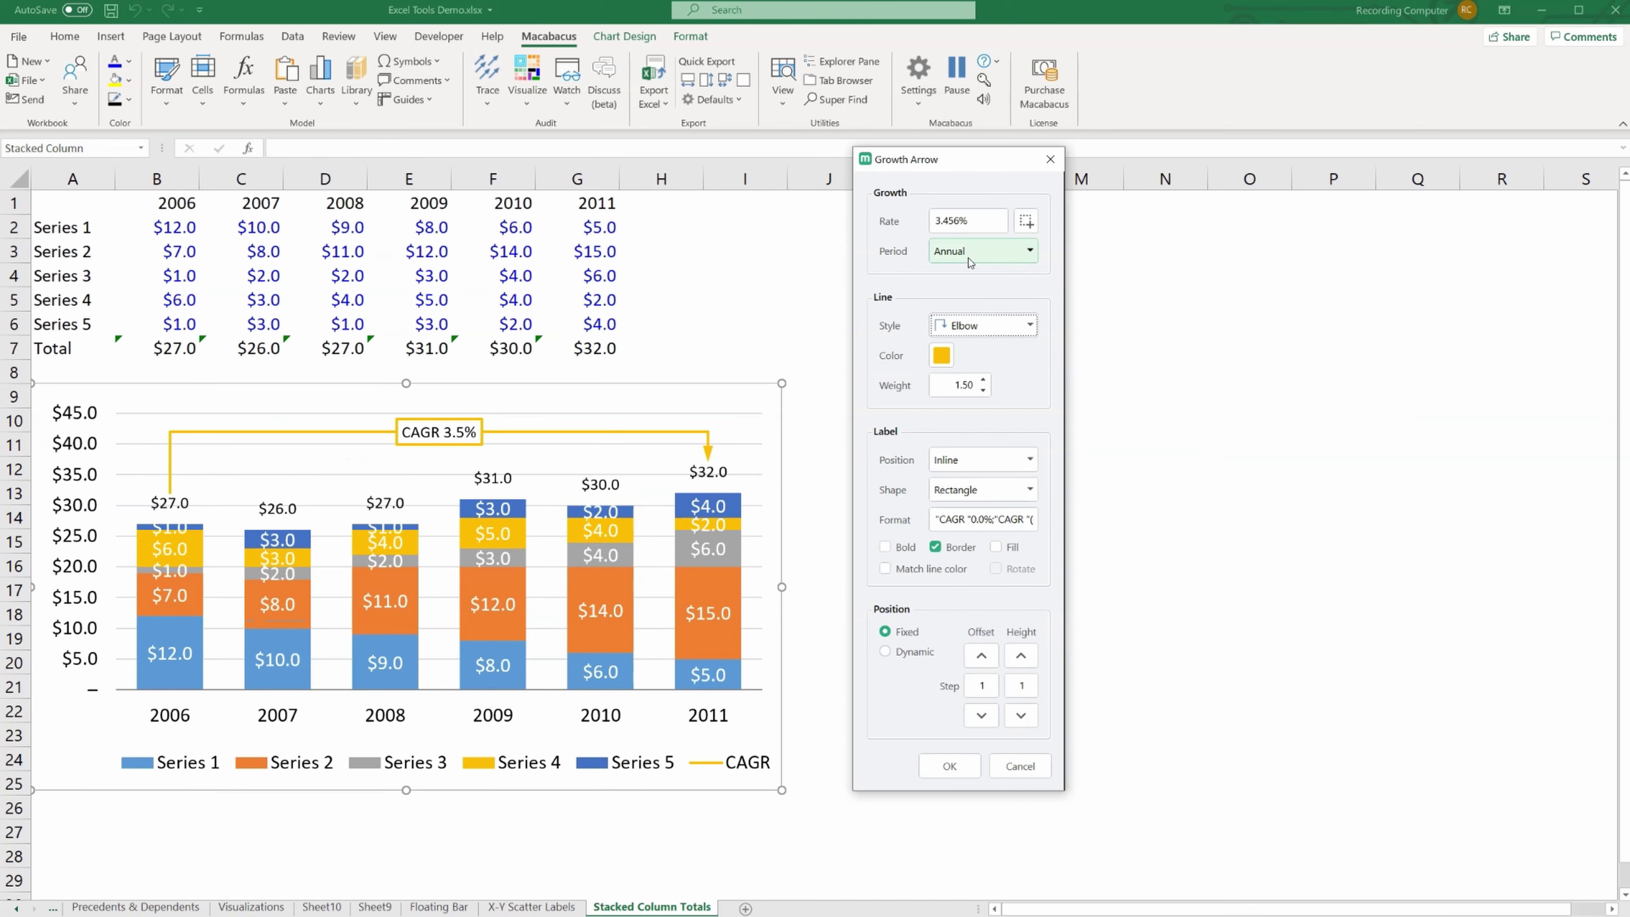
- Keep the growth period Annual and confirm the growth arrow
{"action": "left_click", "coordinate": [985, 257]}
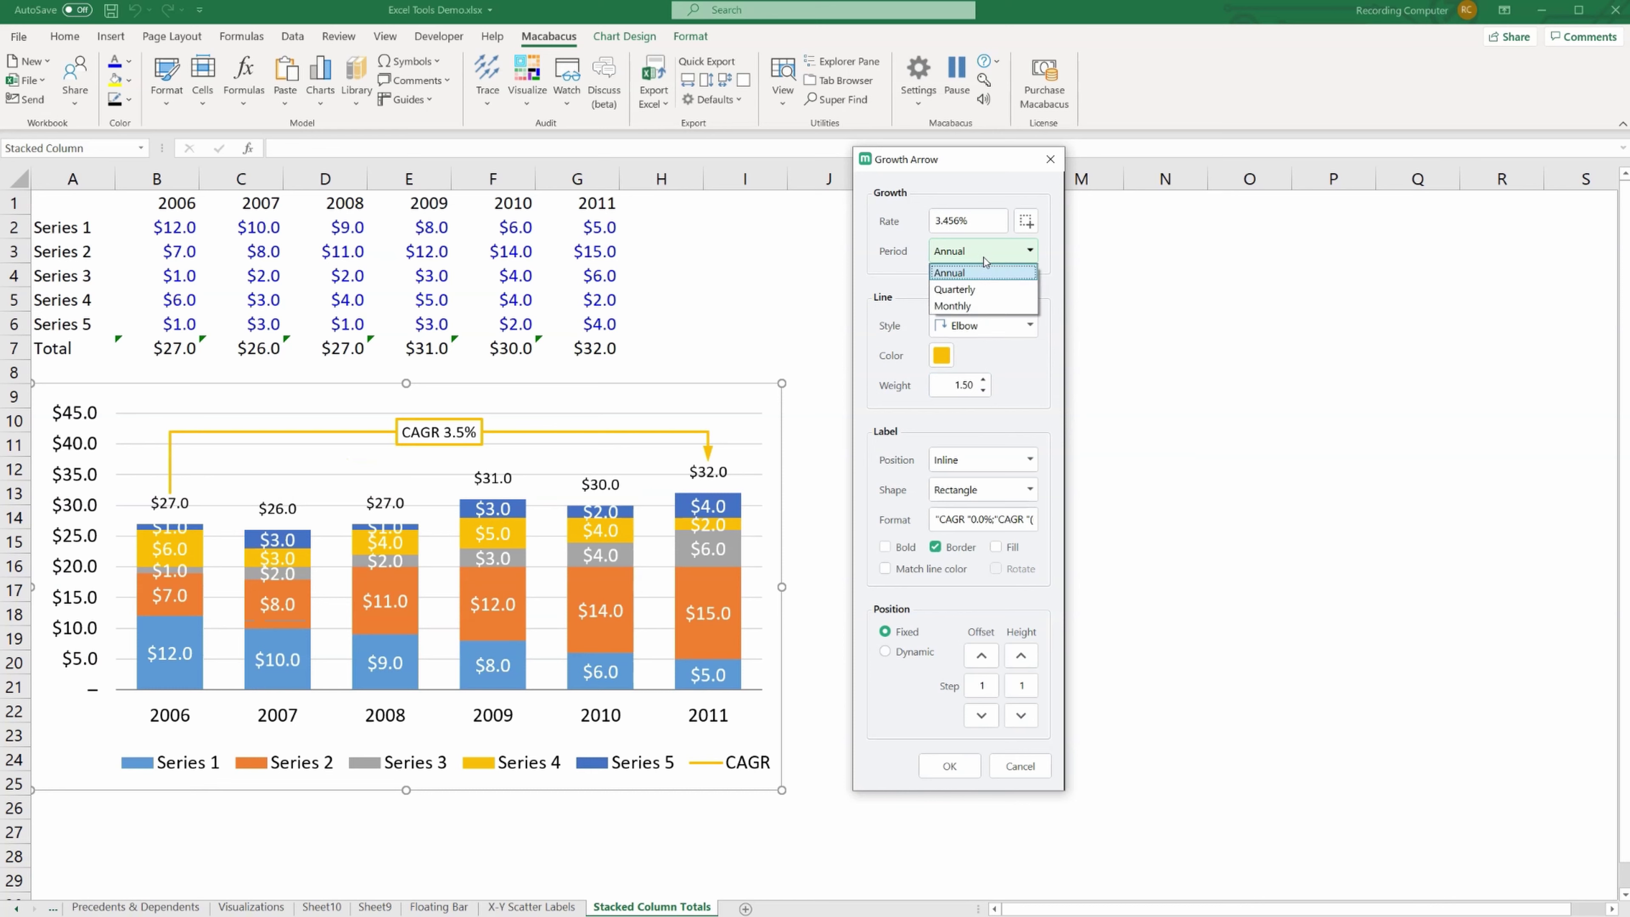
{"action": "left_click", "coordinate": [982, 270]}
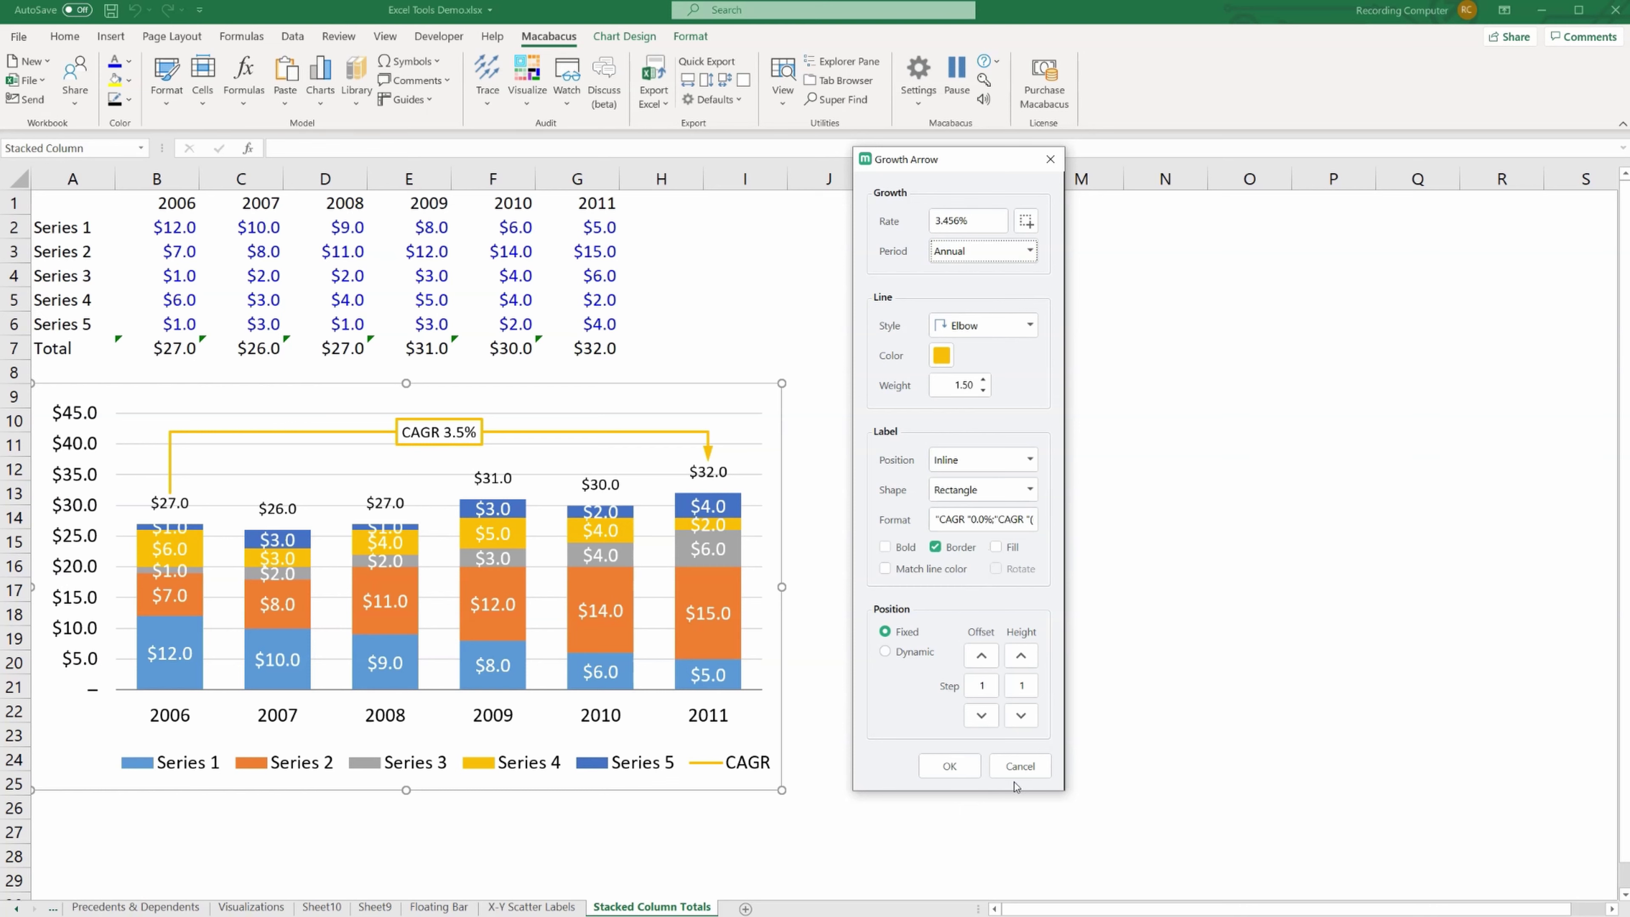
{"action": "left_click", "coordinate": [950, 768]}
- Deselect the chart and browse the Macabacus chart tools menu, closing it without changes
{"action": "left_click", "coordinate": [913, 661]}
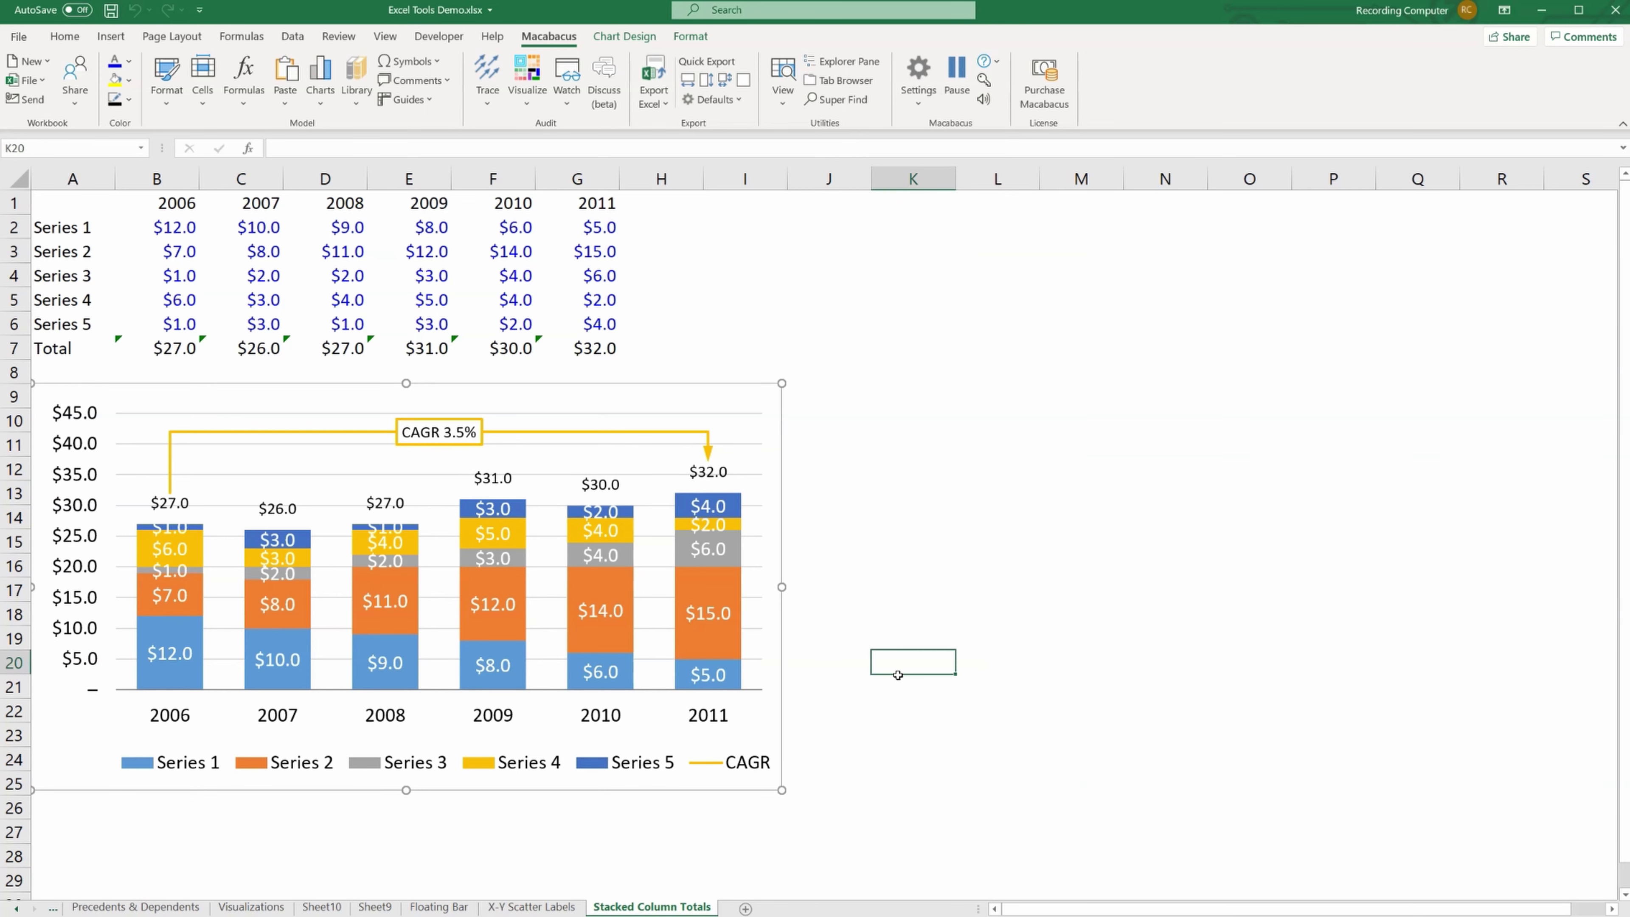
{"action": "left_click", "coordinate": [447, 440]}
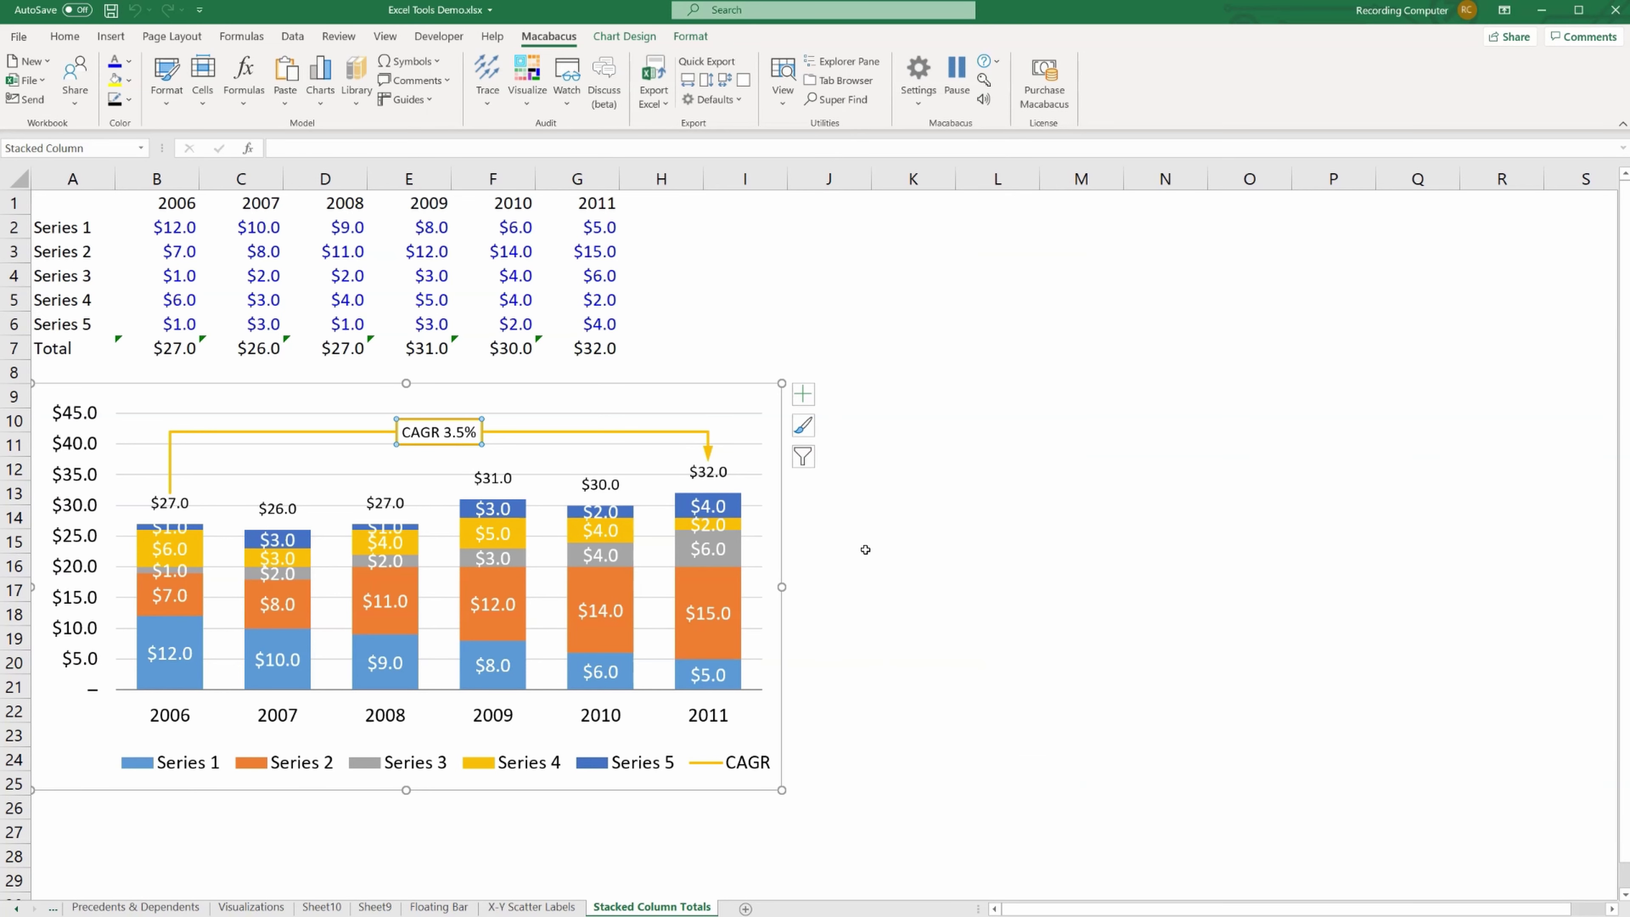
{"action": "left_click", "coordinate": [880, 558]}
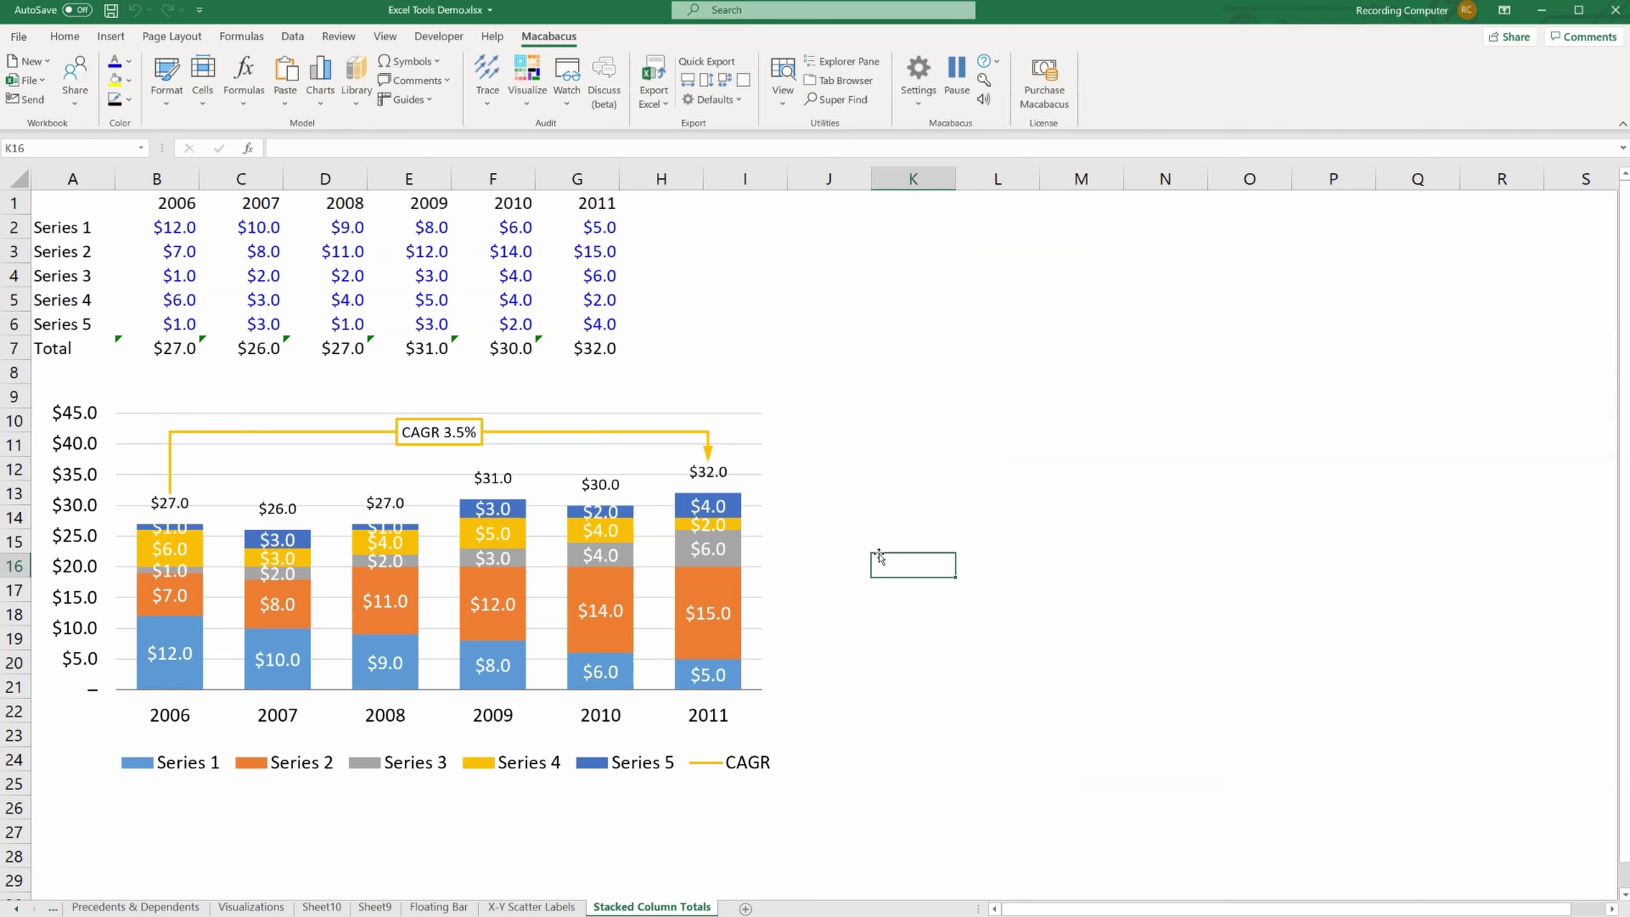
{"action": "left_click", "coordinate": [661, 348]}
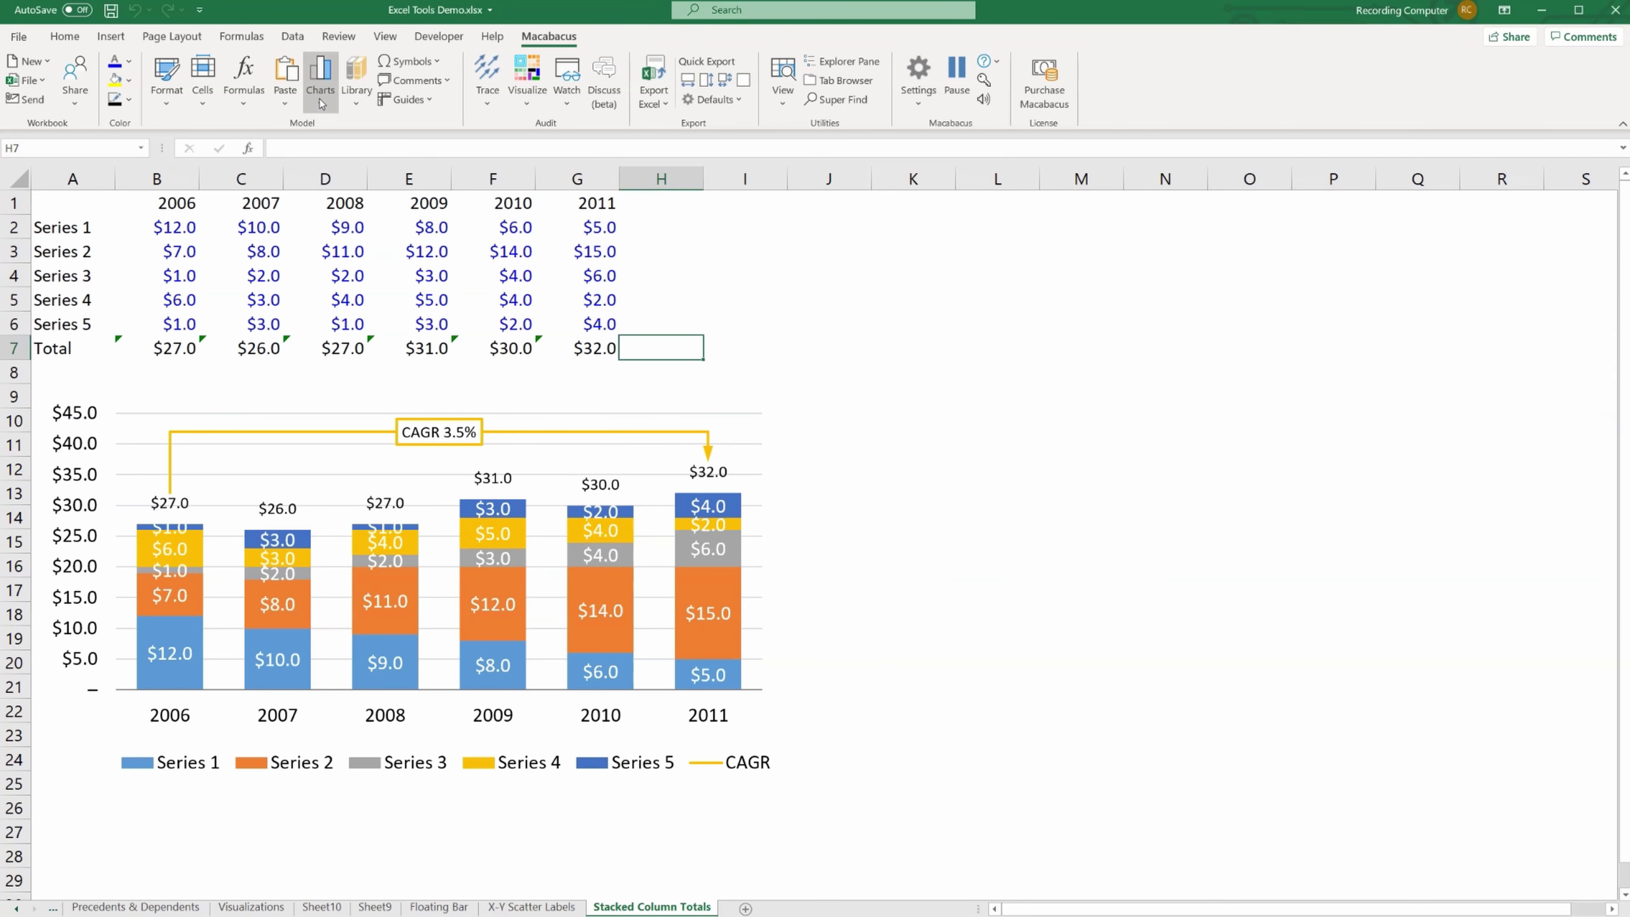
{"action": "left_click", "coordinate": [321, 105]}
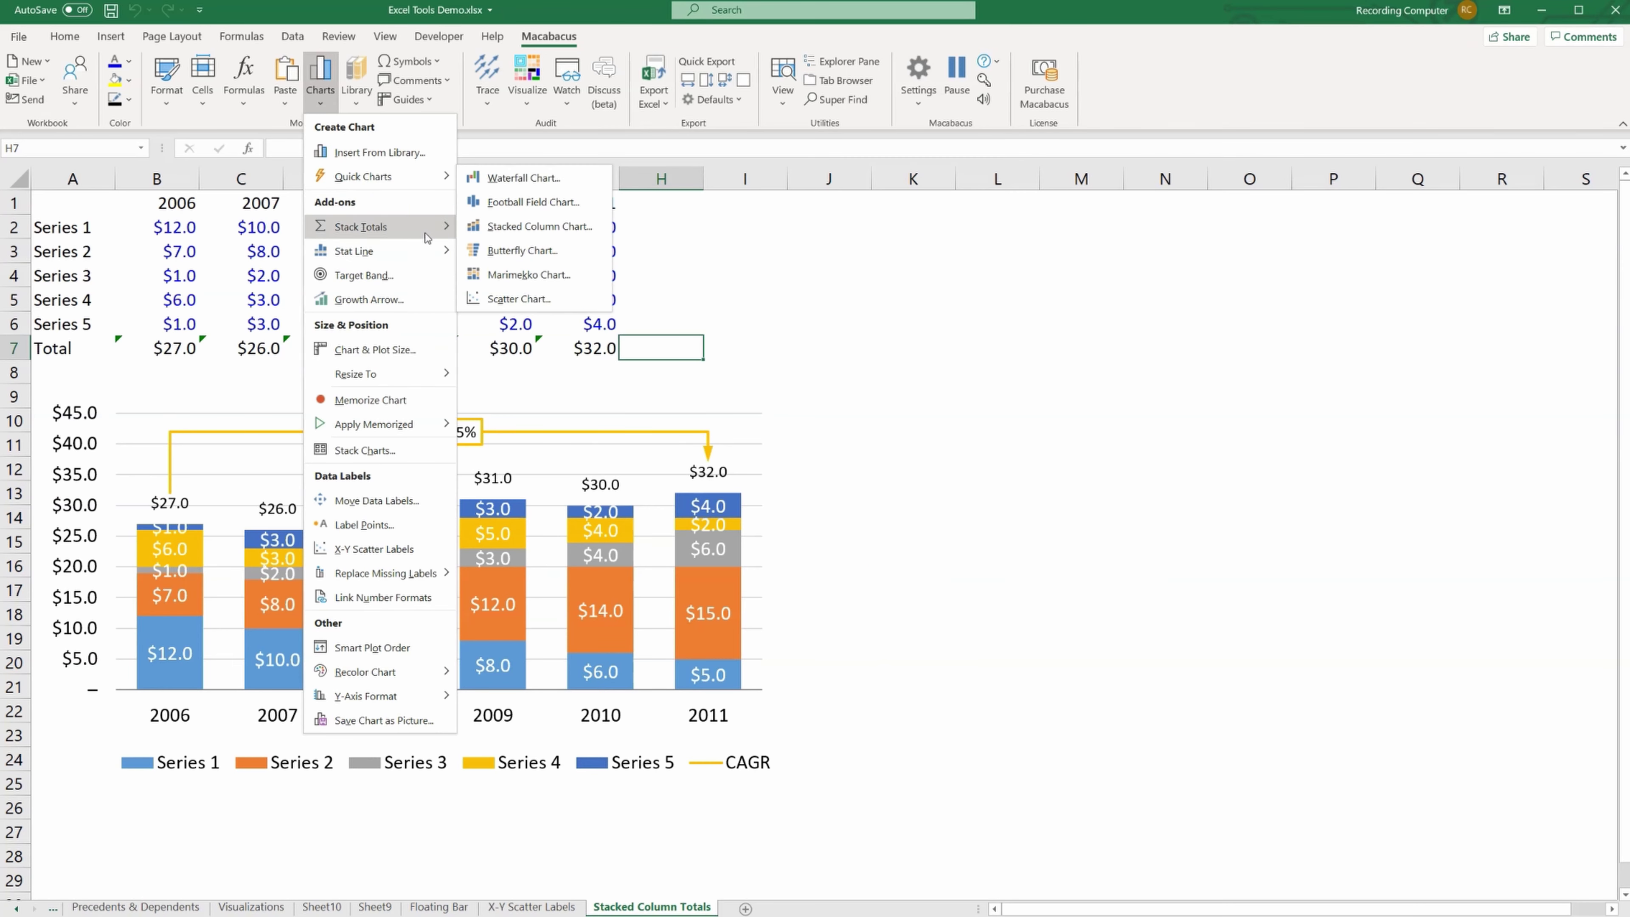
{"action": "mouse_move", "coordinate": [425, 238]}
{"action": "left_click", "coordinate": [819, 401]}
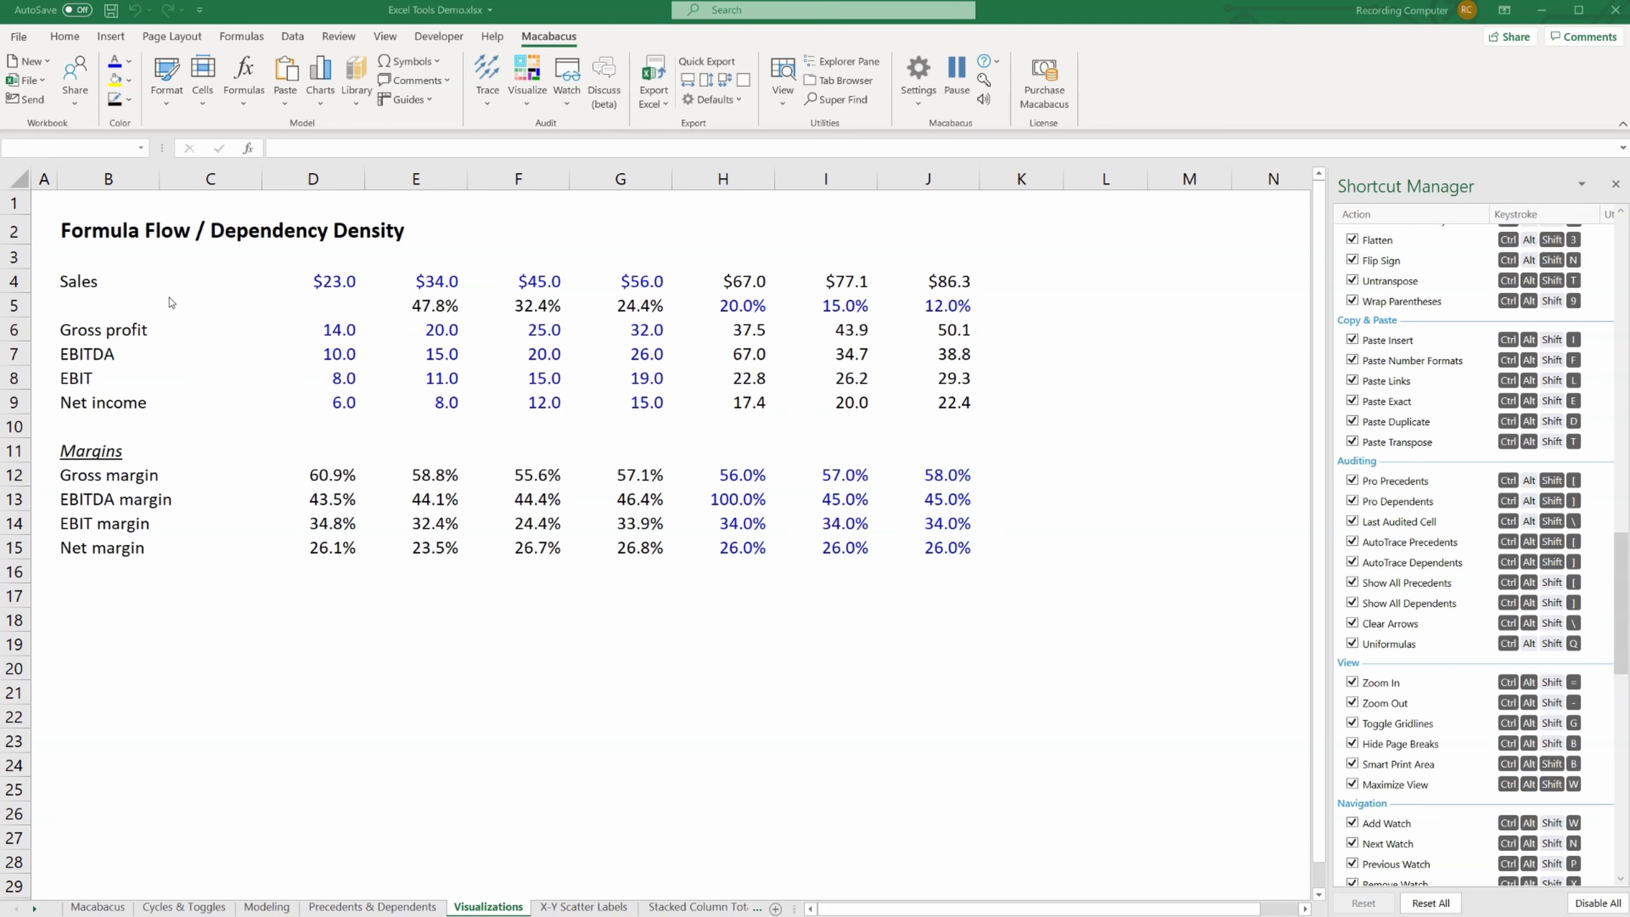
- Apply Formula Flow shading to the B4:J15 table from Sales to Net margin
{"action": "left_click_drag", "start_coordinate": [90, 285], "coordinate": [912, 549]}
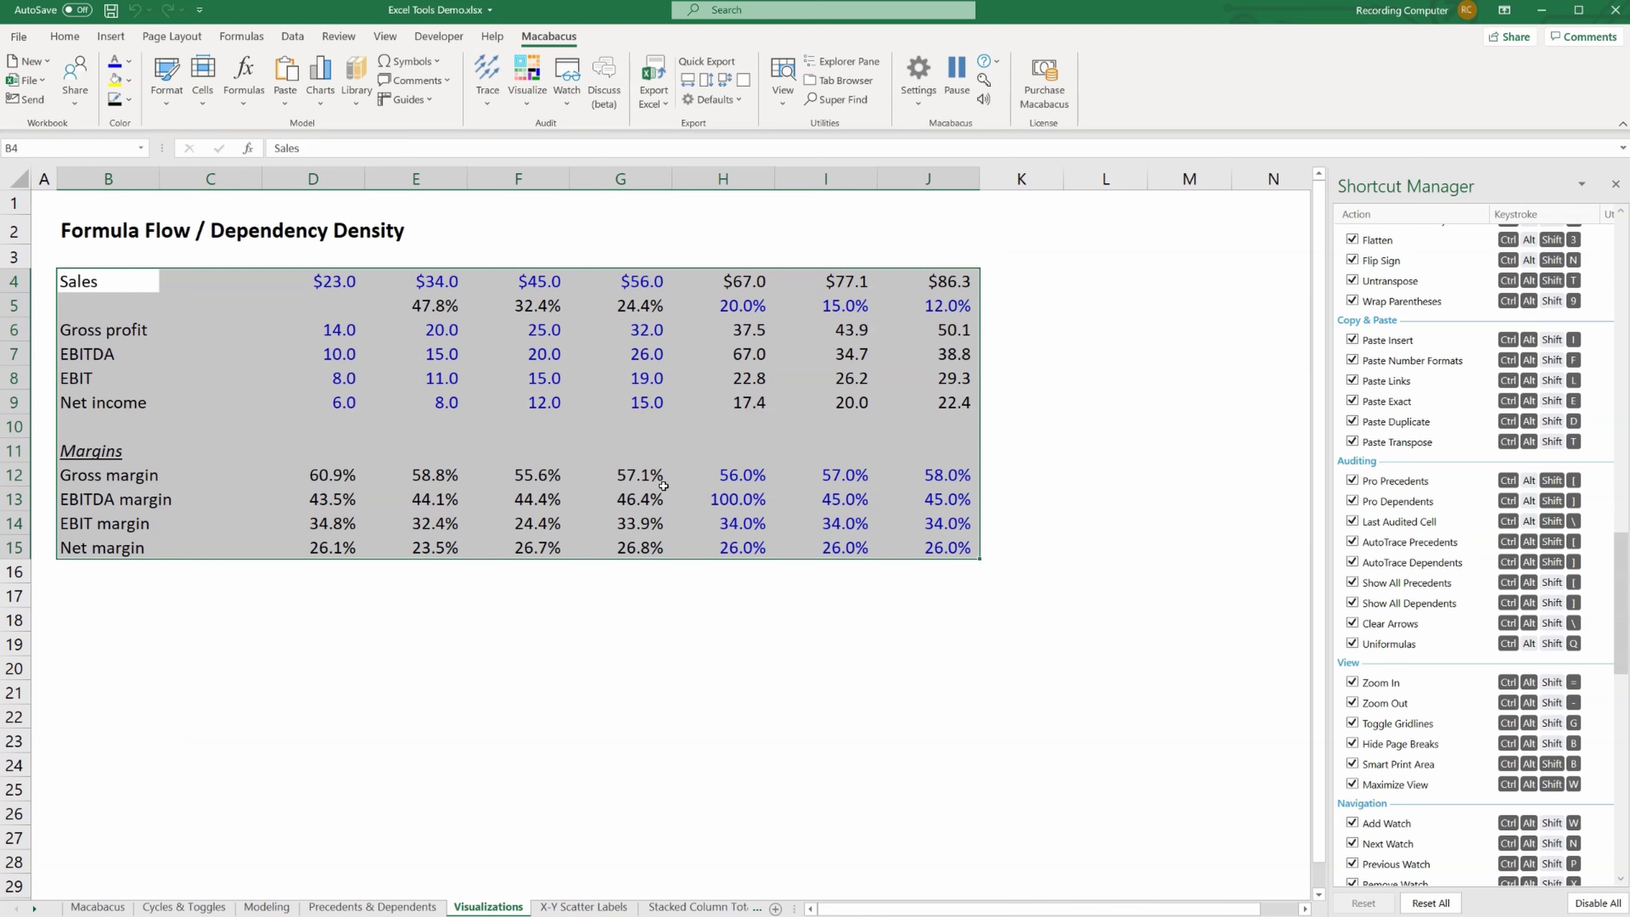
{"action": "left_click", "coordinate": [527, 104]}
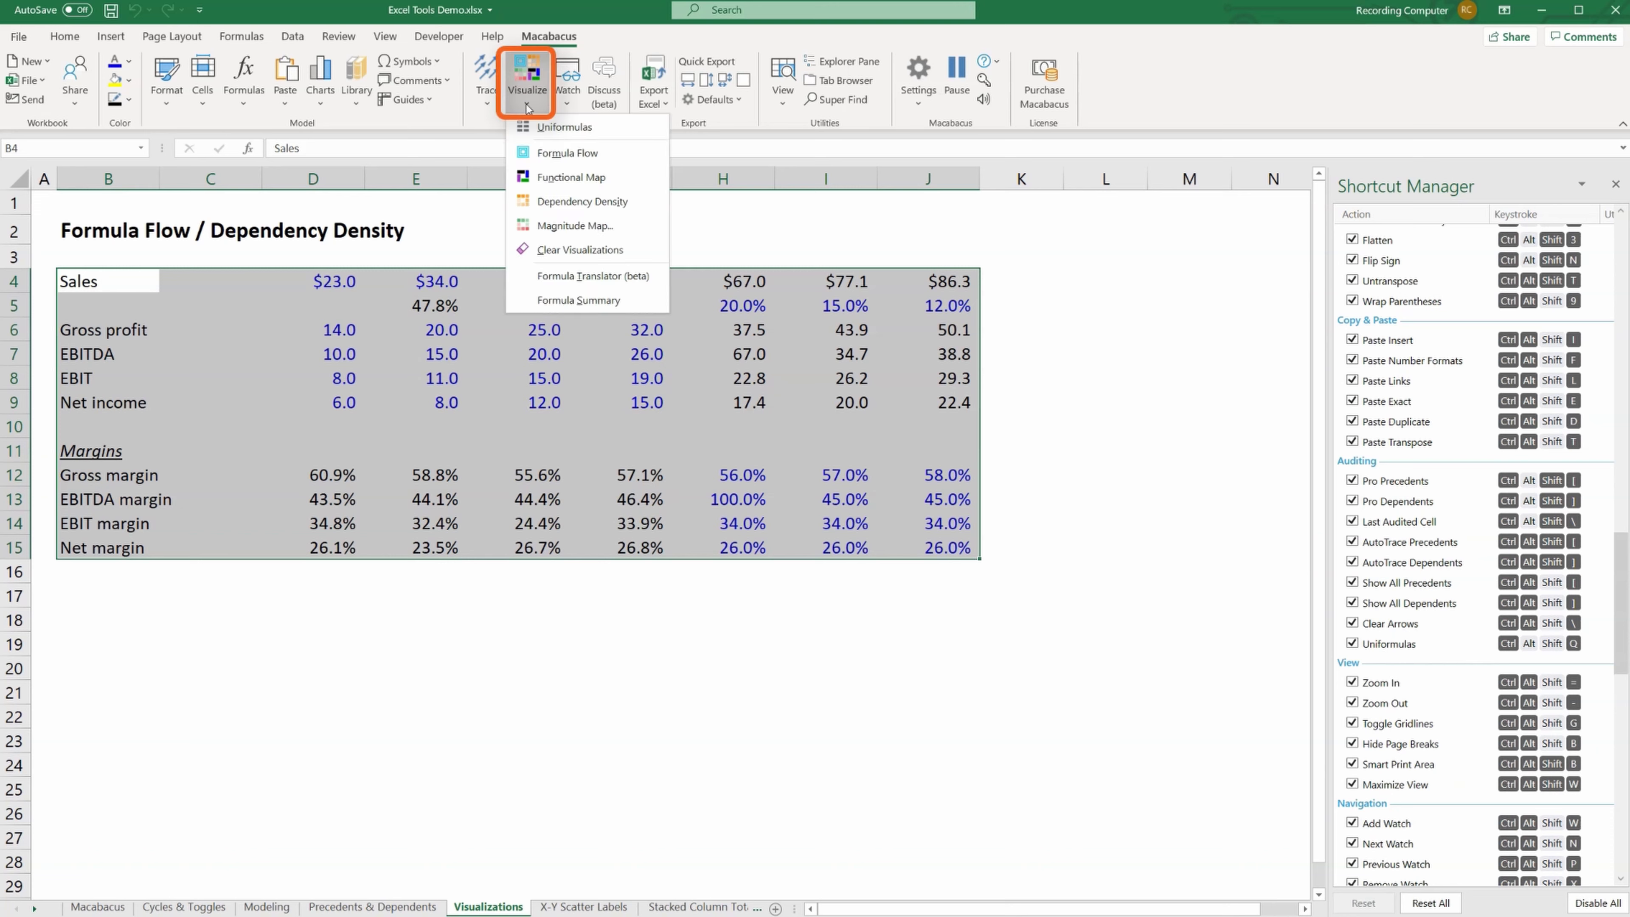
{"action": "left_click", "coordinate": [556, 160]}
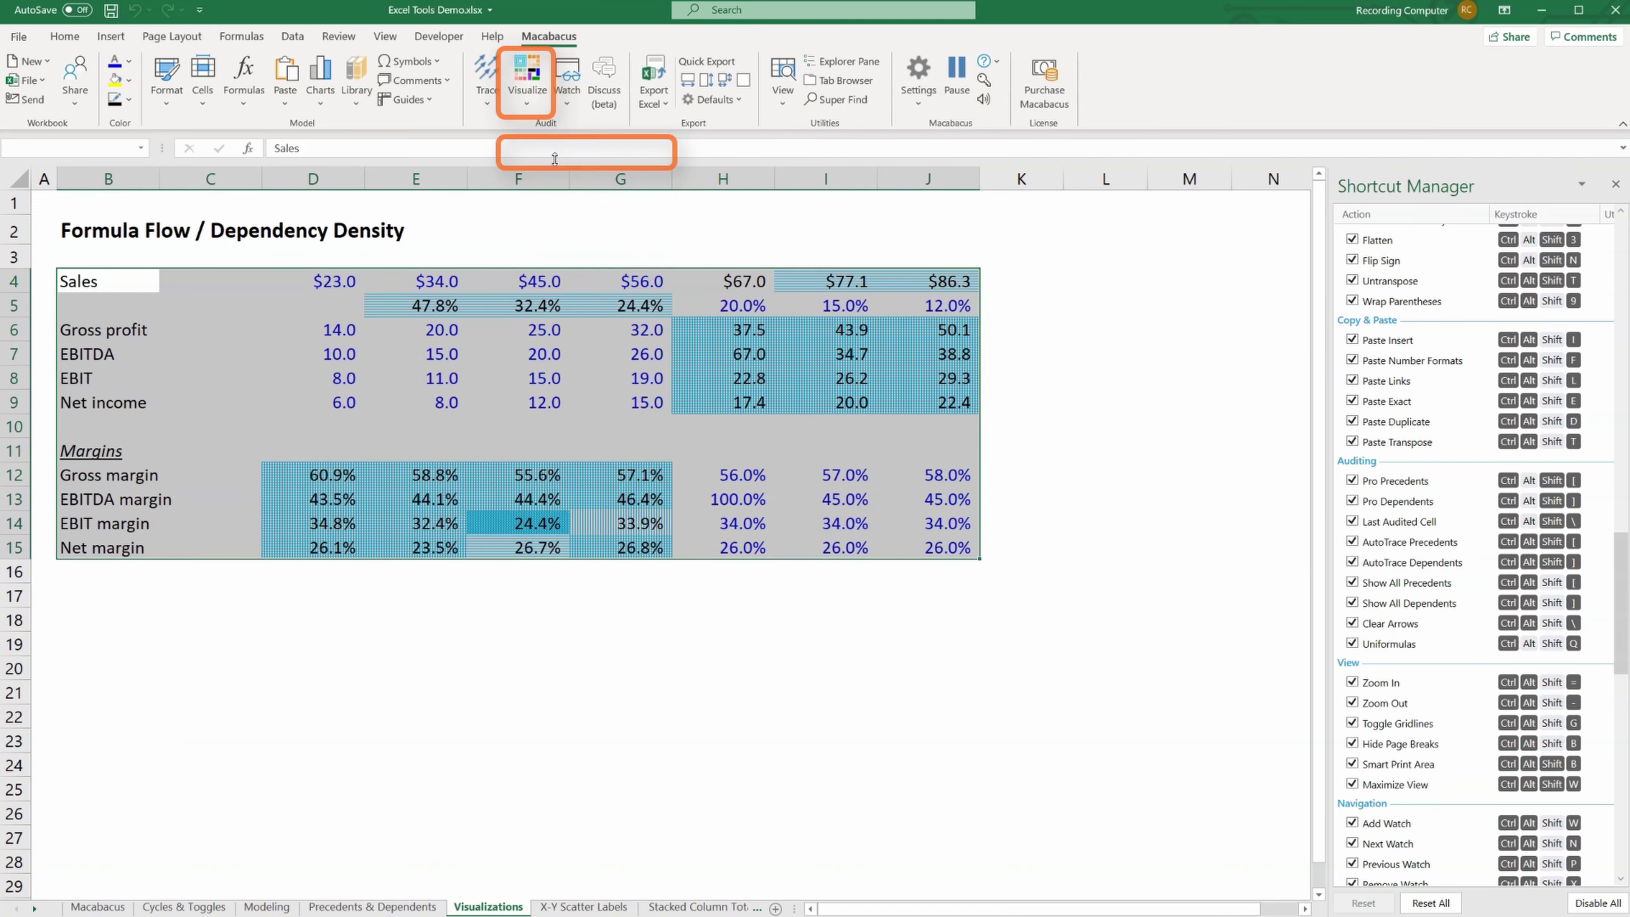
{"action": "left_click", "coordinate": [621, 621]}
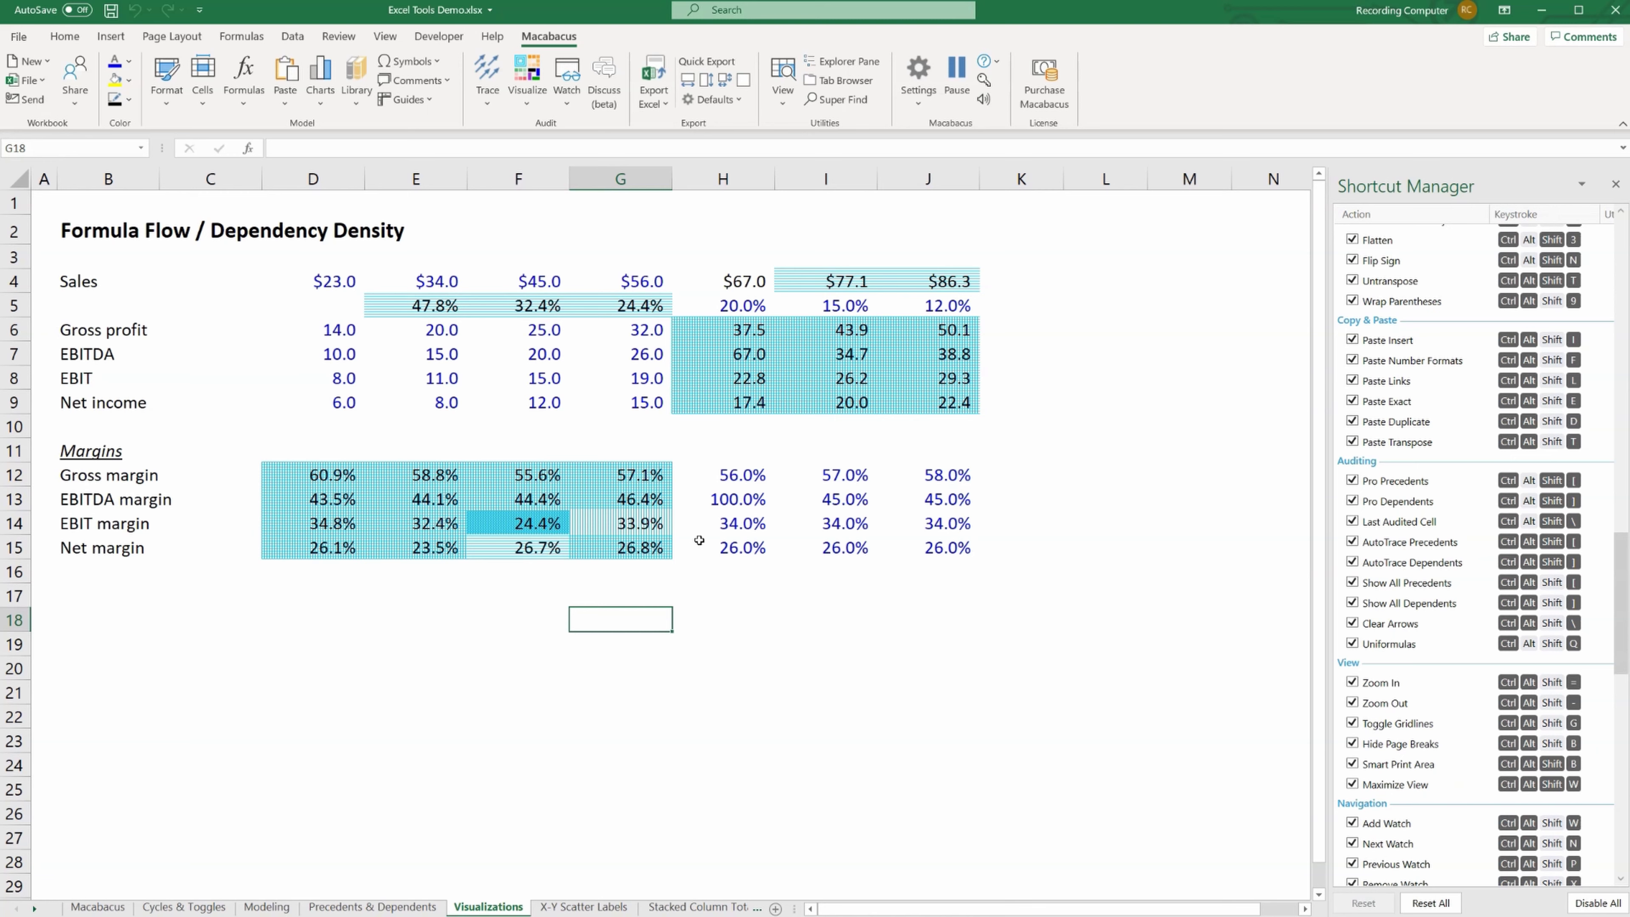
- Inspect F14's EBIT margin formula against neighbouring margin cells using F2
{"action": "left_click", "coordinate": [563, 531]}
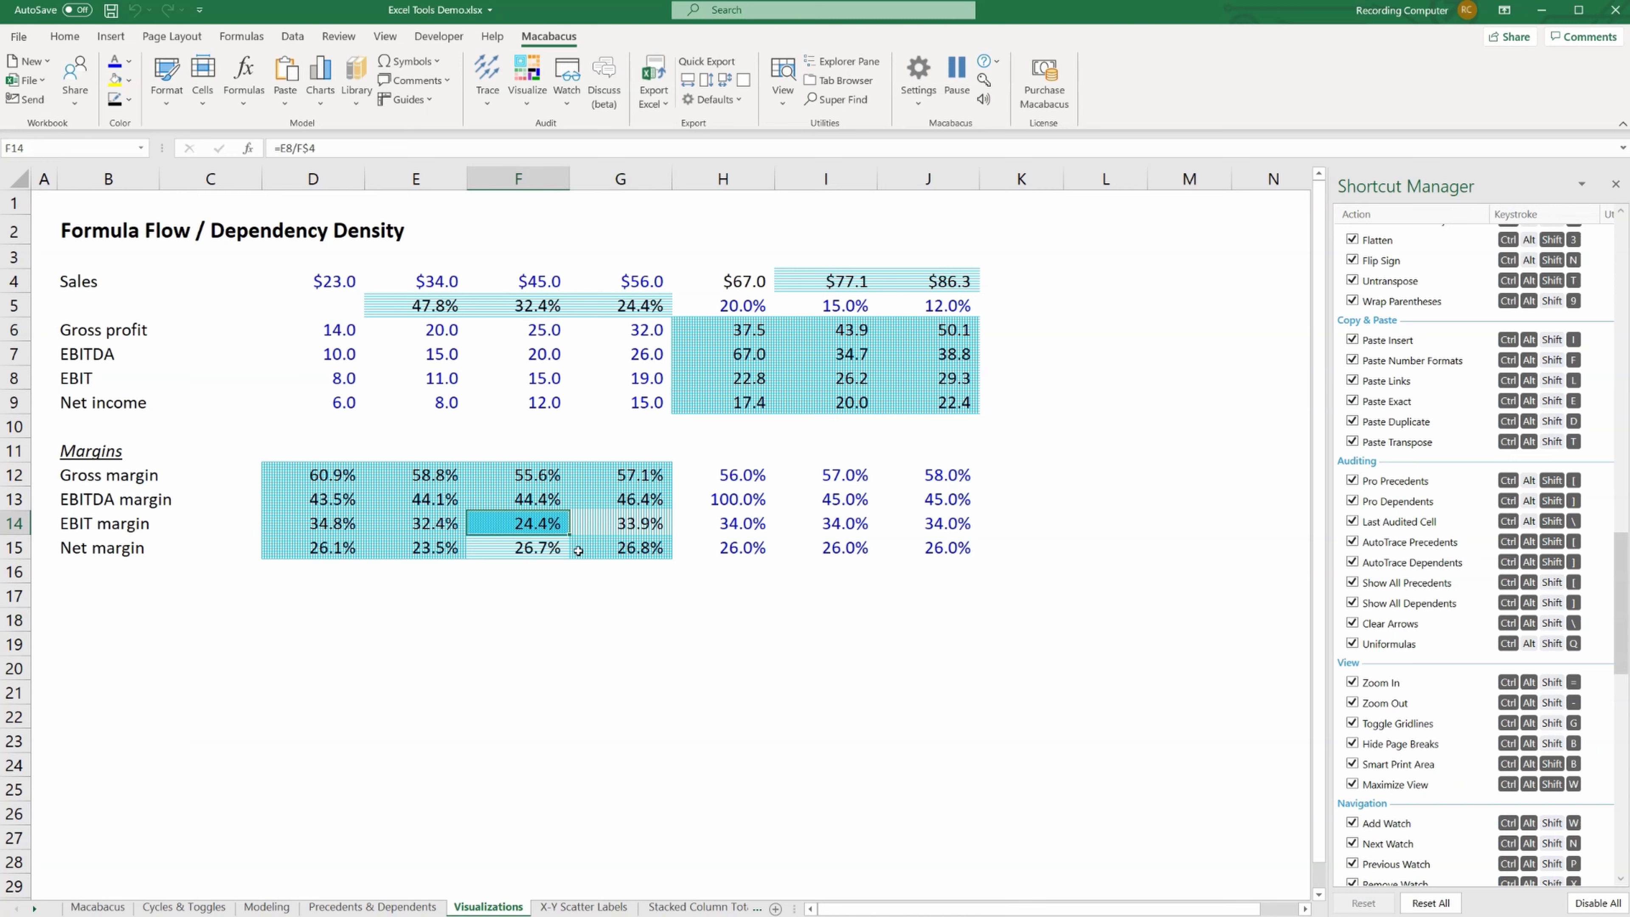
{"action": "key", "text": "Right"}
{"action": "key", "text": "Left"}
{"action": "key", "text": "Left"}
{"action": "key", "text": "Up"}
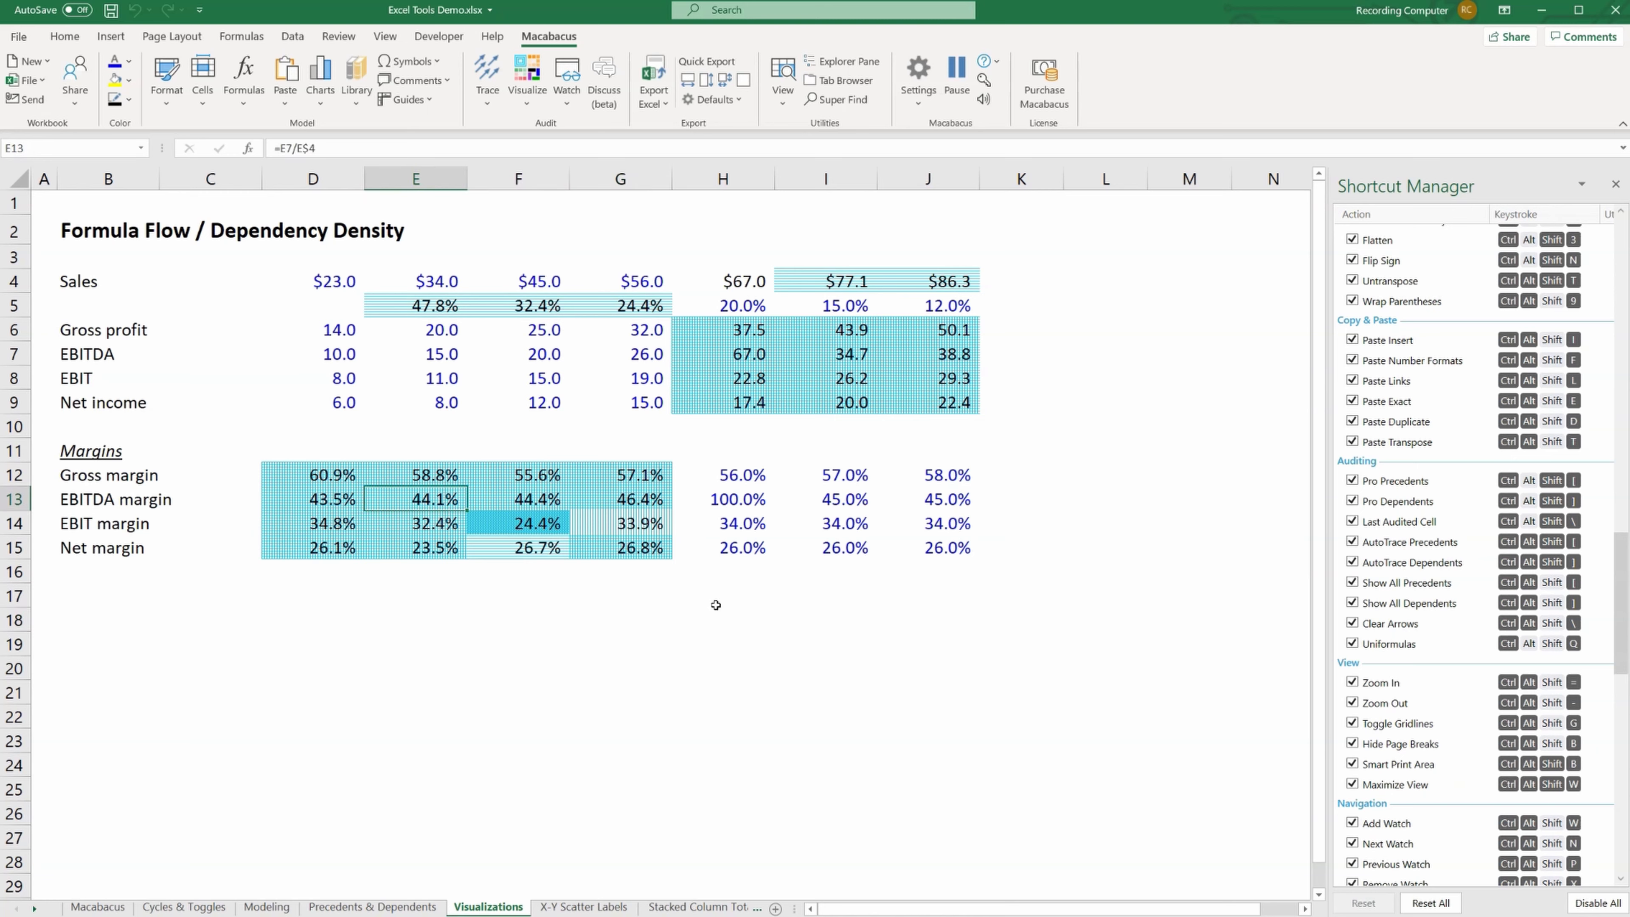
{"action": "key", "text": "Down"}
{"action": "key", "text": "Up"}
{"action": "key", "text": "Right"}
{"action": "key", "text": "Down"}
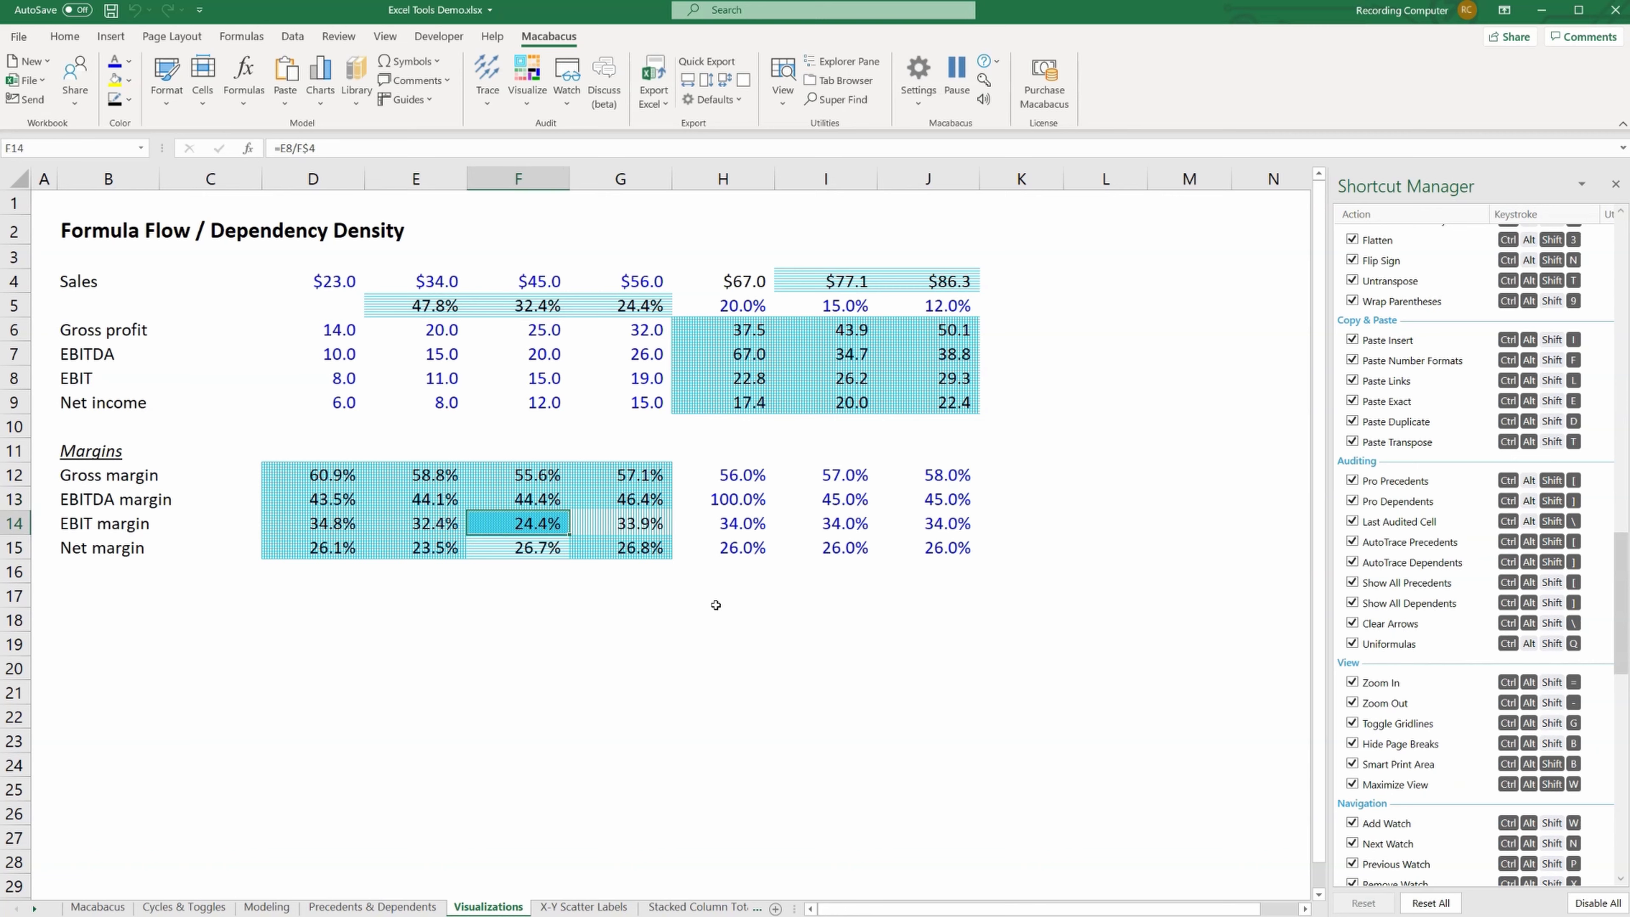
{"action": "key", "text": "Right"}
{"action": "key", "text": "F2"}
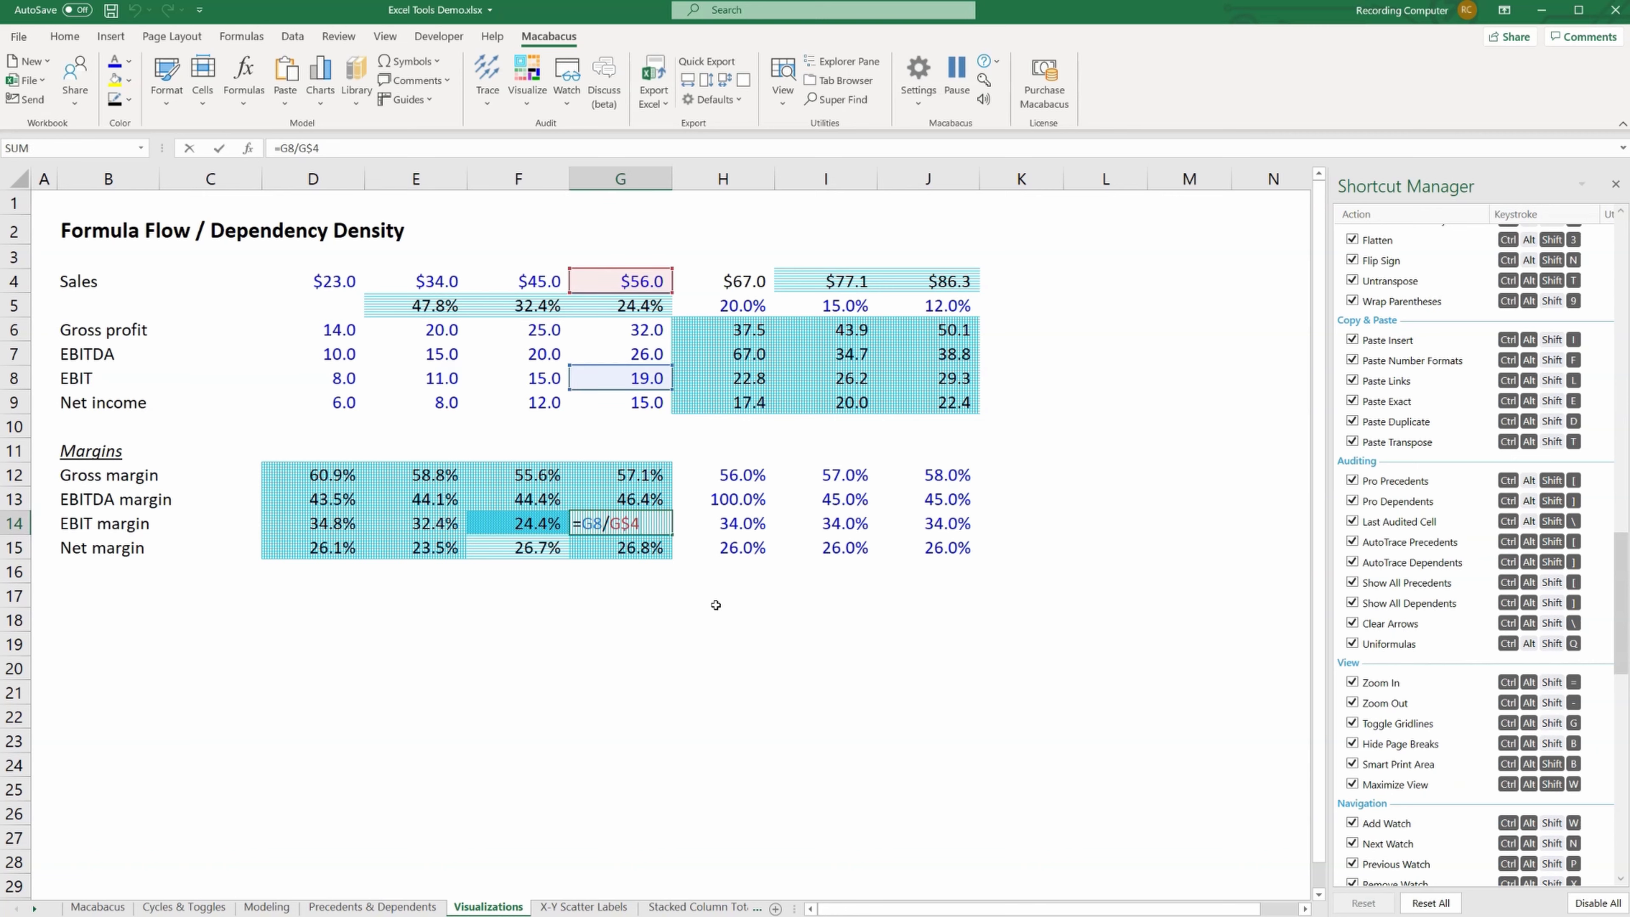
{"action": "key", "text": "Escape"}
{"action": "key", "text": "Left"}
{"action": "key", "text": "F2"}
{"action": "key", "text": "Escape"}
{"action": "key", "text": "Left"}
{"action": "key", "text": "F2"}
{"action": "key", "text": "Escape"}
{"action": "key", "text": "Up"}
{"action": "key", "text": "F2"}
- Compare the EBITDA, EBIT and Net margin formulas across their rows, ending on F14's faulty formula
{"action": "key", "text": "Escape"}
{"action": "key", "text": "Right"}
{"action": "key", "text": "F2"}
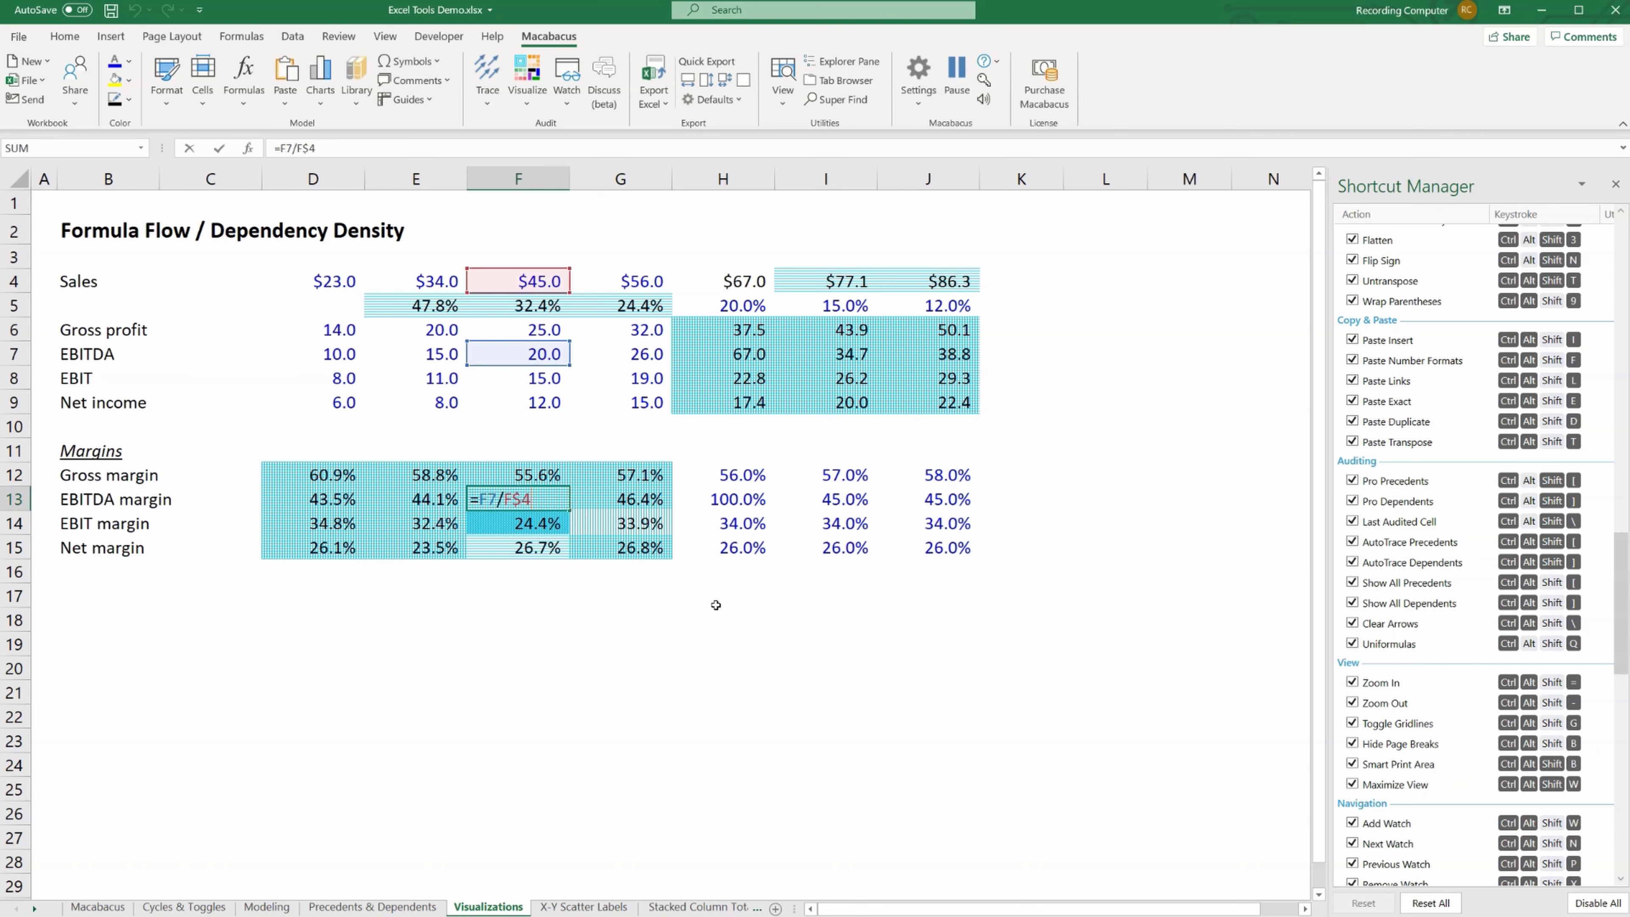
{"action": "key", "text": "Escape"}
{"action": "key", "text": "Right"}
{"action": "key", "text": "F2"}
{"action": "key", "text": "Escape"}
{"action": "key", "text": "Down"}
{"action": "key", "text": "F2"}
{"action": "key", "text": "Escape"}
{"action": "key", "text": "Down"}
{"action": "key", "text": "F2"}
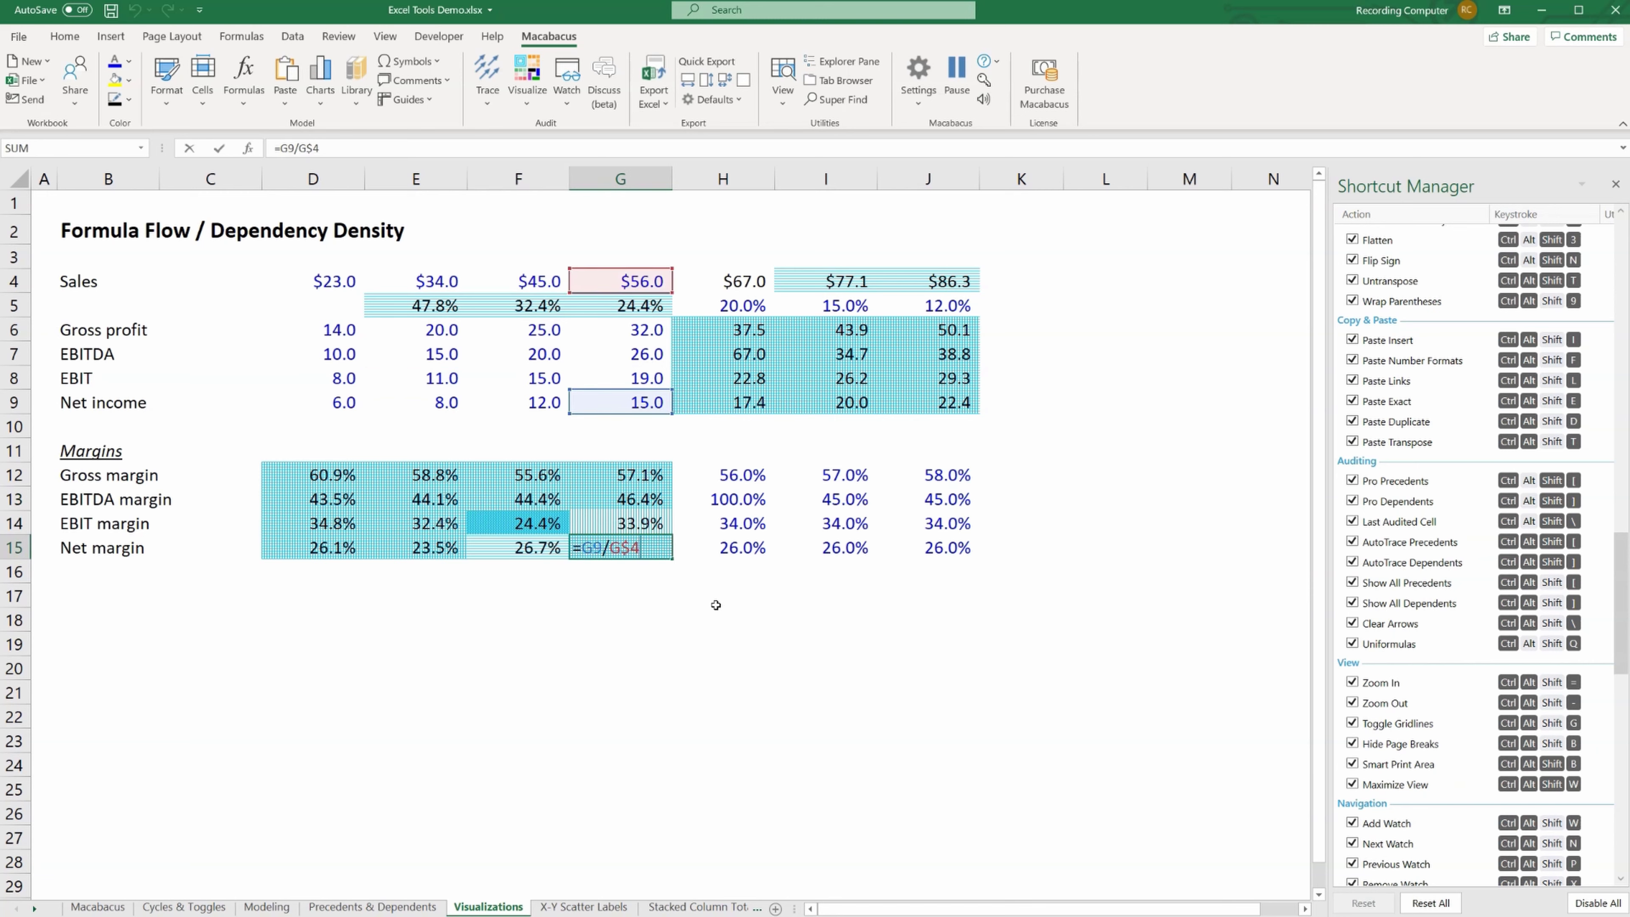
{"action": "key", "text": "Escape"}
{"action": "key", "text": "Left"}
{"action": "key", "text": "F2"}
{"action": "key", "text": "Escape"}
{"action": "key", "text": "Left"}
{"action": "key", "text": "F2"}
{"action": "key", "text": "Escape"}
{"action": "key", "text": "Up"}
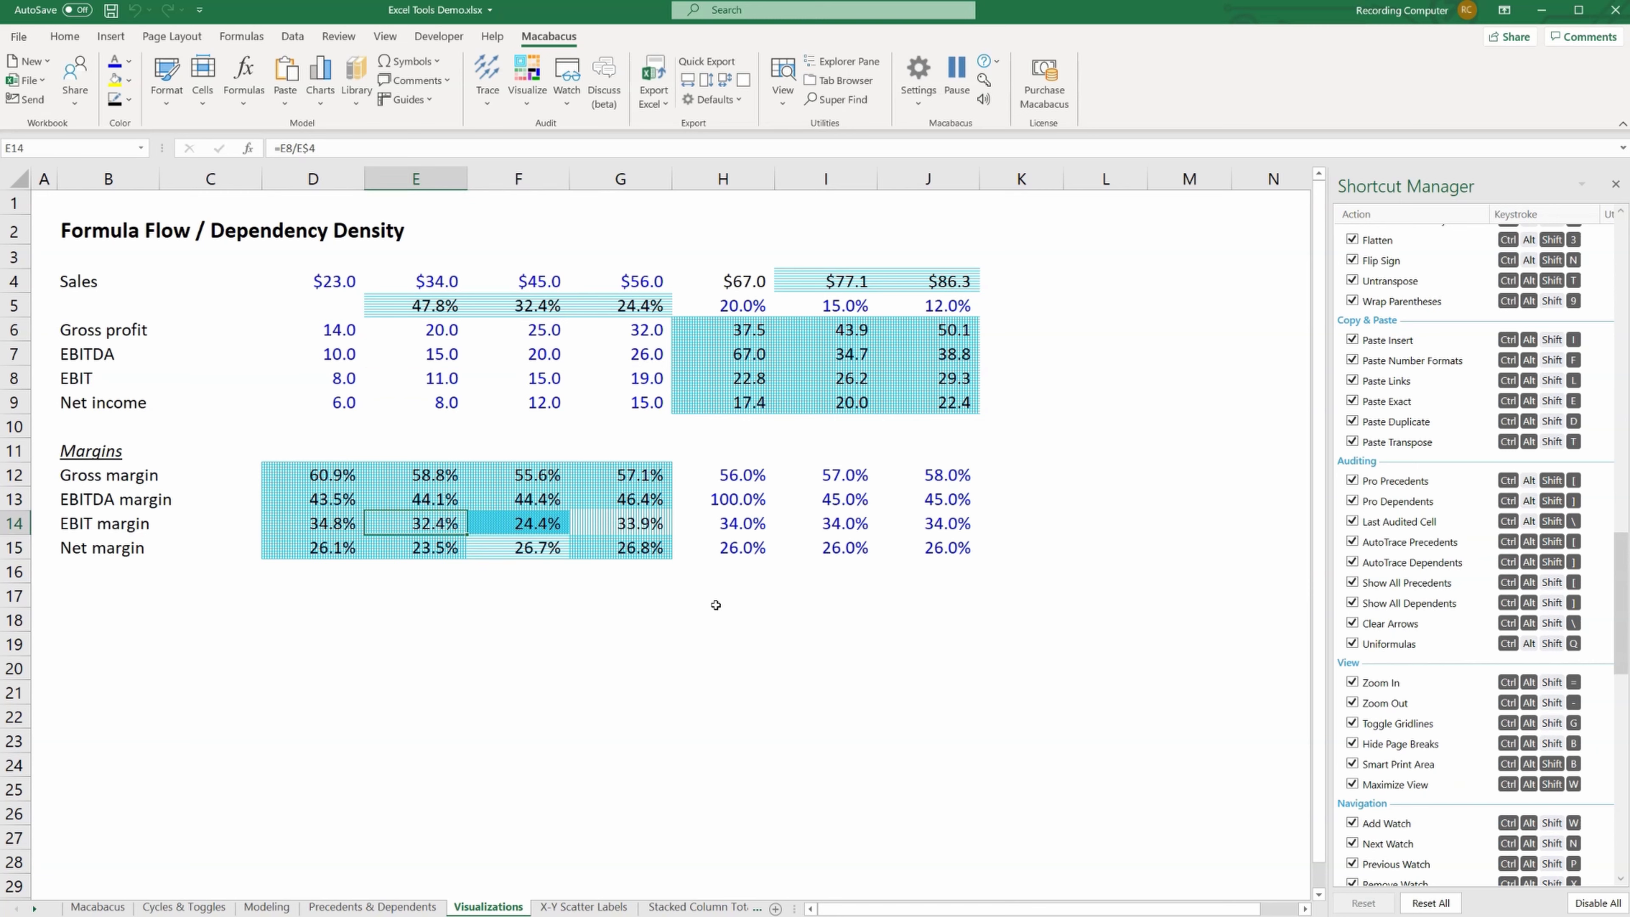
{"action": "key", "text": "Right"}
{"action": "key", "text": "F2"}
- Copy E14's EBIT margin formula into F14 so it reads 33.3%
{"action": "key", "text": "Escape"}
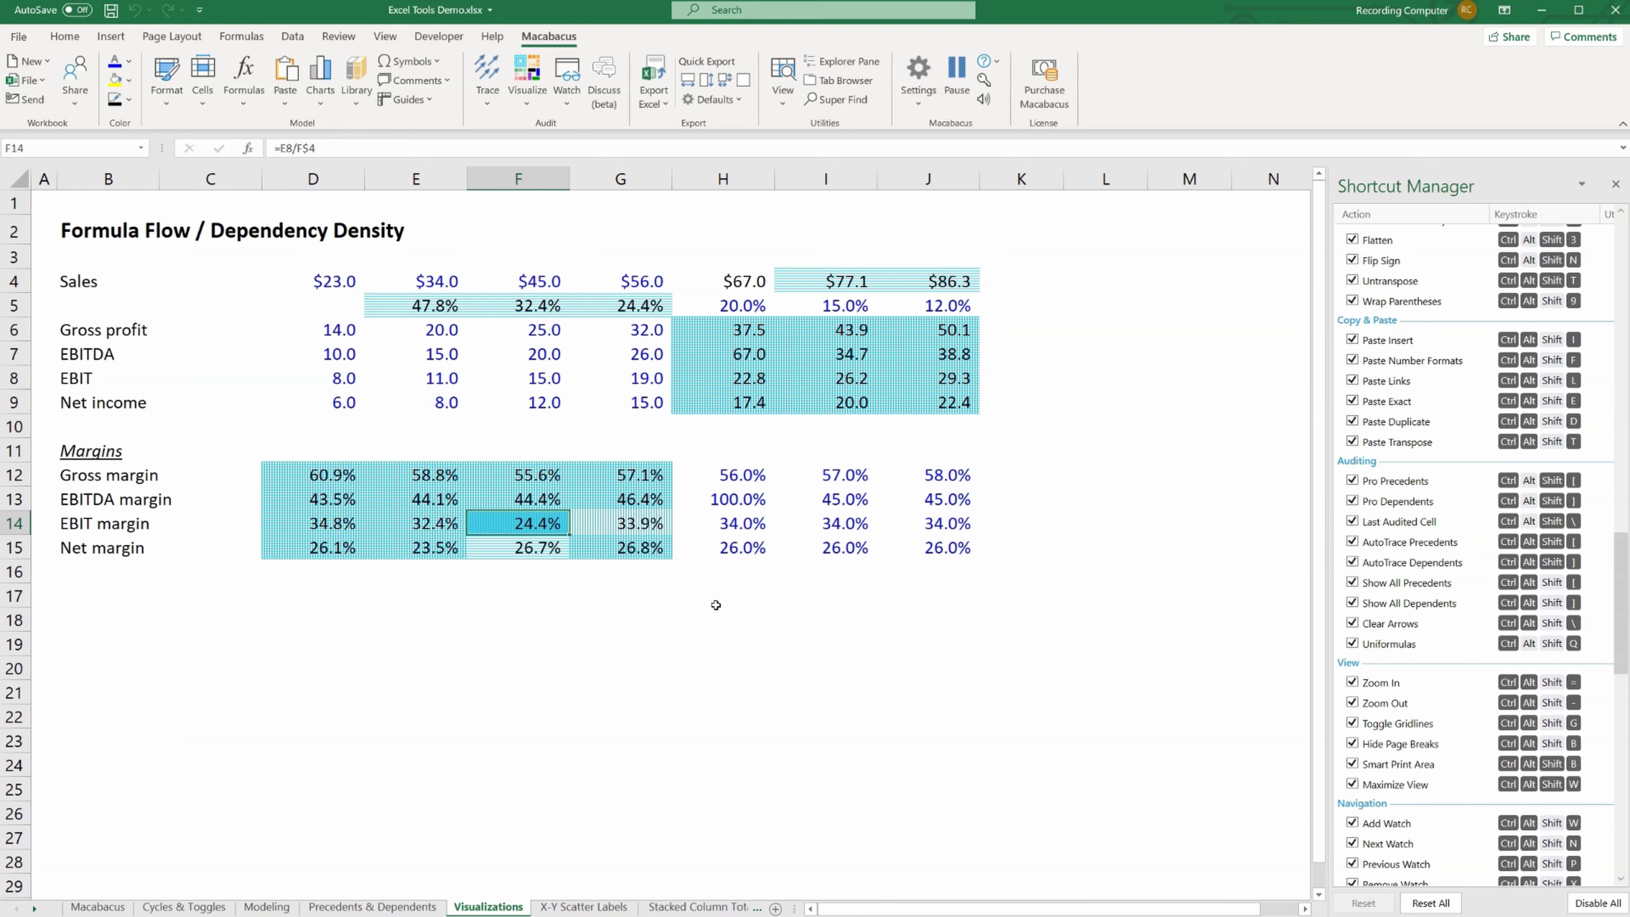
{"action": "key", "text": "Left"}
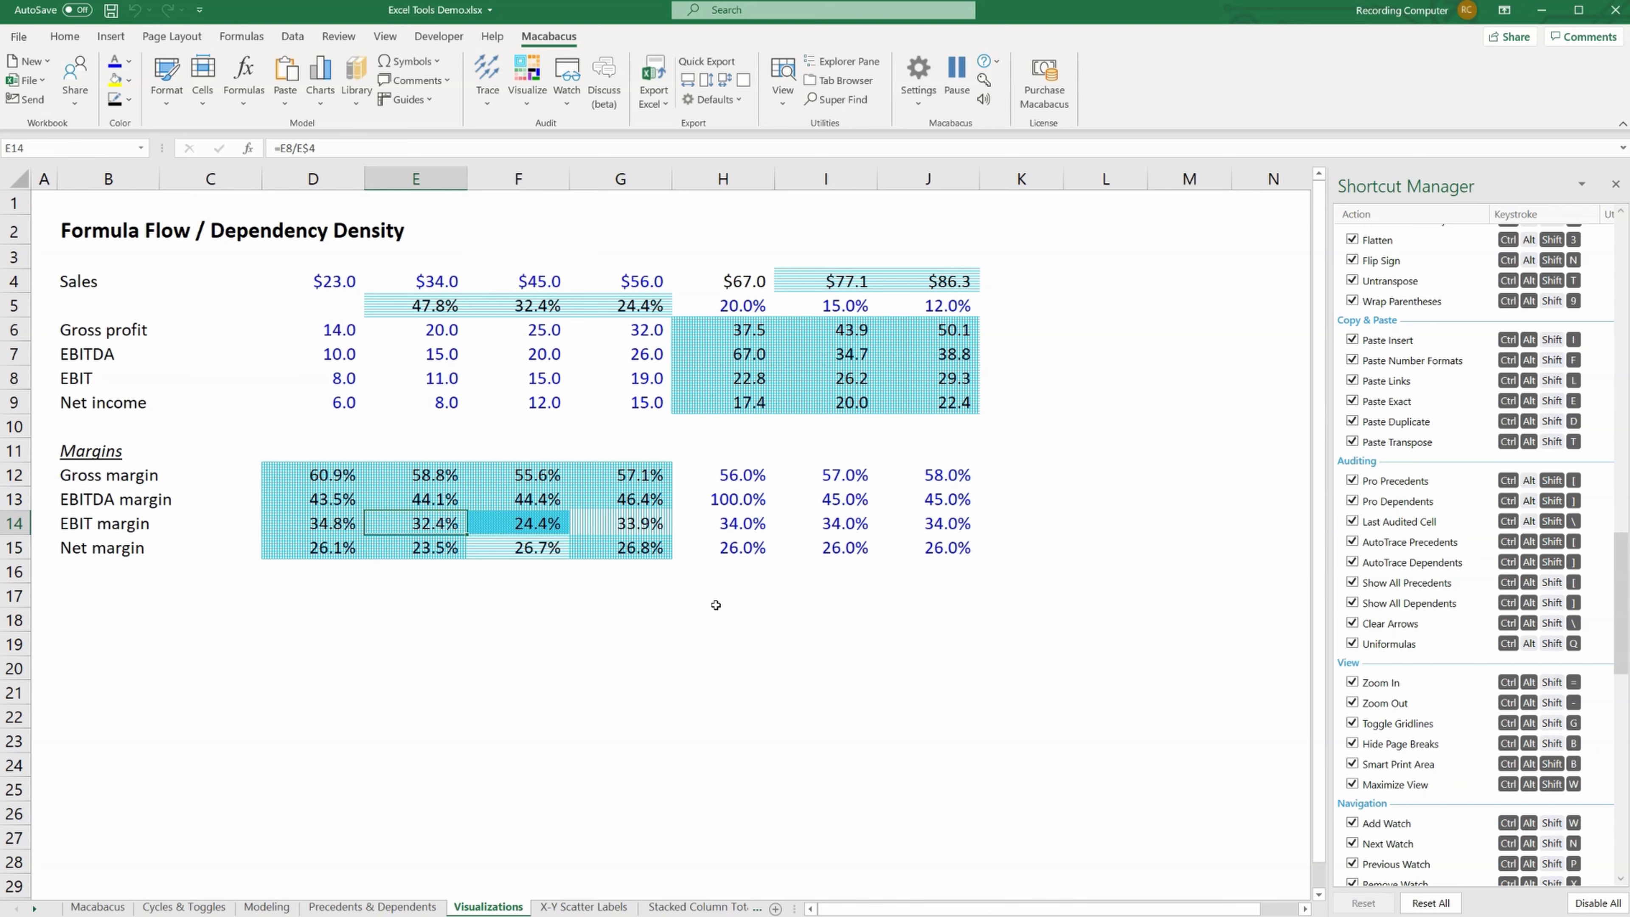
{"action": "key", "text": "Right"}
{"action": "key", "text": "Return"}
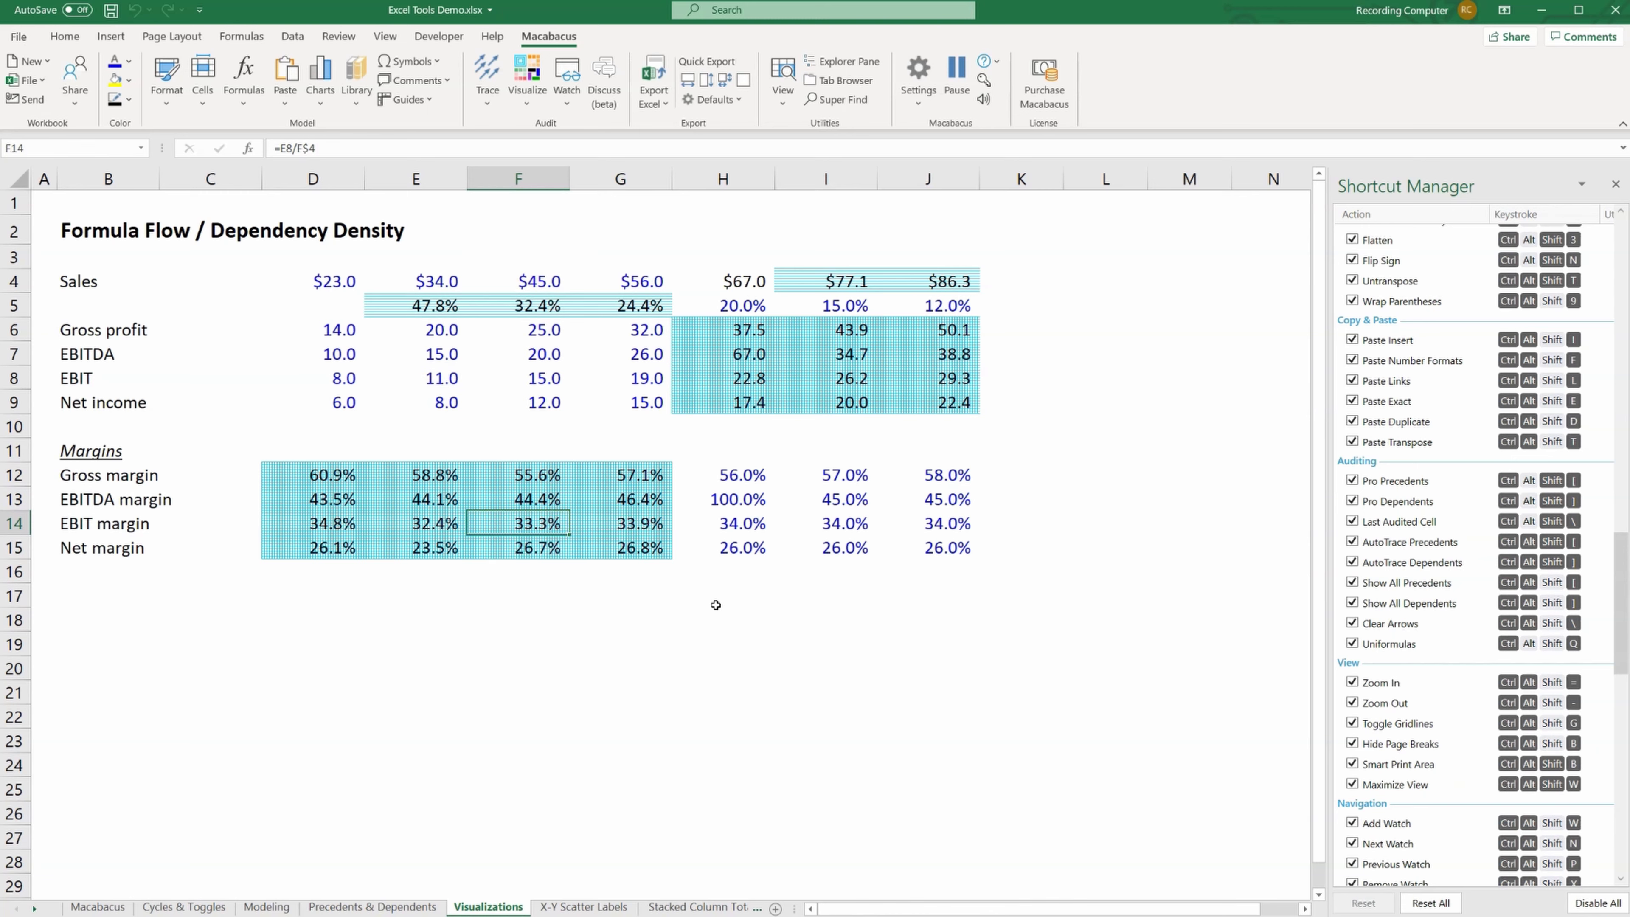
- Select the margin block D12:G15, then deselect it
{"action": "key", "text": "Right"}
{"action": "key", "text": "Up"}
{"action": "key", "text": "Left"}
{"action": "key", "text": "Left"}
{"action": "key", "text": "Up"}
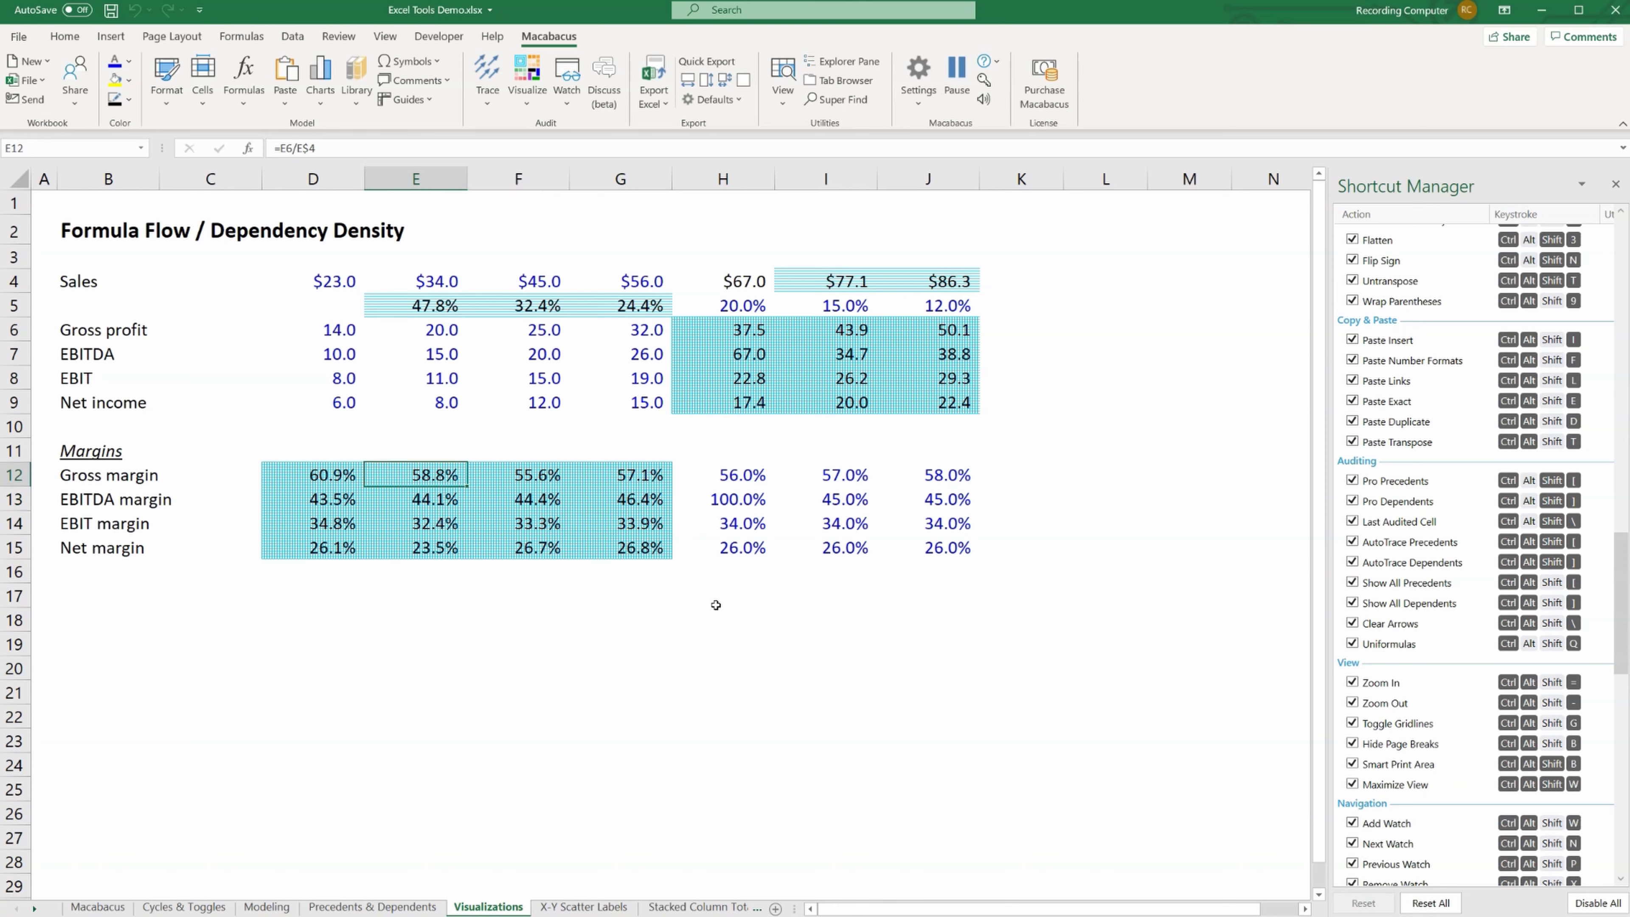
{"action": "key", "text": "Left"}
{"action": "key", "text": "shift+Down"}
{"action": "key", "text": "shift+Right"}
{"action": "key", "text": "shift+Right"}
{"action": "key", "text": "shift+Down"}
{"action": "key", "text": "shift+Right"}
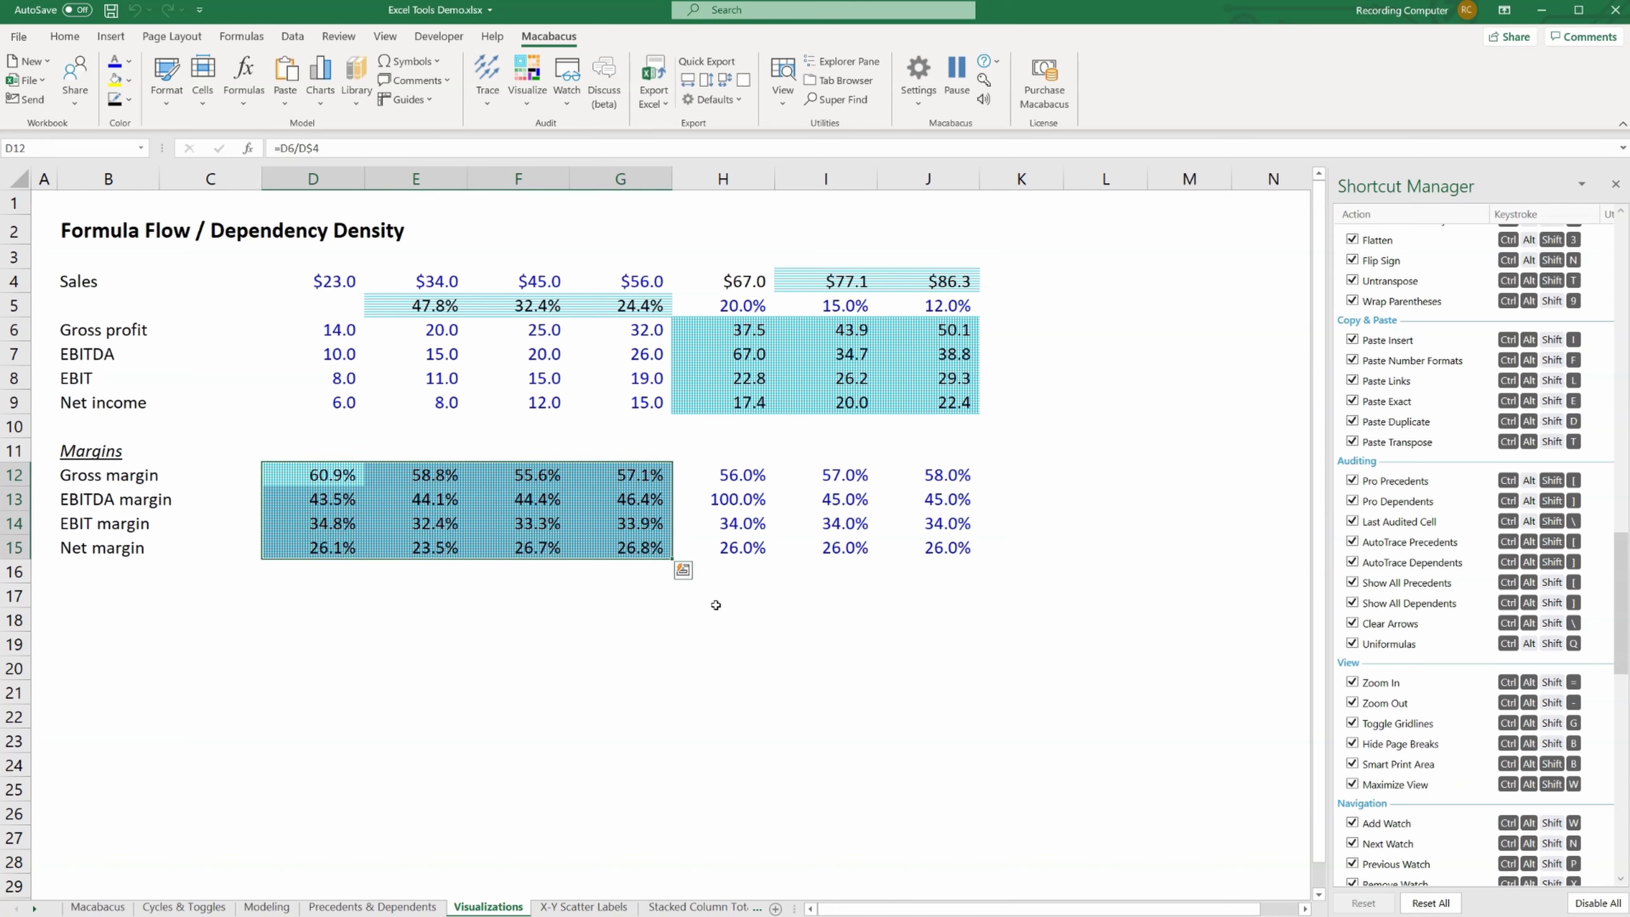
{"action": "left_click", "coordinate": [572, 590]}
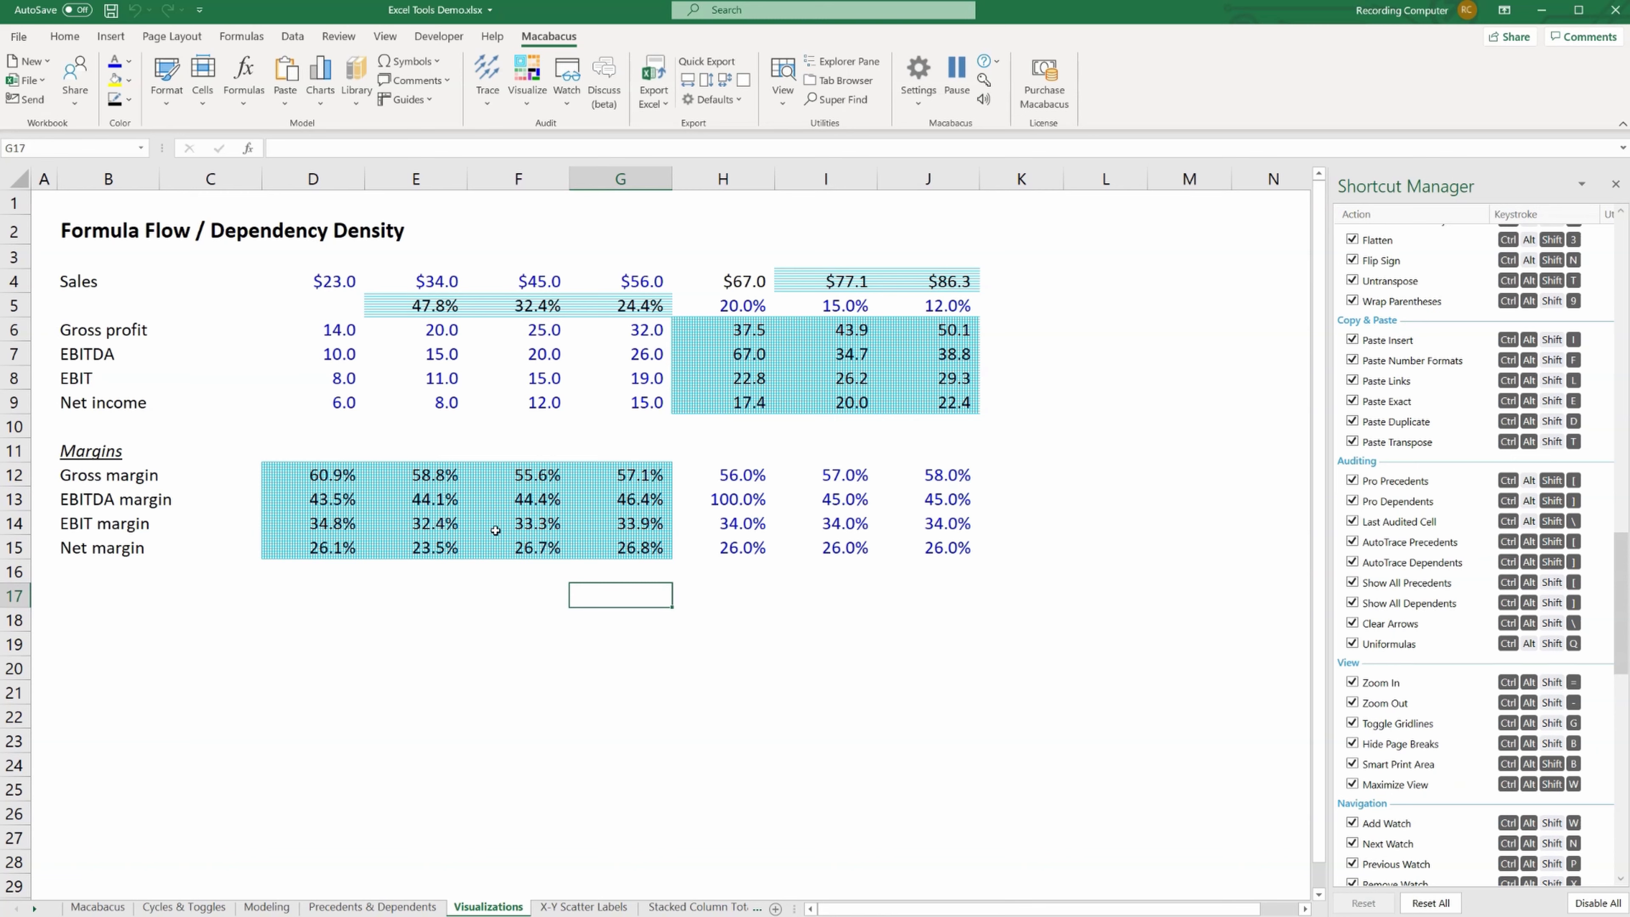
- Clear all formula visualization shading and select the EBIT margin cell F14
{"action": "left_click", "coordinate": [527, 100]}
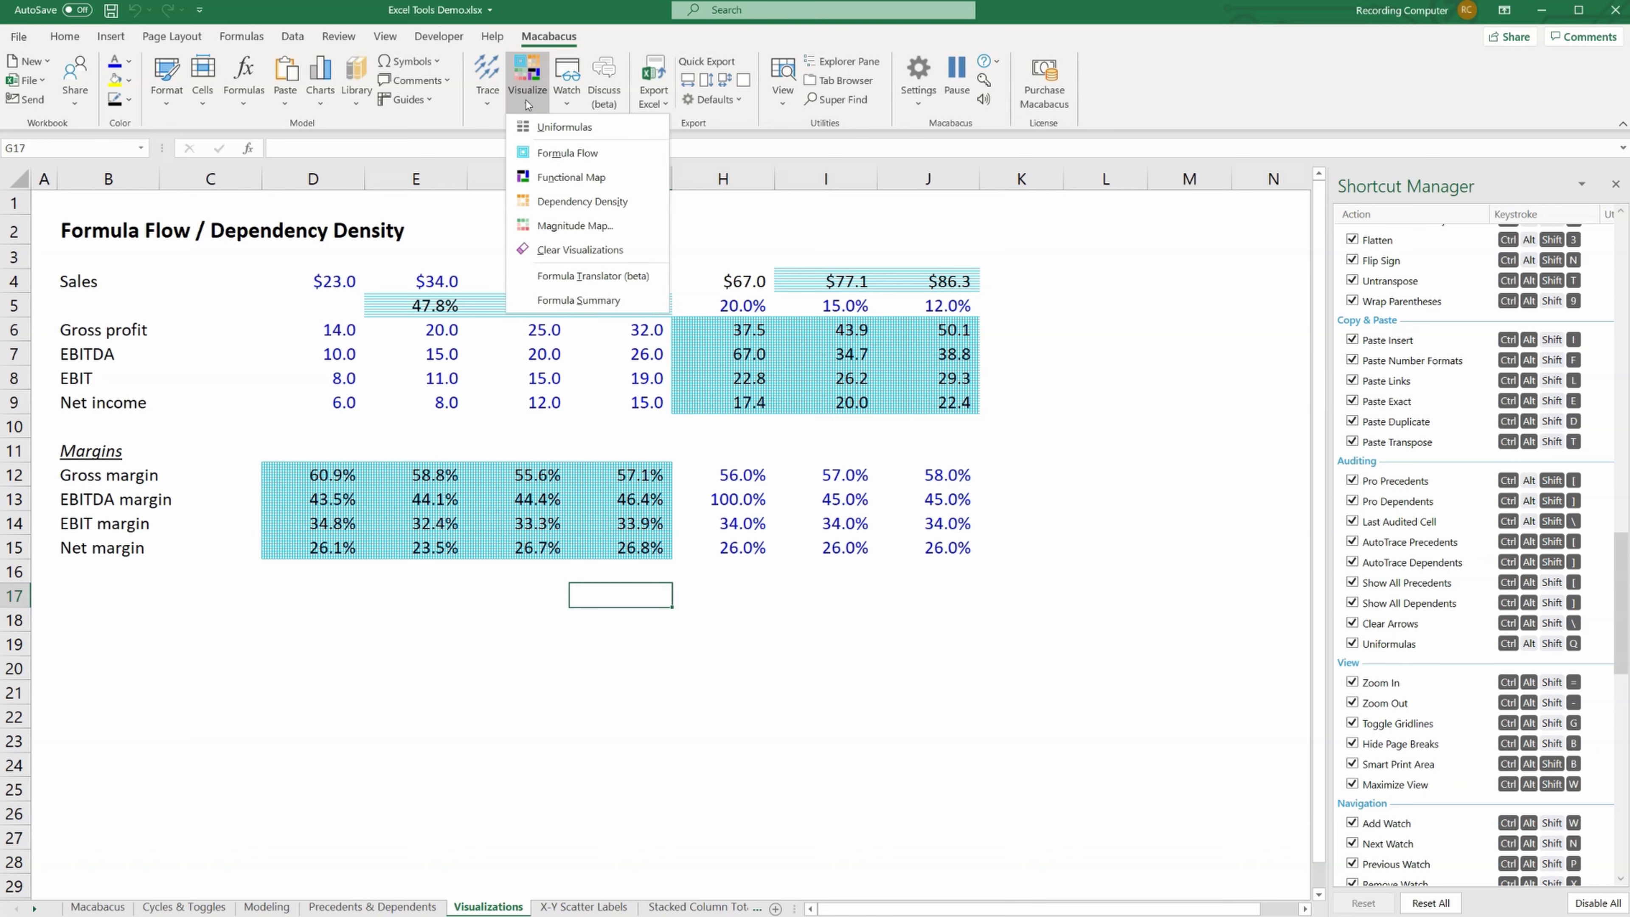
{"action": "left_click", "coordinate": [568, 250]}
{"action": "left_click", "coordinate": [449, 521]}
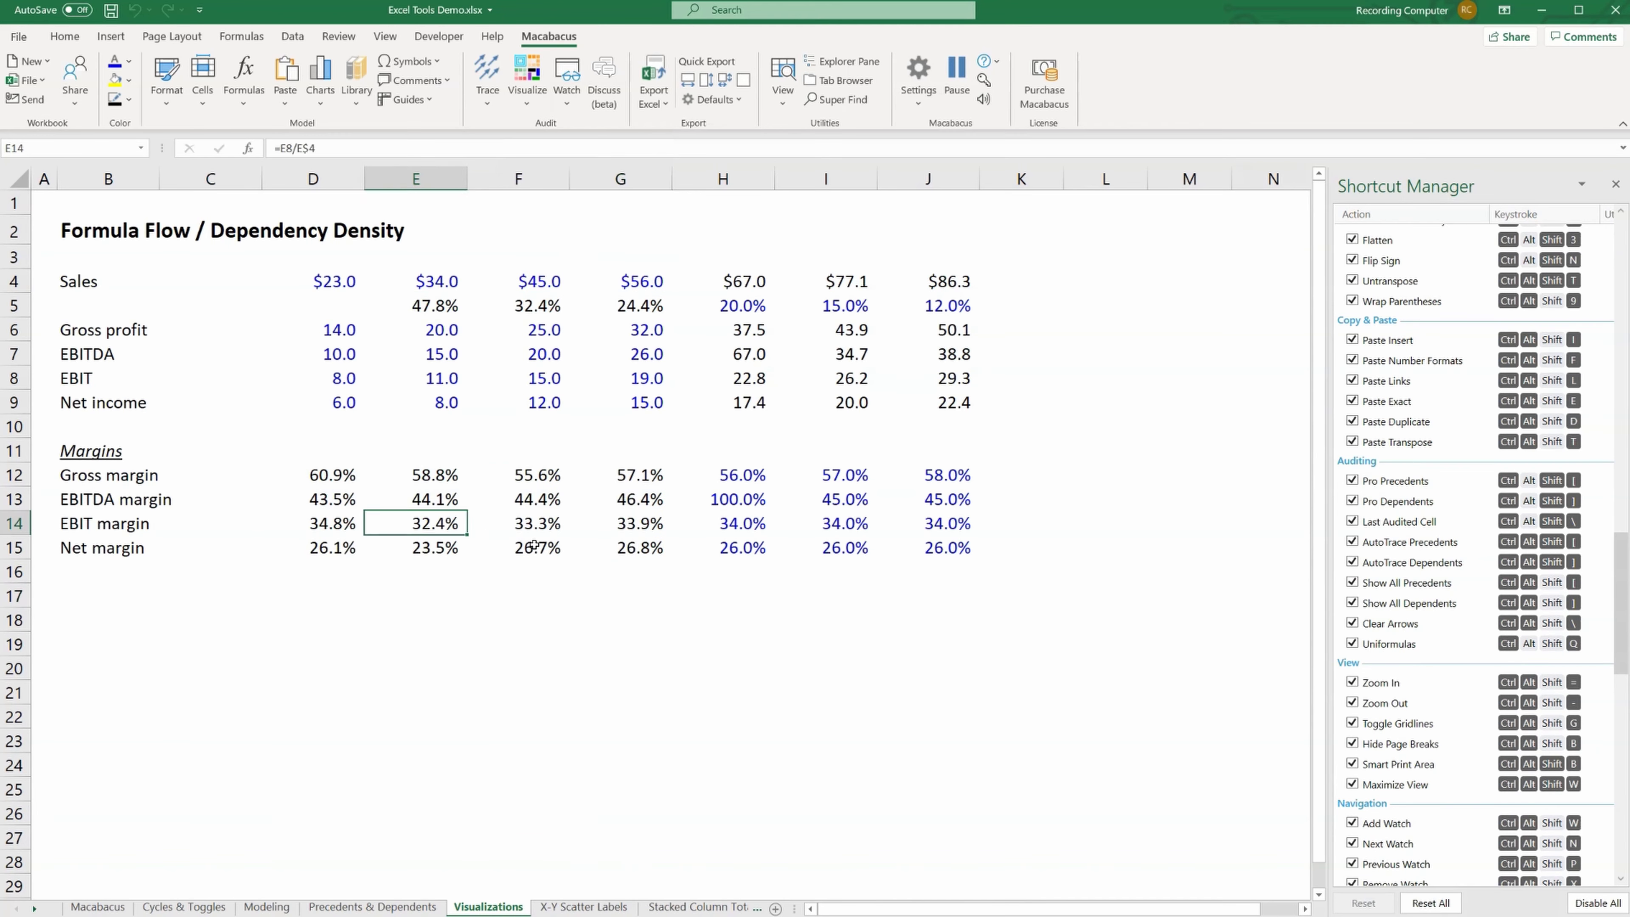
{"action": "left_click", "coordinate": [538, 530]}
- Repoint F14's EBIT reference from F8 to E8, giving 24.4%, and select D4:J15
{"action": "key", "text": "F2"}
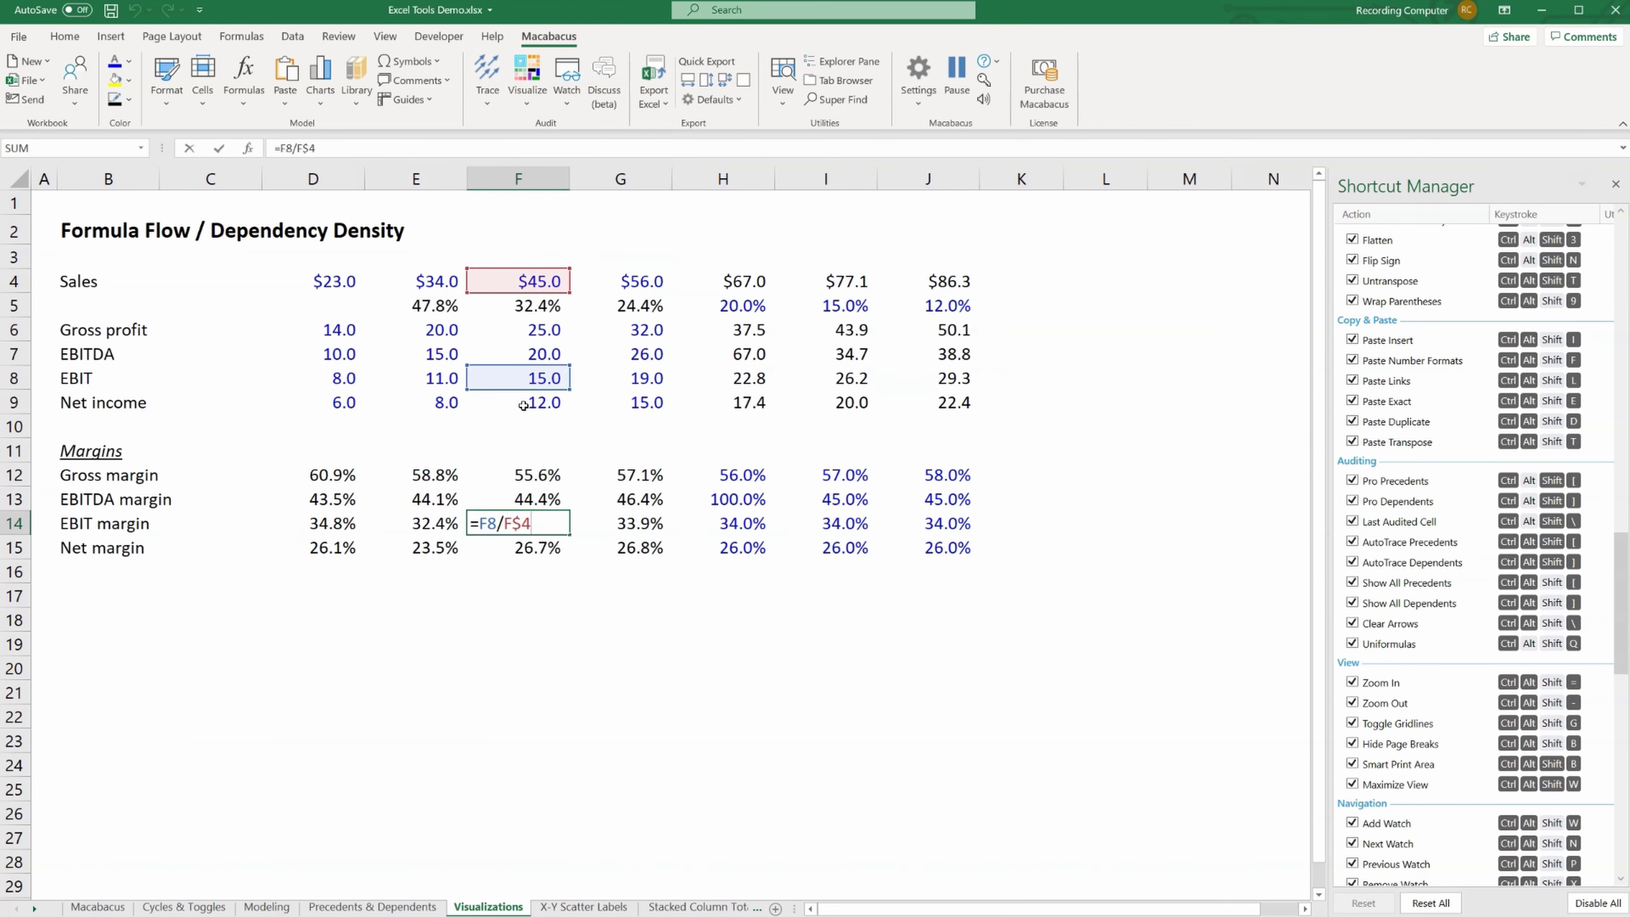
{"action": "left_click_drag", "start_coordinate": [513, 393], "coordinate": [401, 383]}
{"action": "key", "text": "Return"}
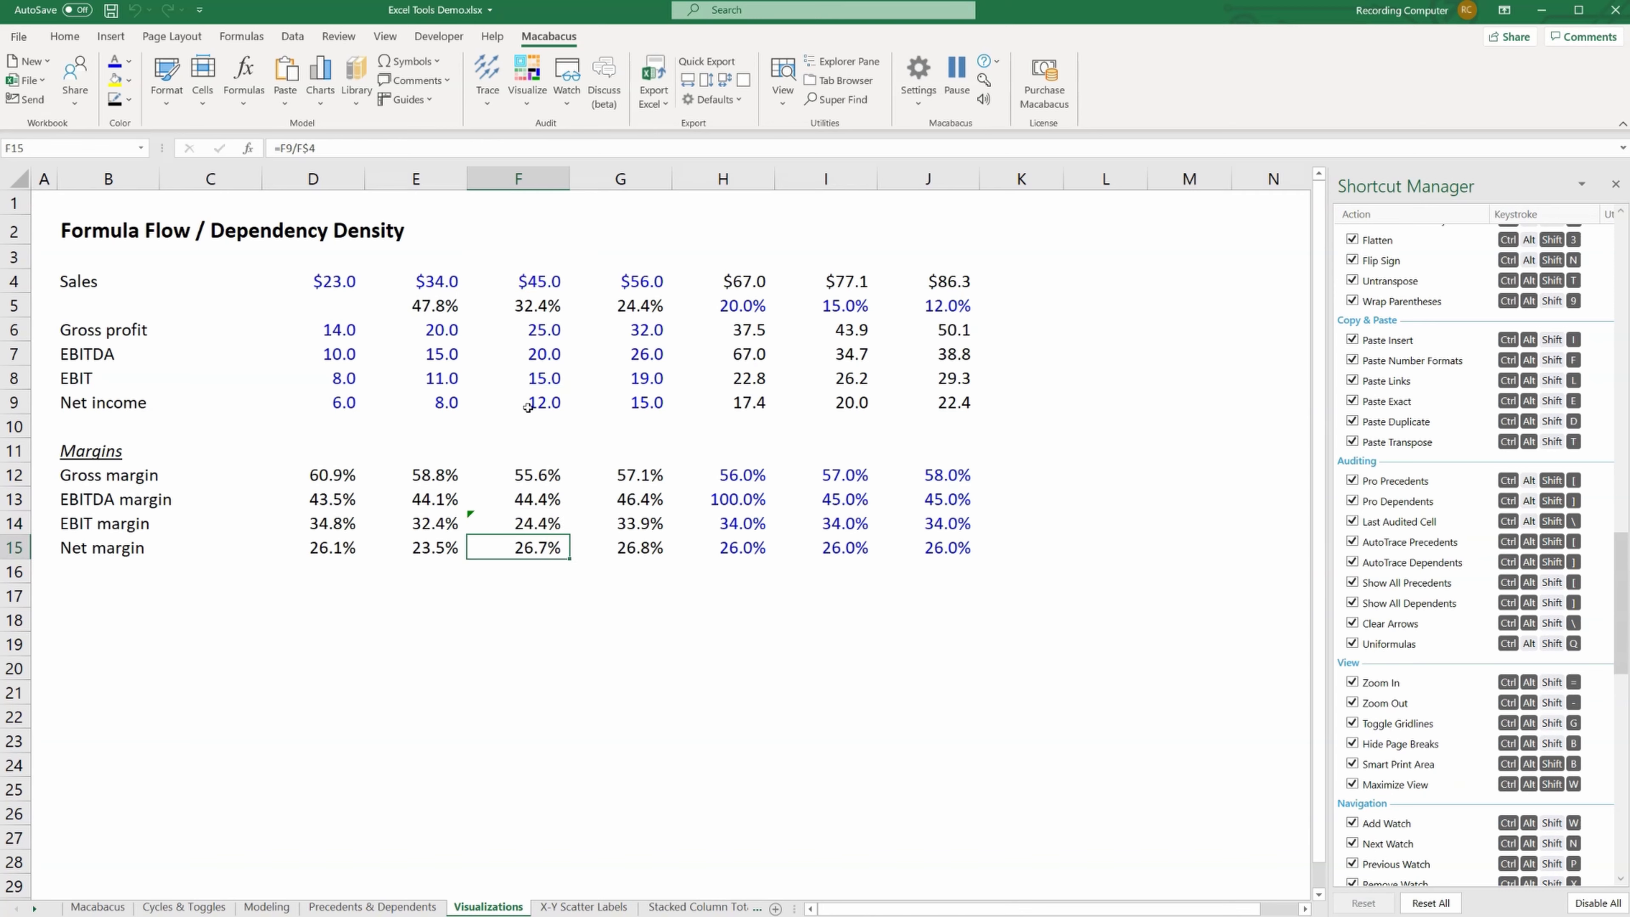
{"action": "left_click_drag", "start_coordinate": [347, 288], "coordinate": [881, 548]}
{"action": "left_click", "coordinate": [552, 109]}
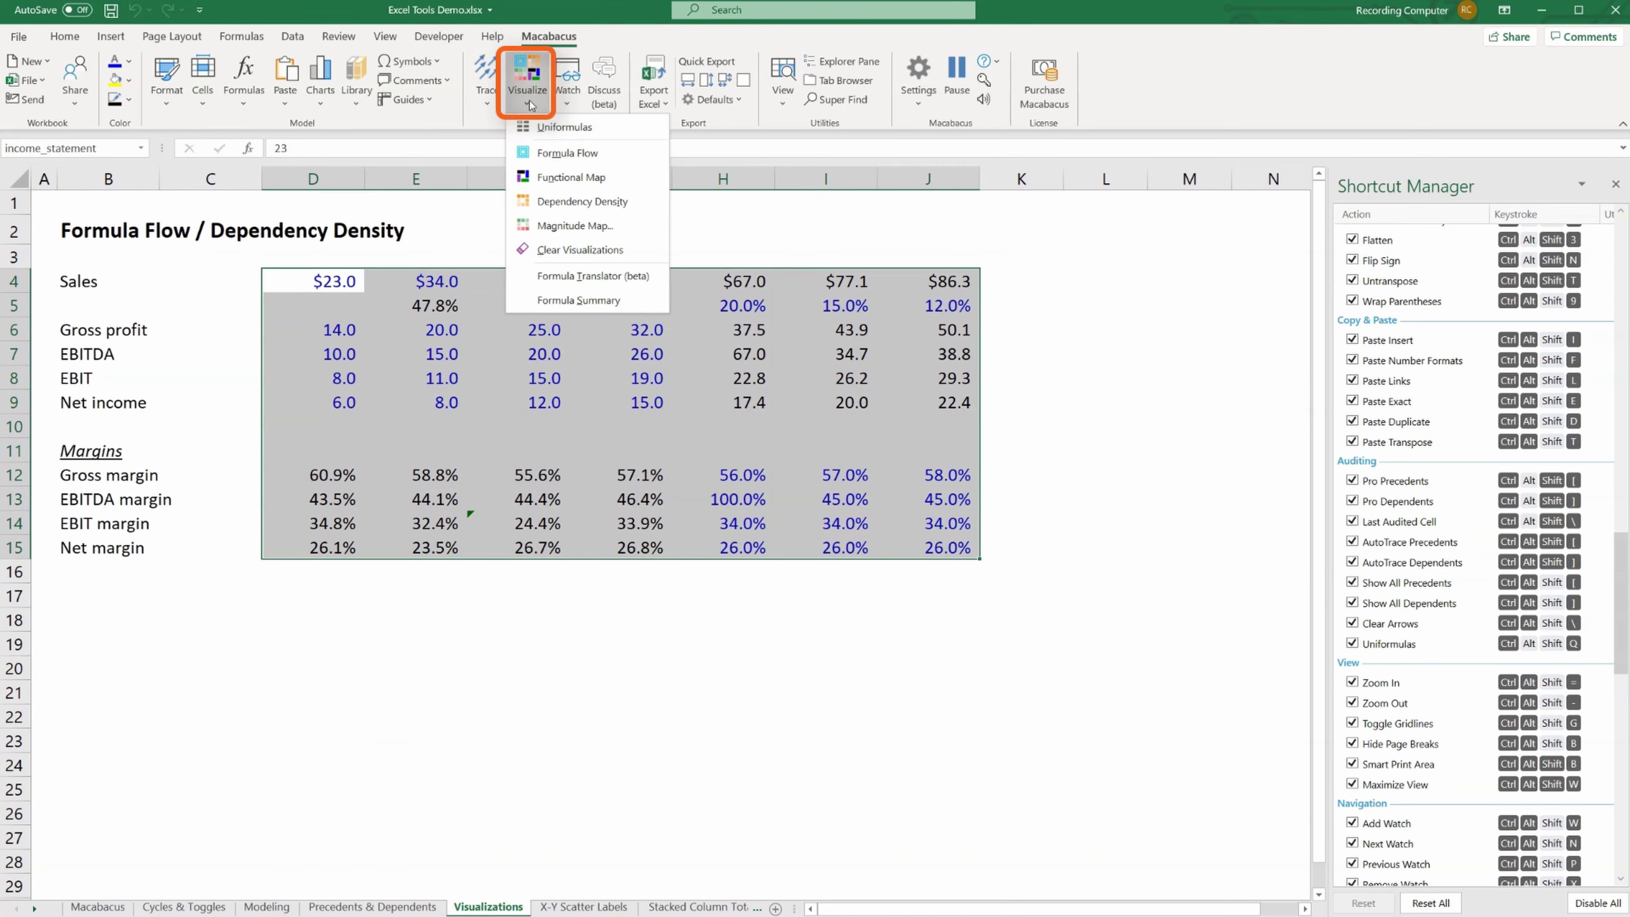
- Apply Dependency Density shading to the block and inspect the unshaded EBIT in F8
{"action": "left_click", "coordinate": [563, 204]}
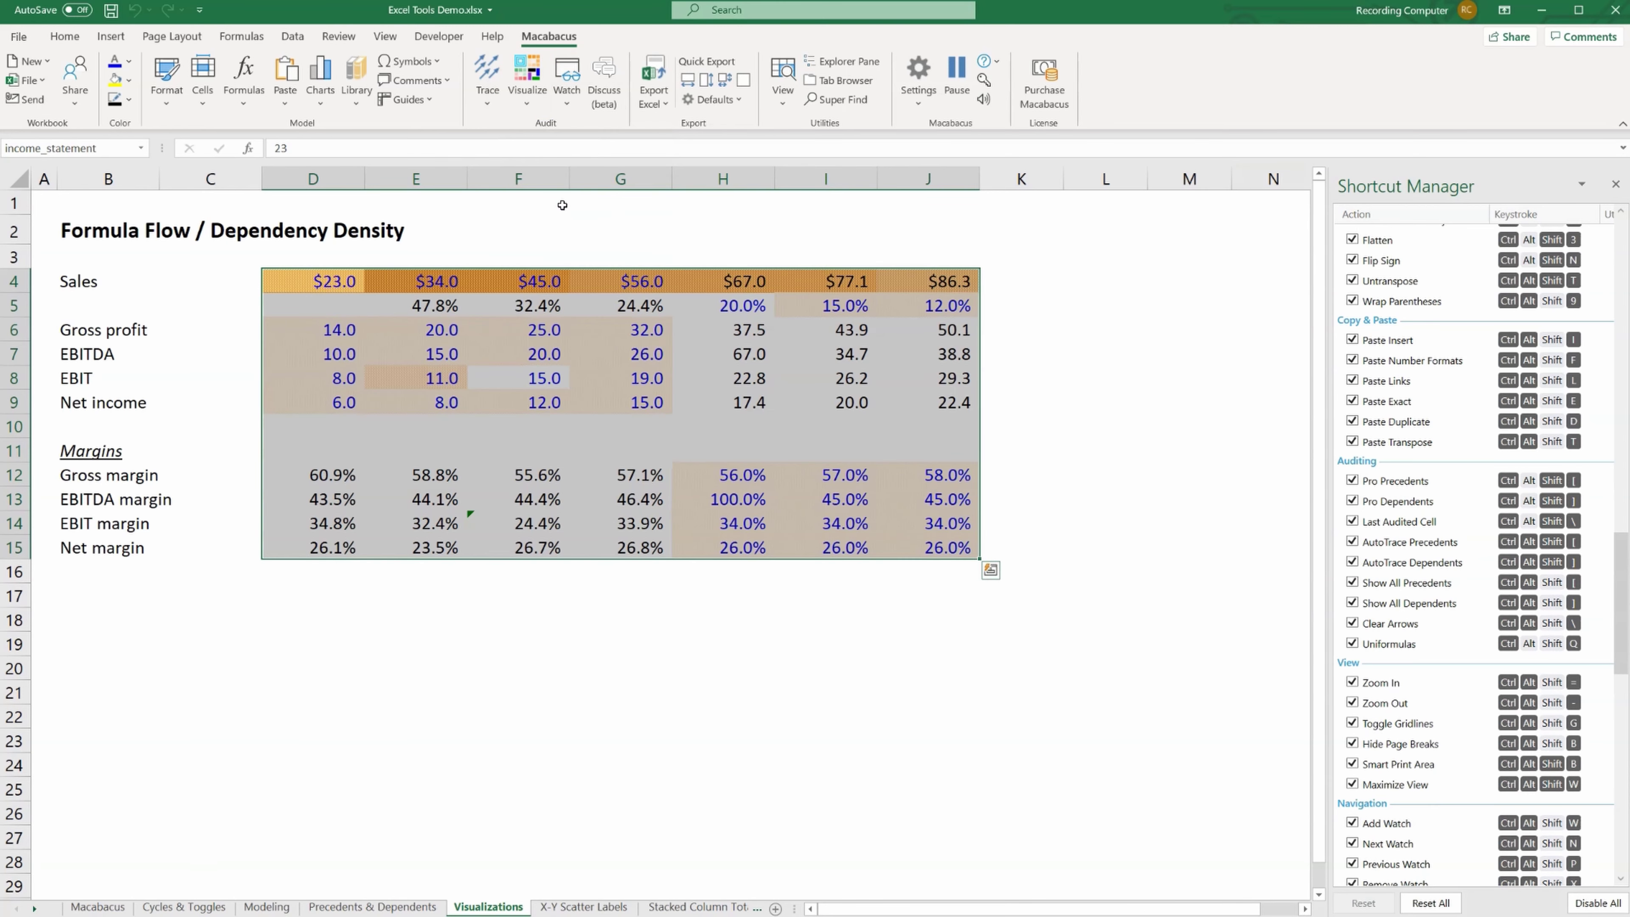
{"action": "left_click", "coordinate": [330, 280]}
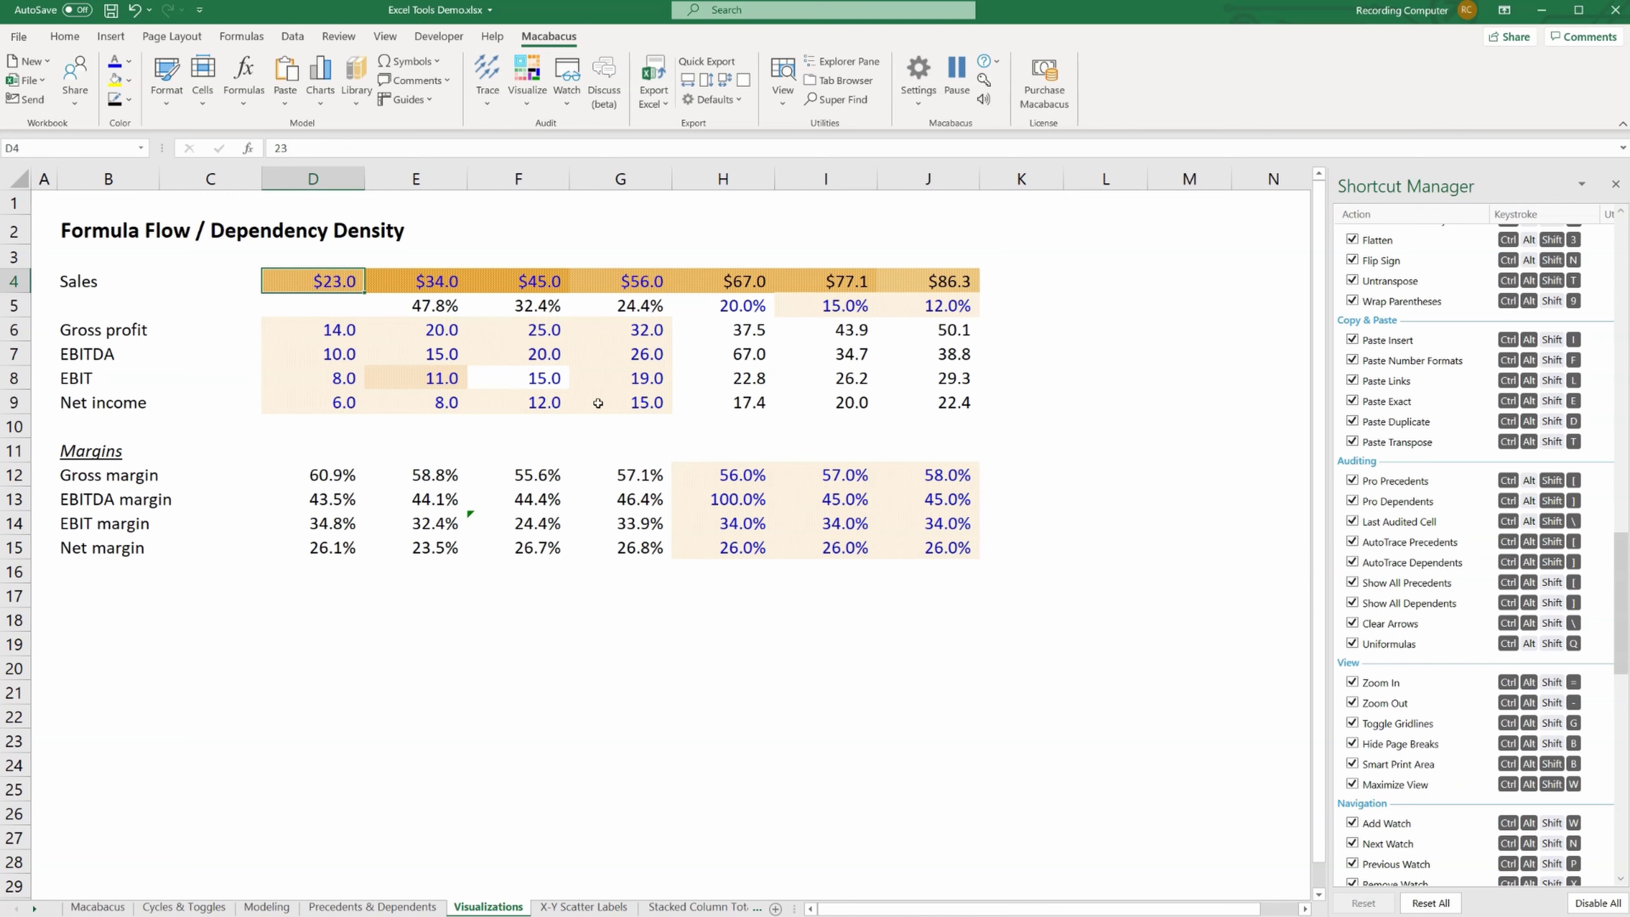
{"action": "left_click", "coordinate": [530, 385]}
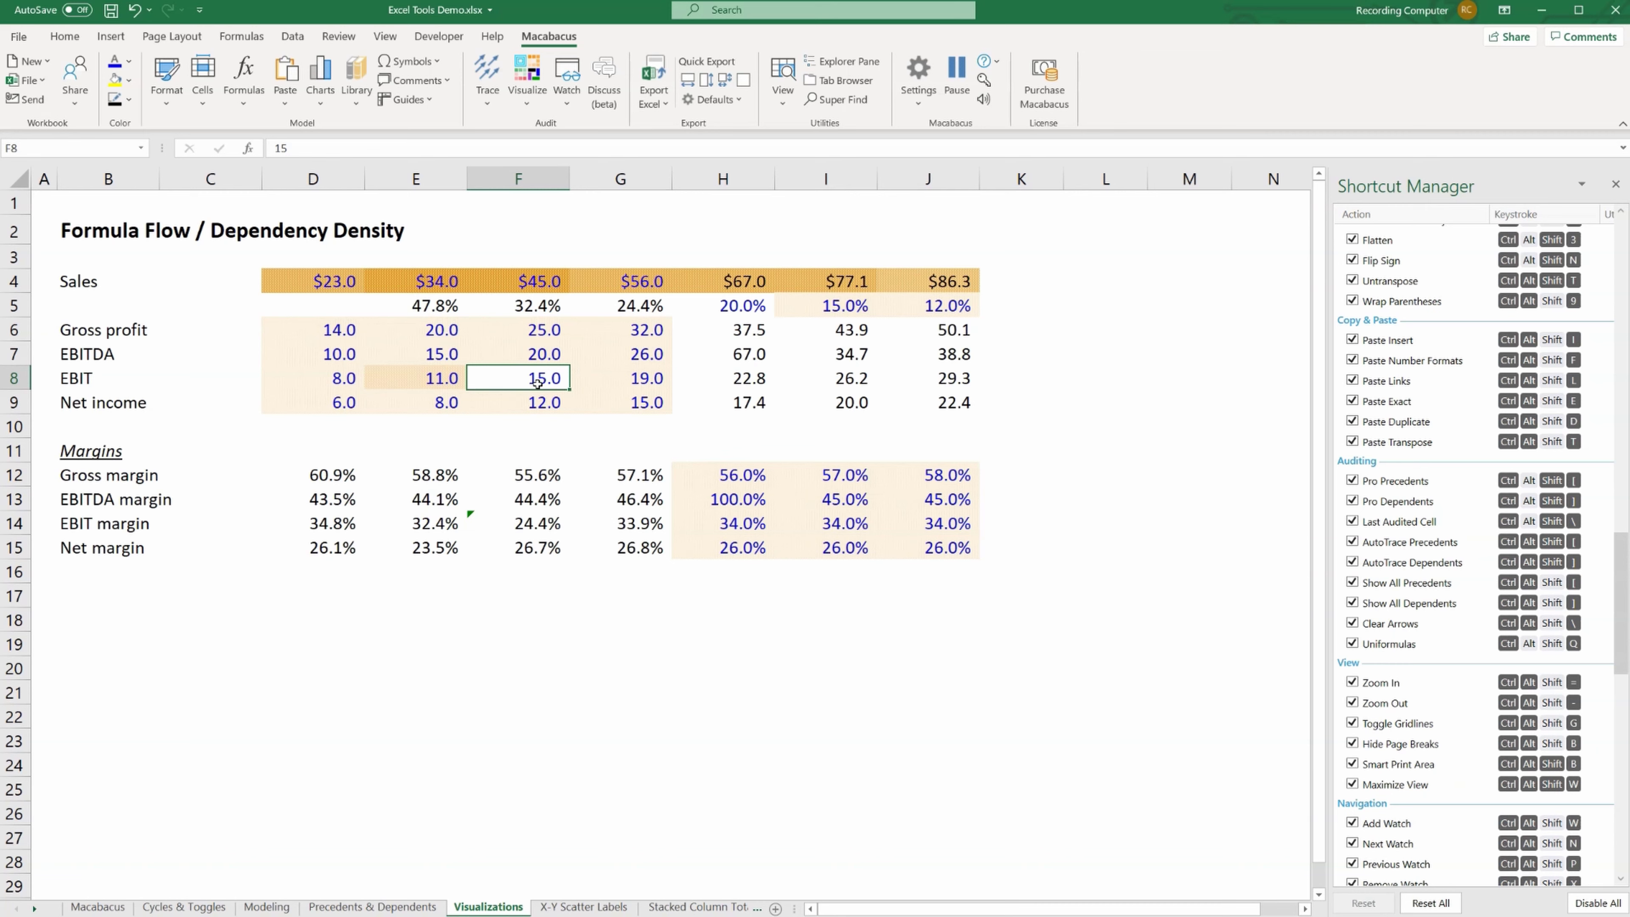
{"action": "left_click_drag", "start_coordinate": [320, 330], "coordinate": [626, 407]}
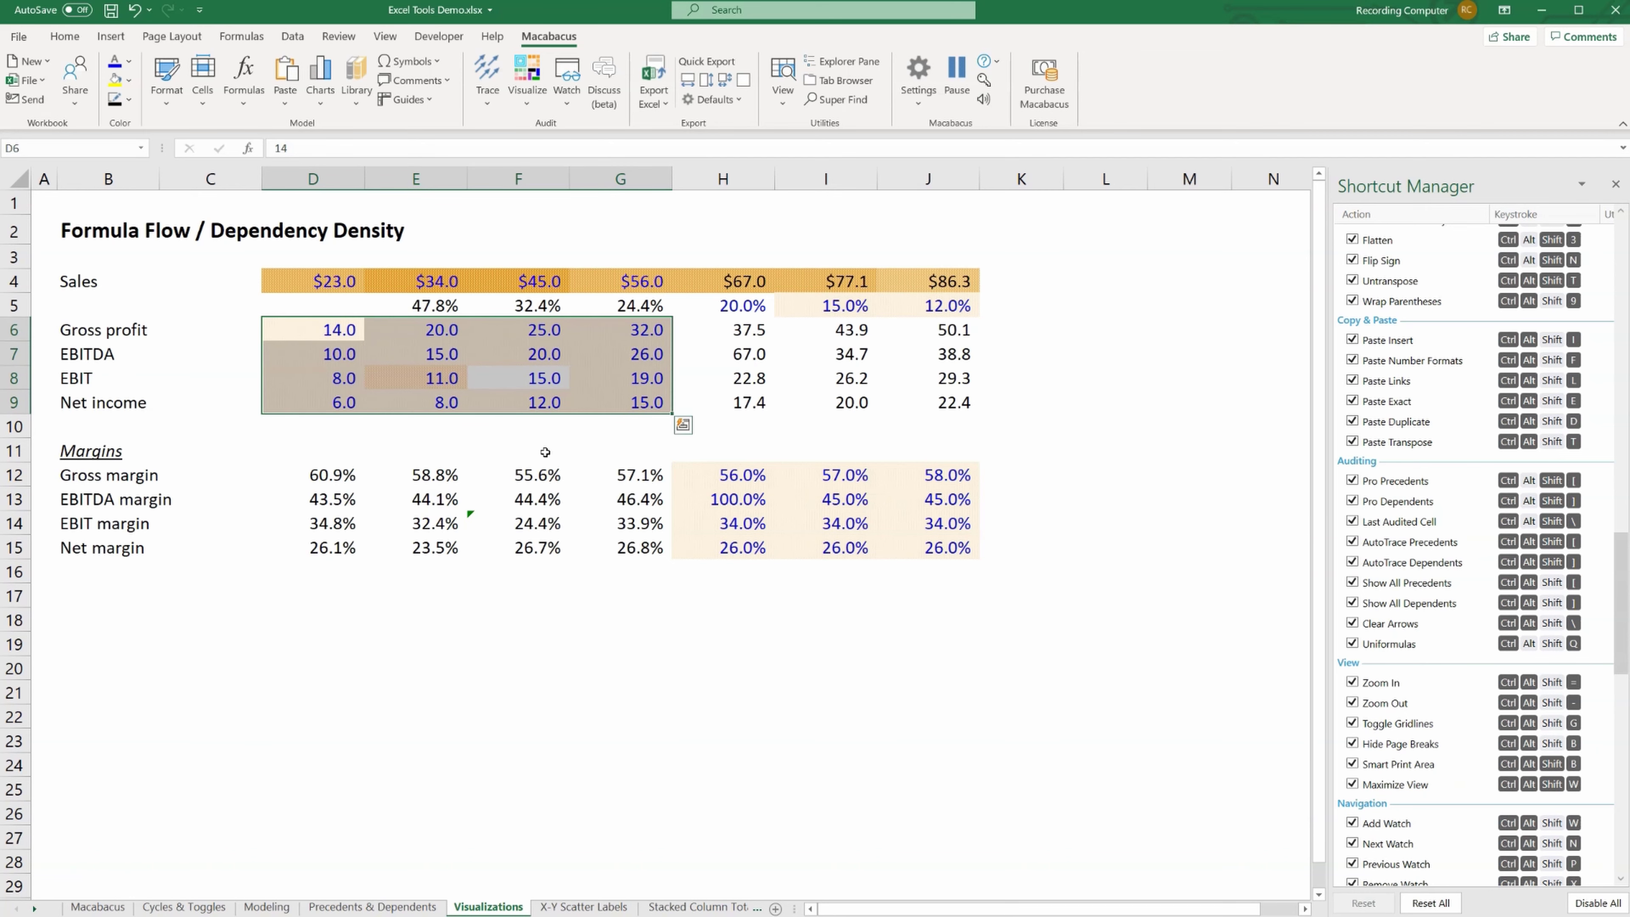
{"action": "left_click", "coordinate": [607, 397]}
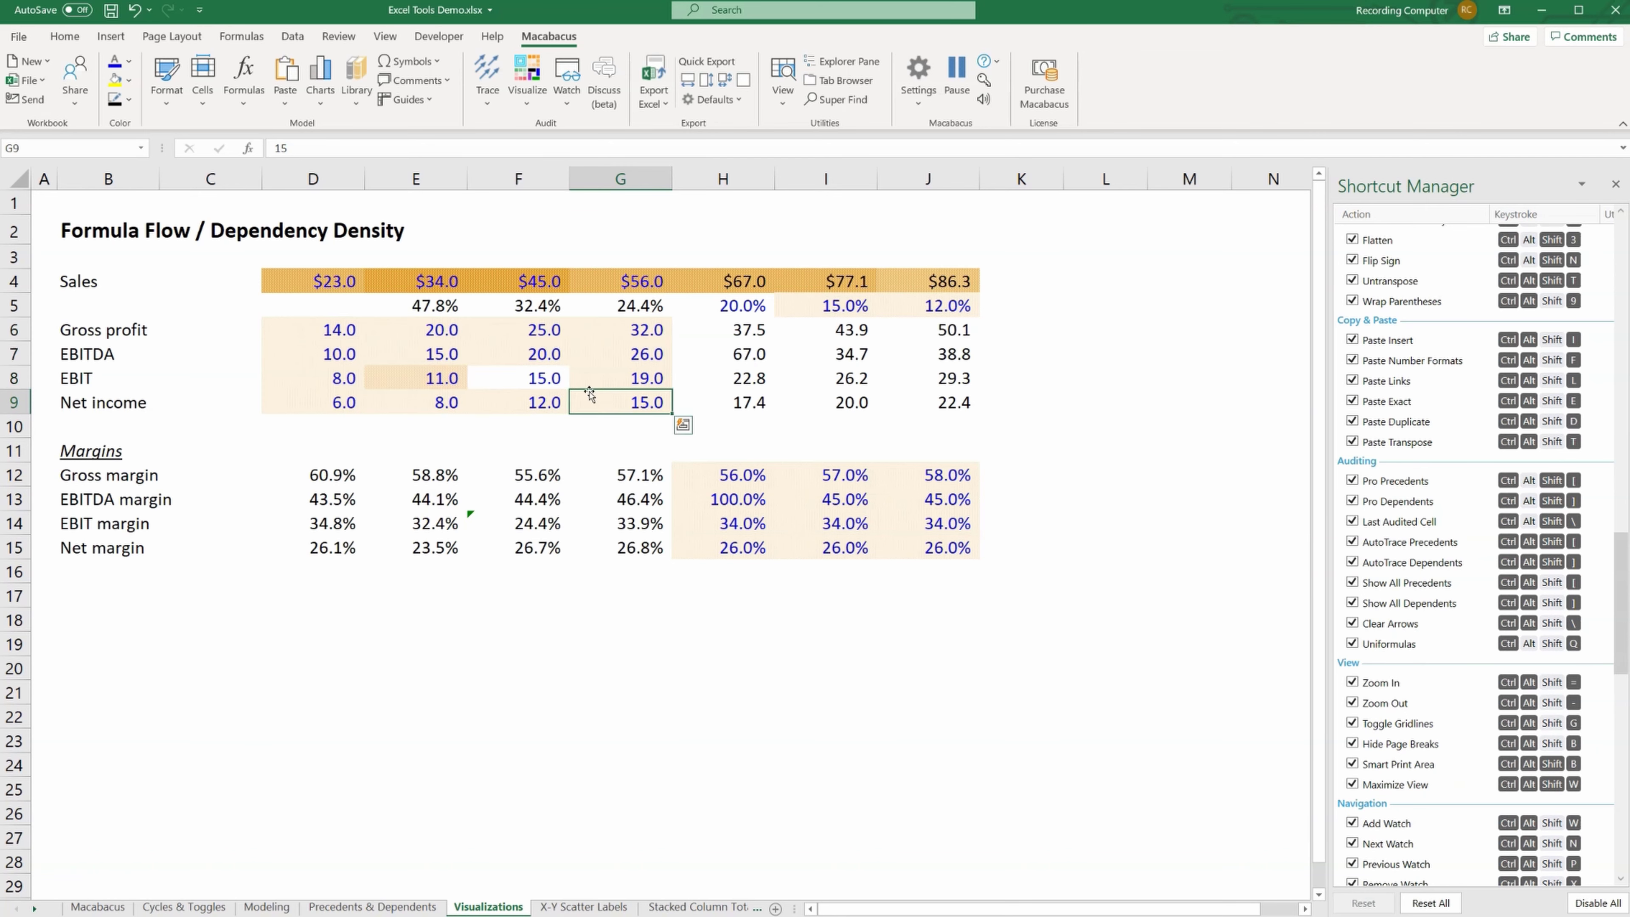
{"action": "left_click", "coordinate": [536, 378]}
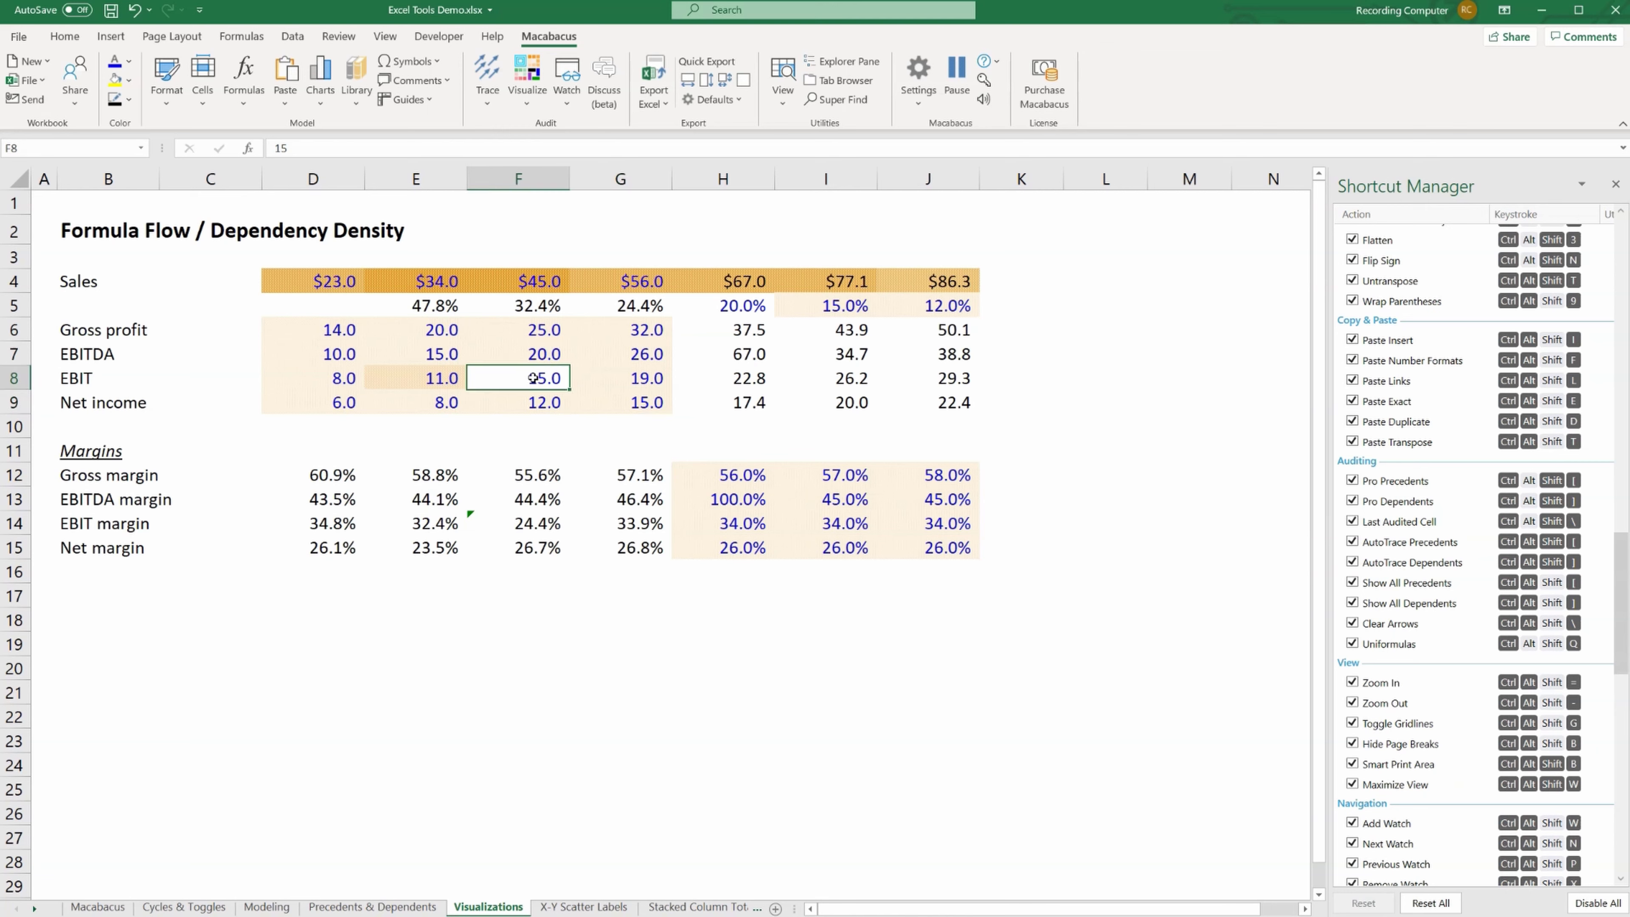
- Examine F14's EBIT margin formula references with F2
{"action": "left_click", "coordinate": [537, 520]}
{"action": "key", "text": "F2"}
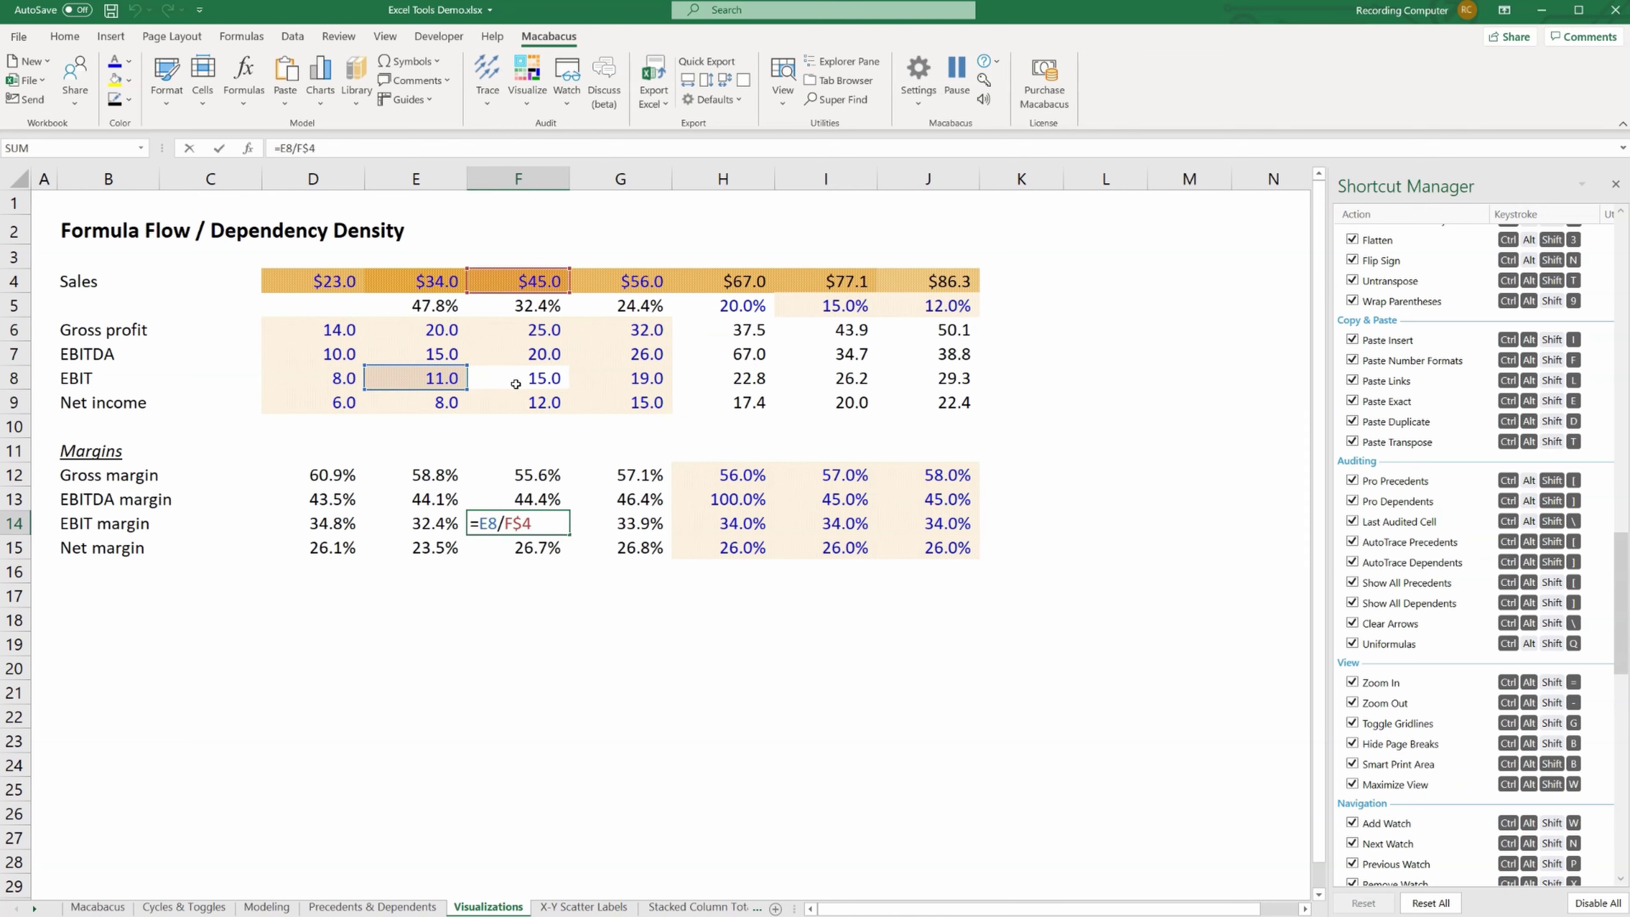
{"action": "left_click", "coordinate": [538, 377]}
{"action": "left_click", "coordinate": [522, 520]}
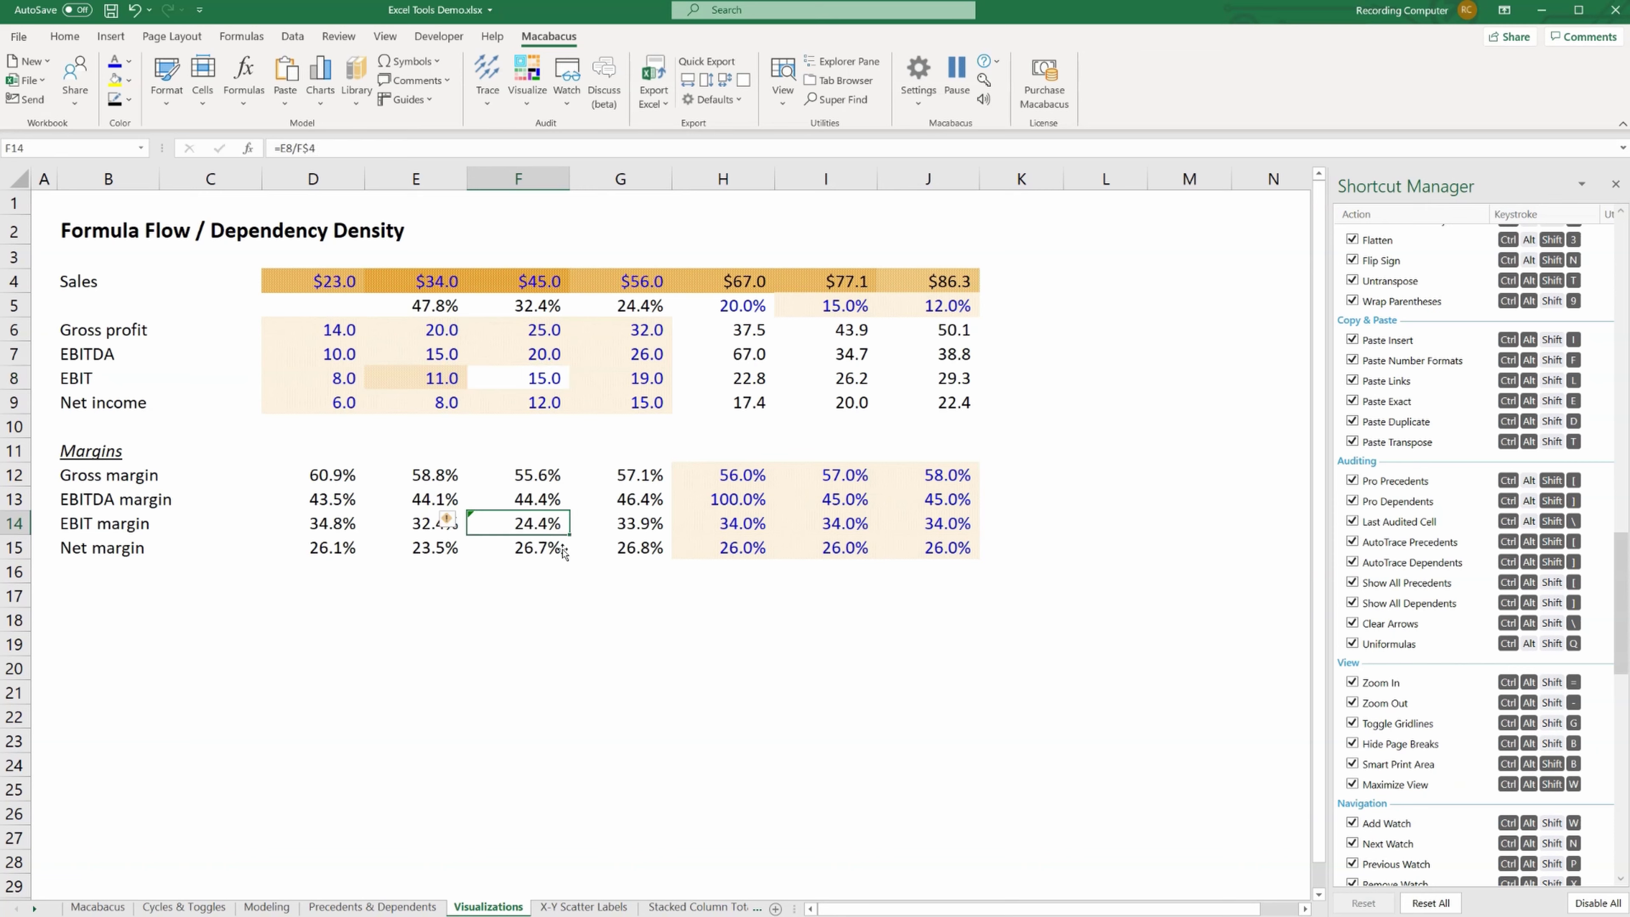
{"action": "key", "text": "F2"}
{"action": "key", "text": "Escape"}
{"action": "key", "text": "F2"}
{"action": "key", "text": "Escape"}
- Check precedents of the EBITDA and gross margin formulas in F13, E12, D12, D13 and E13
{"action": "key", "text": "Up"}
{"action": "key", "text": "F2"}
{"action": "key", "text": "Escape"}
{"action": "key", "text": "Up"}
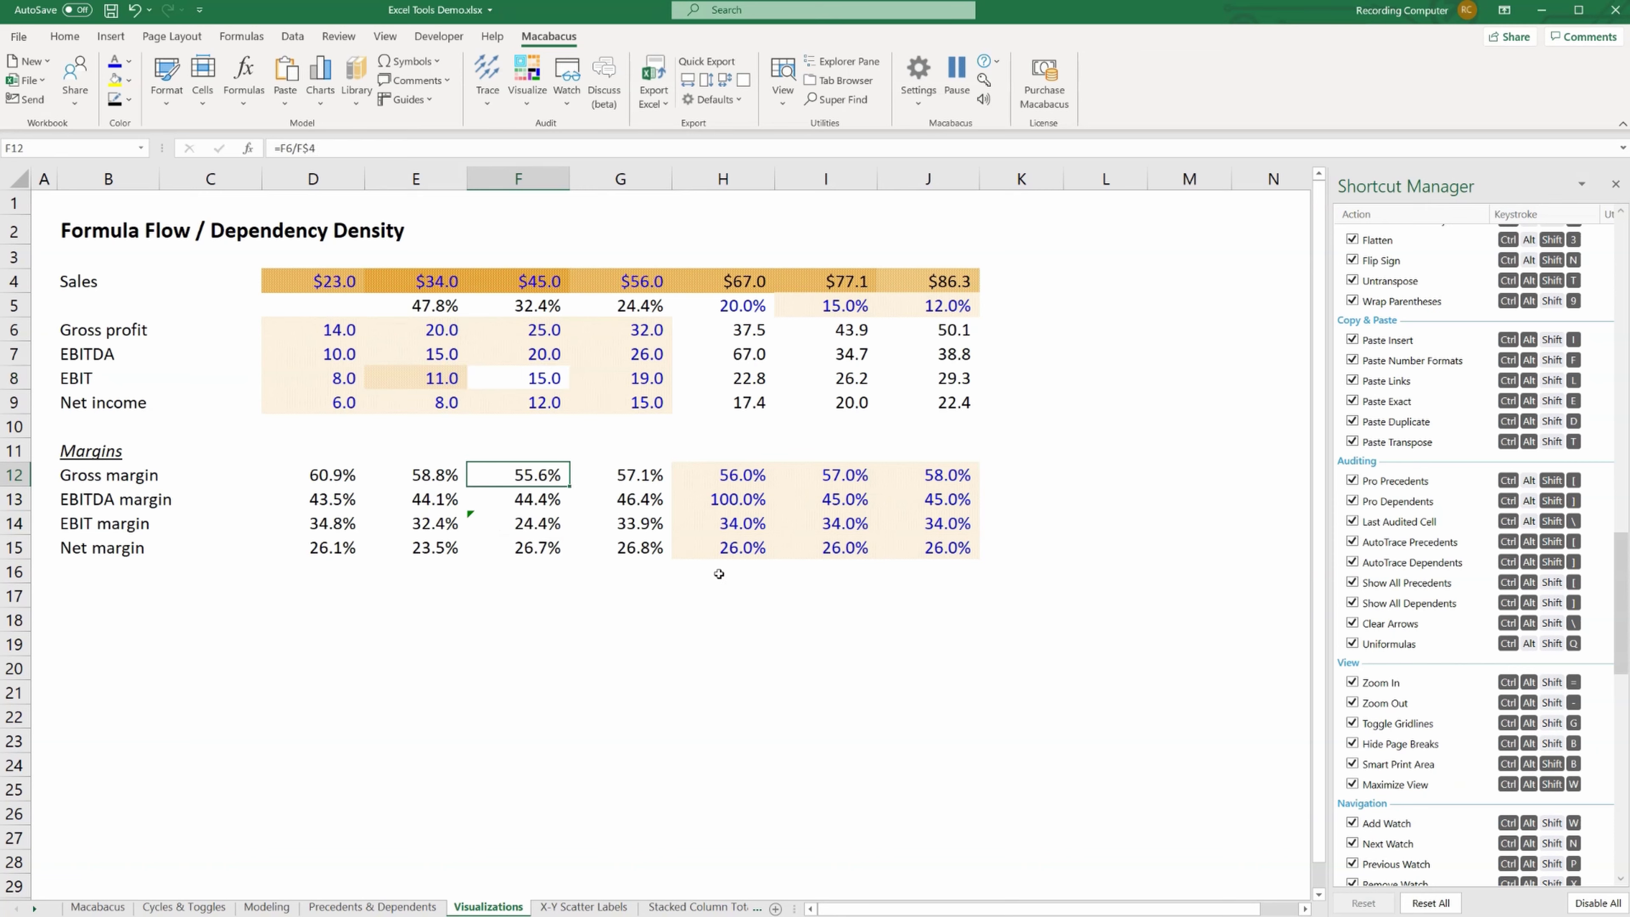
{"action": "key", "text": "Left"}
{"action": "key", "text": "F2"}
{"action": "key", "text": "Escape"}
{"action": "key", "text": "Left"}
{"action": "key", "text": "F2"}
{"action": "key", "text": "Escape"}
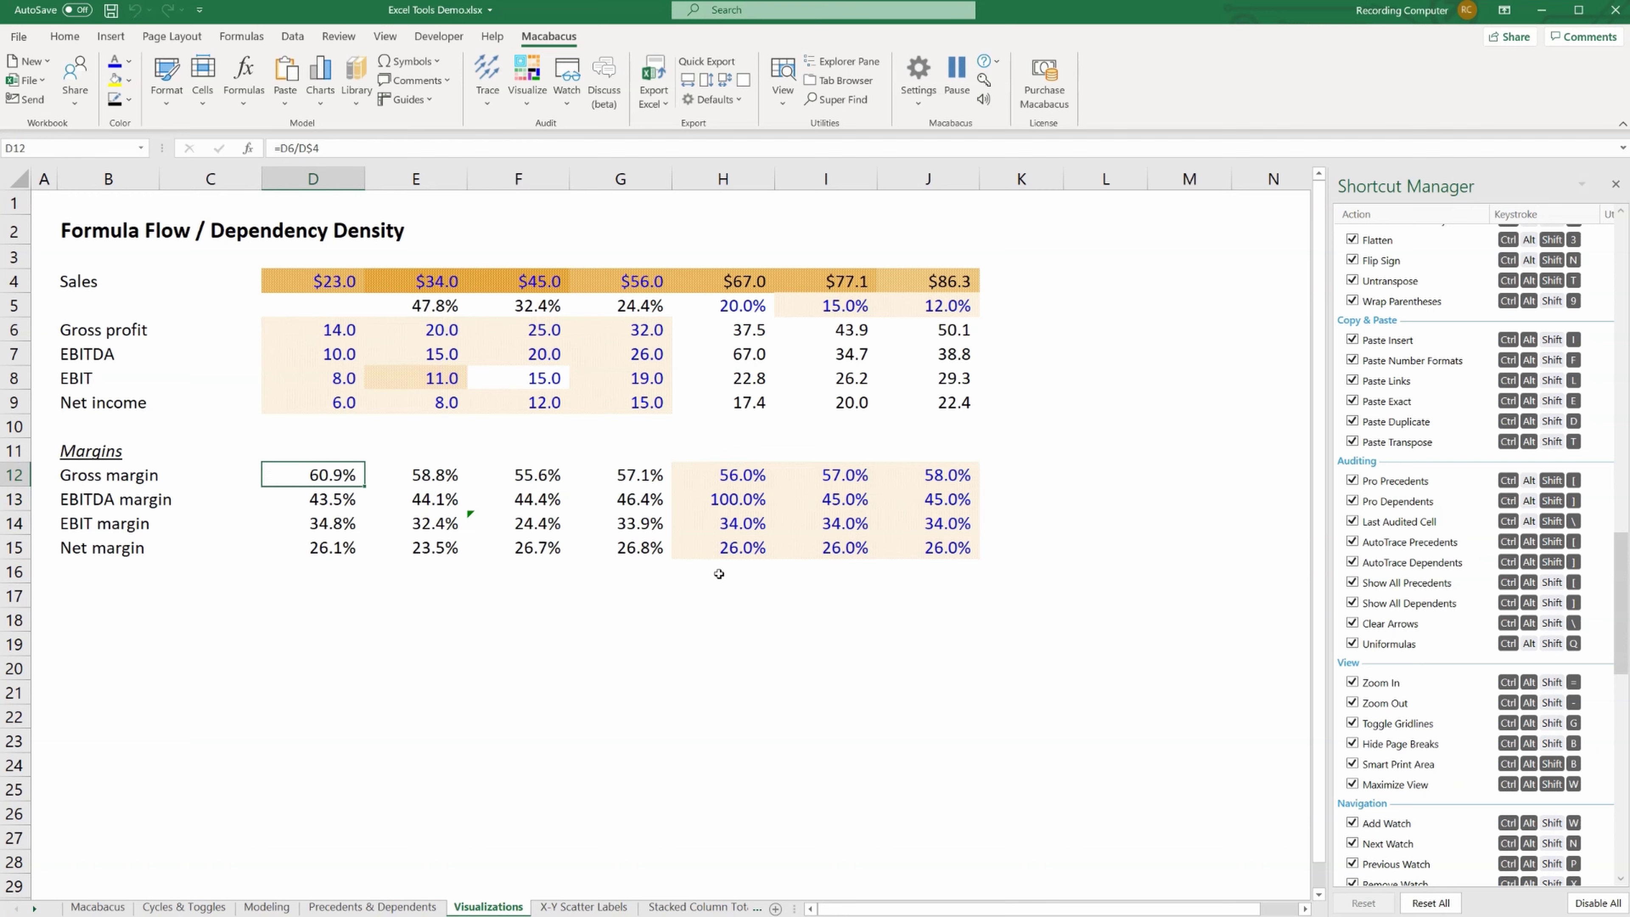
{"action": "key", "text": "Down"}
{"action": "key", "text": "F2"}
{"action": "key", "text": "Escape"}
{"action": "key", "text": "Right"}
{"action": "key", "text": "F2"}
{"action": "key", "text": "Escape"}
- Check precedents of the EBIT margins E14, F14 and G14, then return to D12
{"action": "key", "text": "Down"}
{"action": "key", "text": "F2"}
{"action": "key", "text": "Escape"}
{"action": "key", "text": "Right"}
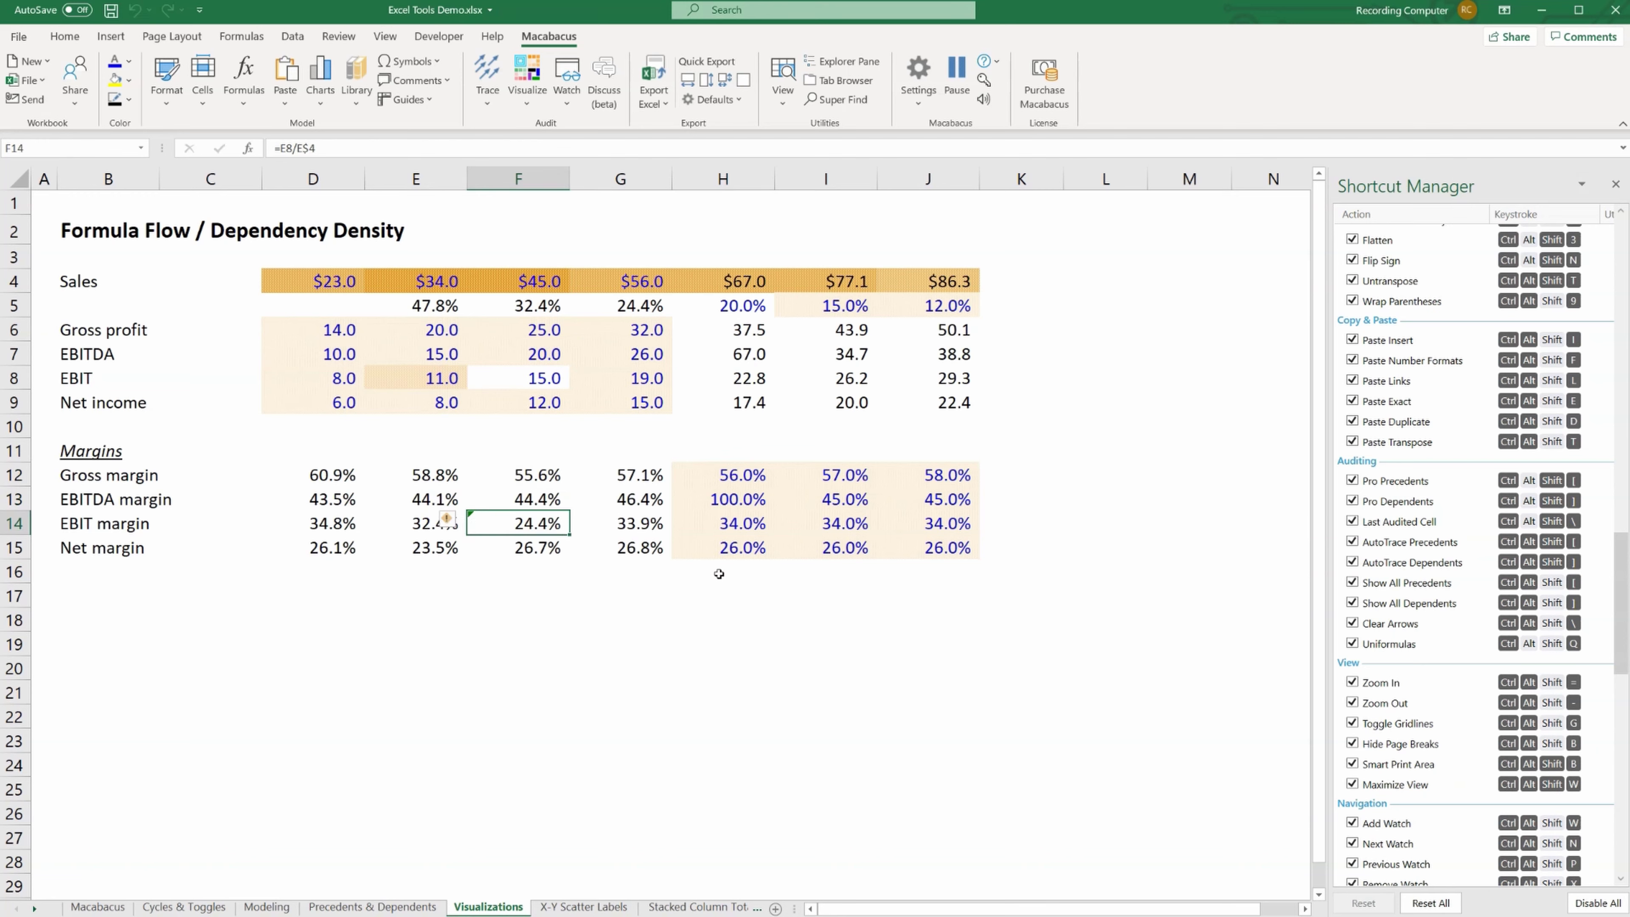
{"action": "key", "text": "F2"}
{"action": "key", "text": "Escape"}
{"action": "key", "text": "Right"}
{"action": "key", "text": "F2"}
{"action": "key", "text": "Escape"}
{"action": "key", "text": "Up"}
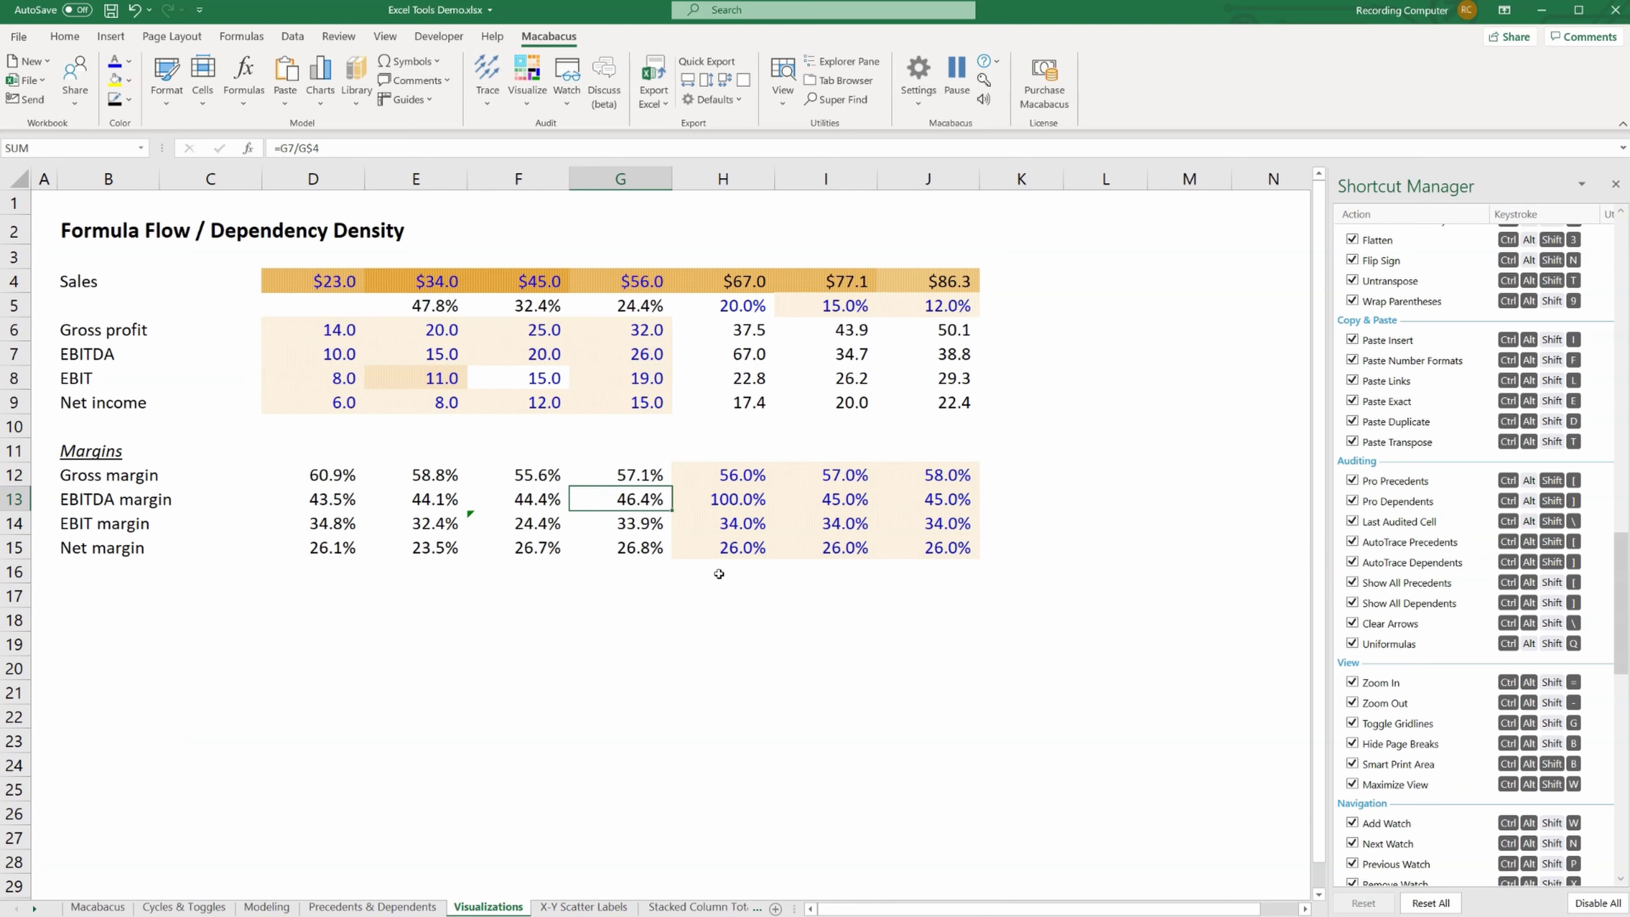
{"action": "key", "text": "Escape"}
{"action": "key", "text": "Up"}
{"action": "key", "text": "Left"}
{"action": "key", "text": "Left"}
{"action": "key", "text": "Left"}
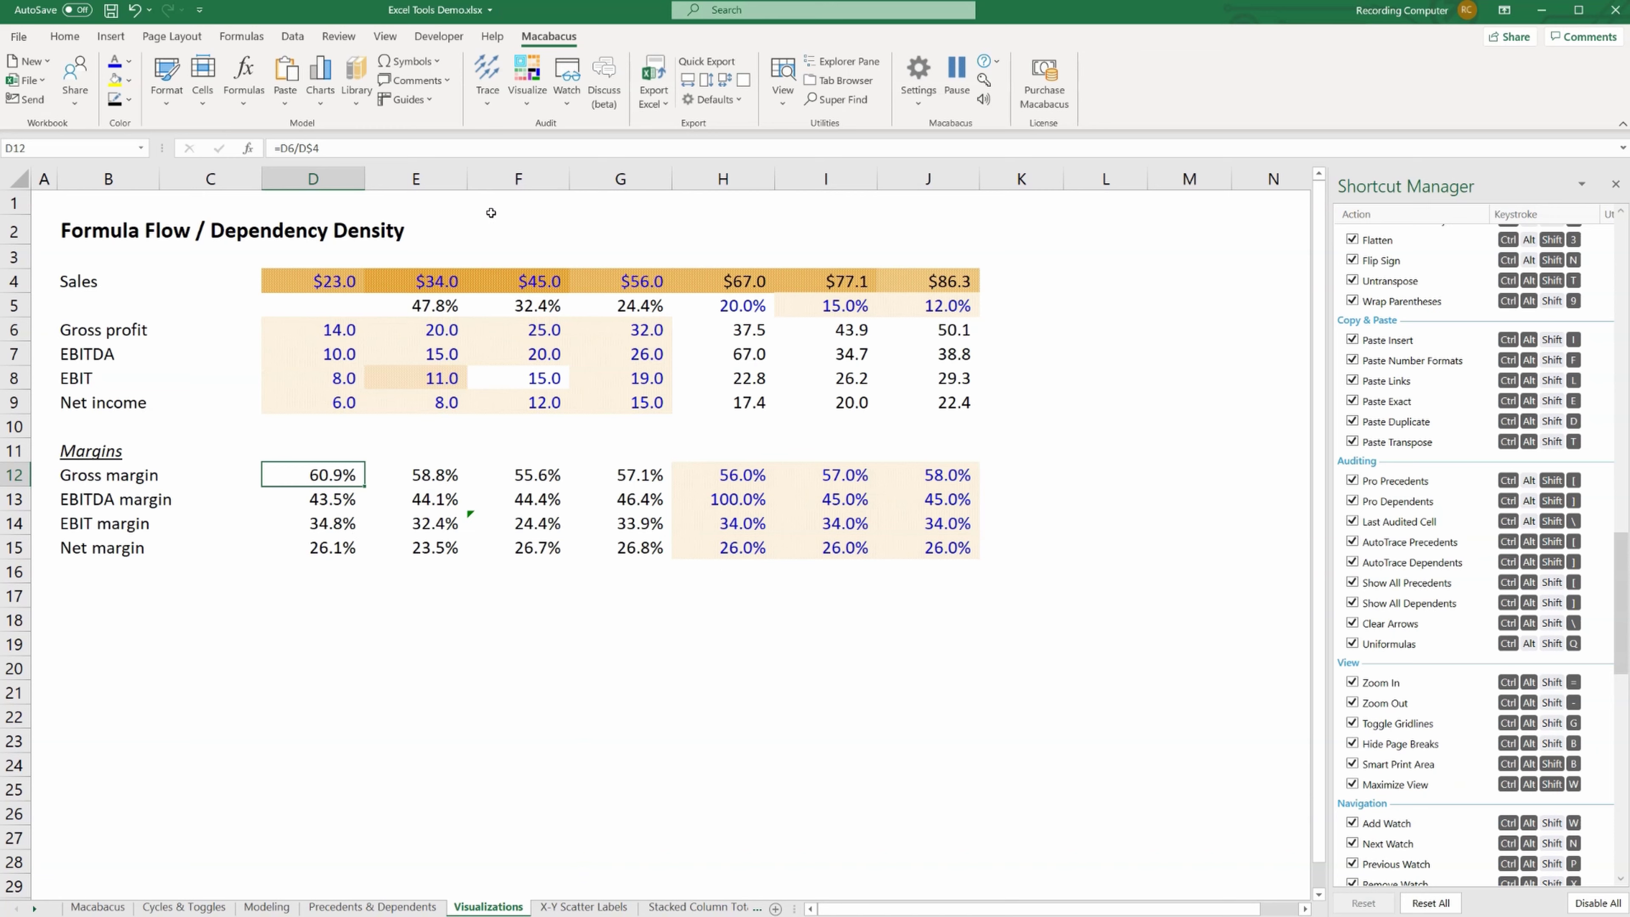
- Run Uniformulas to flag inconsistent formulas and inspect F14's EBIT margin formula
{"action": "left_click", "coordinate": [526, 103]}
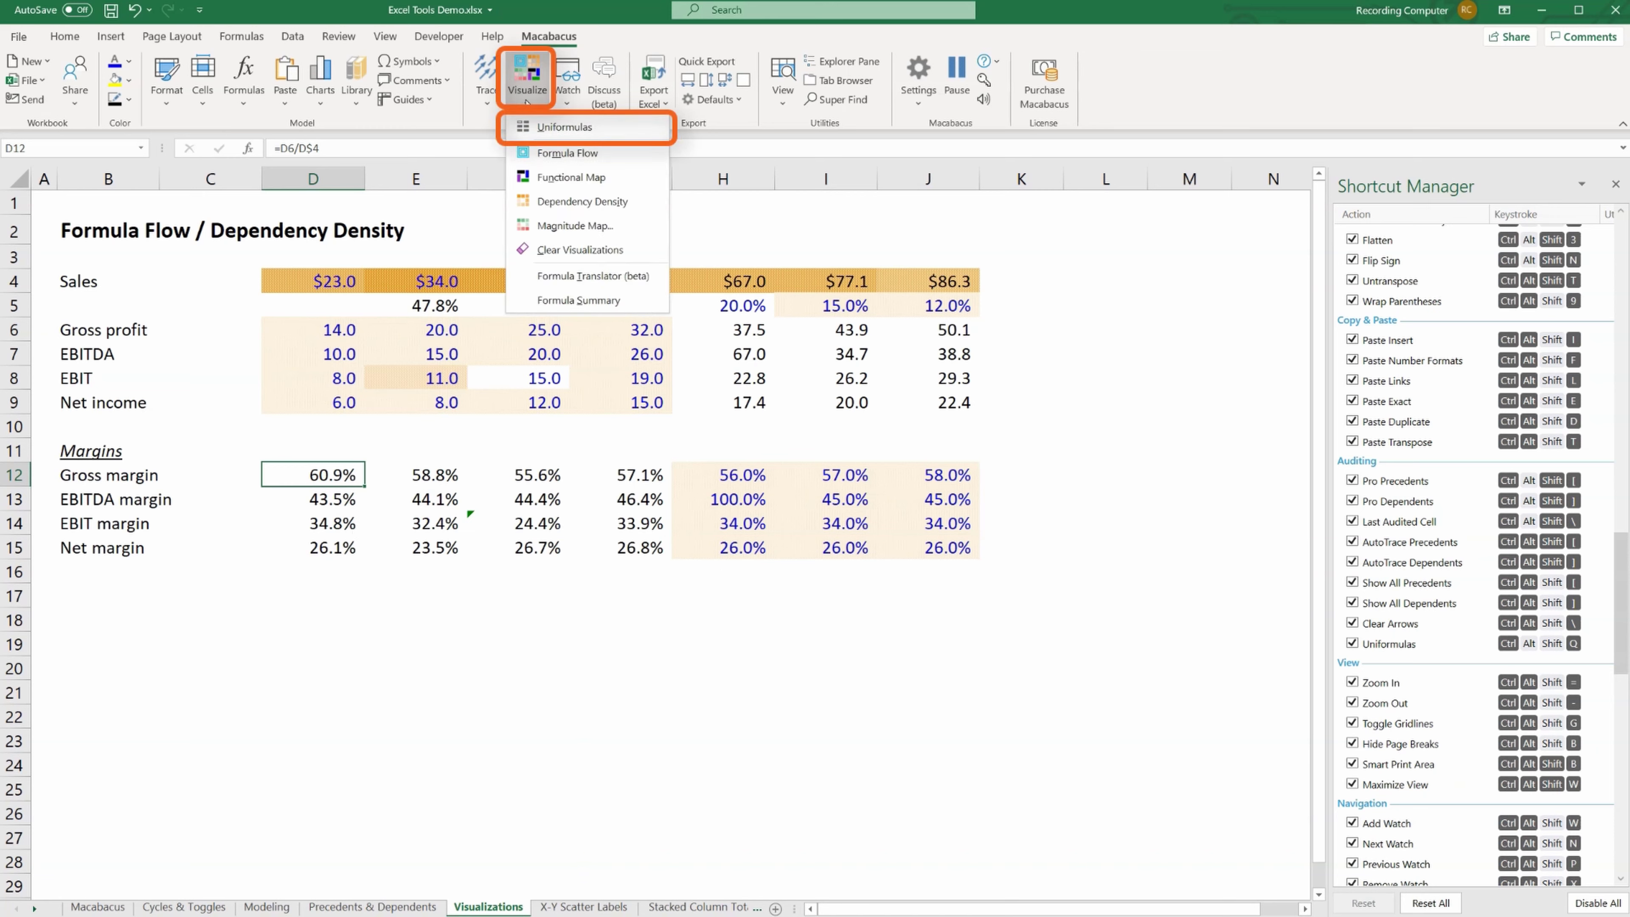
{"action": "left_click", "coordinate": [553, 127]}
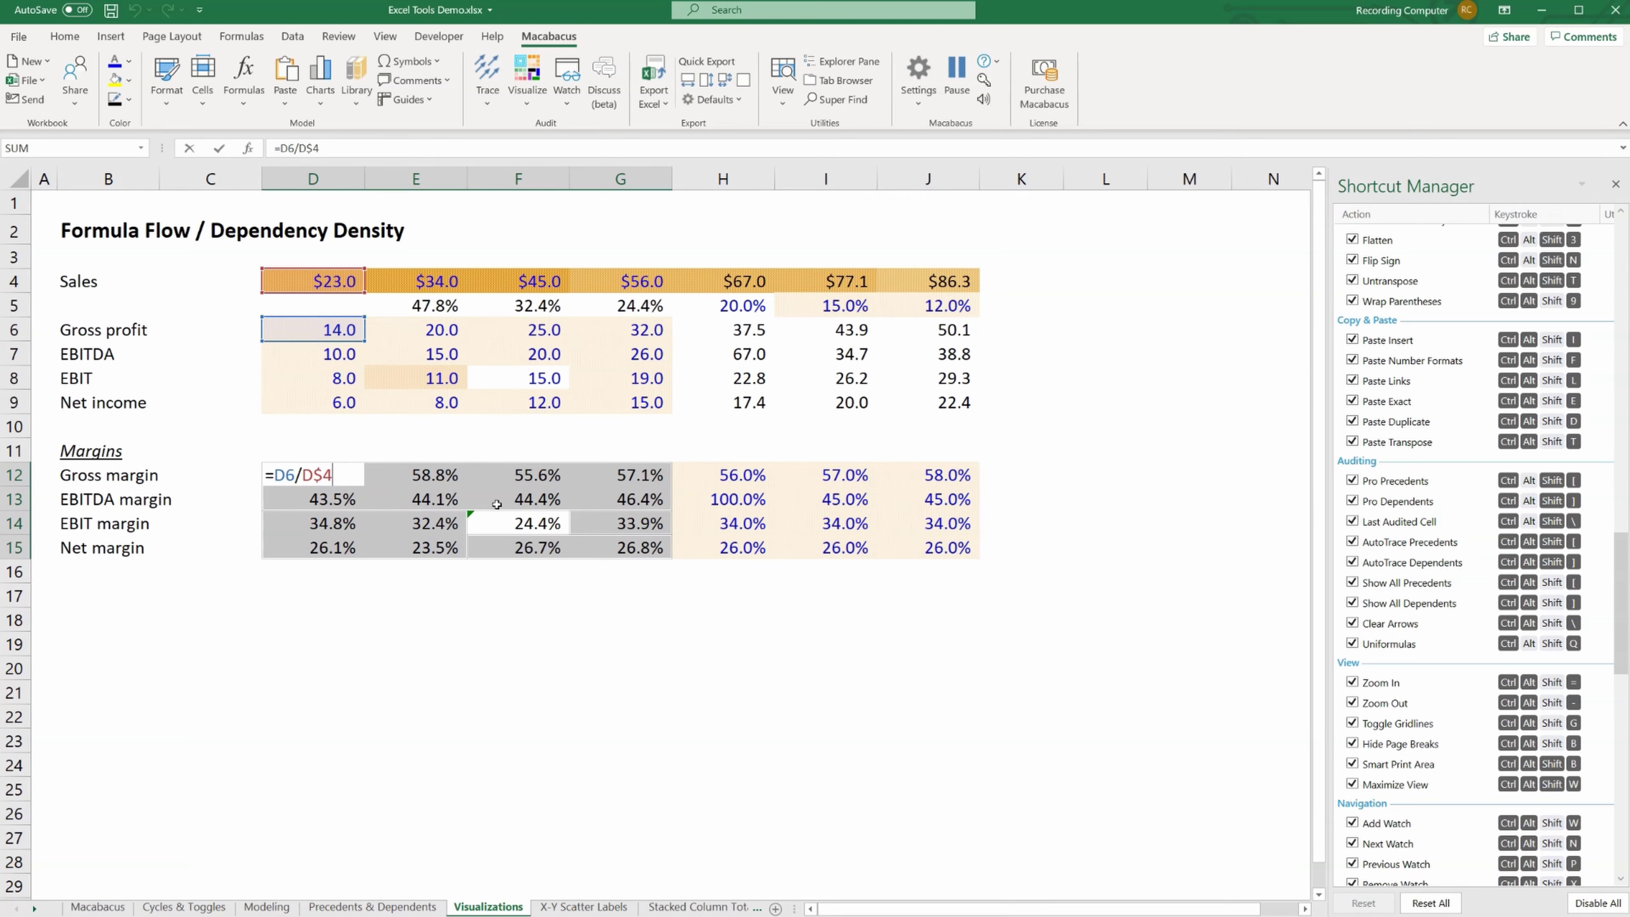
{"action": "double_click", "coordinate": [525, 523]}
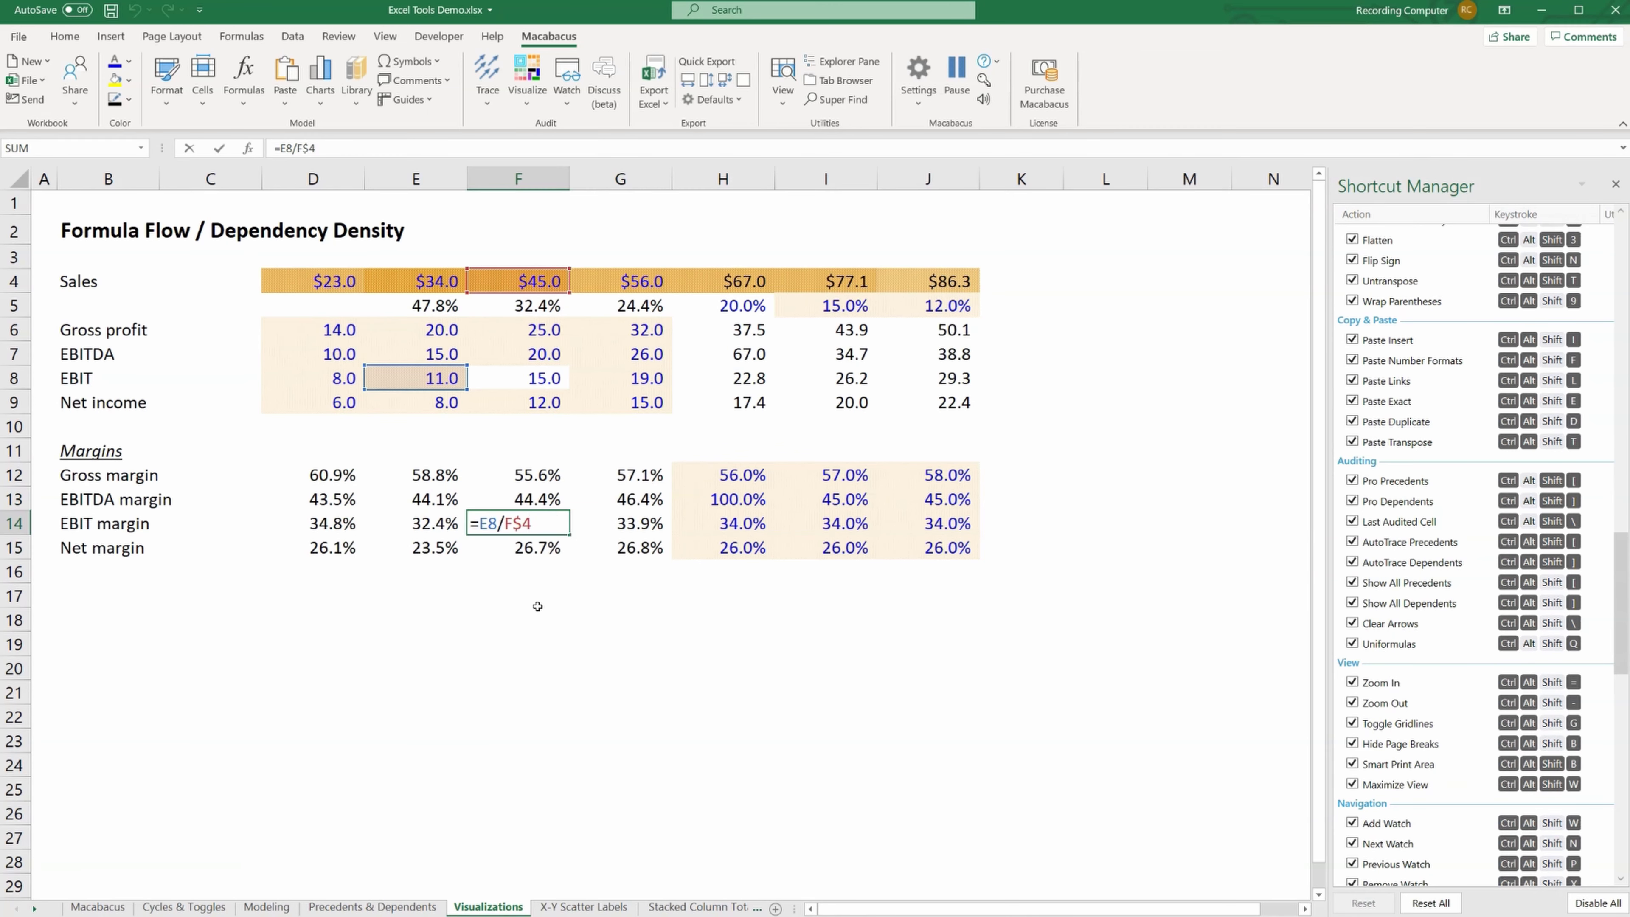
{"action": "key", "text": "Escape"}
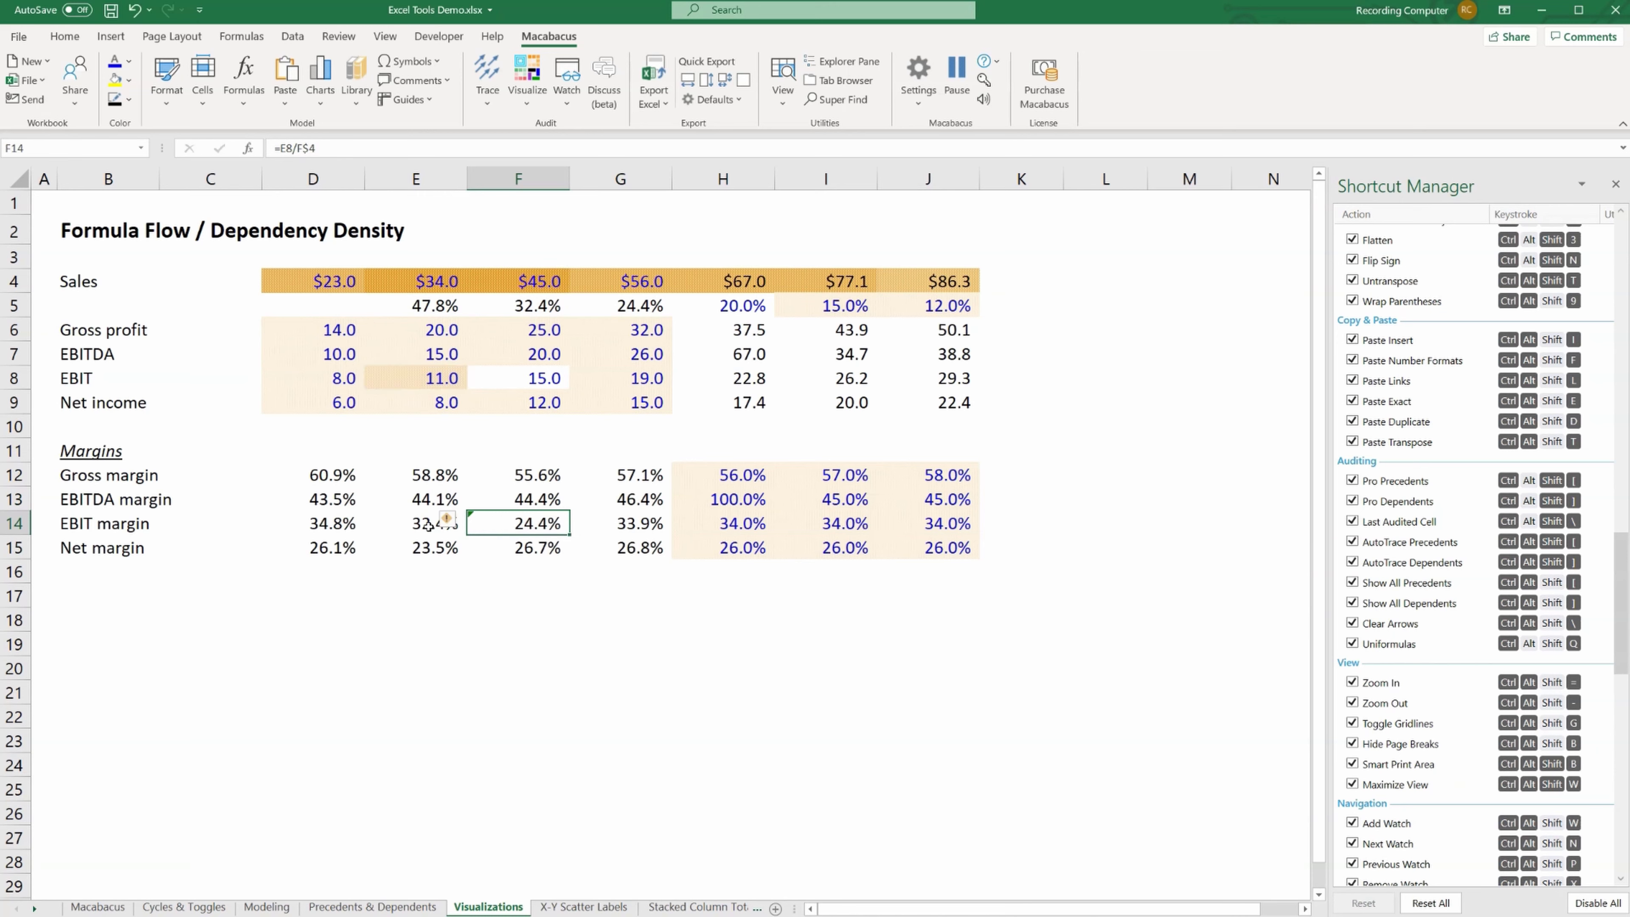
- Fill E14's EBIT margin formula across into F14, restoring 33.3%
{"action": "left_click", "coordinate": [429, 526]}
{"action": "left_click_drag", "start_coordinate": [467, 534], "coordinate": [513, 528]}
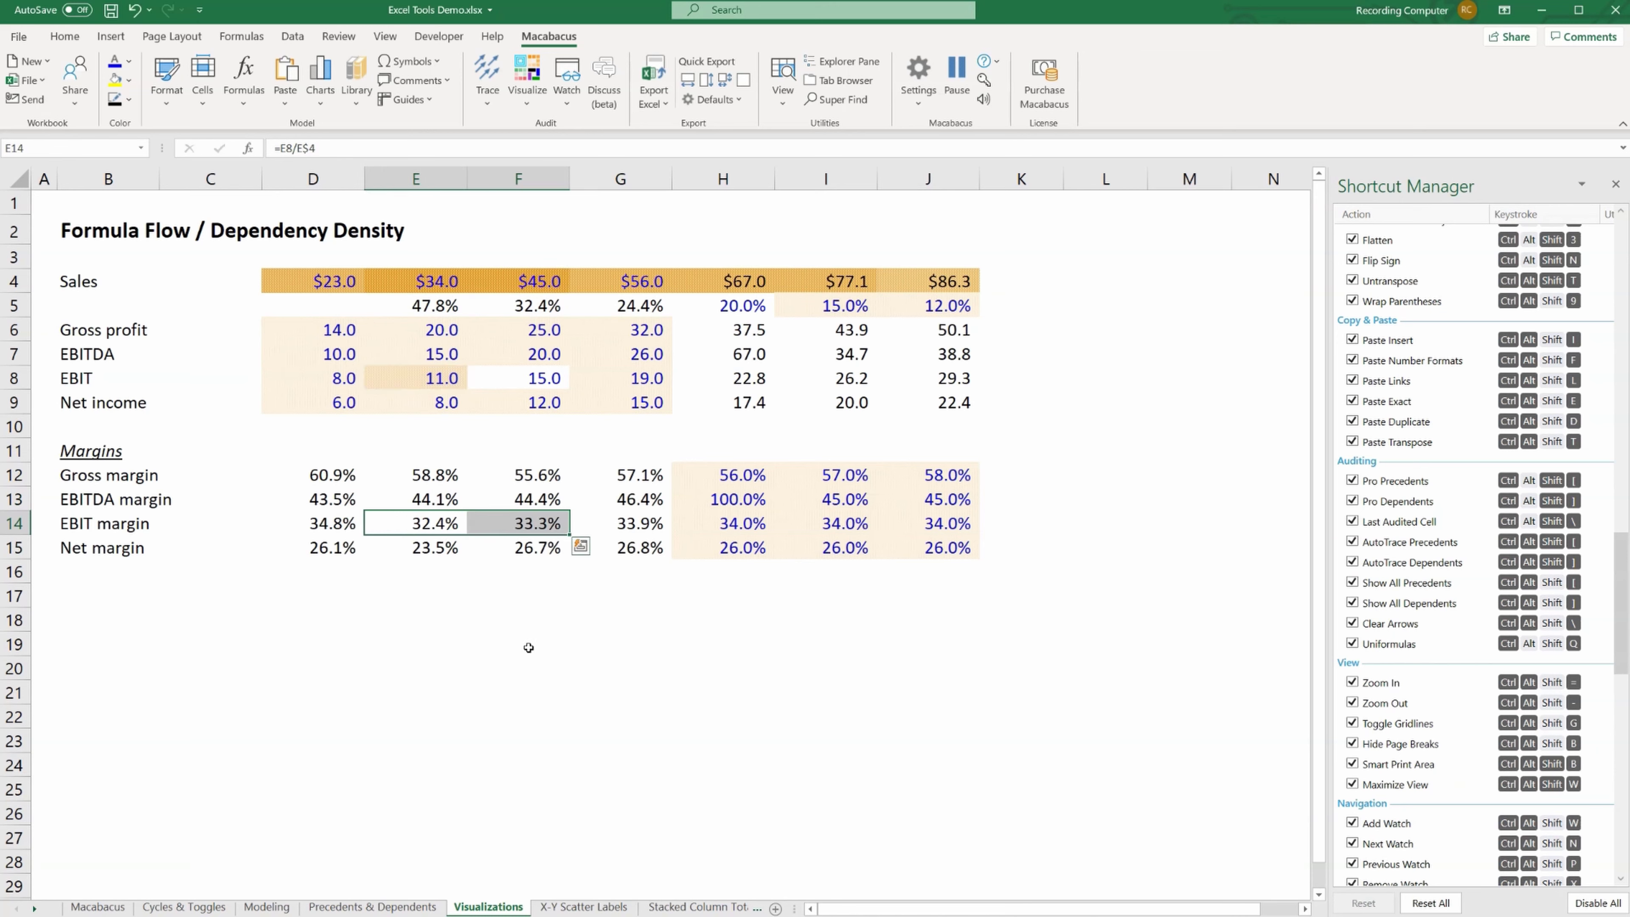
{"action": "left_click", "coordinate": [533, 622]}
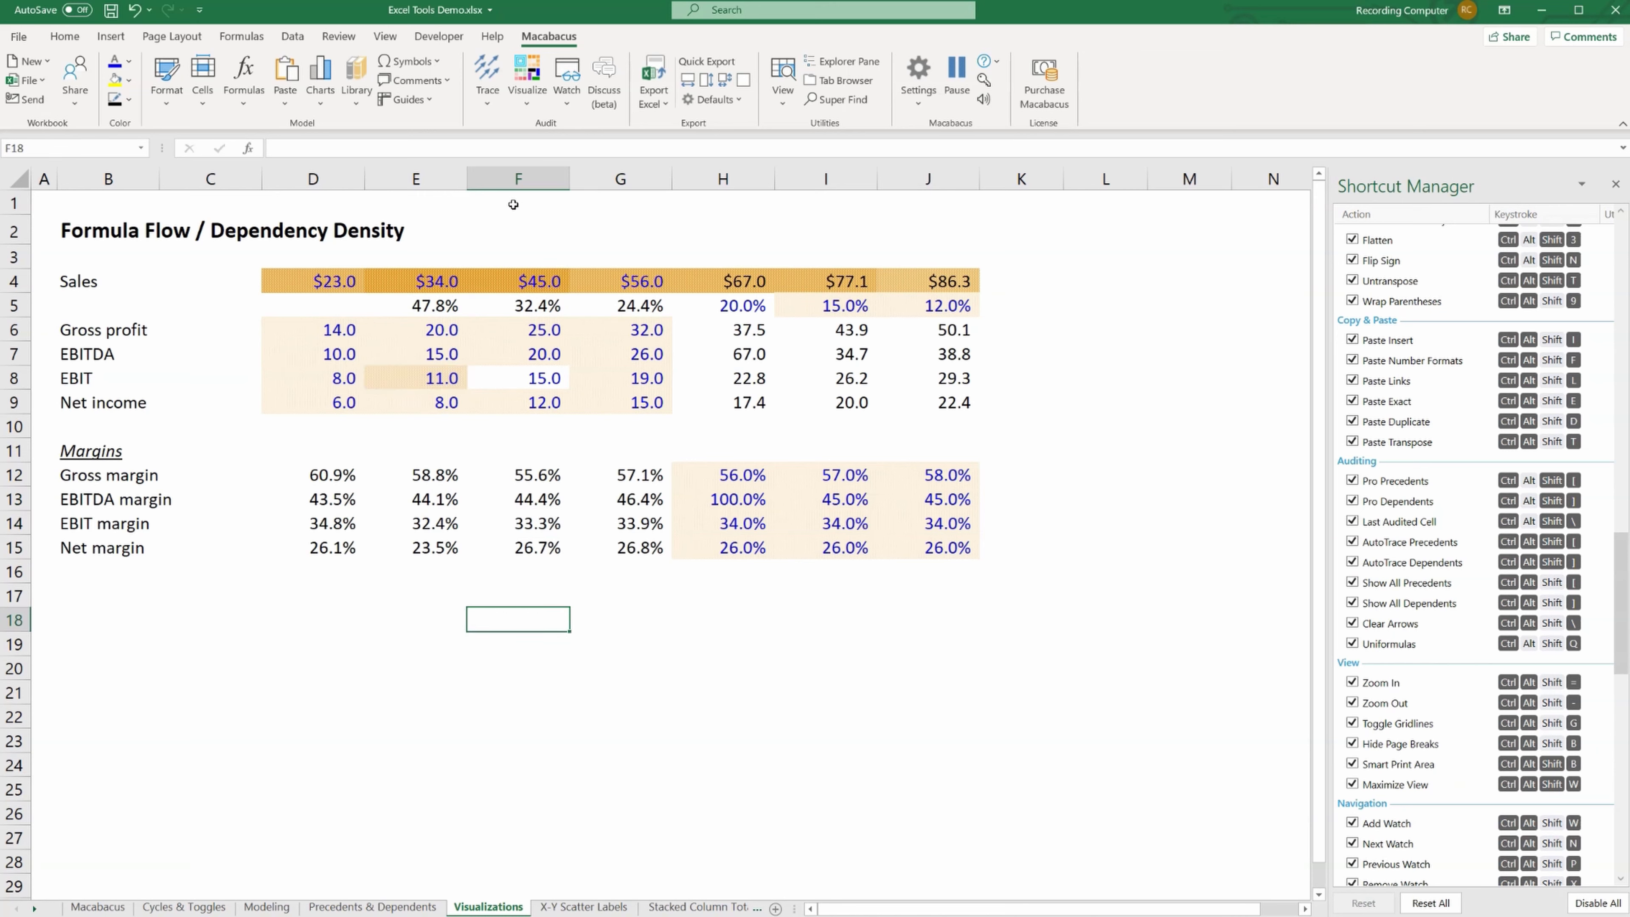
- Remove all visualization shading from the income statement and return to cell B1
{"action": "left_click", "coordinate": [532, 99]}
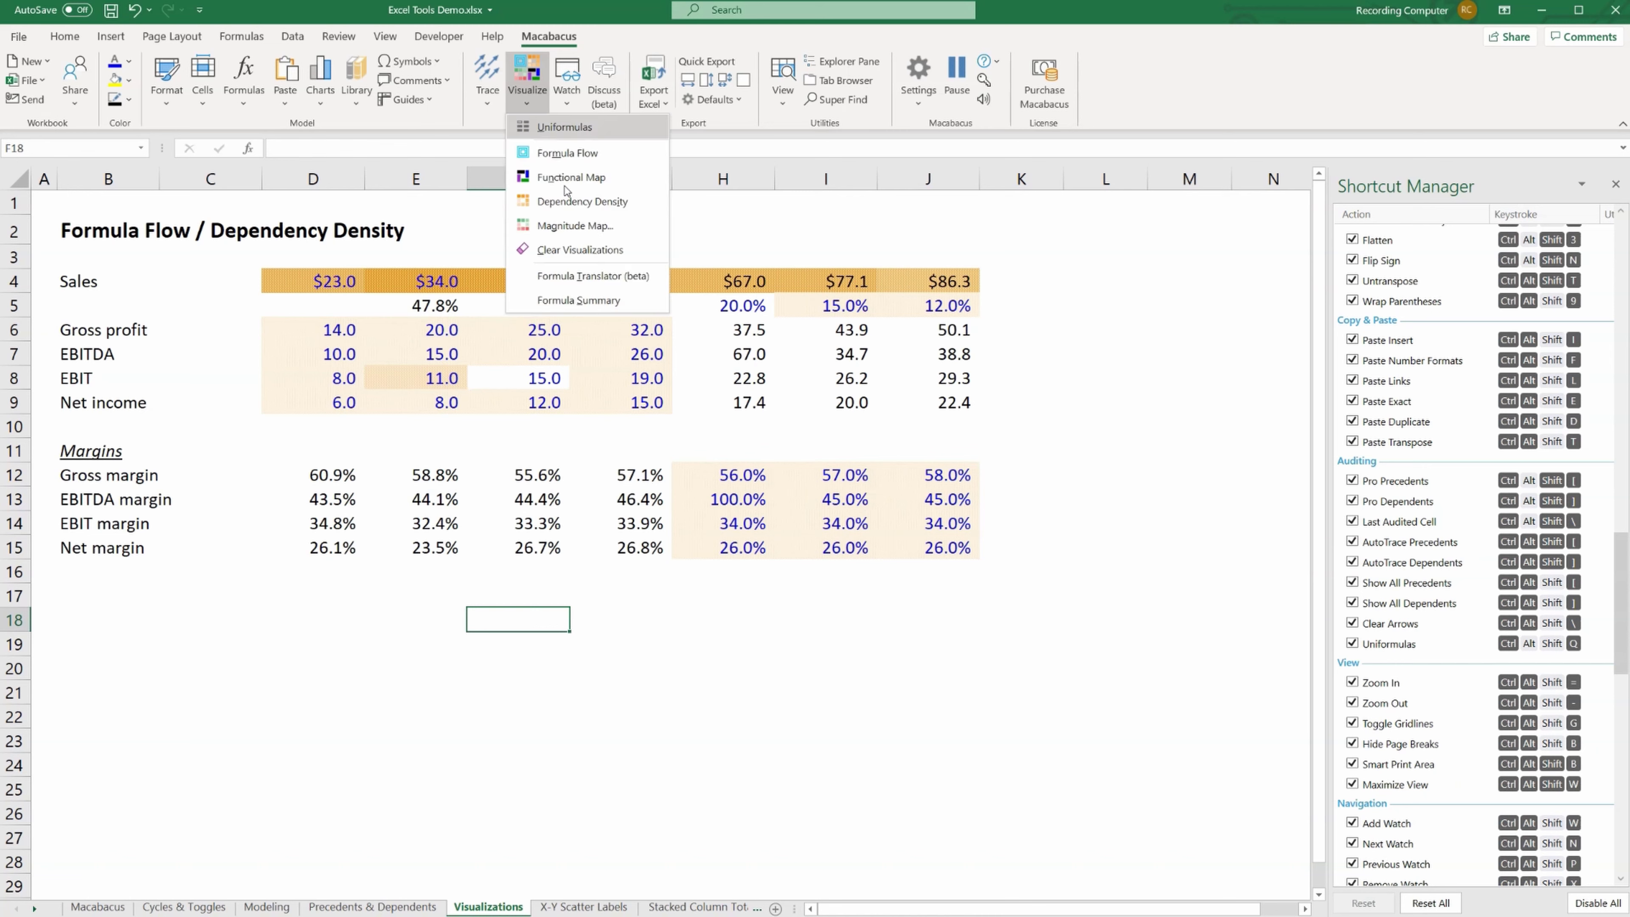
{"action": "left_click", "coordinate": [580, 249]}
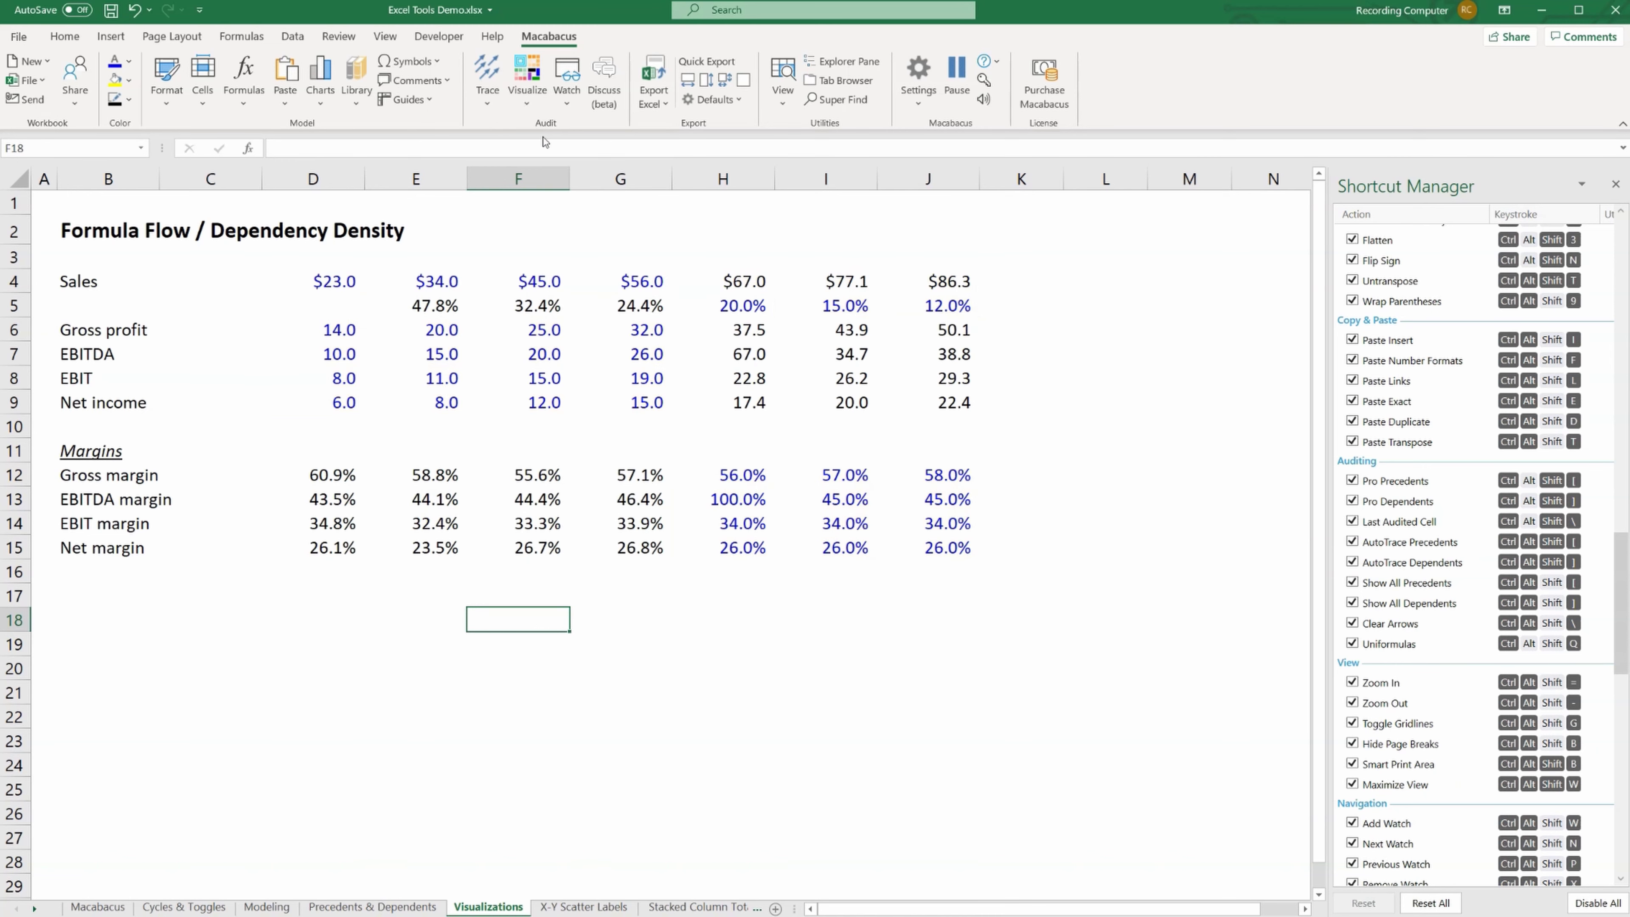
{"action": "left_click", "coordinate": [528, 96]}
{"action": "key", "text": "Up"}
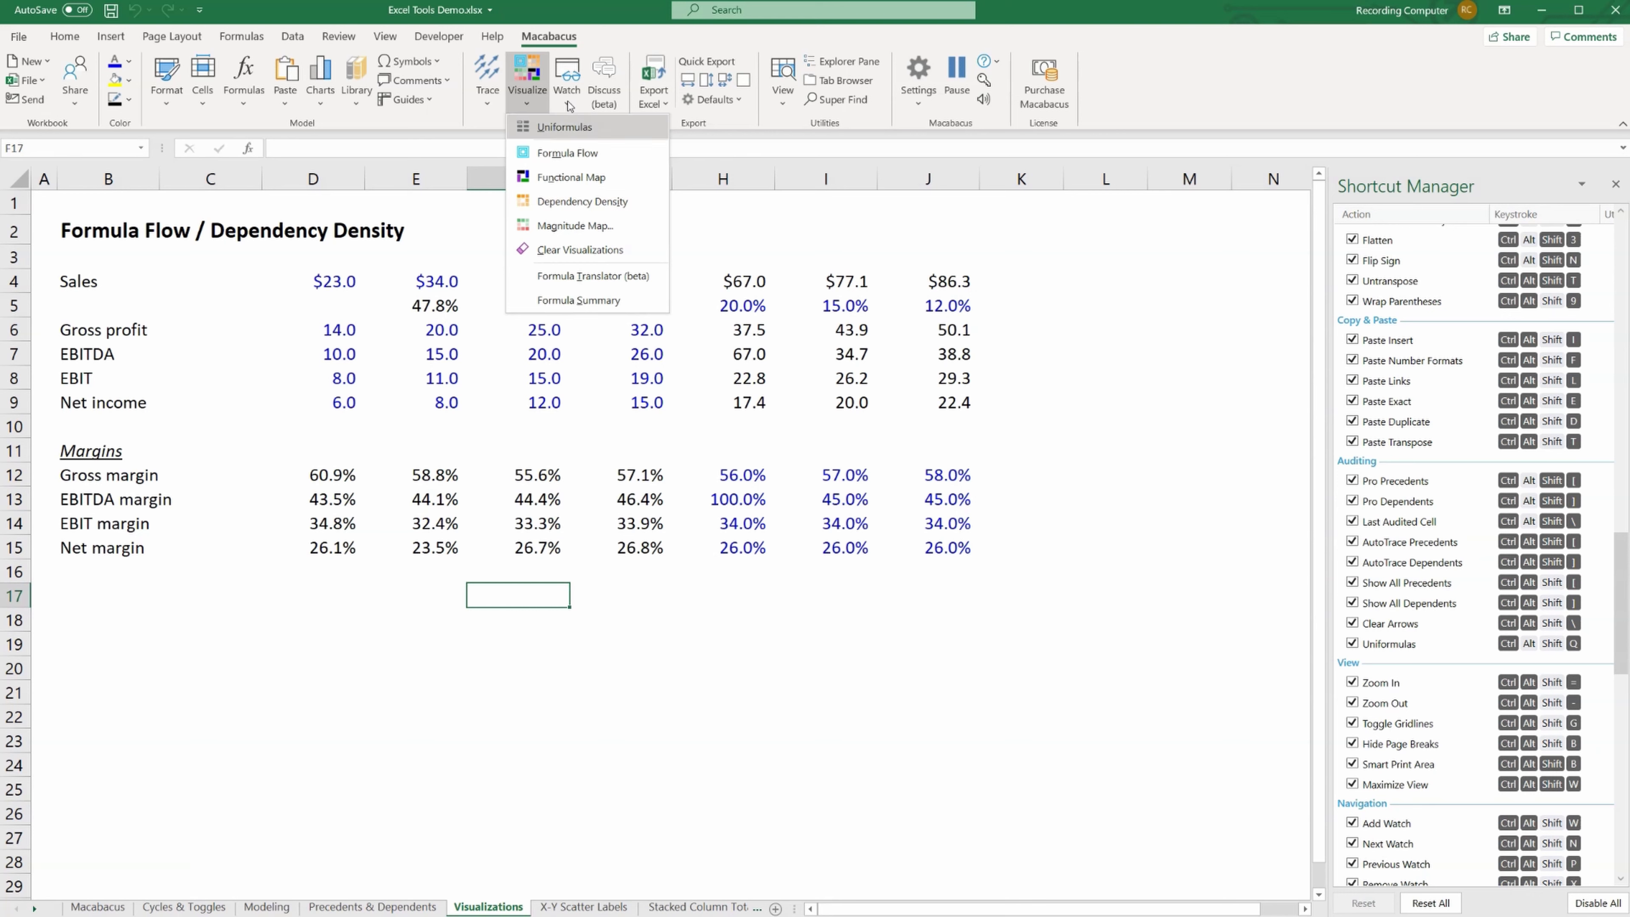
{"action": "left_click", "coordinate": [535, 96]}
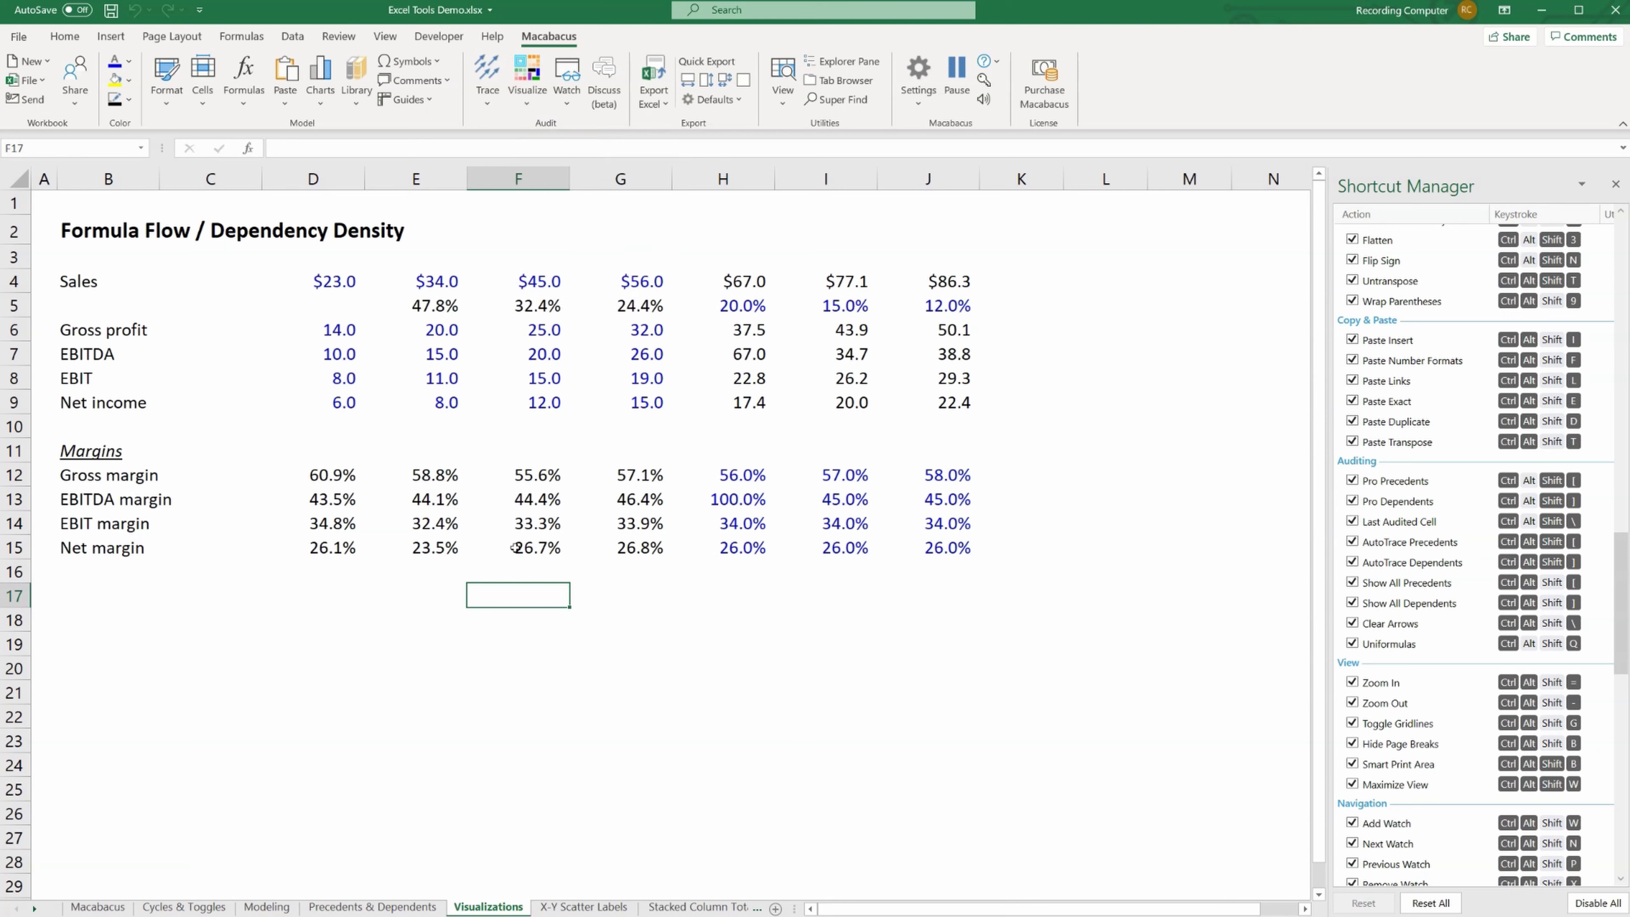
{"action": "left_click", "coordinate": [101, 207]}
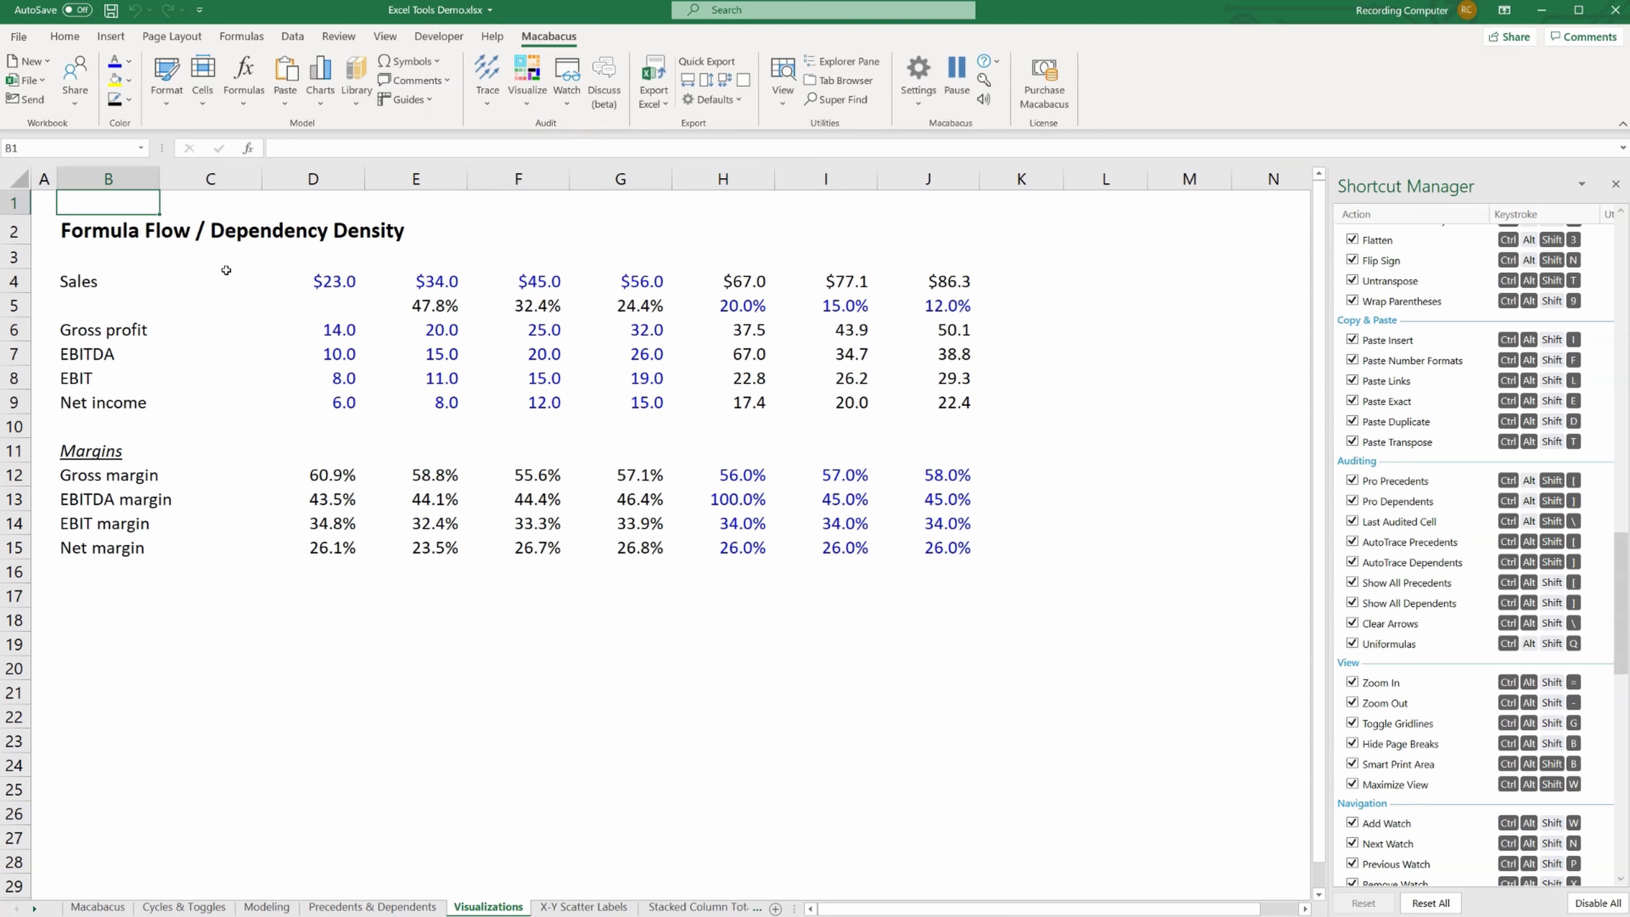